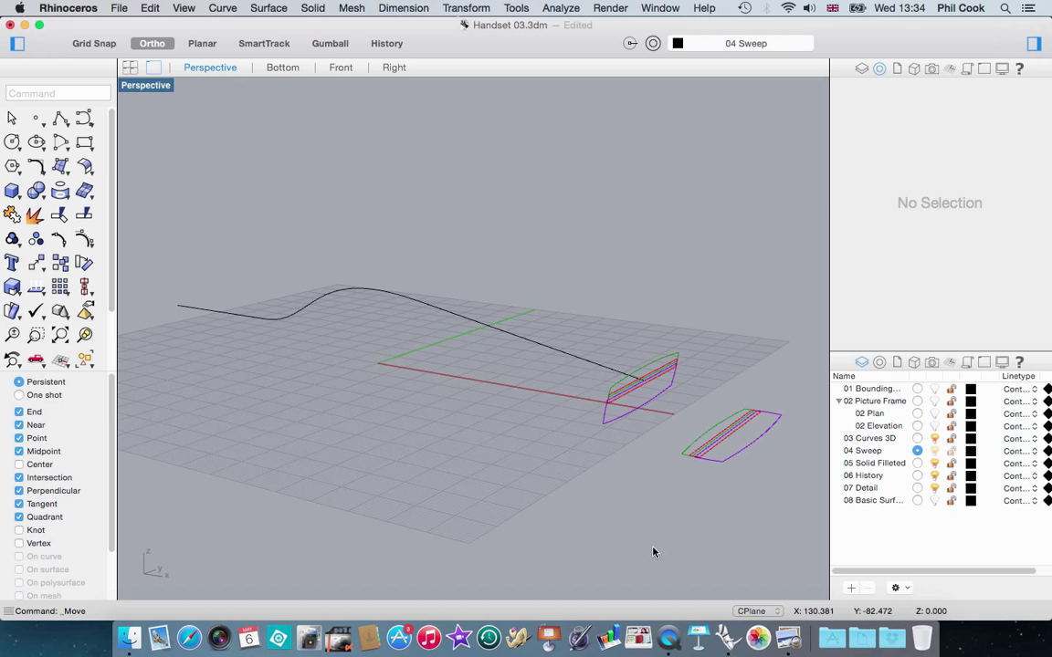
Examine the black path curve and the upright profile curves at its end from several angles.
{"action": "right_click_drag", "start_coordinate": [653, 551], "coordinate": [644, 429]}
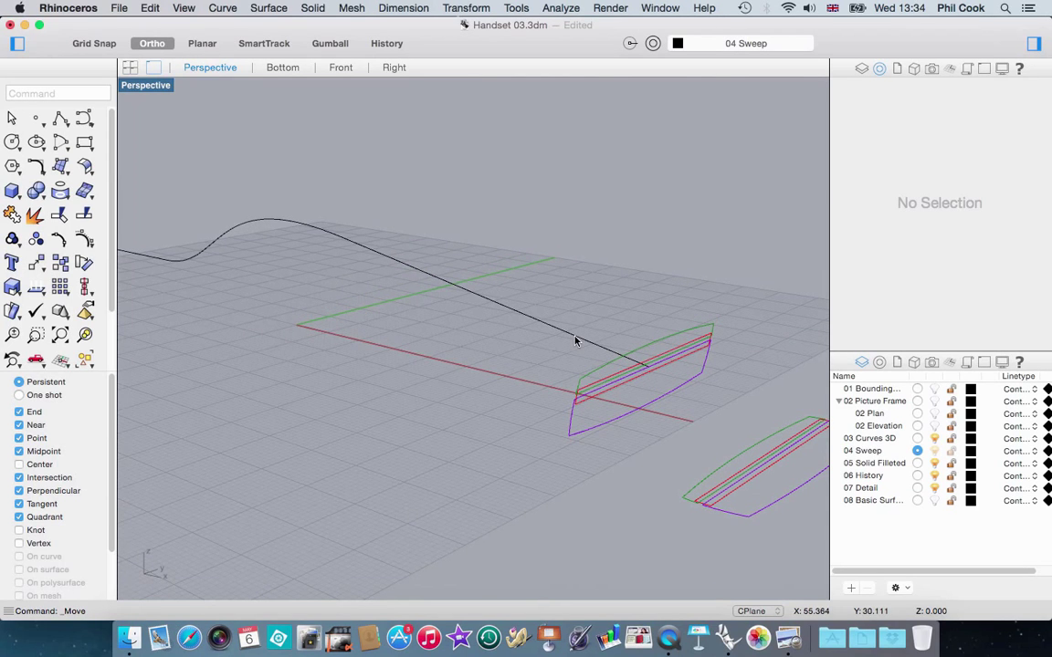
{"action": "left_click", "coordinate": [514, 302]}
{"action": "right_click_drag", "start_coordinate": [518, 373], "coordinate": [514, 343]}
{"action": "left_click", "coordinate": [630, 324]}
{"action": "scroll", "coordinate": [538, 340], "scroll_direction": "up", "scroll_amount": 5}
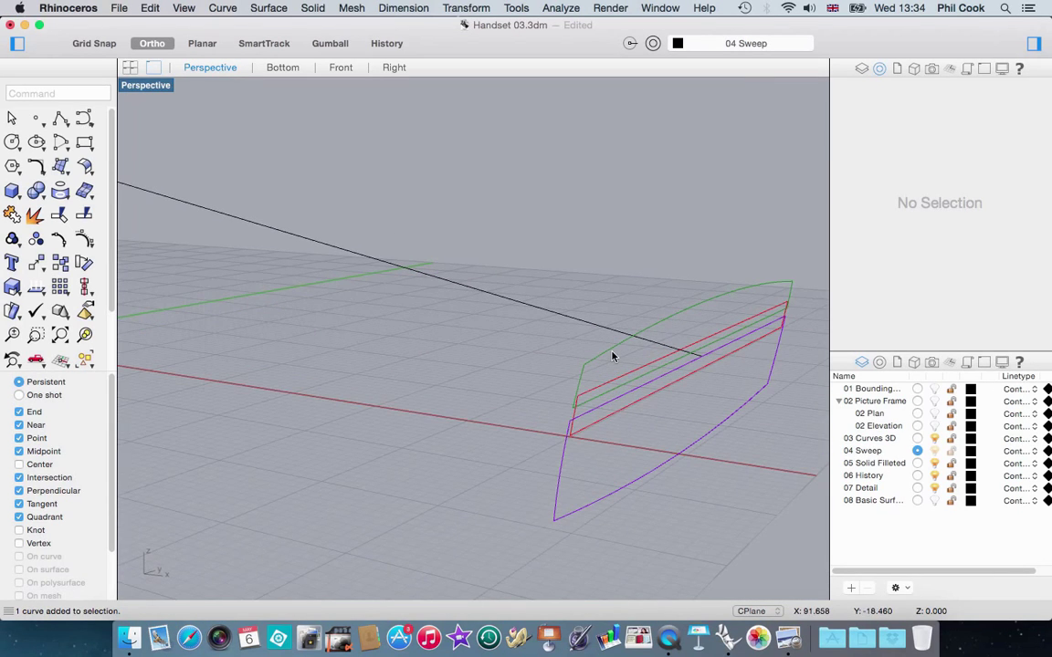
{"action": "left_click", "coordinate": [612, 356]}
{"action": "right_click_drag", "start_coordinate": [650, 422], "coordinate": [550, 384]}
{"action": "left_click", "coordinate": [627, 277]}
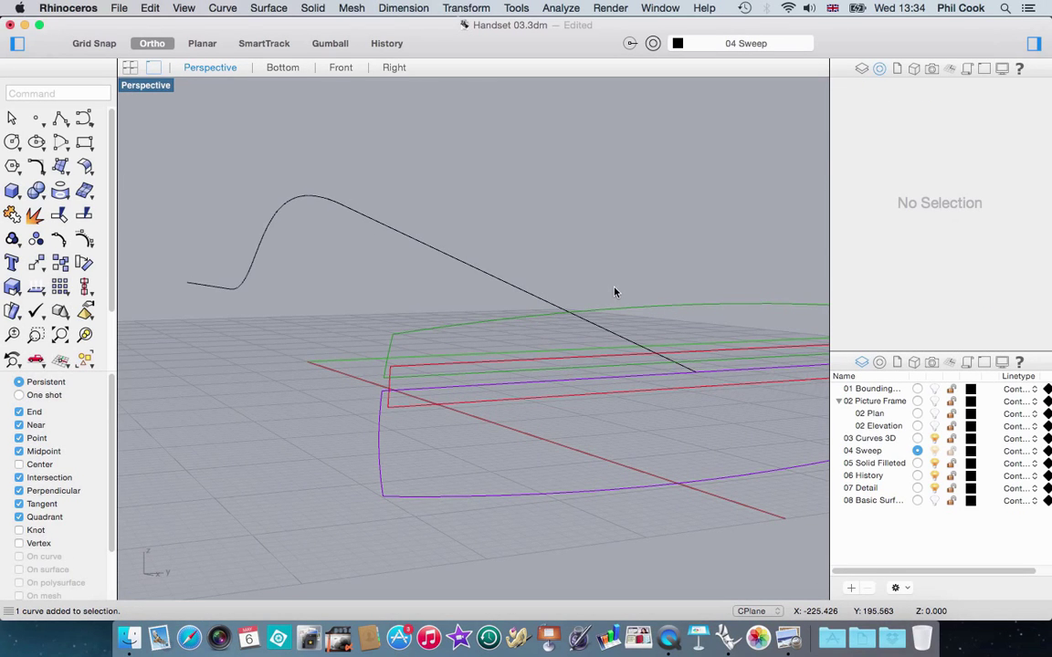
{"action": "scroll", "coordinate": [573, 275], "scroll_direction": "down", "scroll_amount": 6}
{"action": "right_click_drag", "start_coordinate": [573, 275], "coordinate": [637, 338]}
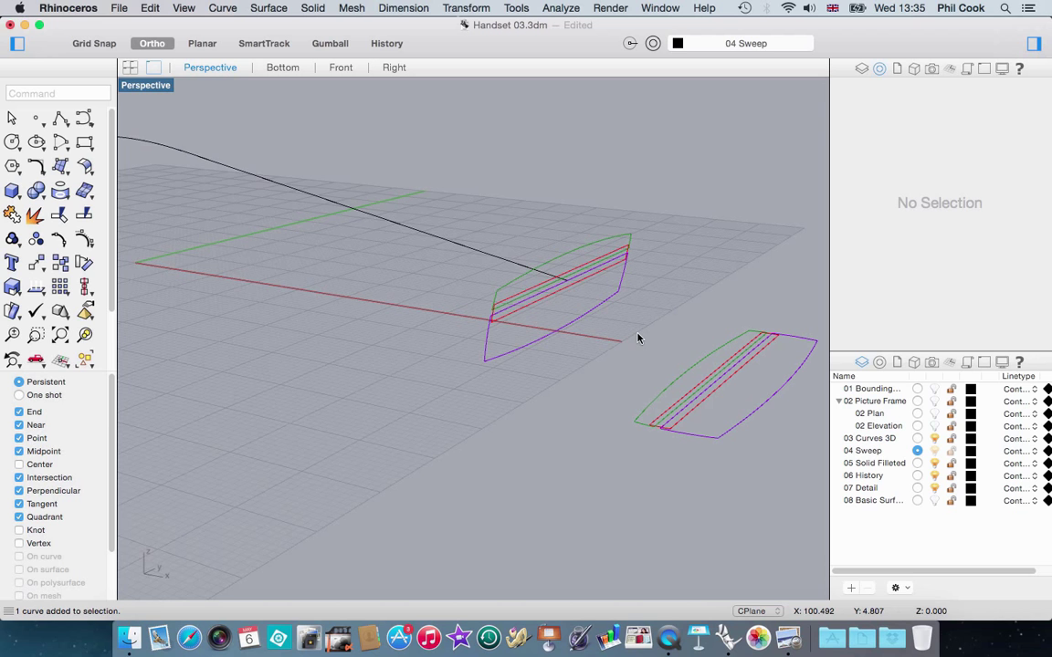
{"action": "right_click_drag", "start_coordinate": [678, 307], "coordinate": [702, 472]}
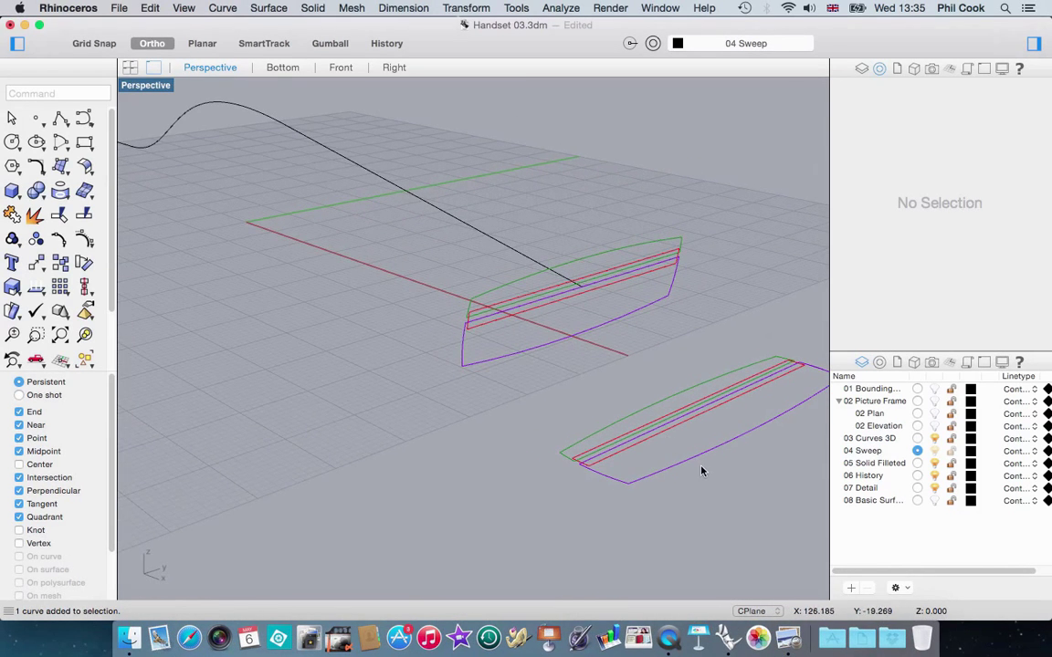
Orient a copy of the flat red profile perpendicular to the black path curve, placing it at the path's far end.
{"action": "scroll", "coordinate": [680, 438], "scroll_direction": "up", "scroll_amount": 5}
{"action": "right_click_drag", "start_coordinate": [677, 427], "coordinate": [655, 404]}
{"action": "scroll", "coordinate": [655, 402], "scroll_direction": "down", "scroll_amount": 6}
{"action": "scroll", "coordinate": [656, 401], "scroll_direction": "up", "scroll_amount": 5}
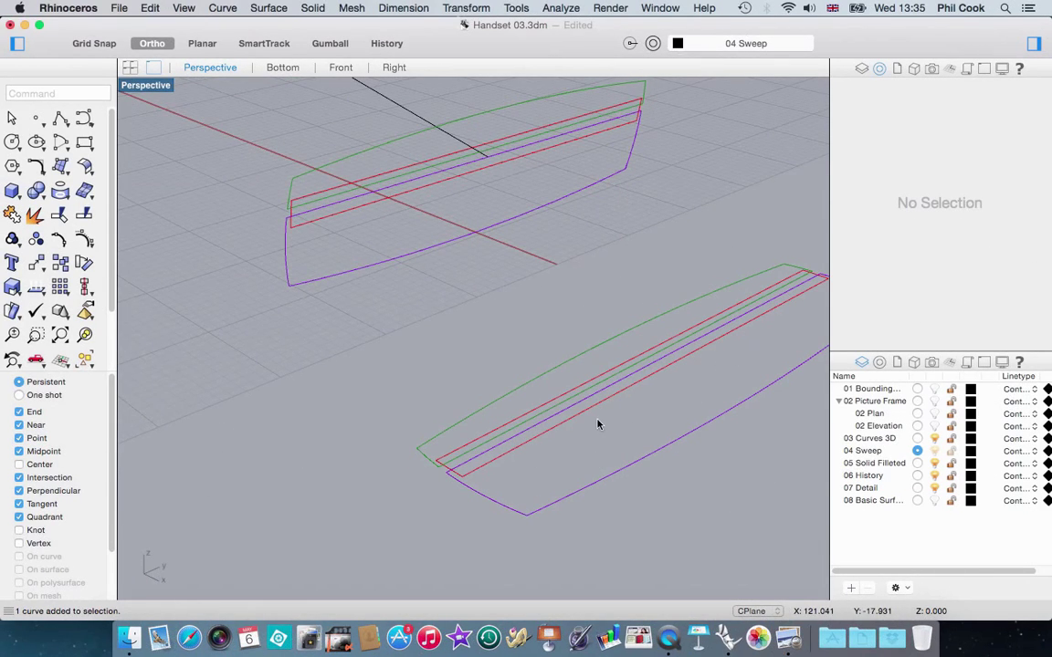
{"action": "left_click", "coordinate": [536, 411]}
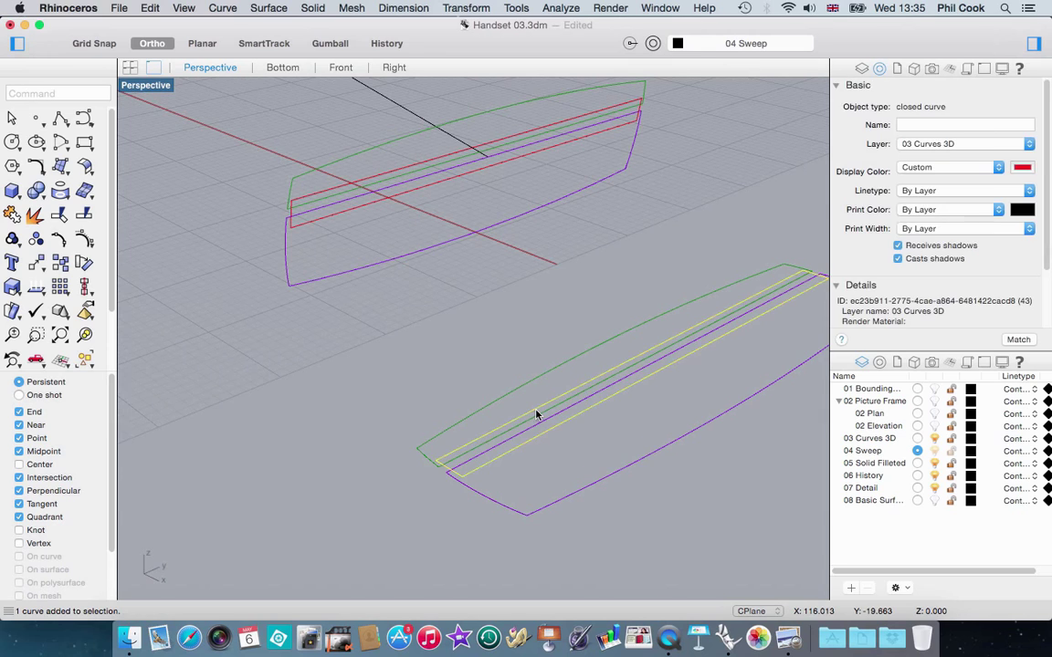
{"action": "left_click", "coordinate": [474, 11]}
{"action": "mouse_move", "coordinate": [477, 164]}
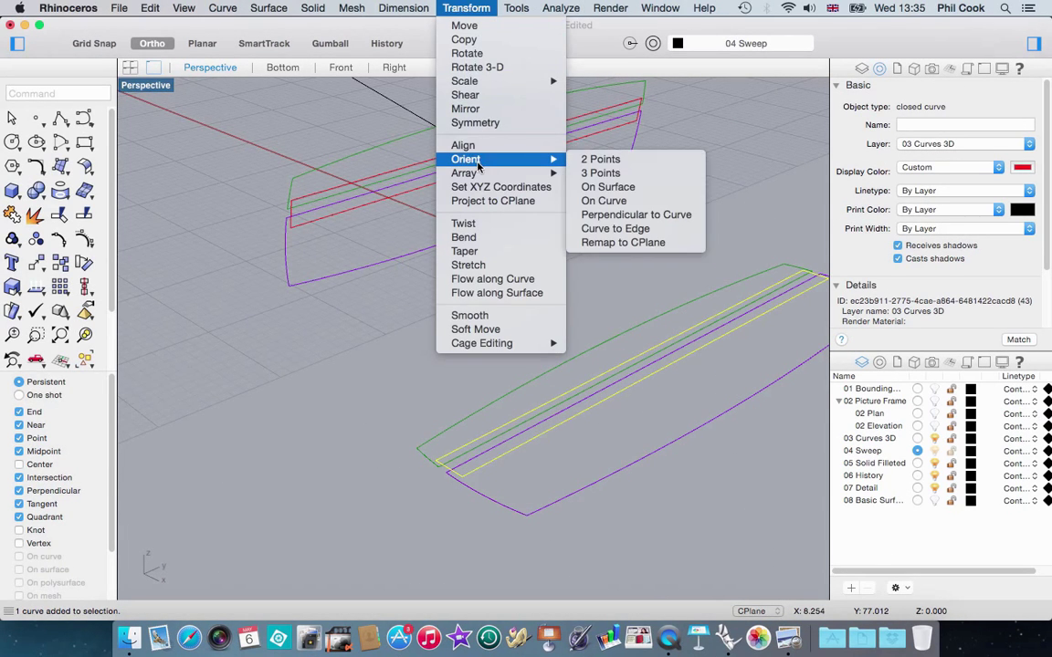
{"action": "left_click", "coordinate": [605, 201]}
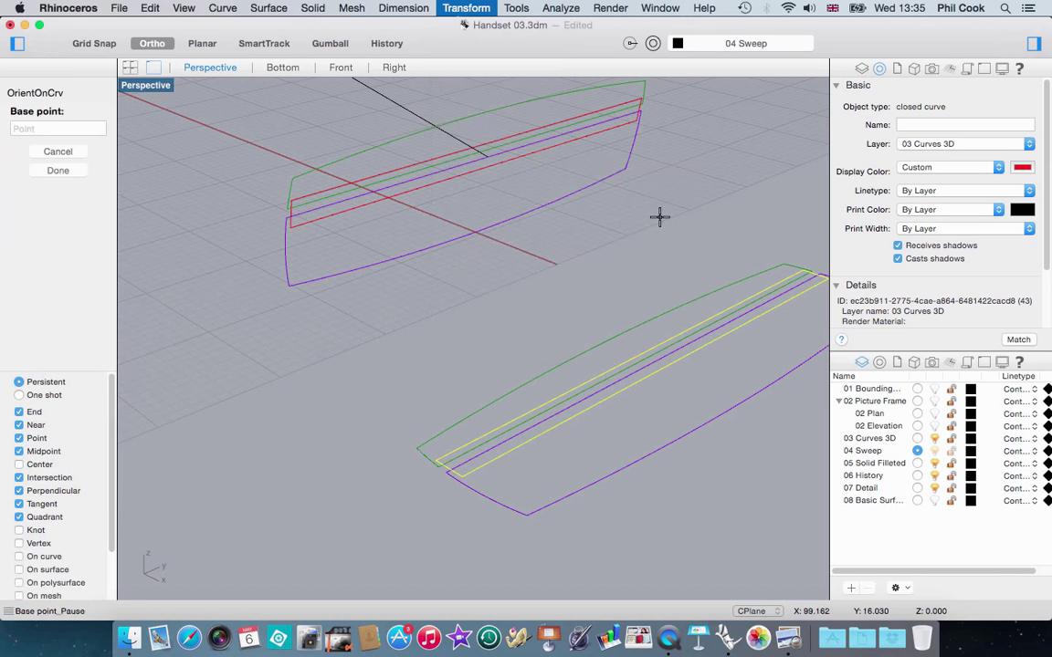
{"action": "left_click", "coordinate": [665, 356]}
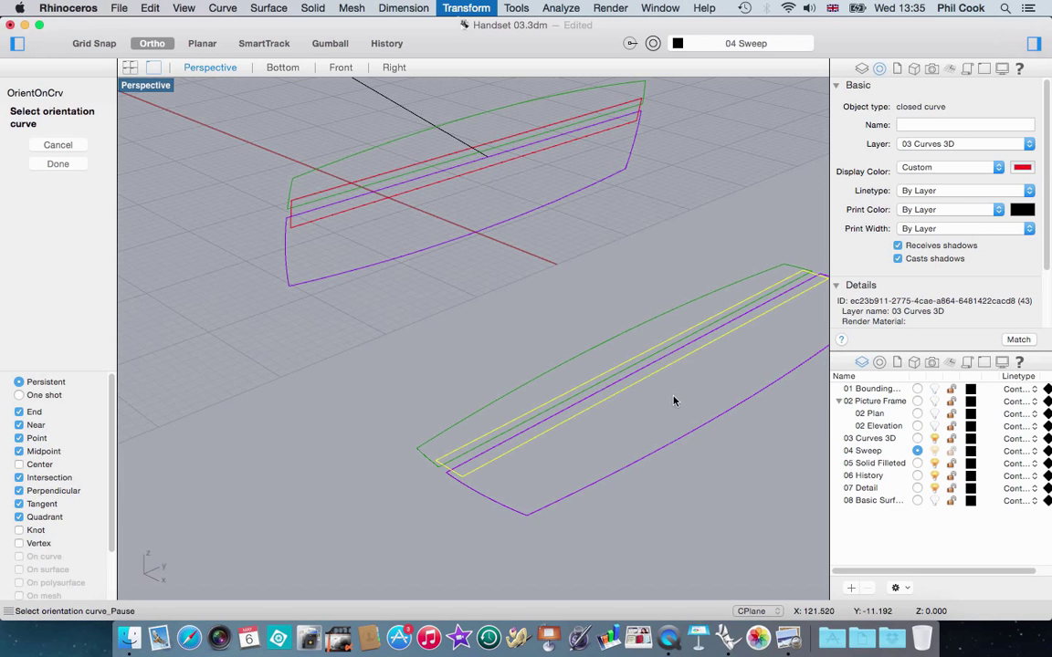
{"action": "scroll", "coordinate": [606, 356], "scroll_direction": "down", "scroll_amount": 10}
{"action": "left_click", "coordinate": [603, 325]}
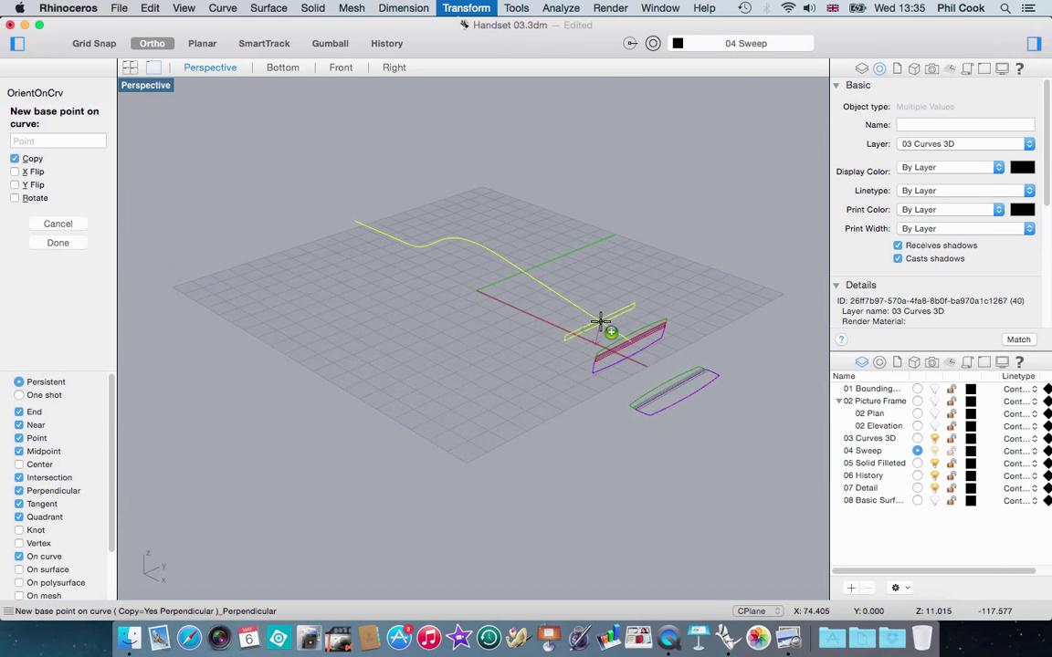
{"action": "scroll", "coordinate": [361, 226], "scroll_direction": "up", "scroll_amount": 5}
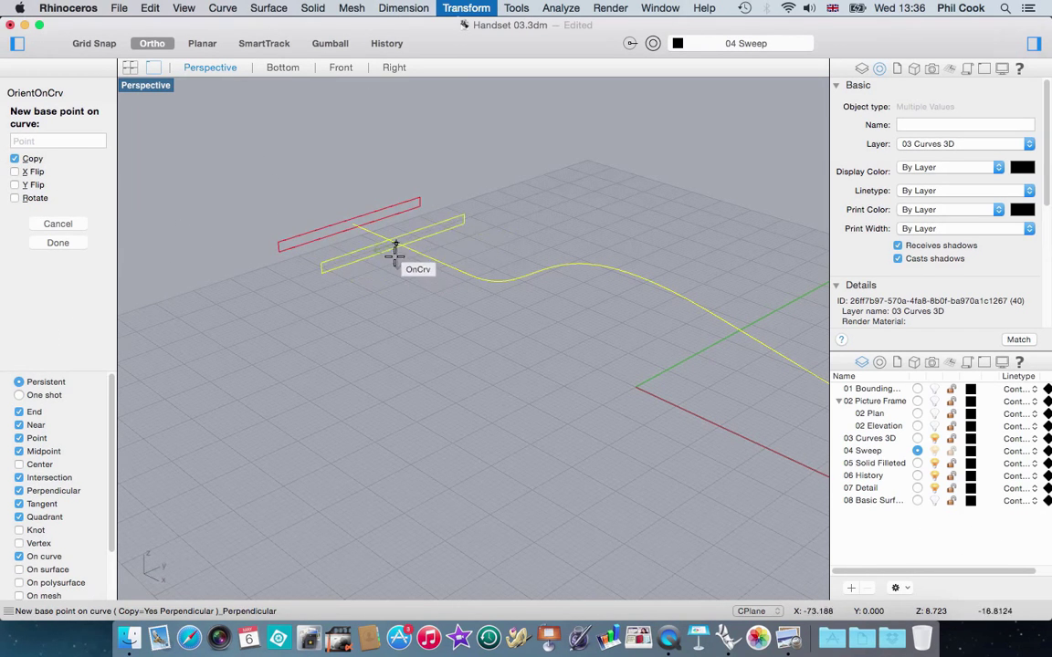
Place two more copies of the red profile on the path, one on its straight start and one at the bend.
{"action": "left_click", "coordinate": [428, 273]}
{"action": "left_click", "coordinate": [518, 280]}
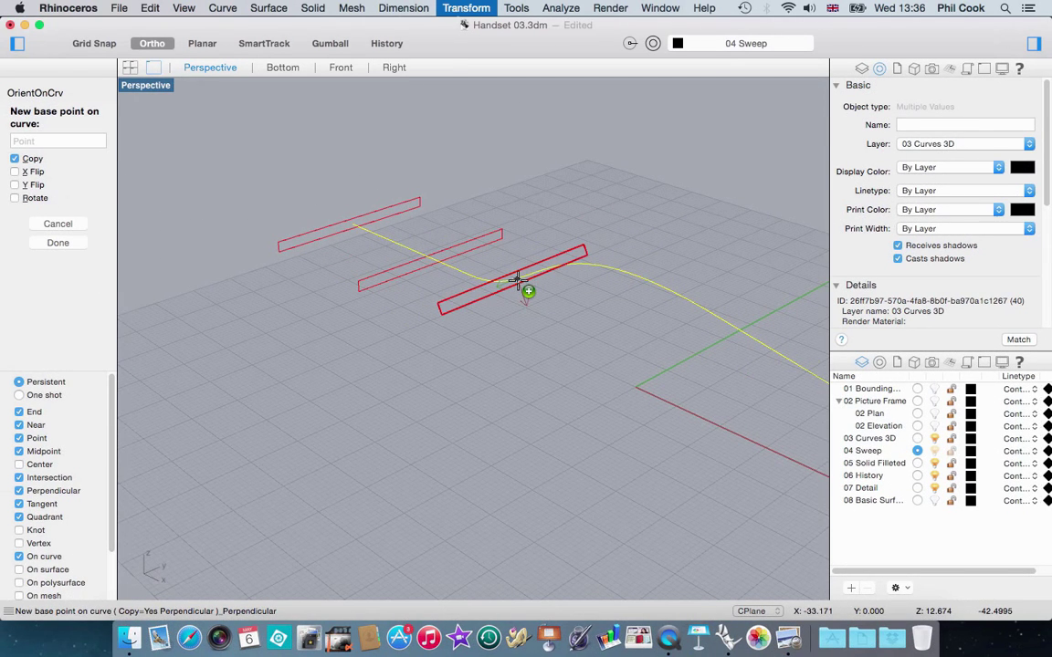
{"action": "key", "text": "Return"}
{"action": "key", "text": "Escape"}
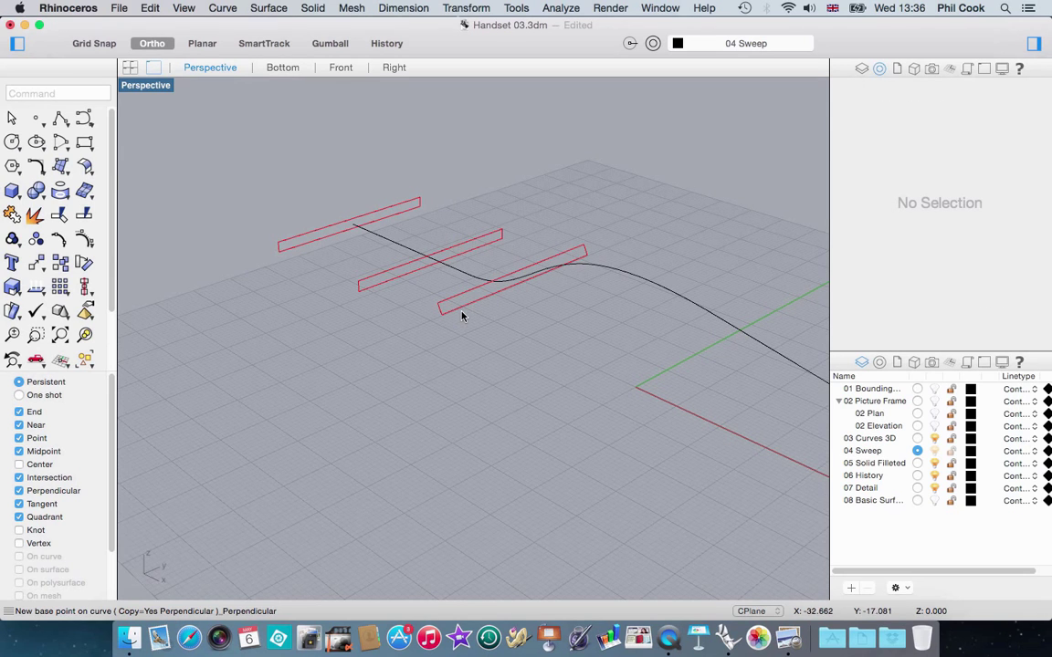
Delete the two extra red profiles on the path, keeping only the one at its far end.
{"action": "left_click", "coordinate": [462, 316]}
{"action": "left_click", "coordinate": [386, 289], "text": "shift"}
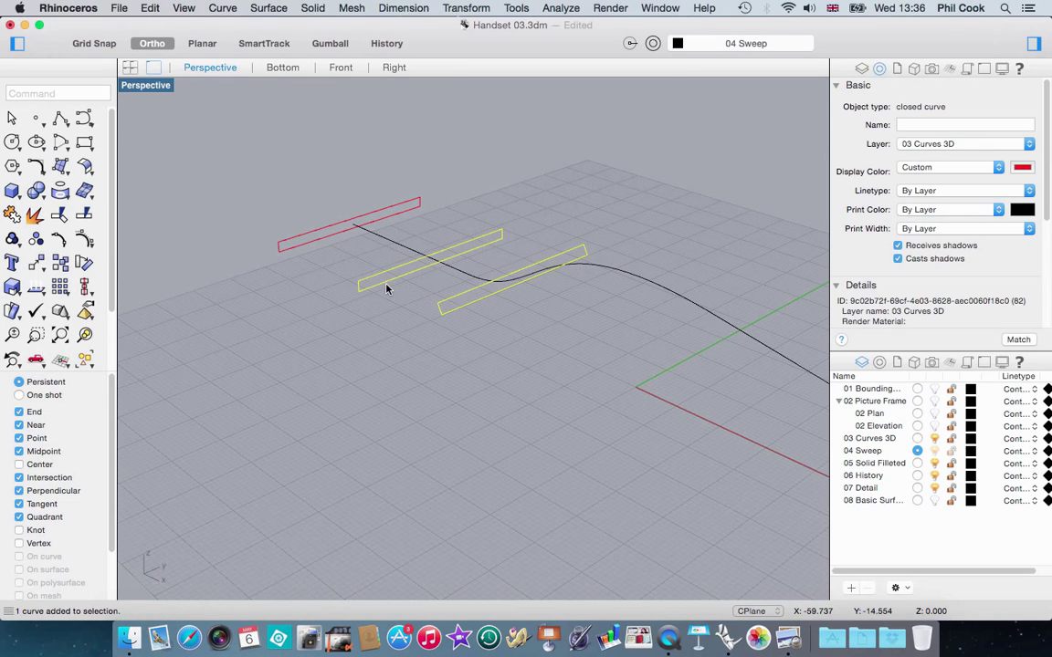
{"action": "key", "text": "Delete"}
Examine how the red profile sits on the path's far end, comparing it with the profiles at the opposite end.
{"action": "right_click_drag", "start_coordinate": [390, 289], "coordinate": [336, 347]}
{"action": "scroll", "coordinate": [338, 321], "scroll_direction": "up", "scroll_amount": 5}
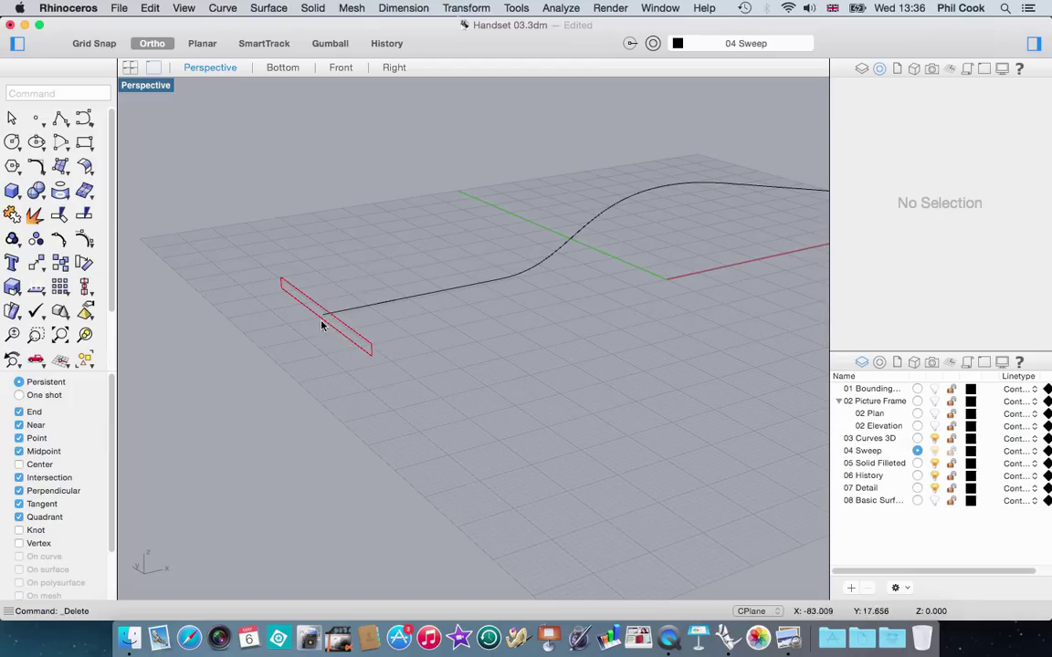
{"action": "scroll", "coordinate": [358, 317], "scroll_direction": "down", "scroll_amount": 5}
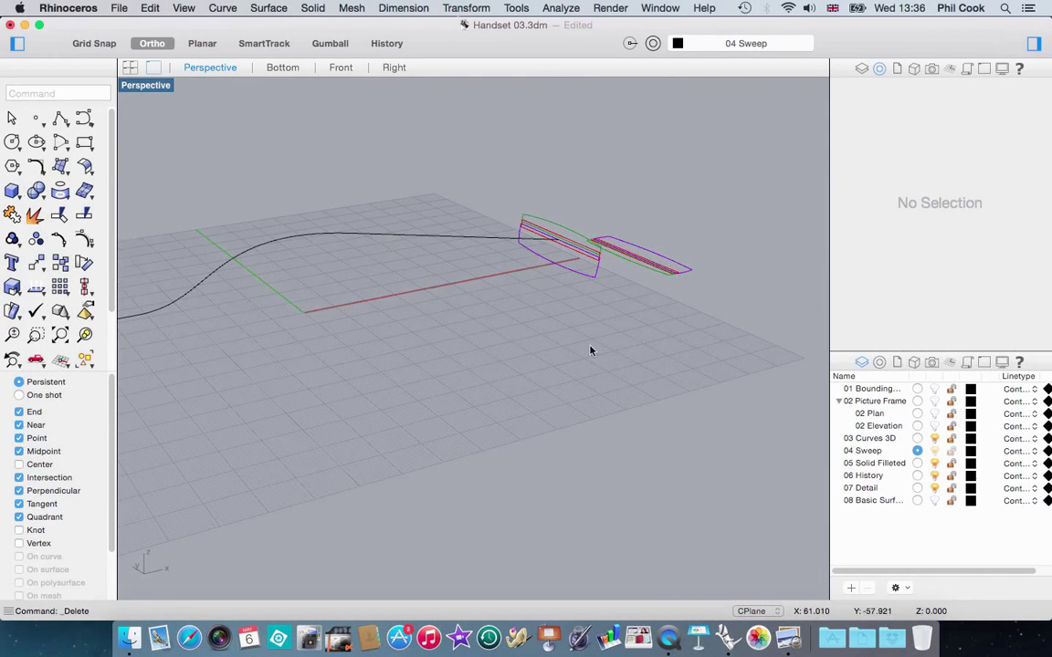
{"action": "scroll", "coordinate": [603, 334], "scroll_direction": "down", "scroll_amount": 3}
{"action": "right_click_drag", "start_coordinate": [605, 324], "coordinate": [500, 325]}
{"action": "scroll", "coordinate": [364, 328], "scroll_direction": "up", "scroll_amount": 6}
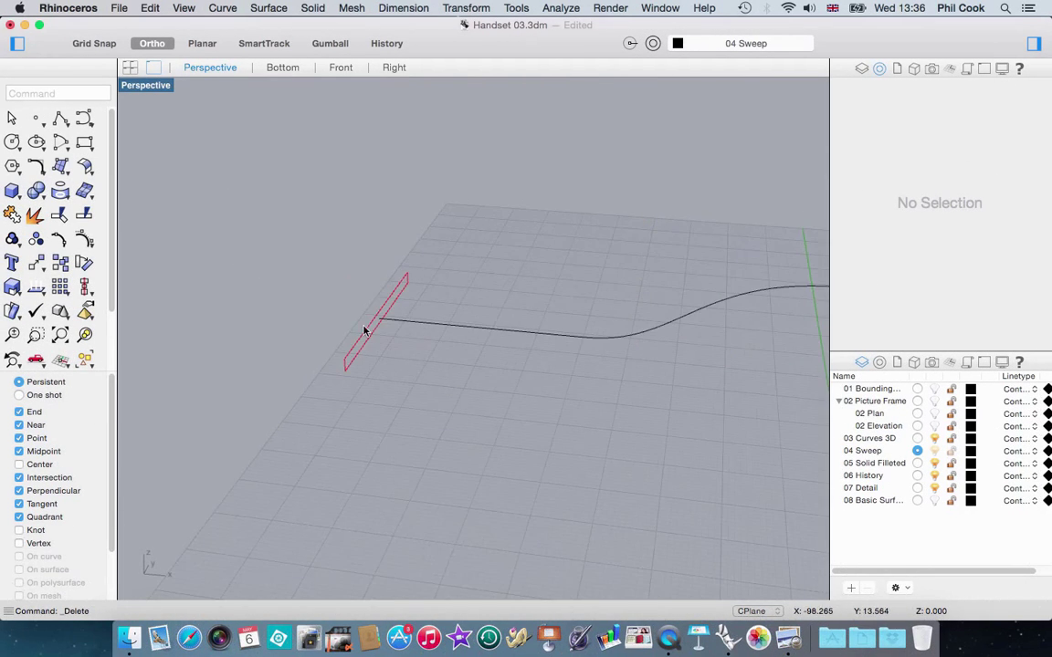
{"action": "right_click_drag", "start_coordinate": [395, 331], "coordinate": [532, 320]}
{"action": "scroll", "coordinate": [456, 357], "scroll_direction": "up", "scroll_amount": 3}
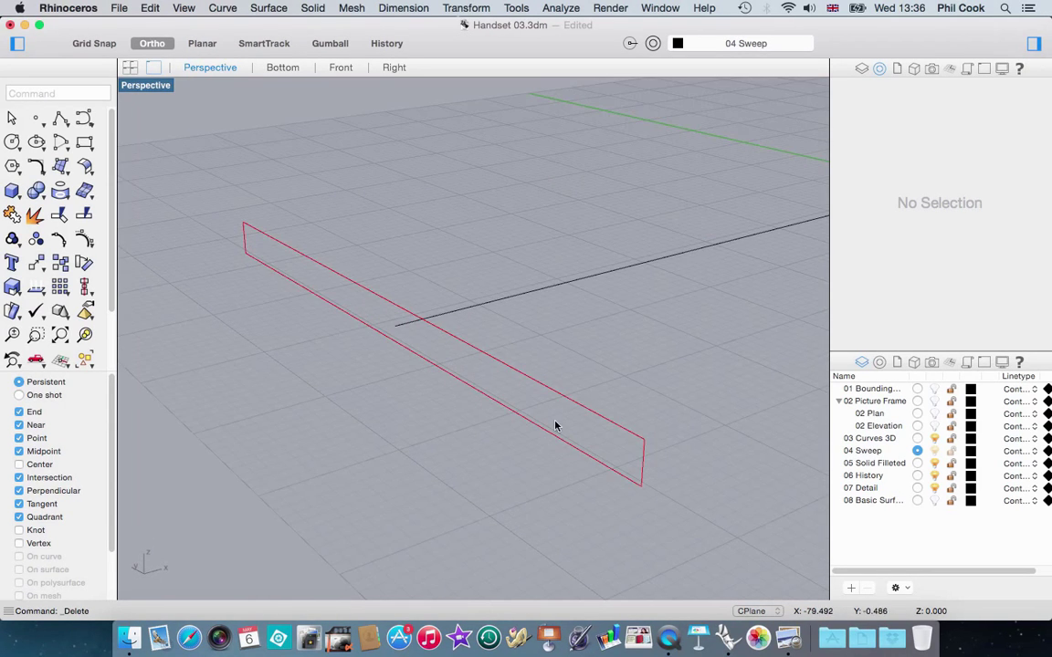
{"action": "left_click", "coordinate": [448, 339]}
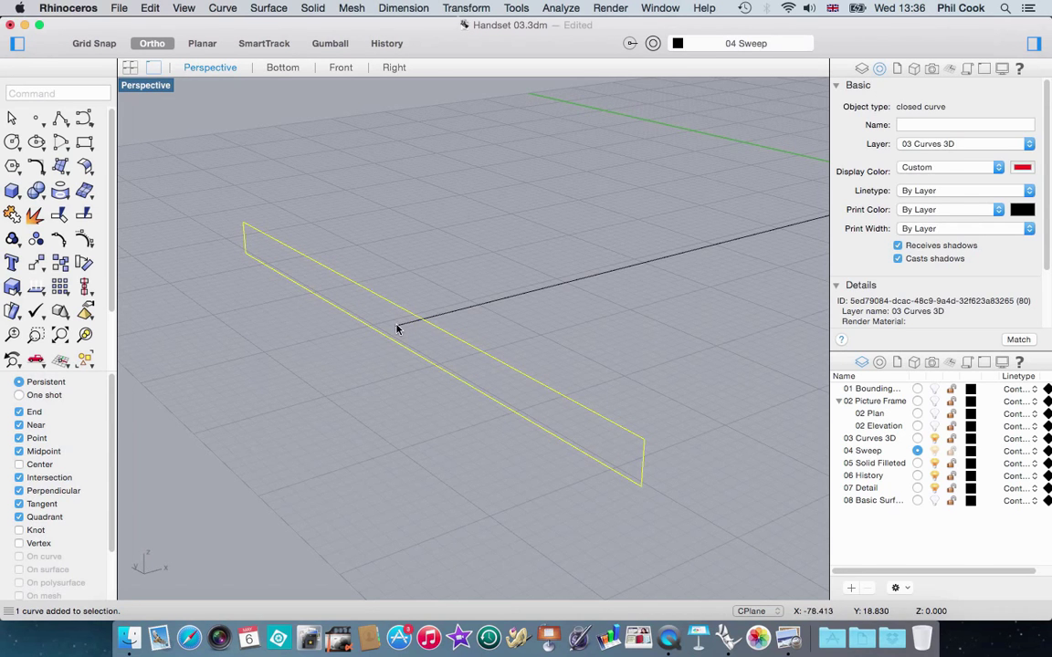
{"action": "right_click_drag", "start_coordinate": [370, 393], "coordinate": [428, 278]}
{"action": "key", "text": "Escape"}
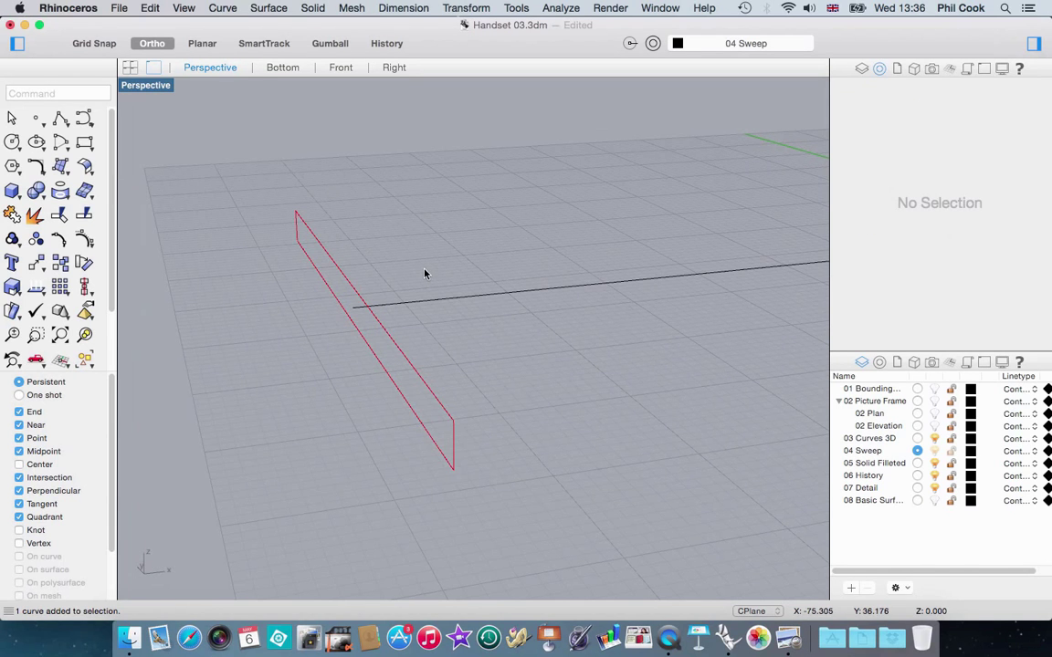
Move the red profile at the path's far end 0.4 inward along the path, starting from the curve's end point.
{"action": "left_click", "coordinate": [385, 338]}
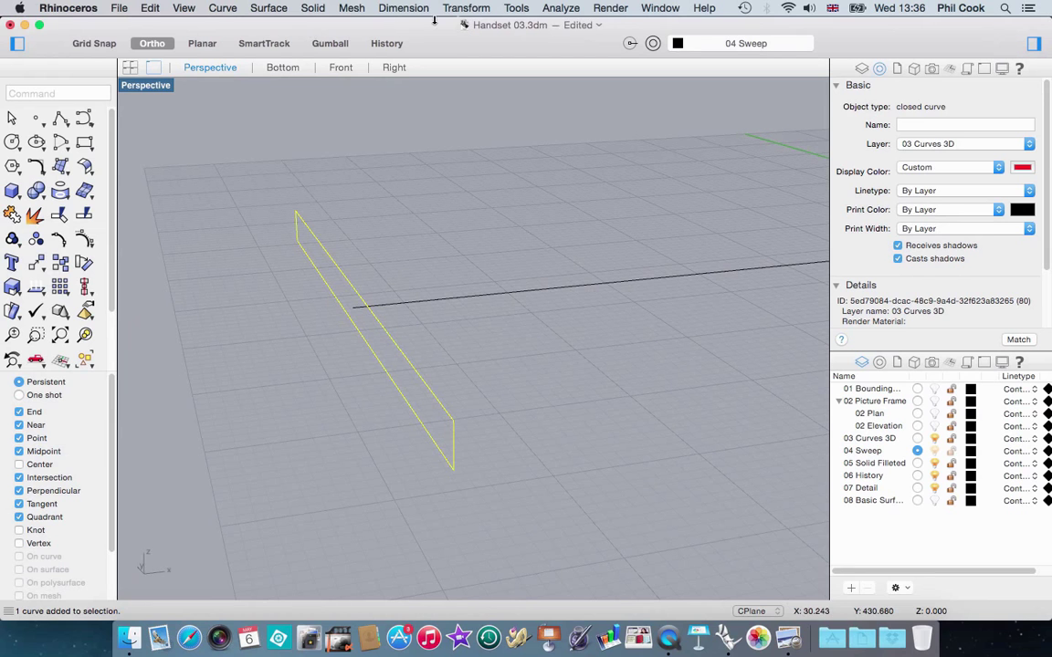
{"action": "left_click", "coordinate": [466, 8]}
{"action": "left_click", "coordinate": [463, 26]}
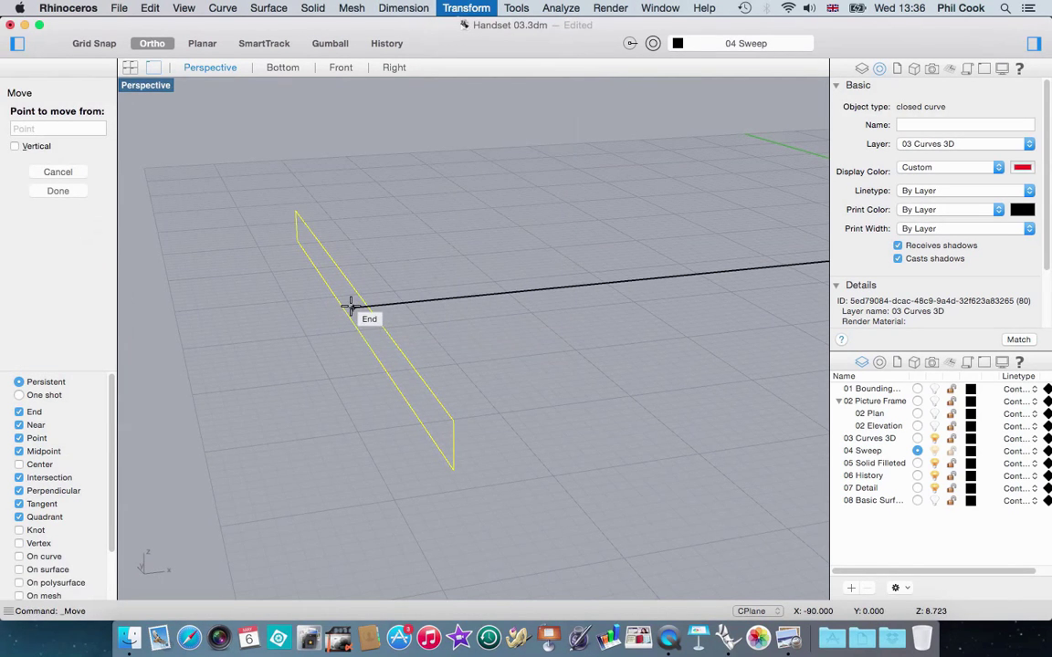
{"action": "left_click", "coordinate": [350, 305]}
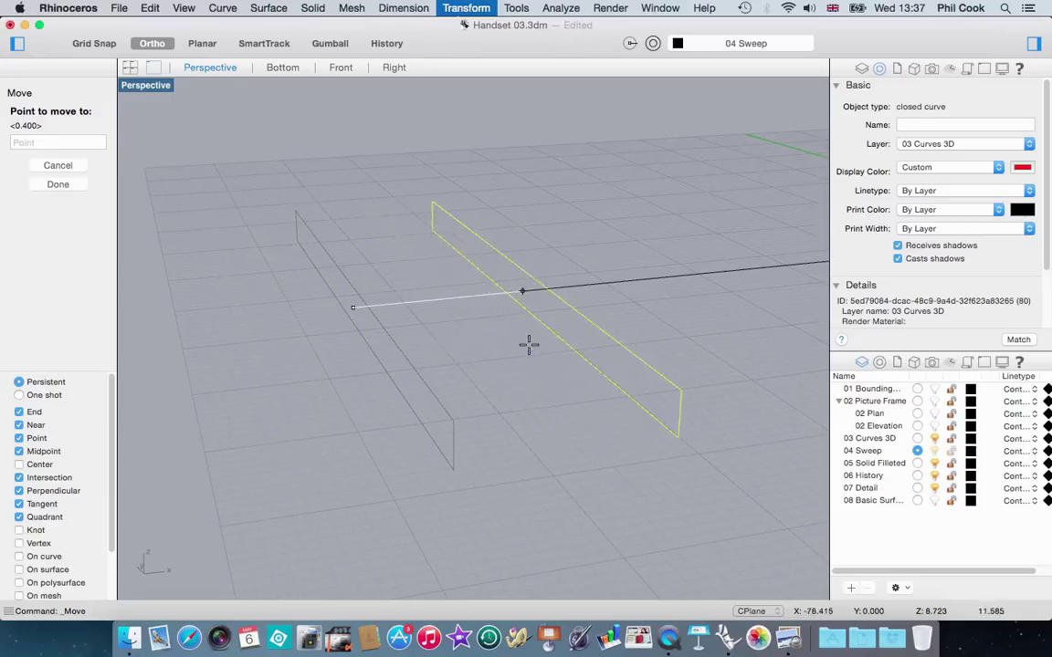
{"action": "type", "text": "0"}
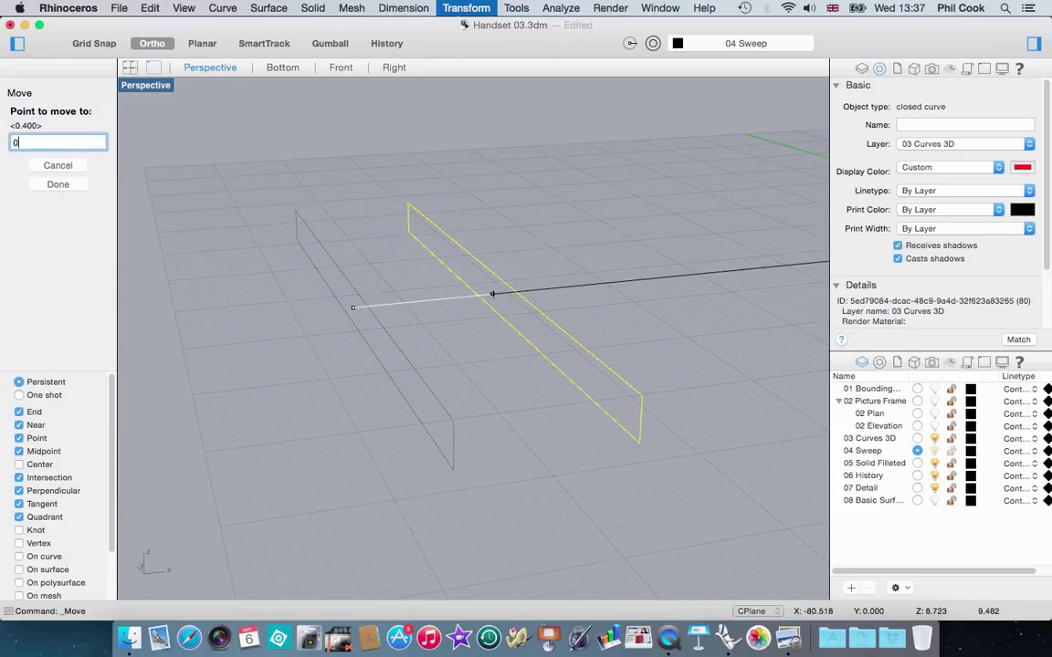
{"action": "type", "text": ".4"}
{"action": "key", "text": "Return"}
Inspect the moved red profile and the whole path from both ends.
{"action": "scroll", "coordinate": [474, 308], "scroll_direction": "down", "scroll_amount": 5}
{"action": "mouse_move", "coordinate": [469, 316]}
{"action": "right_mouse_down"}
{"action": "mouse_move", "coordinate": [453, 333]}
{"action": "mouse_move", "coordinate": [458, 305]}
{"action": "right_mouse_up"}
{"action": "scroll", "coordinate": [458, 306], "scroll_direction": "up", "scroll_amount": 3}
{"action": "scroll", "coordinate": [341, 287], "scroll_direction": "down", "scroll_amount": 8}
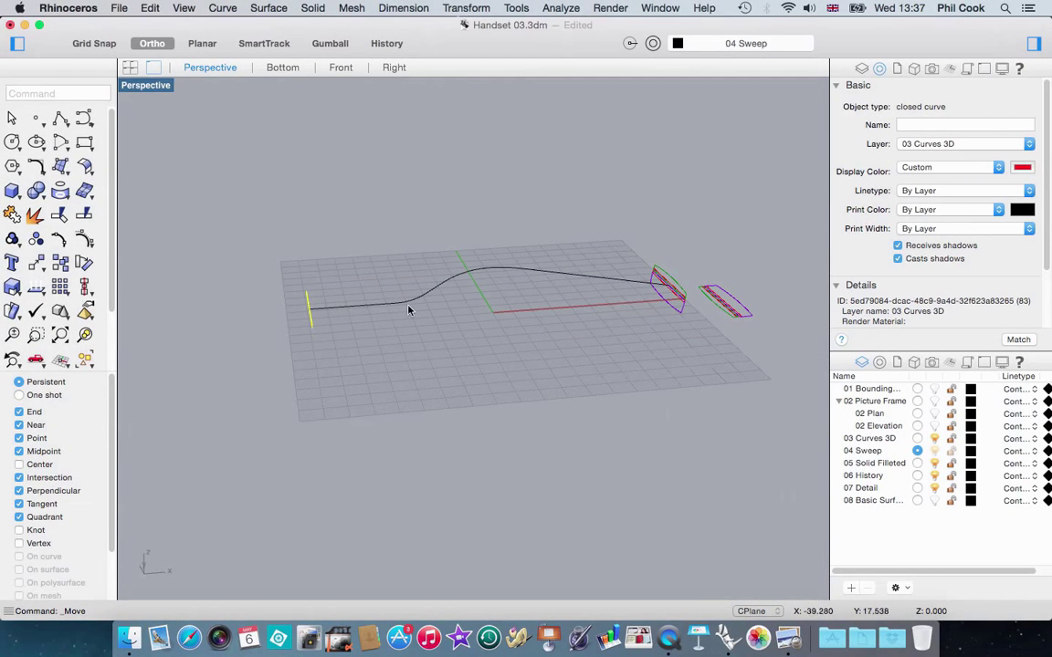
{"action": "scroll", "coordinate": [406, 309], "scroll_direction": "up", "scroll_amount": 4}
{"action": "mouse_move", "coordinate": [366, 317]}
{"action": "right_mouse_down"}
{"action": "mouse_move", "coordinate": [383, 314]}
{"action": "mouse_move", "coordinate": [377, 327]}
{"action": "right_mouse_up"}
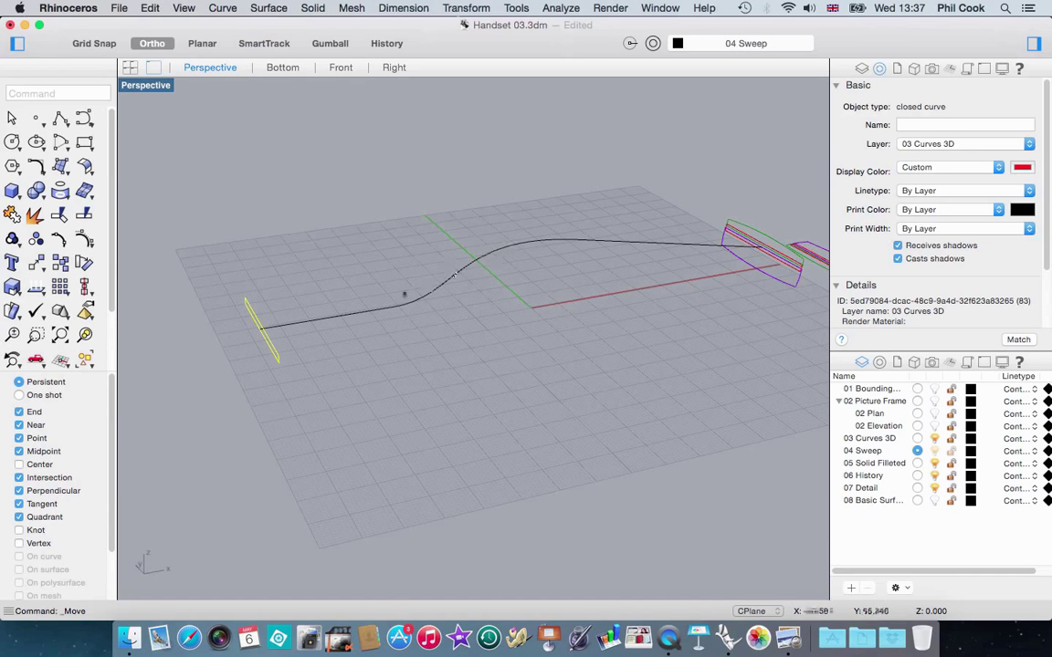
{"action": "right_click_drag", "start_coordinate": [540, 326], "coordinate": [416, 310]}
{"action": "scroll", "coordinate": [417, 310], "scroll_direction": "down", "scroll_amount": 7}
{"action": "scroll", "coordinate": [566, 303], "scroll_direction": "up", "scroll_amount": 5}
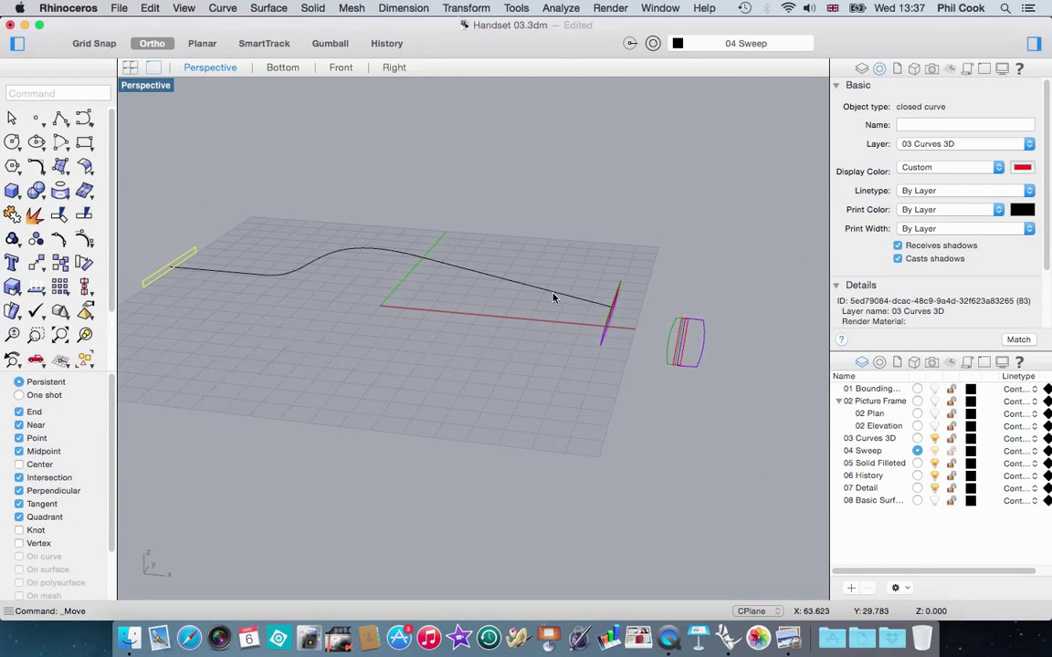
Move the upright red profile among the green and purple ones 0.4 inward along the path from the curve's end point.
{"action": "right_click_drag", "start_coordinate": [489, 292], "coordinate": [590, 350]}
{"action": "scroll", "coordinate": [591, 349], "scroll_direction": "up", "scroll_amount": 5}
{"action": "scroll", "coordinate": [586, 304], "scroll_direction": "up", "scroll_amount": 5}
{"action": "key", "text": "Escape"}
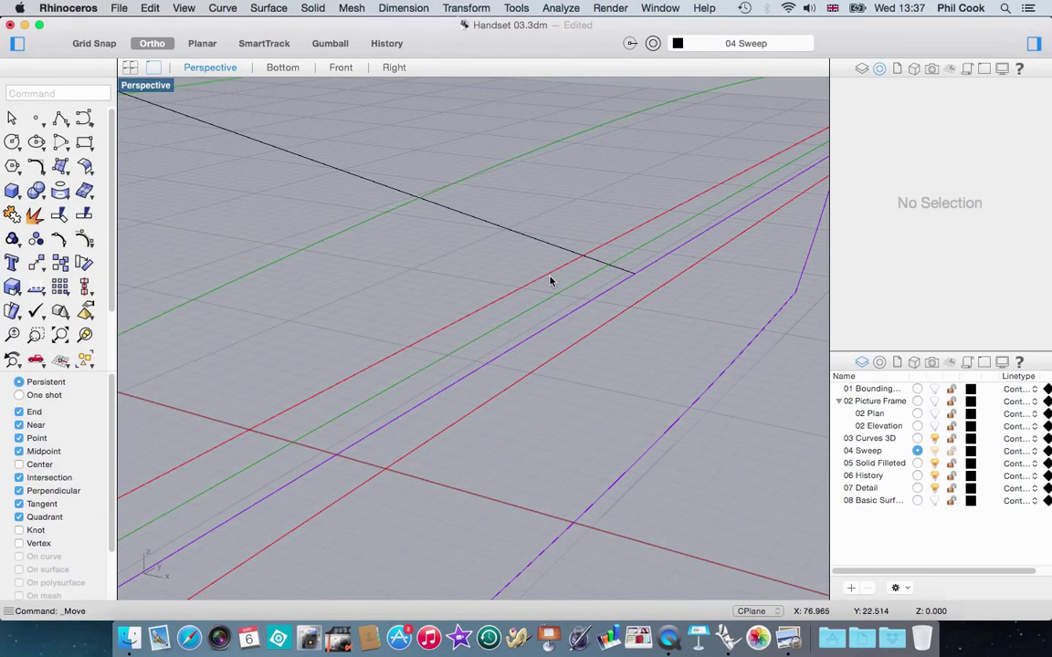
{"action": "left_click", "coordinate": [573, 364]}
{"action": "scroll", "coordinate": [563, 347], "scroll_direction": "down", "scroll_amount": 5}
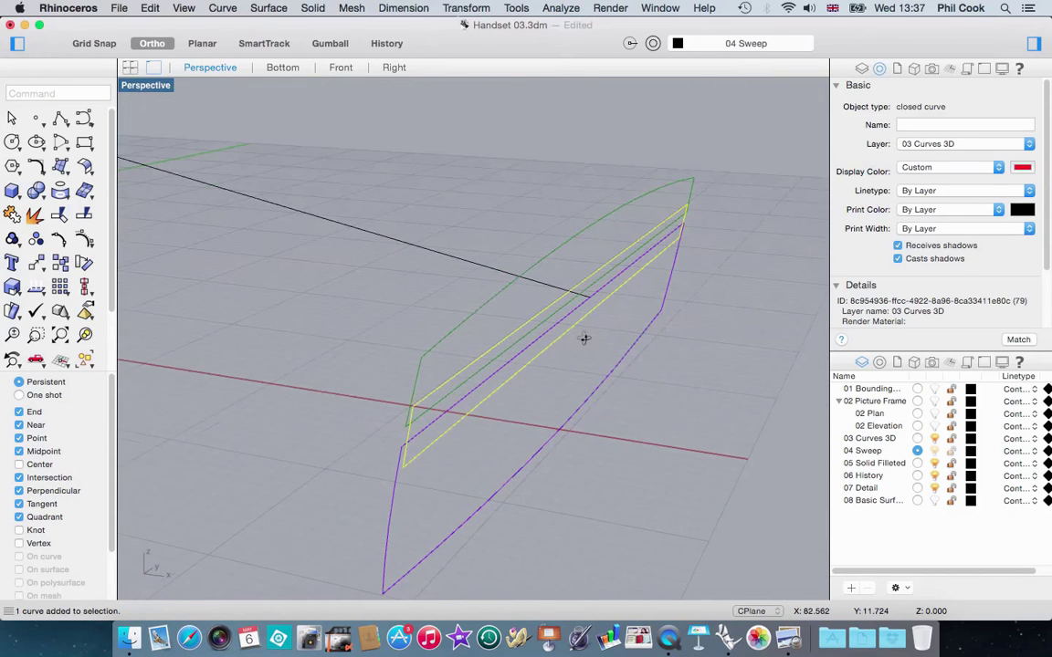
{"action": "left_click", "coordinate": [468, 8]}
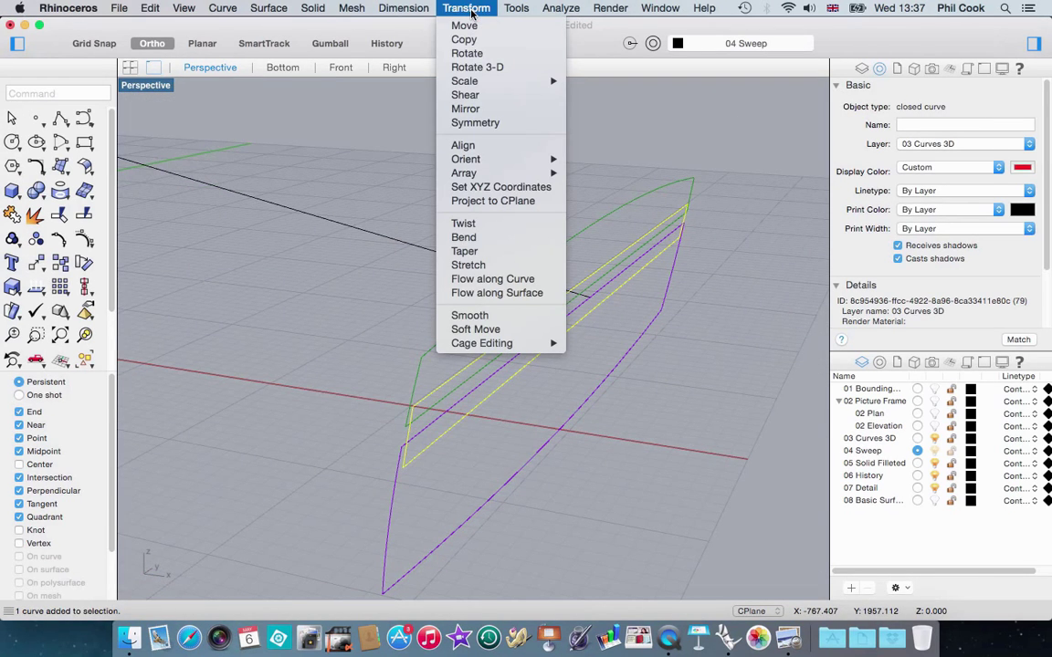
{"action": "left_click", "coordinate": [467, 25]}
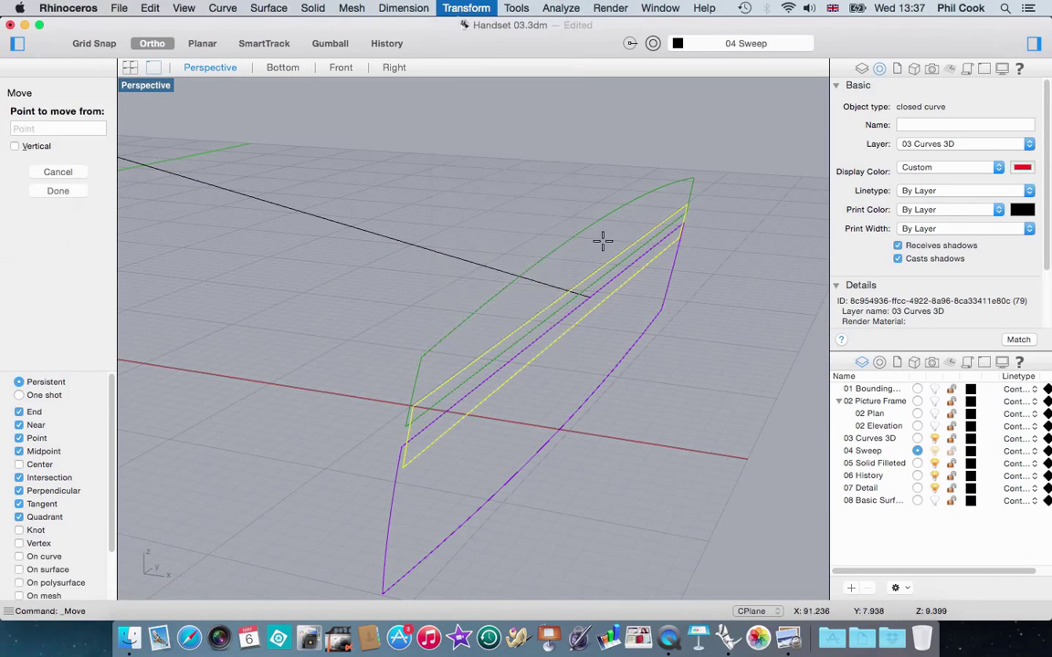
{"action": "left_click", "coordinate": [589, 298]}
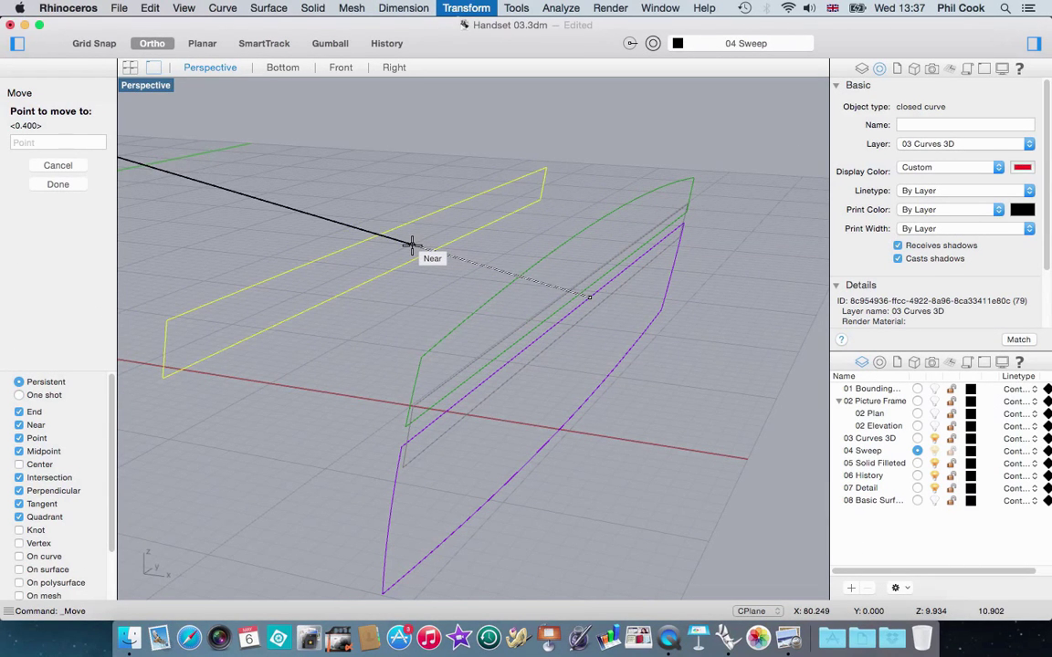
{"action": "type", "text": "0.4"}
{"action": "key", "text": "Return"}
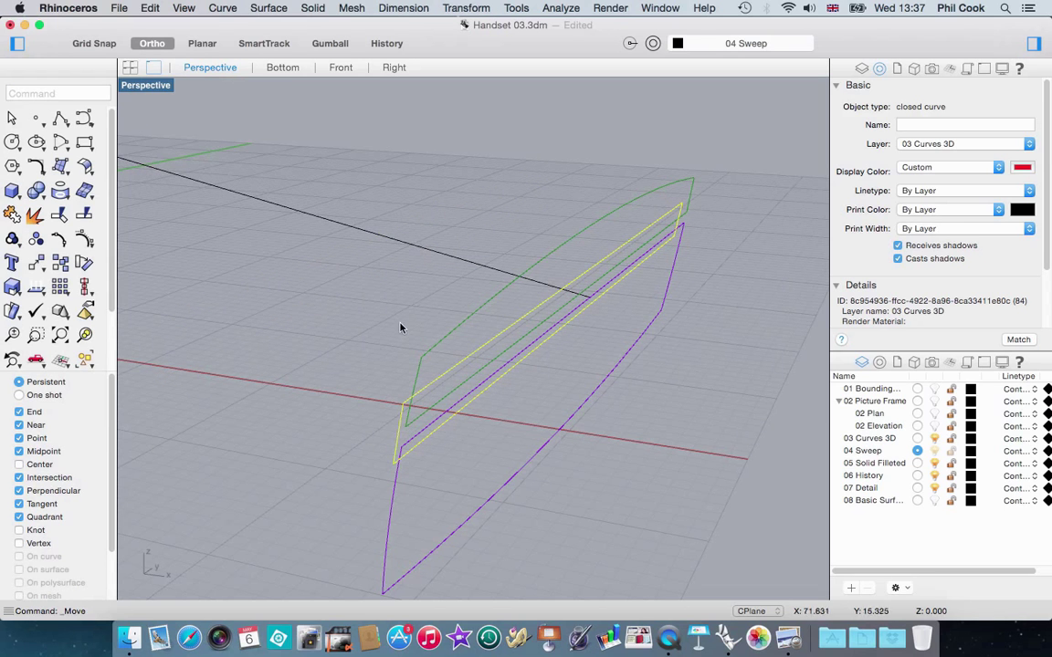
{"action": "left_click", "coordinate": [427, 340]}
{"action": "scroll", "coordinate": [483, 343], "scroll_direction": "down", "scroll_amount": 6}
{"action": "right_click_drag", "start_coordinate": [490, 343], "coordinate": [509, 329]}
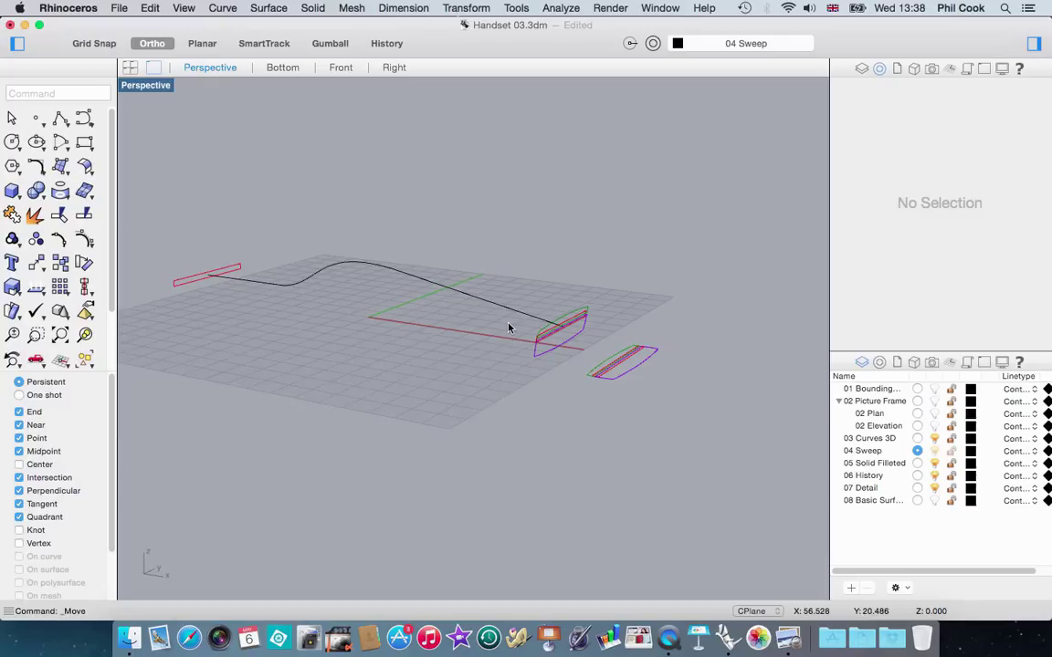
Start a one-rail sweep with the black path as the rail and the upright green profile as the cross section, accepting its seam.
{"action": "right_click_drag", "start_coordinate": [521, 301], "coordinate": [591, 384]}
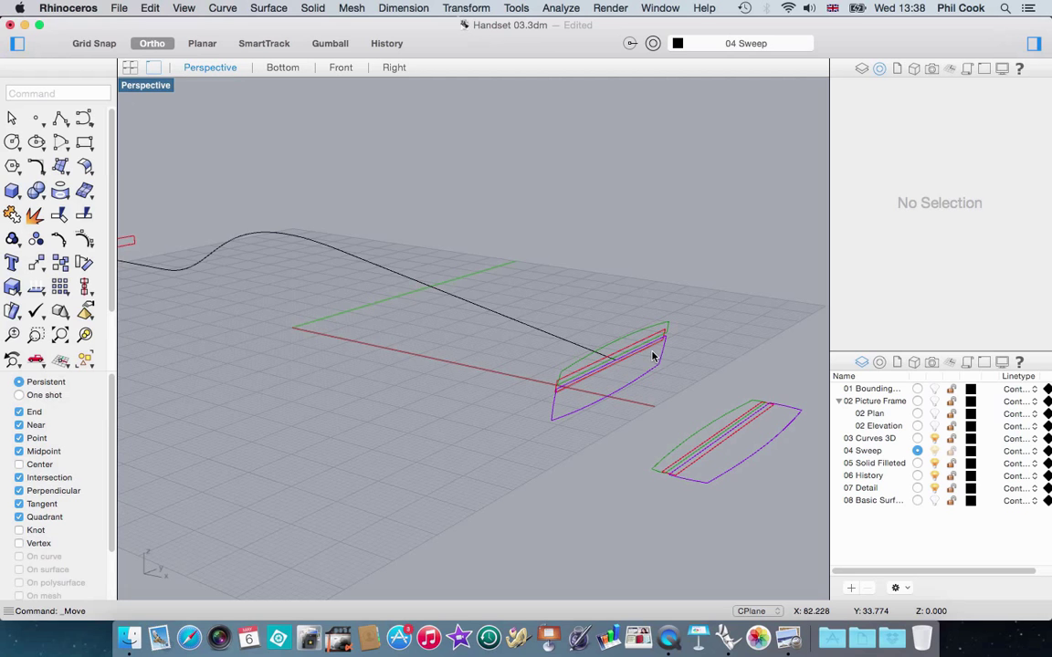
{"action": "scroll", "coordinate": [680, 382], "scroll_direction": "down", "scroll_amount": 3}
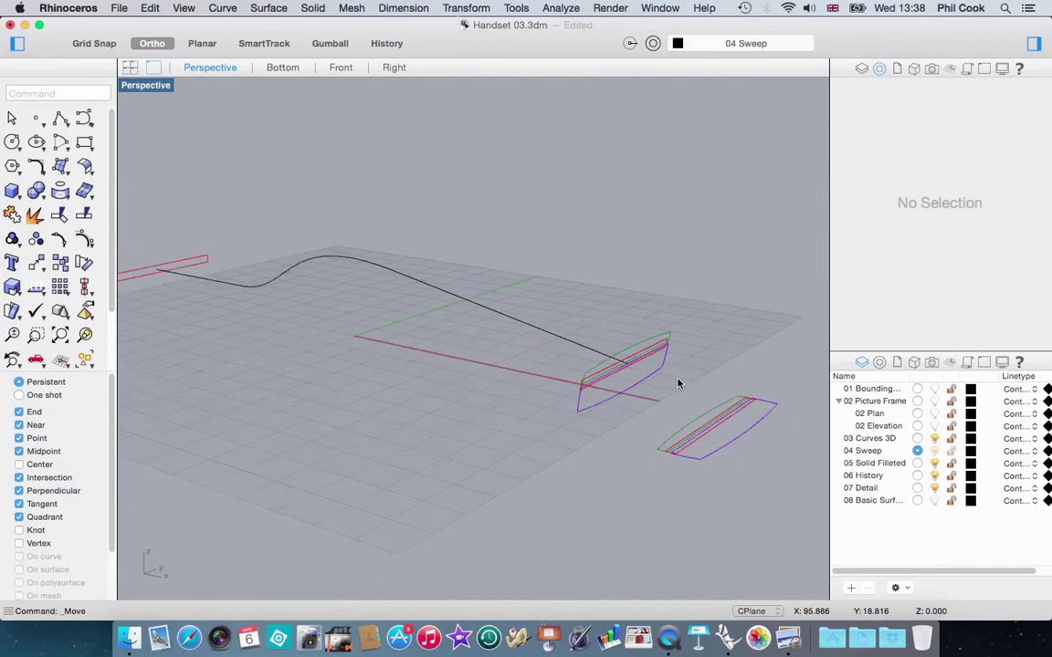
{"action": "right_click_drag", "start_coordinate": [596, 344], "coordinate": [645, 370]}
{"action": "scroll", "coordinate": [577, 345], "scroll_direction": "up", "scroll_amount": 2}
{"action": "right_click_drag", "start_coordinate": [428, 237], "coordinate": [617, 296]}
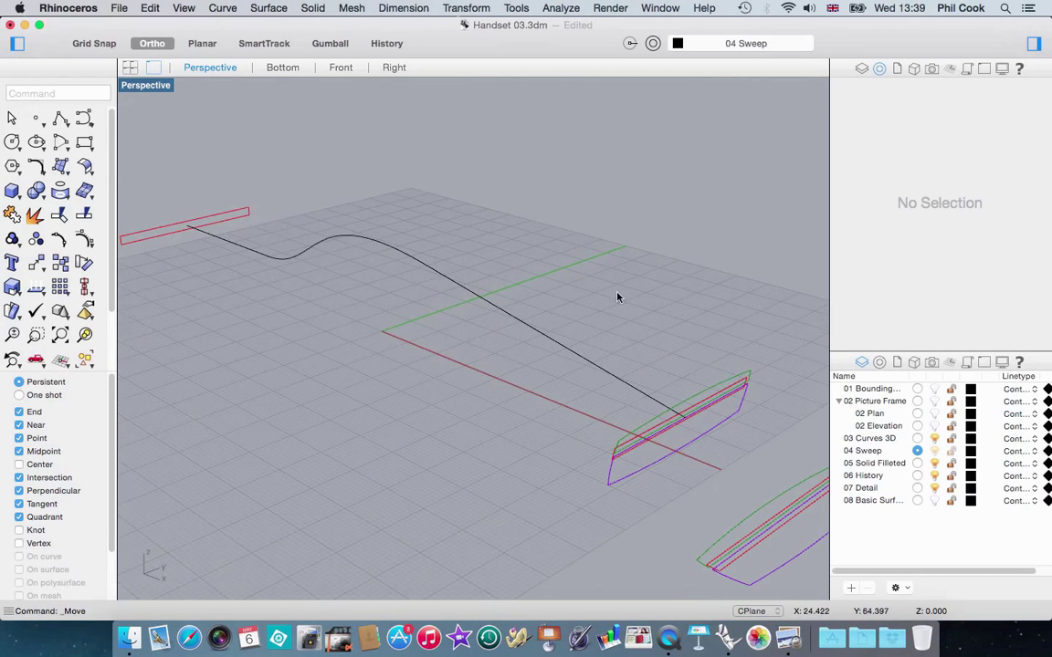
{"action": "left_click", "coordinate": [269, 7]}
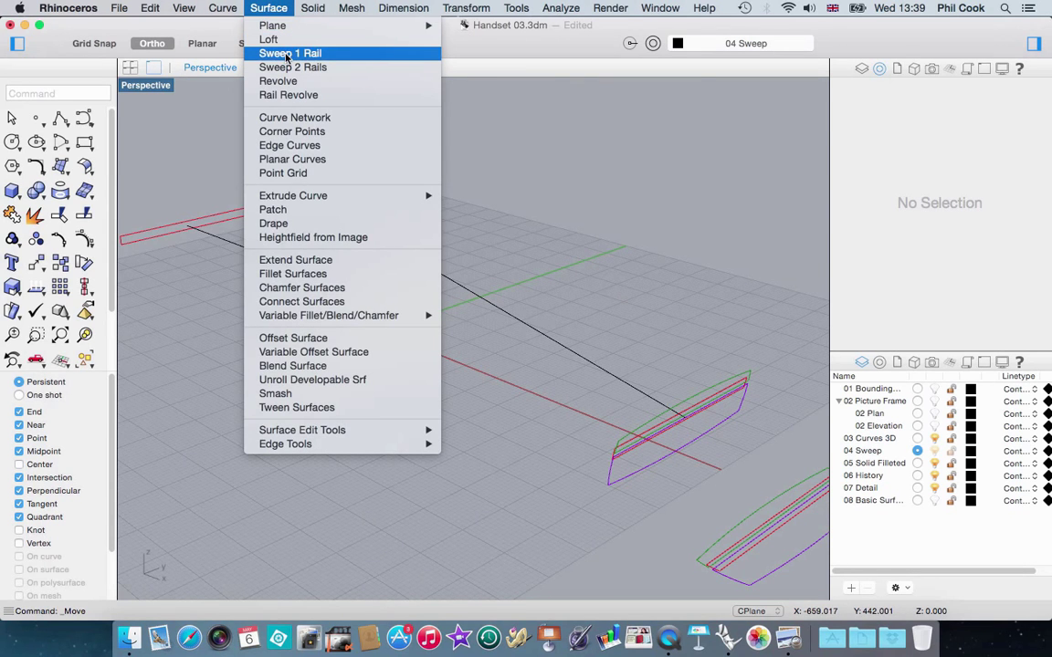
{"action": "left_click", "coordinate": [287, 55]}
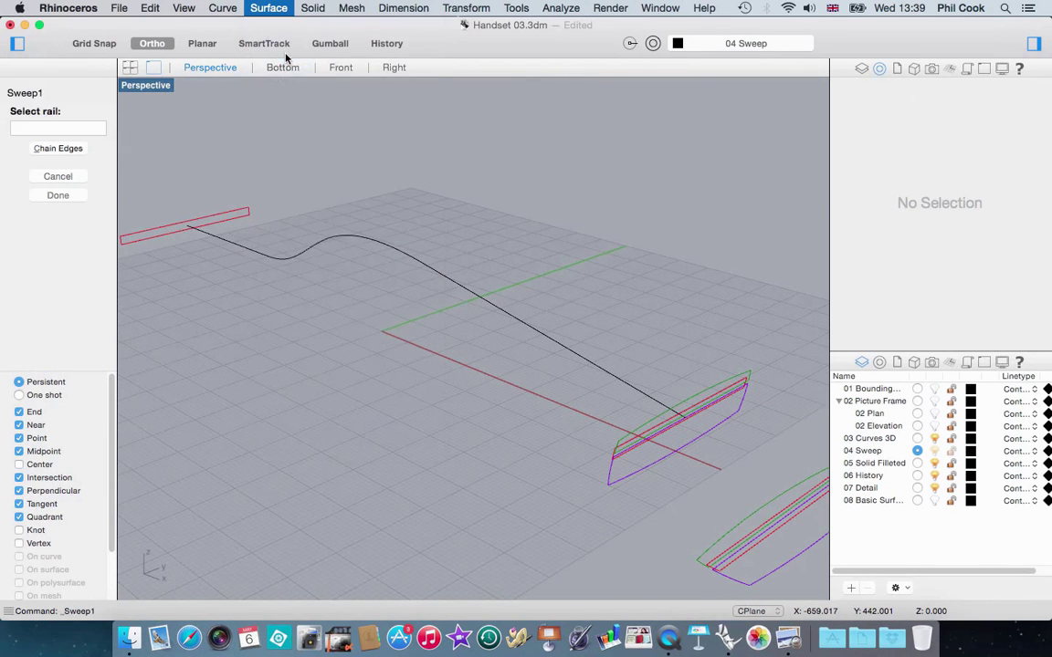
{"action": "left_click", "coordinate": [643, 398]}
{"action": "right_click_drag", "start_coordinate": [643, 399], "coordinate": [626, 464]}
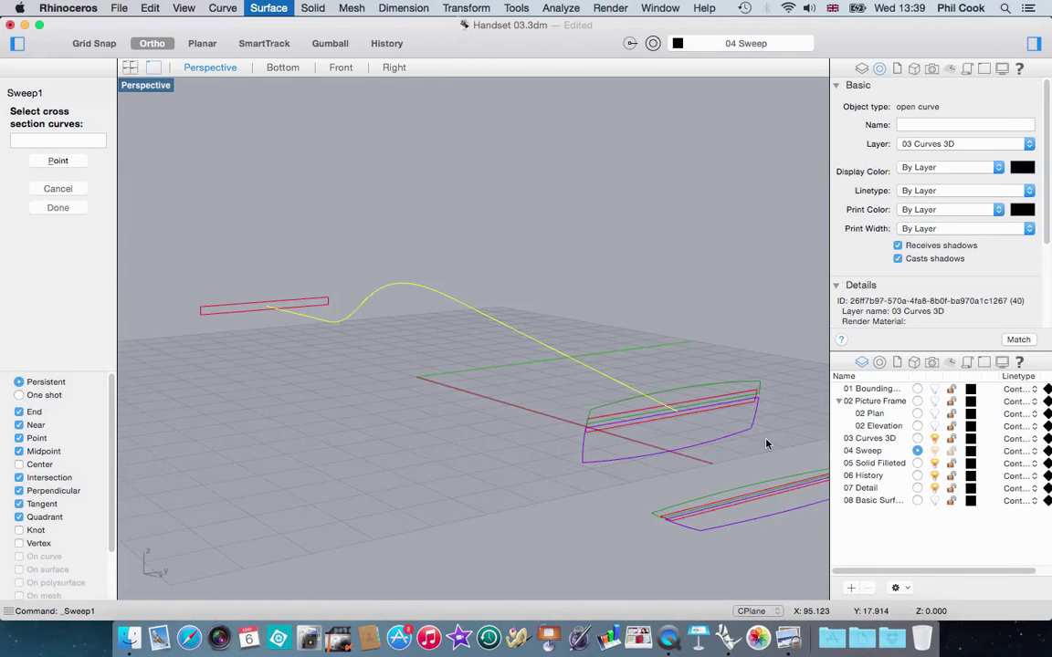
{"action": "scroll", "coordinate": [768, 443], "scroll_direction": "up", "scroll_amount": 7}
{"action": "left_click", "coordinate": [758, 337]}
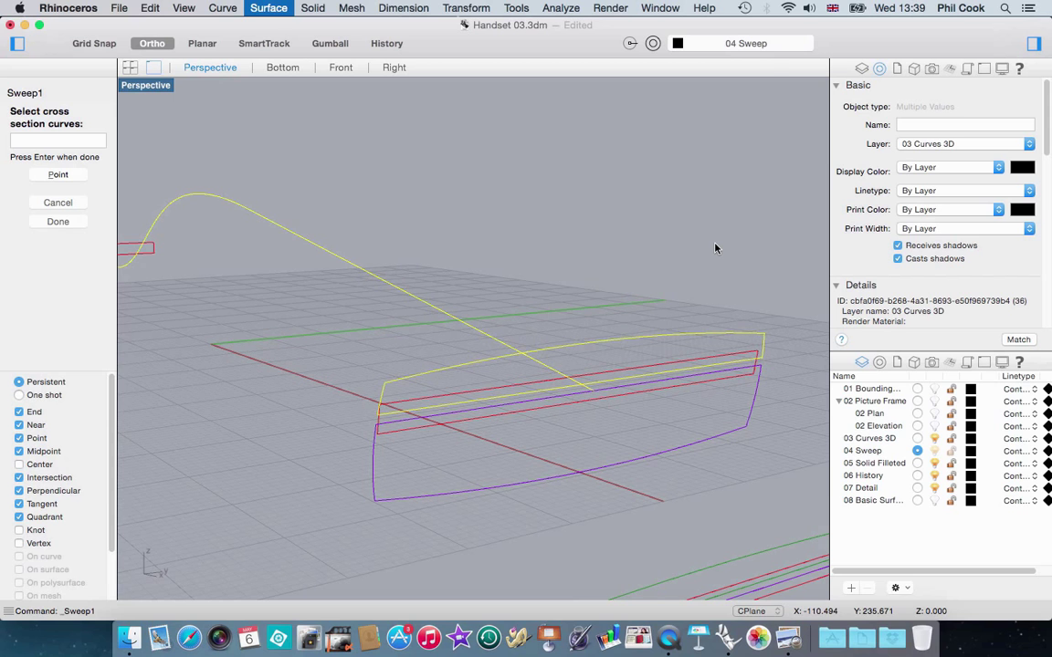
{"action": "key", "text": "Return"}
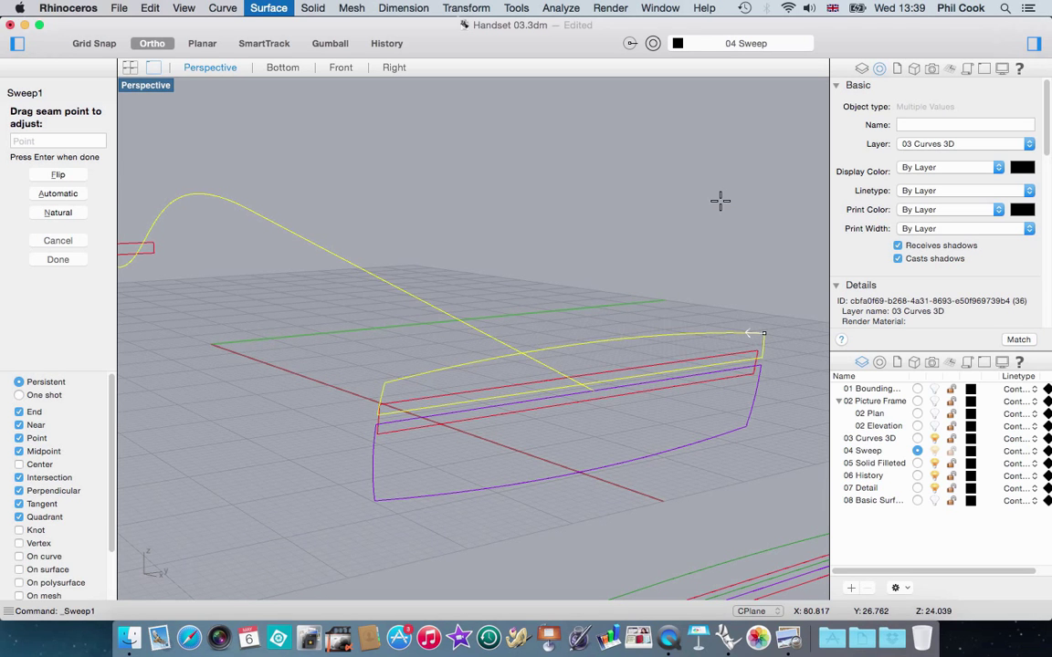
{"action": "key", "text": "Return"}
Create the sweep with the Freeform style and the cross-section curve set to Do not simplify.
{"action": "scroll", "coordinate": [252, 440], "scroll_direction": "down", "scroll_amount": 10}
{"action": "scroll", "coordinate": [280, 363], "scroll_direction": "up", "scroll_amount": 10}
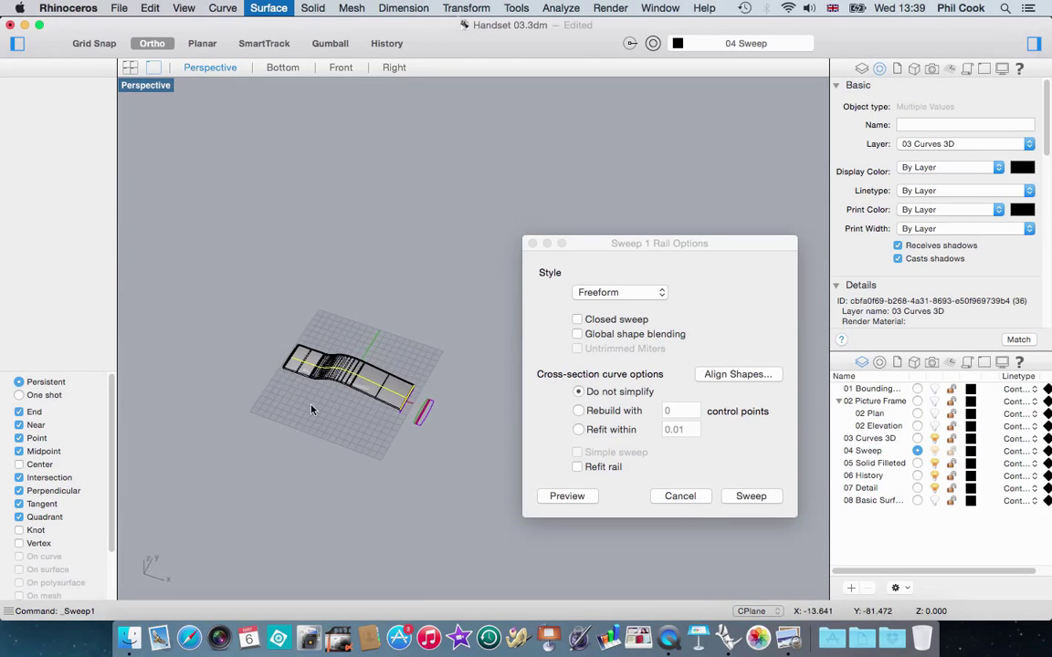
{"action": "left_click", "coordinate": [637, 293]}
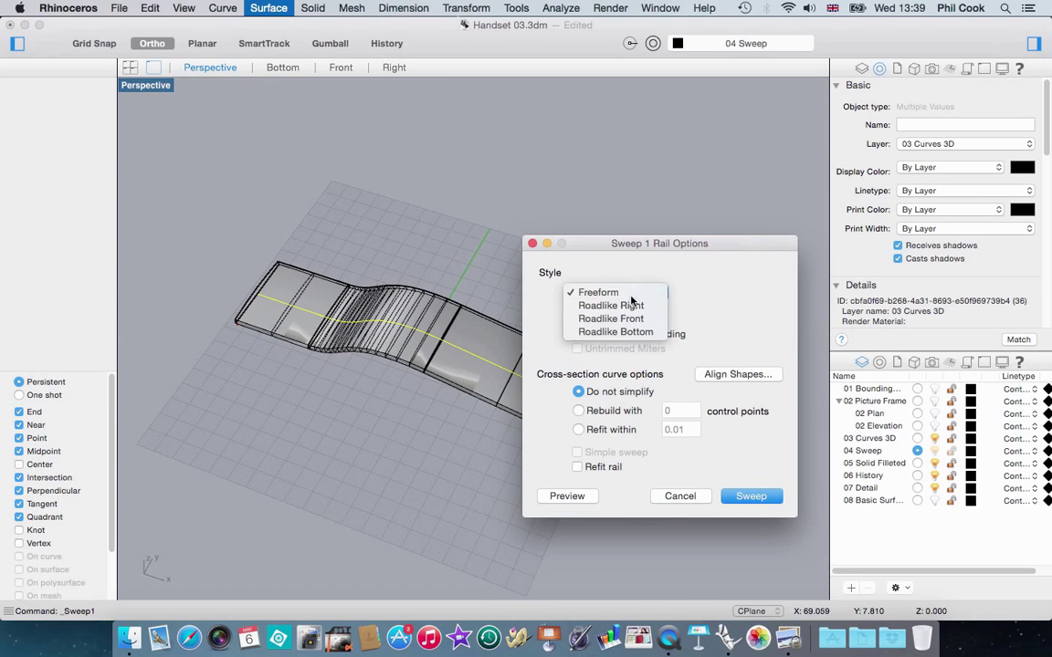
{"action": "left_click", "coordinate": [614, 293]}
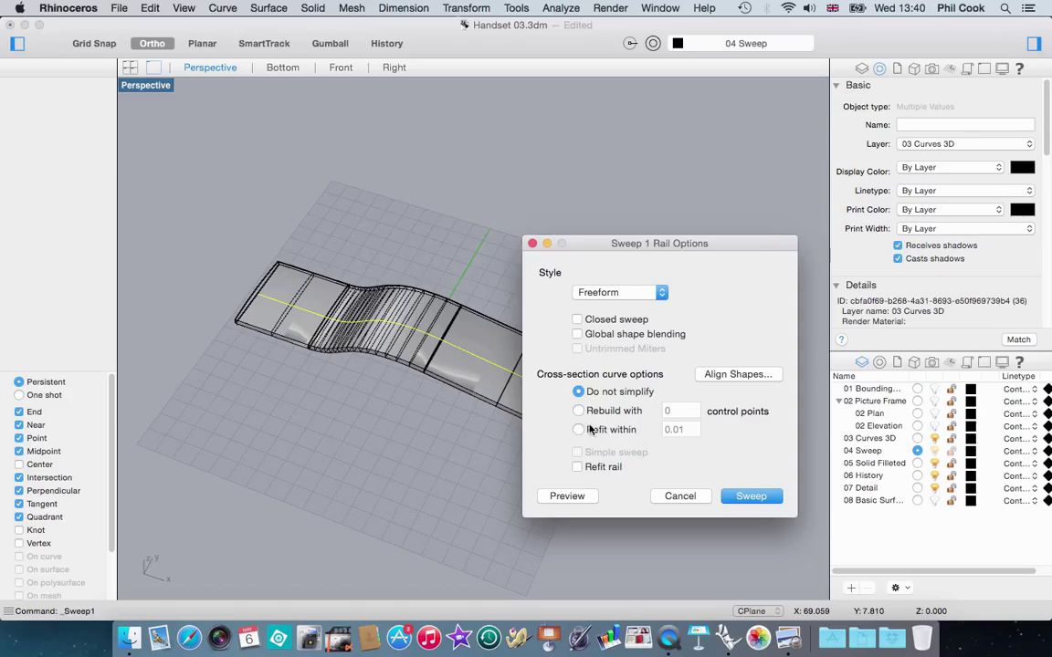
{"action": "left_click", "coordinate": [751, 495]}
Inspect the swept surface along its length and at both open ends against the profile curves.
{"action": "right_click_drag", "start_coordinate": [763, 505], "coordinate": [323, 417]}
{"action": "scroll", "coordinate": [276, 335], "scroll_direction": "down", "scroll_amount": 4}
{"action": "scroll", "coordinate": [267, 430], "scroll_direction": "up", "scroll_amount": 4}
{"action": "scroll", "coordinate": [272, 381], "scroll_direction": "up", "scroll_amount": 5}
{"action": "right_click_drag", "start_coordinate": [272, 383], "coordinate": [5, 364]}
{"action": "scroll", "coordinate": [320, 359], "scroll_direction": "down", "scroll_amount": 6}
{"action": "right_click_drag", "start_coordinate": [354, 432], "coordinate": [433, 420]}
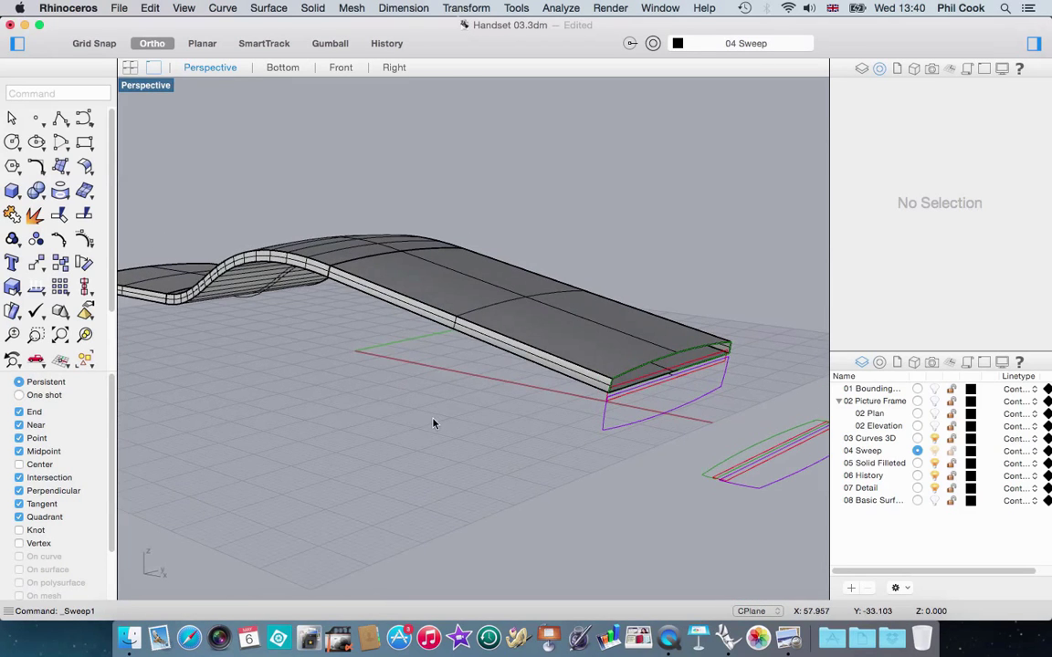
{"action": "scroll", "coordinate": [665, 382], "scroll_direction": "up", "scroll_amount": 6}
{"action": "scroll", "coordinate": [457, 345], "scroll_direction": "down", "scroll_amount": 6}
{"action": "right_click_drag", "start_coordinate": [457, 350], "coordinate": [664, 365]}
{"action": "scroll", "coordinate": [523, 336], "scroll_direction": "down", "scroll_amount": 6}
{"action": "right_click_drag", "start_coordinate": [523, 336], "coordinate": [522, 355]}
{"action": "scroll", "coordinate": [548, 372], "scroll_direction": "up", "scroll_amount": 6}
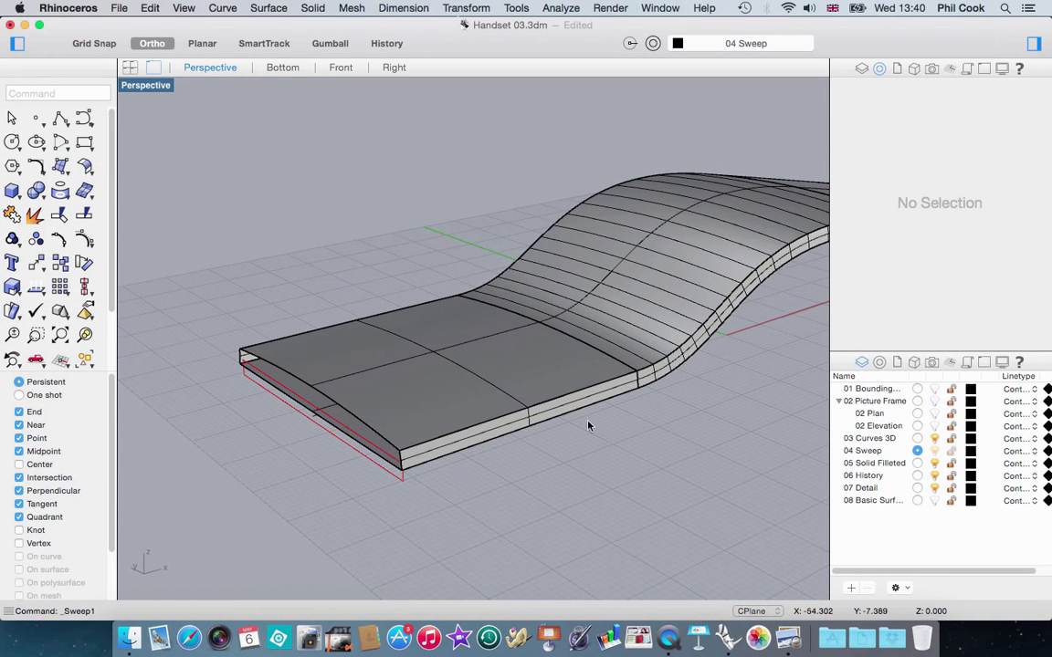
Cap the planar holes at both ends of the swept polysurface.
{"action": "left_click", "coordinate": [551, 363]}
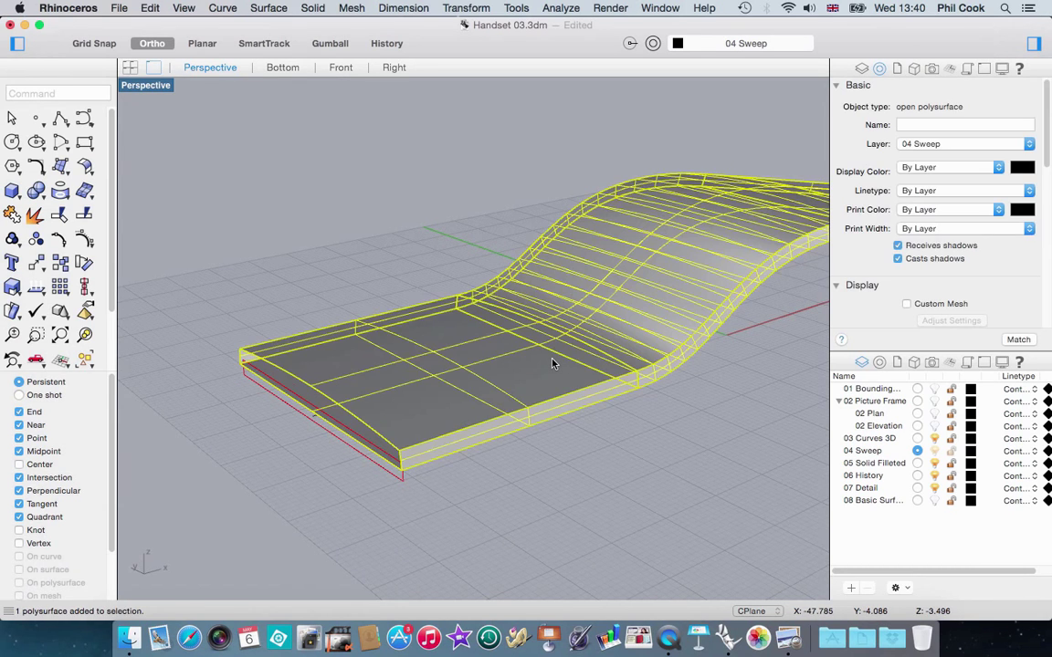
{"action": "left_click", "coordinate": [311, 10]}
{"action": "mouse_move", "coordinate": [363, 486]}
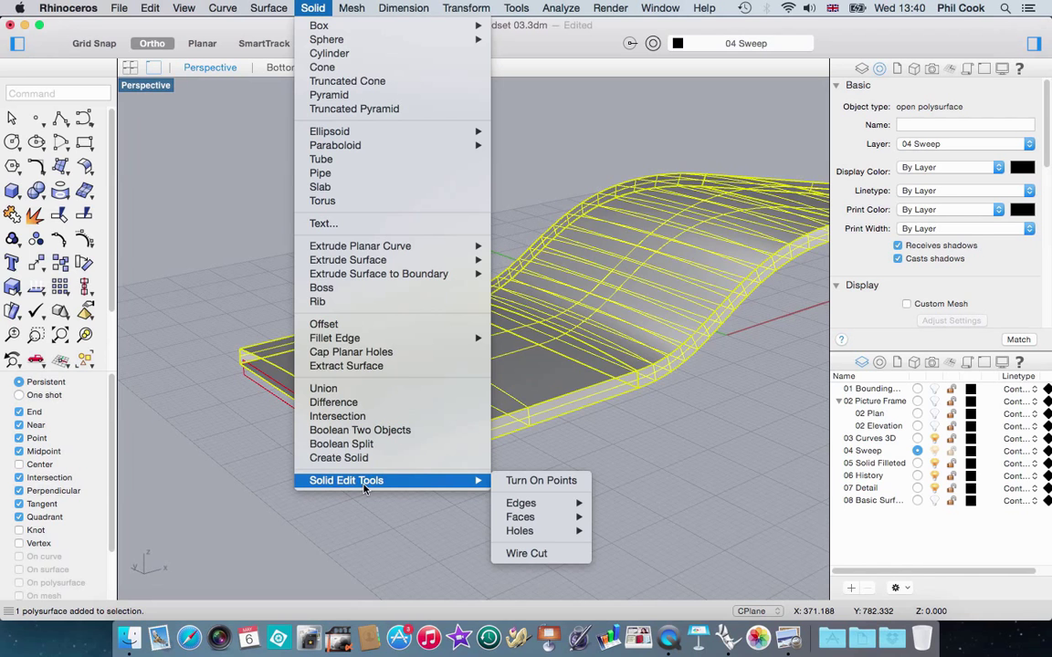
{"action": "left_click", "coordinate": [386, 353]}
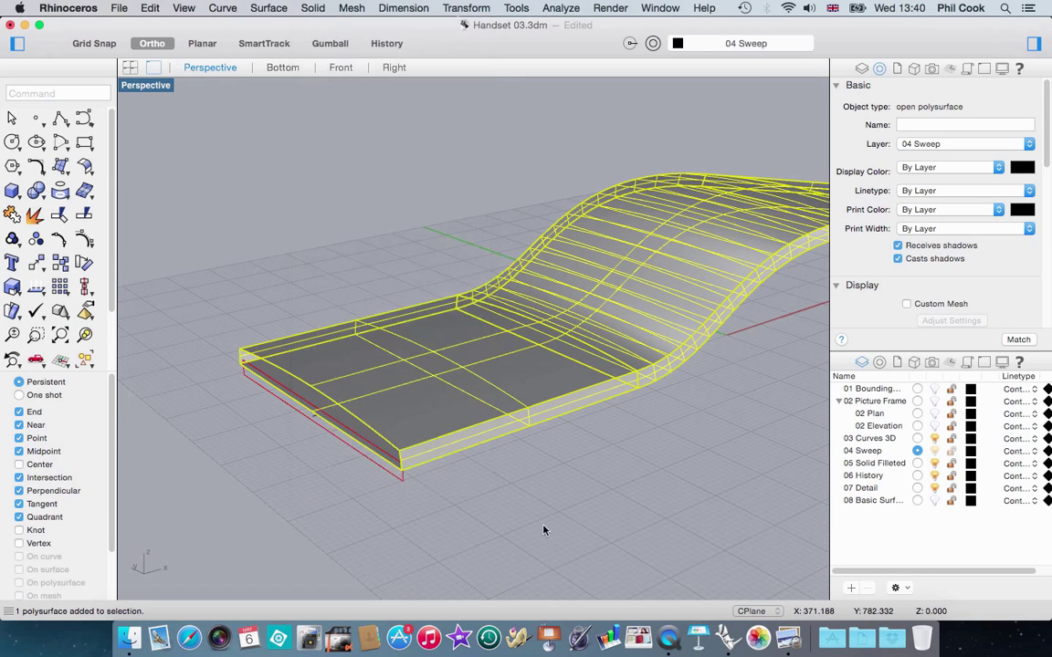
{"action": "left_click", "coordinate": [441, 481]}
Hide the capped swept solid and show all hidden objects again.
{"action": "right_click_drag", "start_coordinate": [441, 481], "coordinate": [568, 352]}
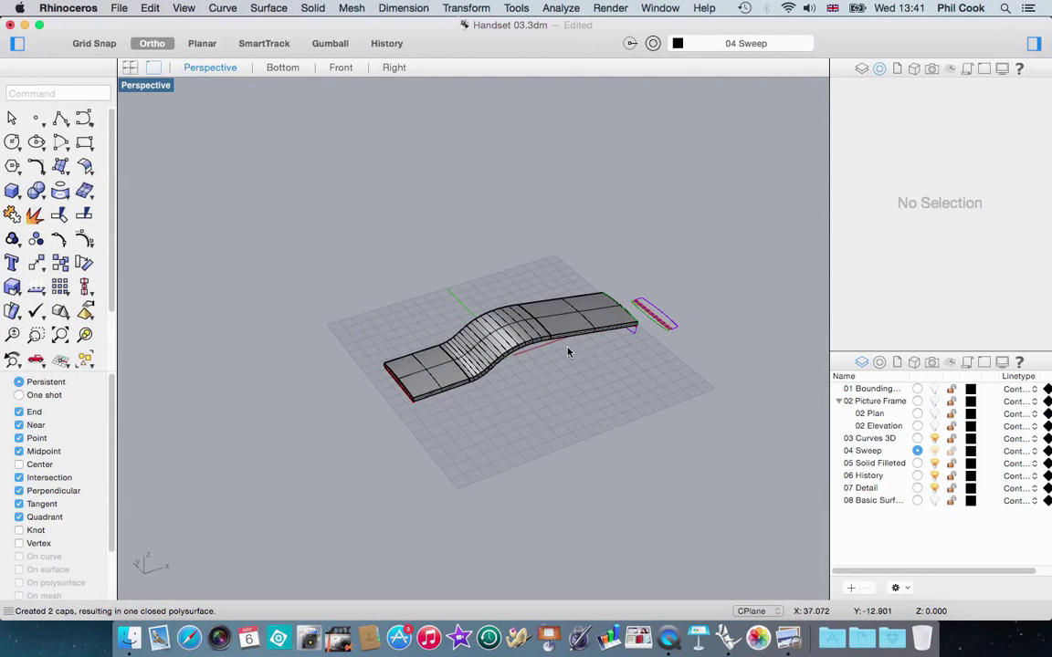
{"action": "scroll", "coordinate": [439, 395], "scroll_direction": "up", "scroll_amount": 3}
{"action": "left_click", "coordinate": [359, 396]}
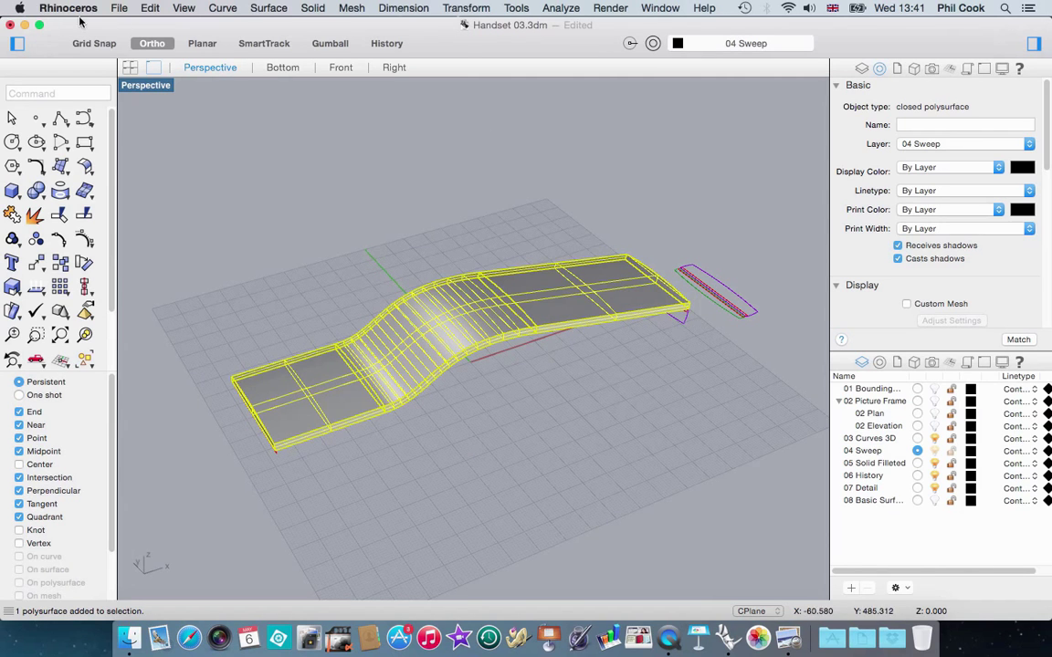
{"action": "left_click", "coordinate": [150, 8]}
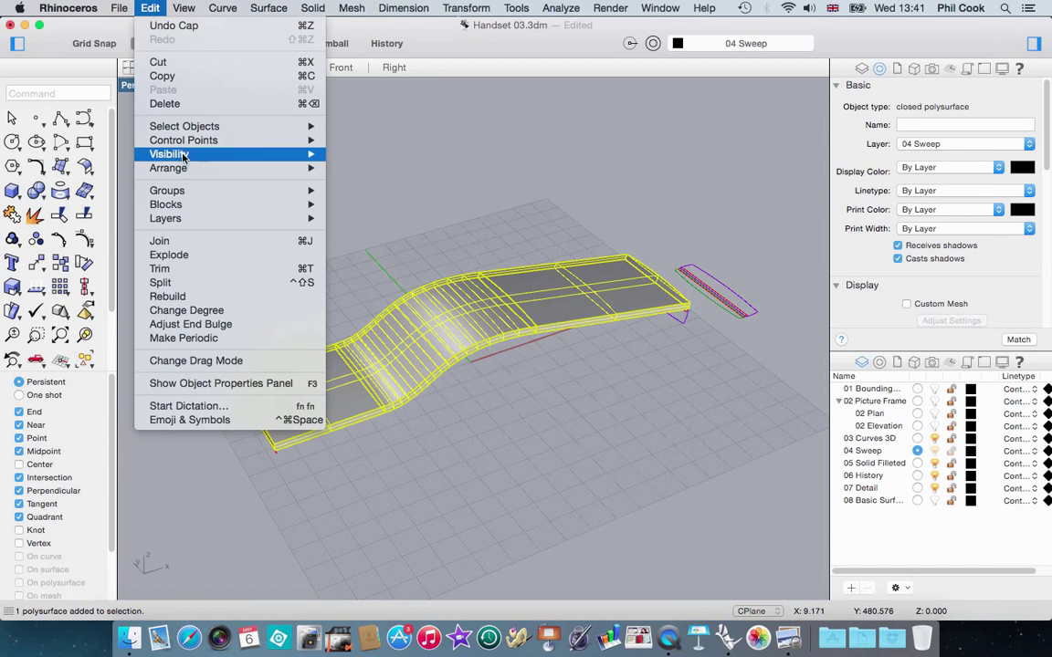
{"action": "mouse_move", "coordinate": [181, 157]}
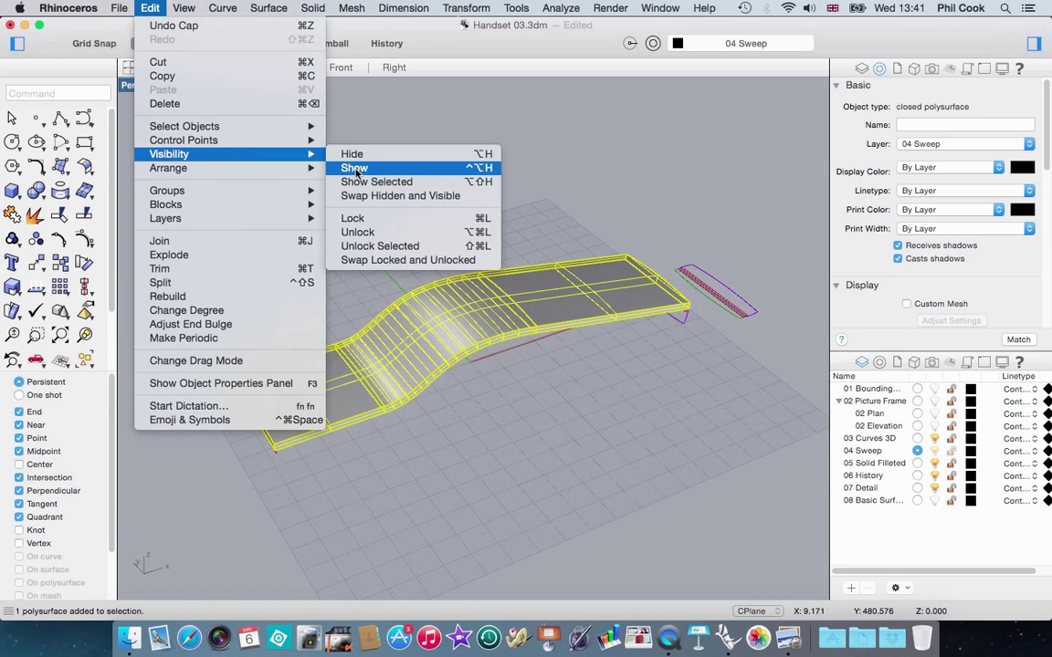
{"action": "left_click", "coordinate": [388, 170]}
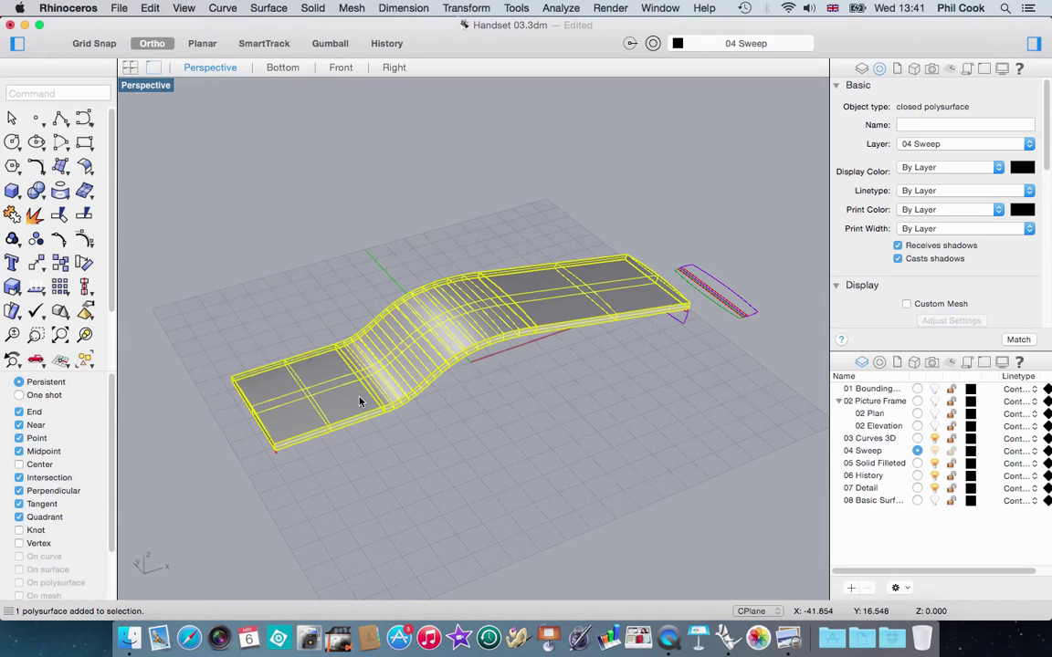
{"action": "key", "text": "Escape"}
{"action": "left_click", "coordinate": [338, 425]}
{"action": "right_click_drag", "start_coordinate": [429, 477], "coordinate": [309, 401]}
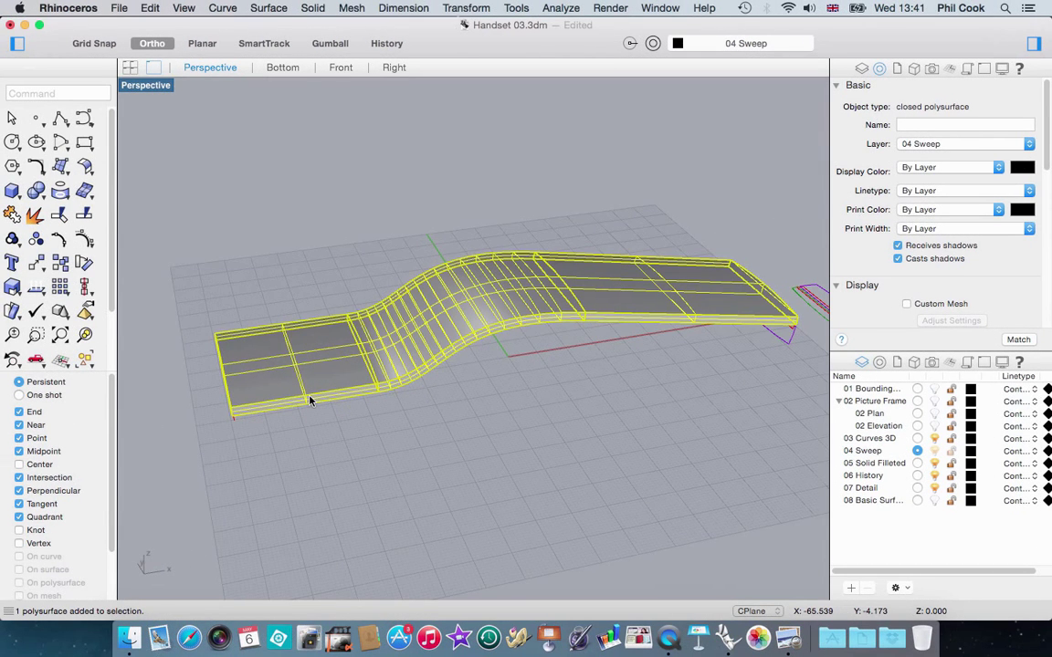
{"action": "right_click_drag", "start_coordinate": [362, 486], "coordinate": [383, 477]}
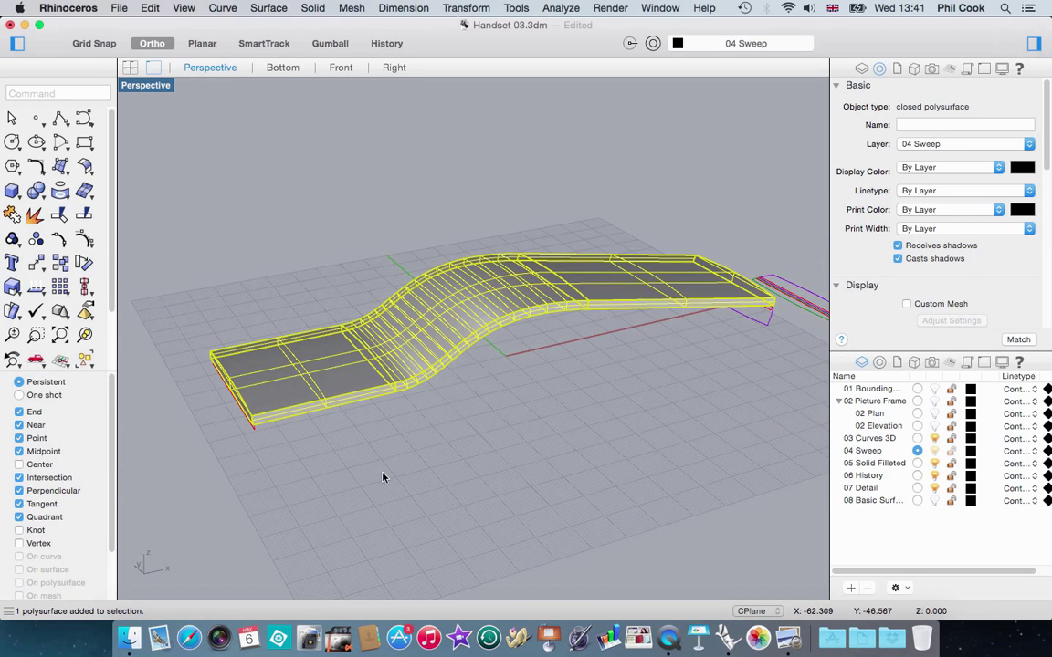
{"action": "key", "text": "super+h"}
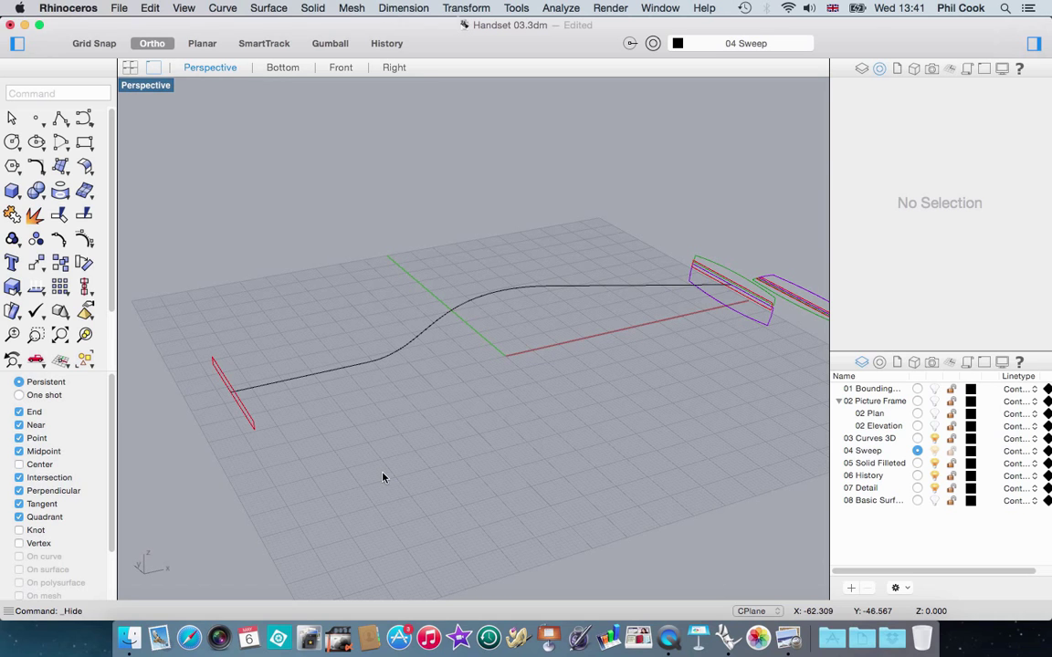
{"action": "key", "text": "super+alt+h"}
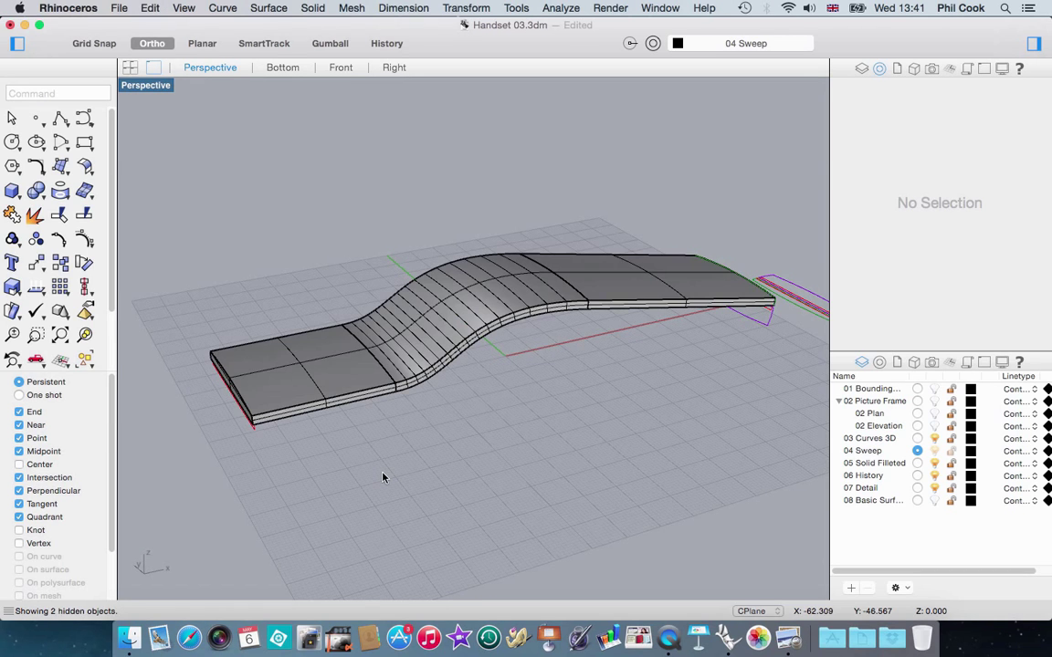
Delete the duplicate swept solid that coincides with the capped one.
{"action": "left_click", "coordinate": [364, 373]}
{"action": "key", "text": "Escape"}
{"action": "left_click", "coordinate": [348, 381]}
{"action": "key", "text": "Escape"}
{"action": "left_click", "coordinate": [359, 381]}
{"action": "left_click", "coordinate": [402, 412]}
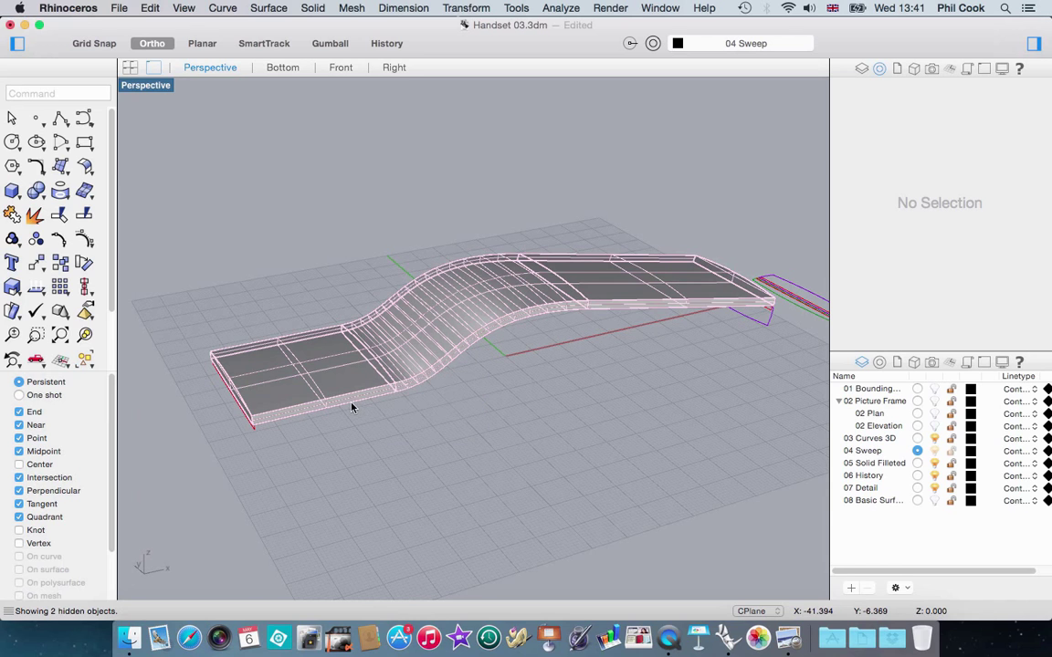
{"action": "key", "text": "Delete"}
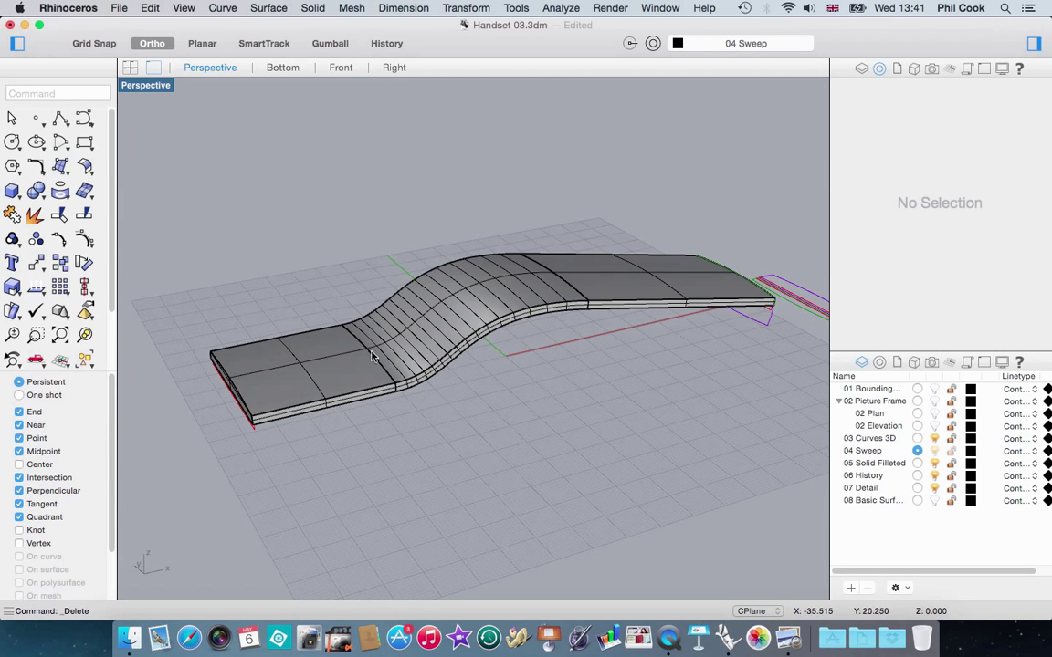
Select the remaining capped solid to check it, and hide it to leave only the curves.
{"action": "left_click", "coordinate": [319, 330]}
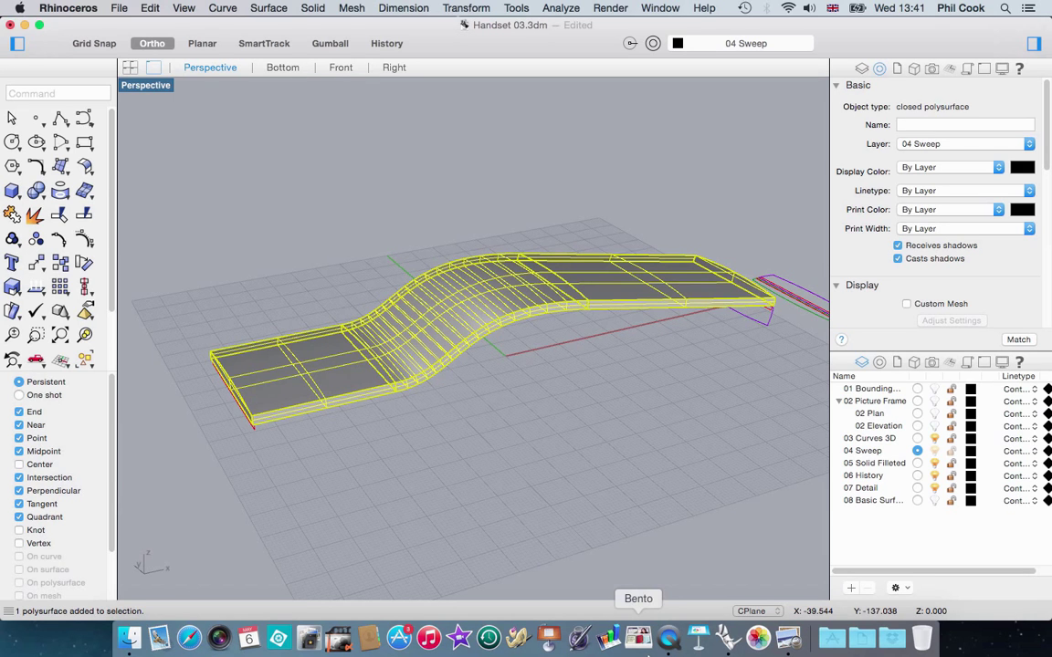
{"action": "left_click", "coordinate": [561, 501]}
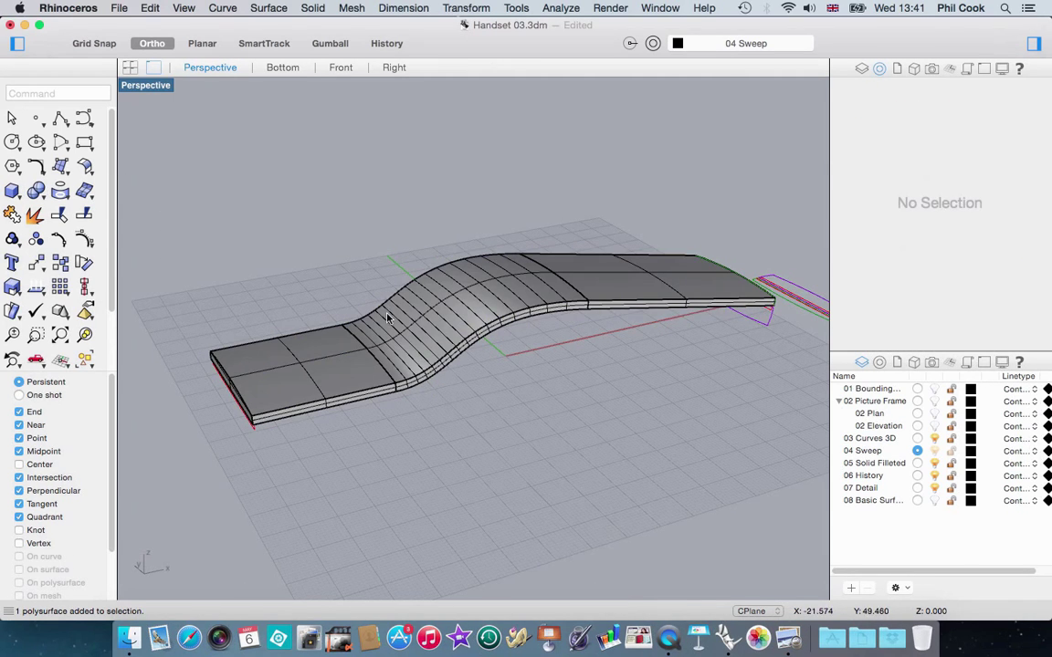
{"action": "left_click", "coordinate": [423, 350]}
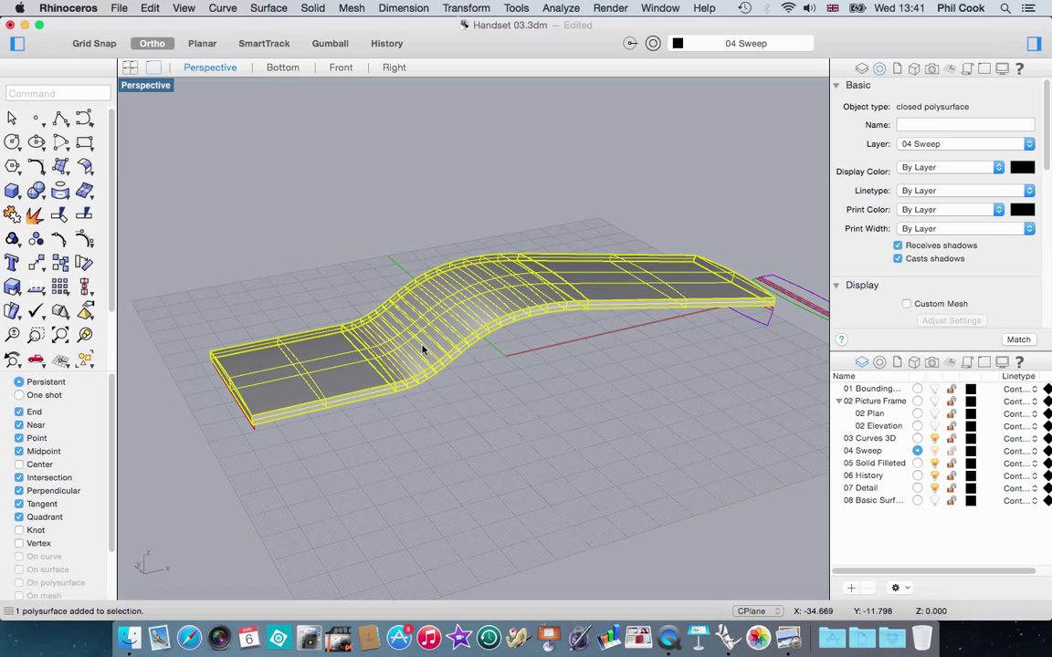
{"action": "key", "text": "super+h"}
Examine the red profiles at both ends of the path and how they relate to the green and purple profiles.
{"action": "right_click_drag", "start_coordinate": [488, 388], "coordinate": [610, 338]}
{"action": "scroll", "coordinate": [603, 337], "scroll_direction": "up", "scroll_amount": 5}
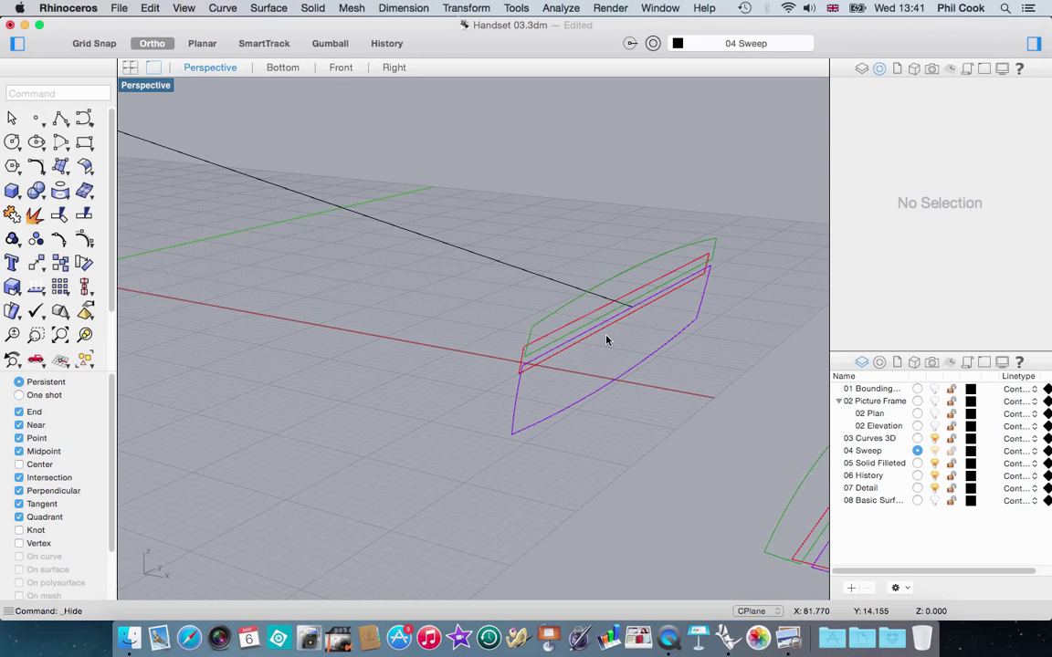
{"action": "left_click", "coordinate": [523, 364]}
{"action": "left_click", "coordinate": [571, 421]}
{"action": "right_click_drag", "start_coordinate": [571, 421], "coordinate": [573, 410]}
{"action": "scroll", "coordinate": [499, 389], "scroll_direction": "down", "scroll_amount": 7}
{"action": "right_click_drag", "start_coordinate": [499, 389], "coordinate": [364, 348]}
{"action": "scroll", "coordinate": [259, 312], "scroll_direction": "up", "scroll_amount": 5}
{"action": "left_click", "coordinate": [255, 332]}
{"action": "right_click_drag", "start_coordinate": [270, 344], "coordinate": [390, 365]}
{"action": "scroll", "coordinate": [238, 370], "scroll_direction": "down", "scroll_amount": 3}
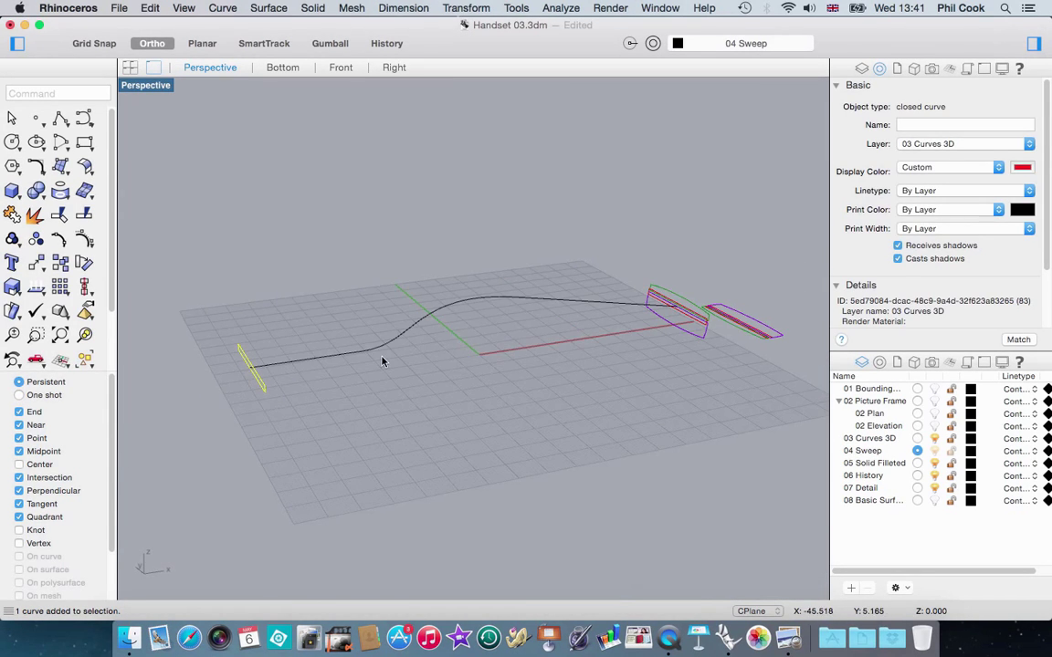
{"action": "right_click_drag", "start_coordinate": [561, 341], "coordinate": [477, 390]}
{"action": "scroll", "coordinate": [744, 391], "scroll_direction": "up", "scroll_amount": 7}
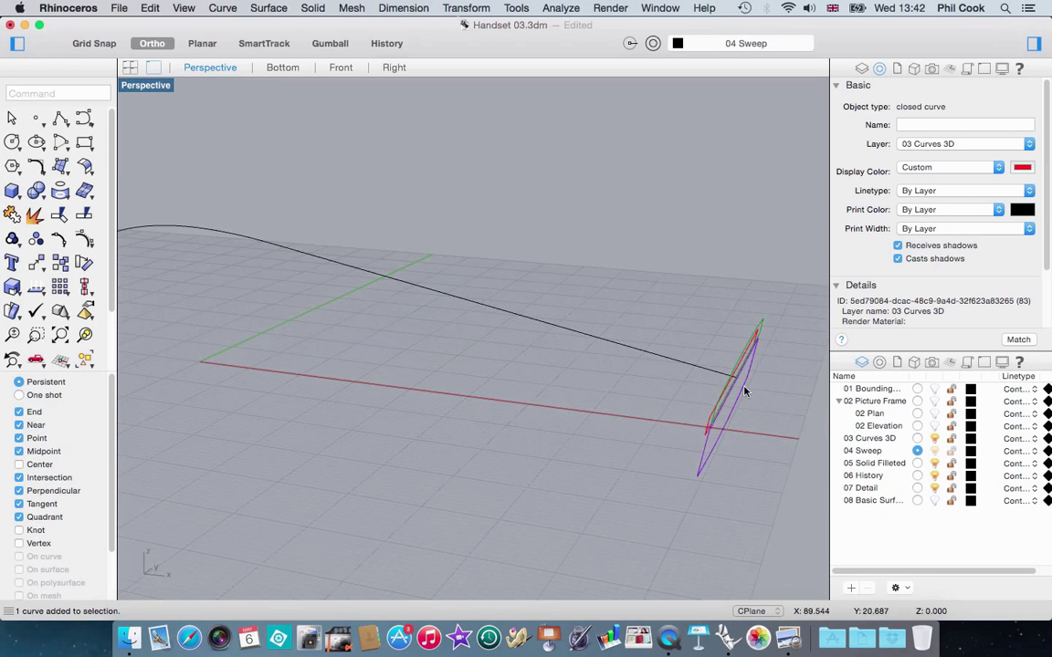
{"action": "right_click_drag", "start_coordinate": [717, 413], "coordinate": [720, 382]}
{"action": "left_click", "coordinate": [599, 498]}
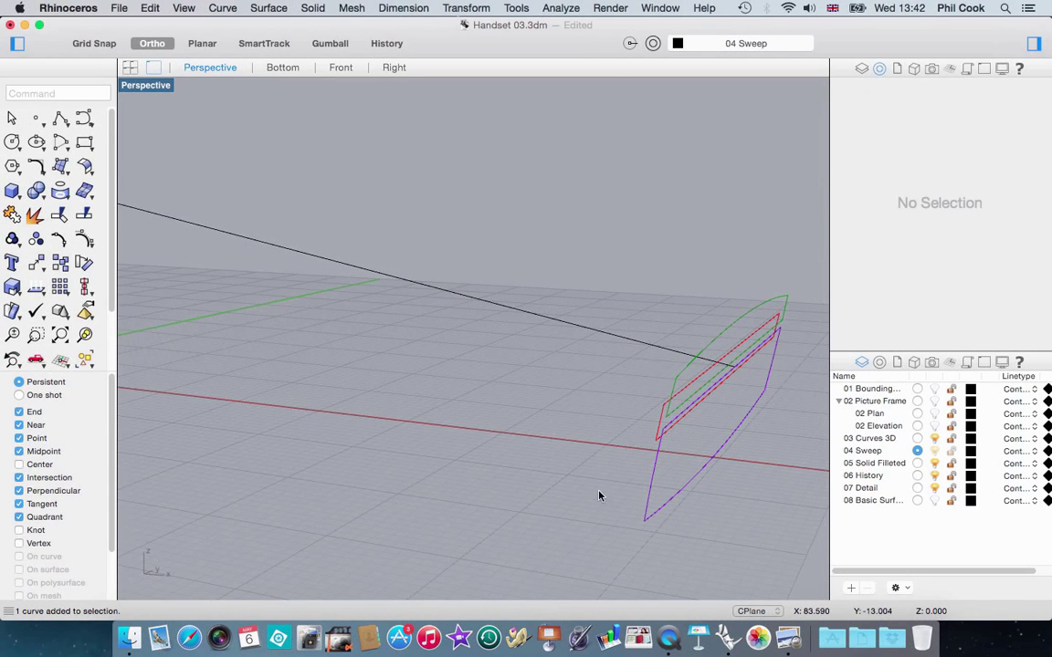
{"action": "left_click", "coordinate": [678, 352]}
{"action": "left_click", "coordinate": [751, 484]}
{"action": "scroll", "coordinate": [770, 406], "scroll_direction": "up", "scroll_amount": 3}
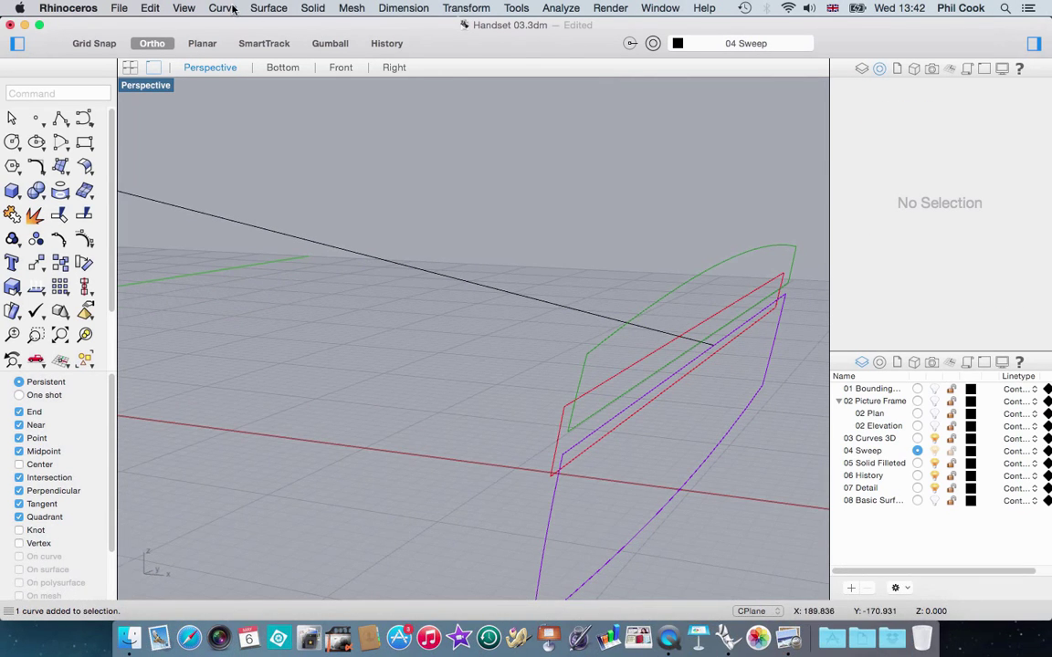
{"action": "left_click", "coordinate": [268, 8]}
{"action": "left_click", "coordinate": [279, 52]}
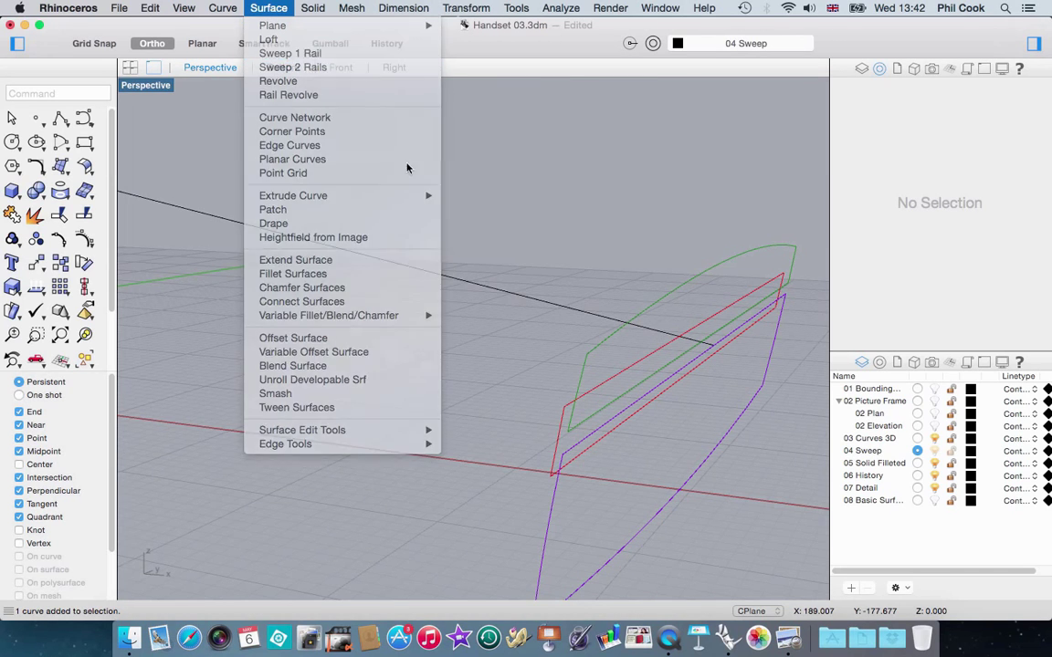
{"action": "left_click", "coordinate": [559, 307]}
{"action": "scroll", "coordinate": [655, 368], "scroll_direction": "down", "scroll_amount": 3}
{"action": "left_click", "coordinate": [616, 396]}
{"action": "right_click_drag", "start_coordinate": [615, 394], "coordinate": [206, 348]}
{"action": "left_click", "coordinate": [172, 352]}
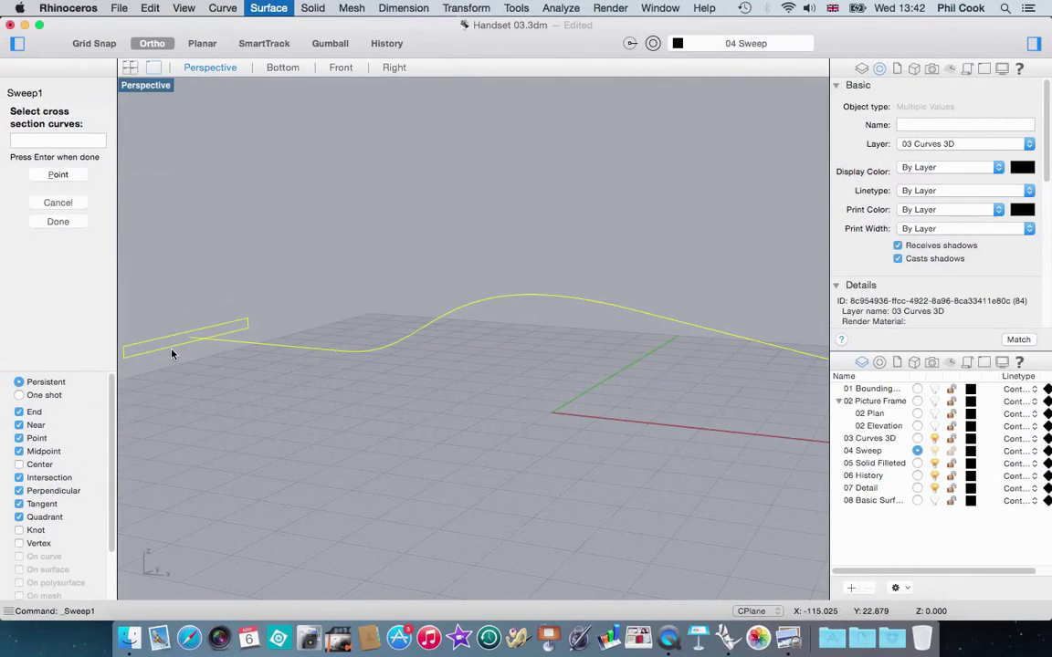
{"action": "key", "text": "Return"}
{"action": "right_click_drag", "start_coordinate": [359, 470], "coordinate": [626, 461]}
{"action": "scroll", "coordinate": [644, 399], "scroll_direction": "up", "scroll_amount": 5}
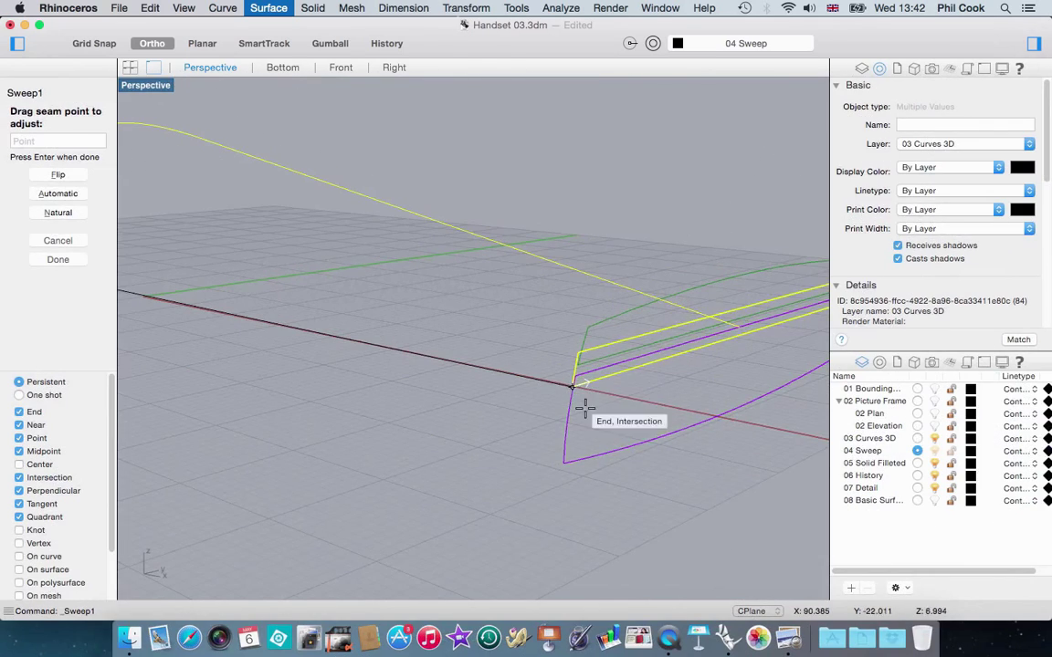
{"action": "scroll", "coordinate": [630, 438], "scroll_direction": "down", "scroll_amount": 3}
{"action": "key", "text": "Return"}
{"action": "right_click_drag", "start_coordinate": [417, 496], "coordinate": [513, 536]}
{"action": "left_click", "coordinate": [680, 496]}
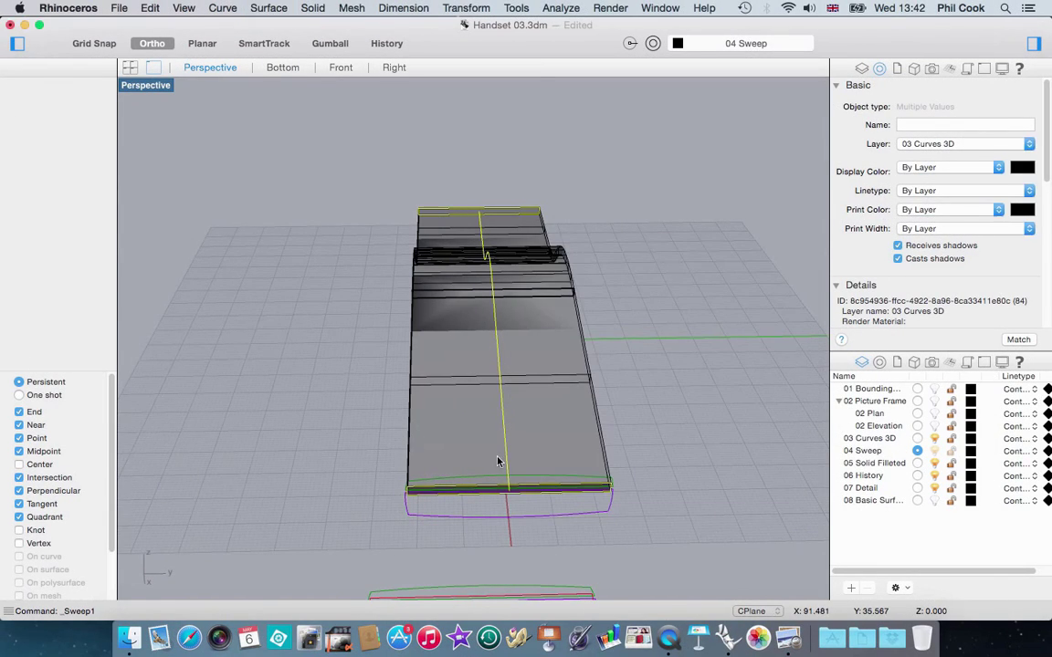
{"action": "right_click_drag", "start_coordinate": [511, 386], "coordinate": [484, 224]}
{"action": "left_click", "coordinate": [270, 8]}
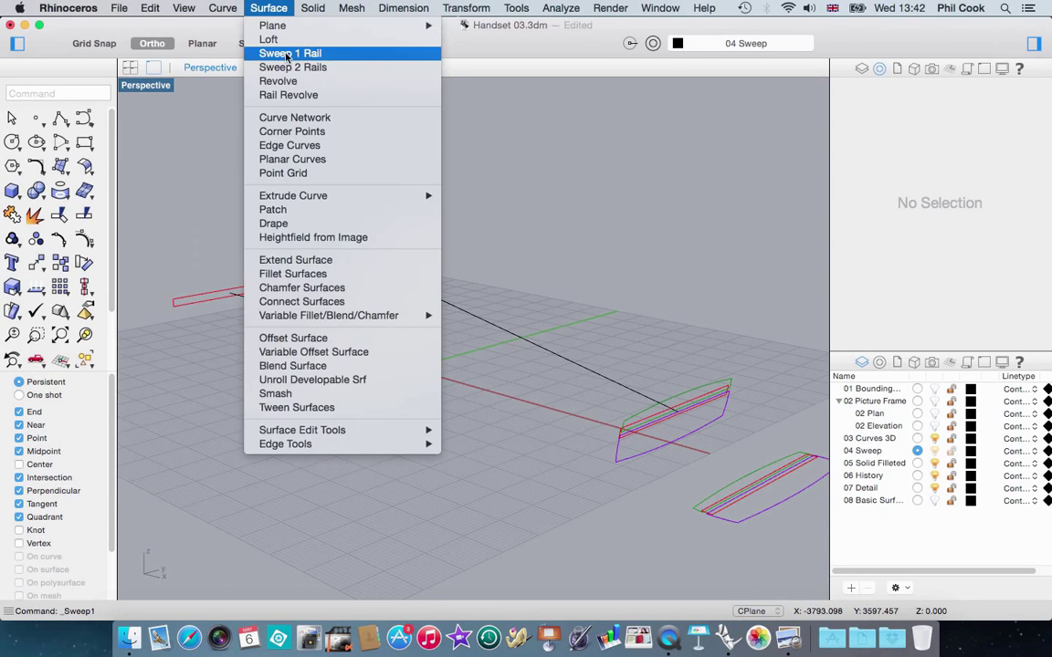
{"action": "left_click", "coordinate": [269, 52]}
{"action": "left_click", "coordinate": [620, 387]}
{"action": "scroll", "coordinate": [612, 442], "scroll_direction": "up", "scroll_amount": 5}
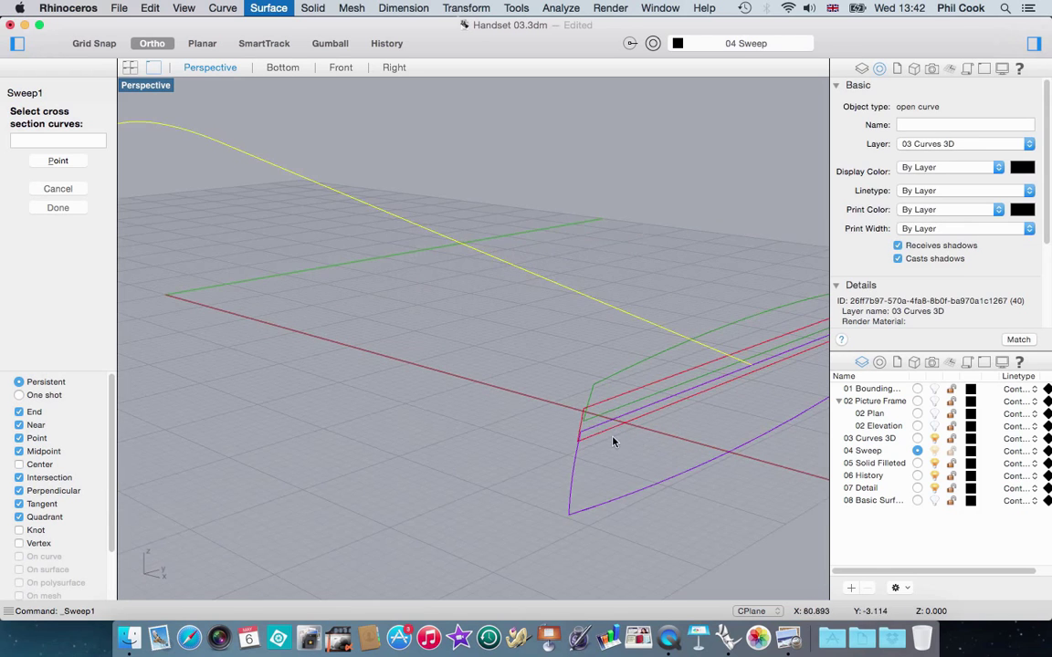
{"action": "left_click", "coordinate": [613, 411]}
{"action": "scroll", "coordinate": [614, 406], "scroll_direction": "down", "scroll_amount": 5}
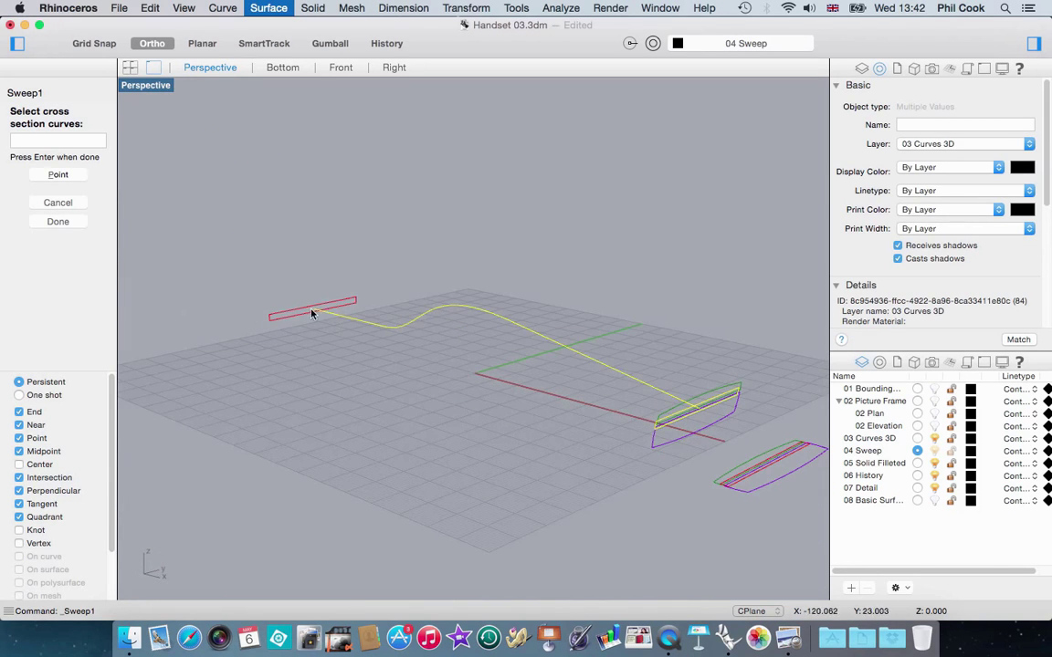
{"action": "left_click", "coordinate": [346, 304]}
{"action": "key", "text": "Return"}
{"action": "key", "text": "Return"}
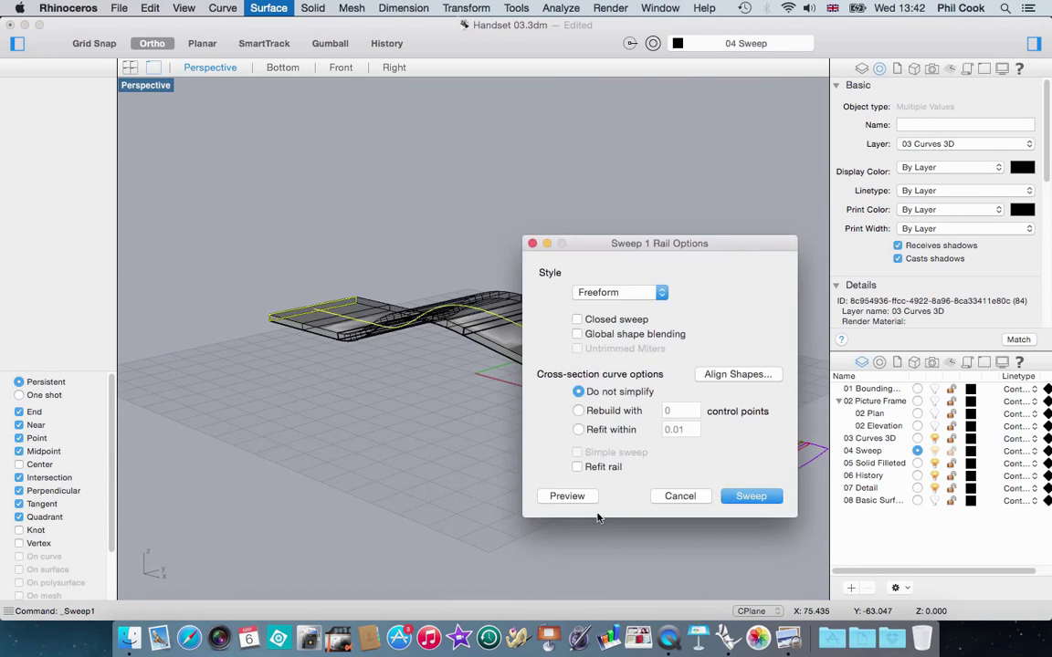
{"action": "left_click_drag", "start_coordinate": [598, 255], "coordinate": [316, 209]}
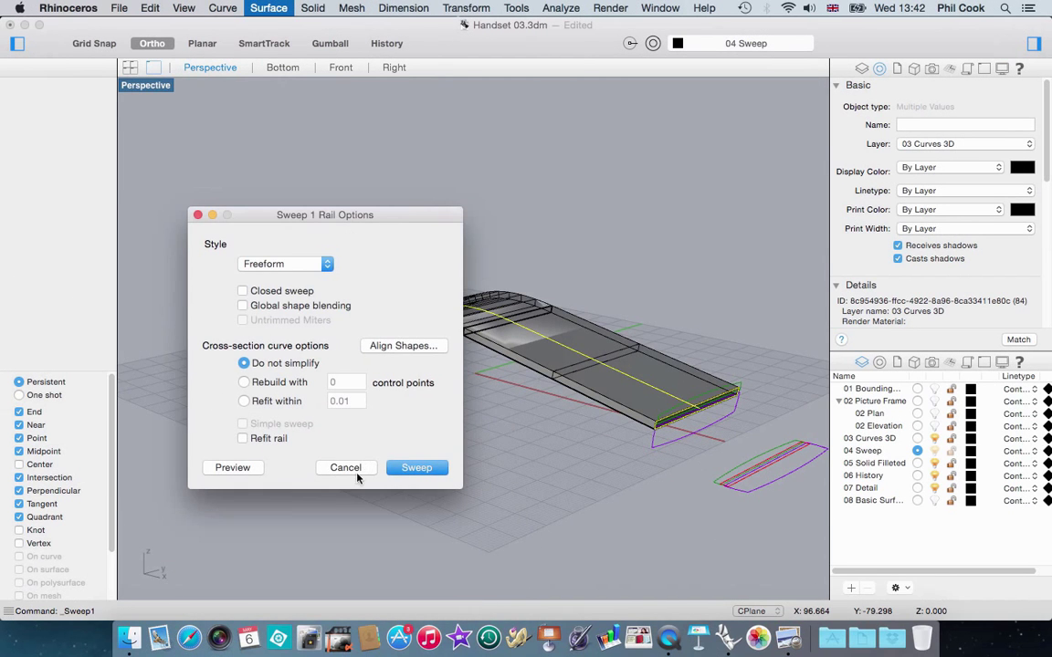
{"action": "left_click", "coordinate": [345, 467]}
Sweep the two red end profiles along the black path with a one-rail sweep, using Freeform style and Do not simplify.
{"action": "right_click_drag", "start_coordinate": [514, 404], "coordinate": [516, 420]}
{"action": "scroll", "coordinate": [664, 430], "scroll_direction": "up", "scroll_amount": 2}
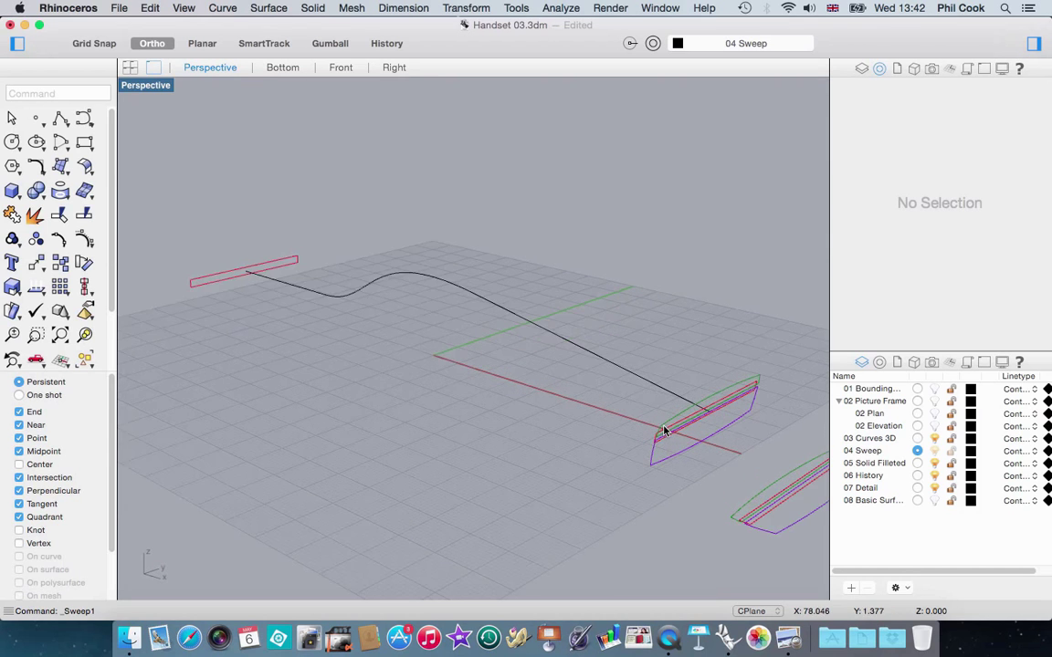
{"action": "left_click", "coordinate": [280, 13]}
{"action": "left_click", "coordinate": [289, 53]}
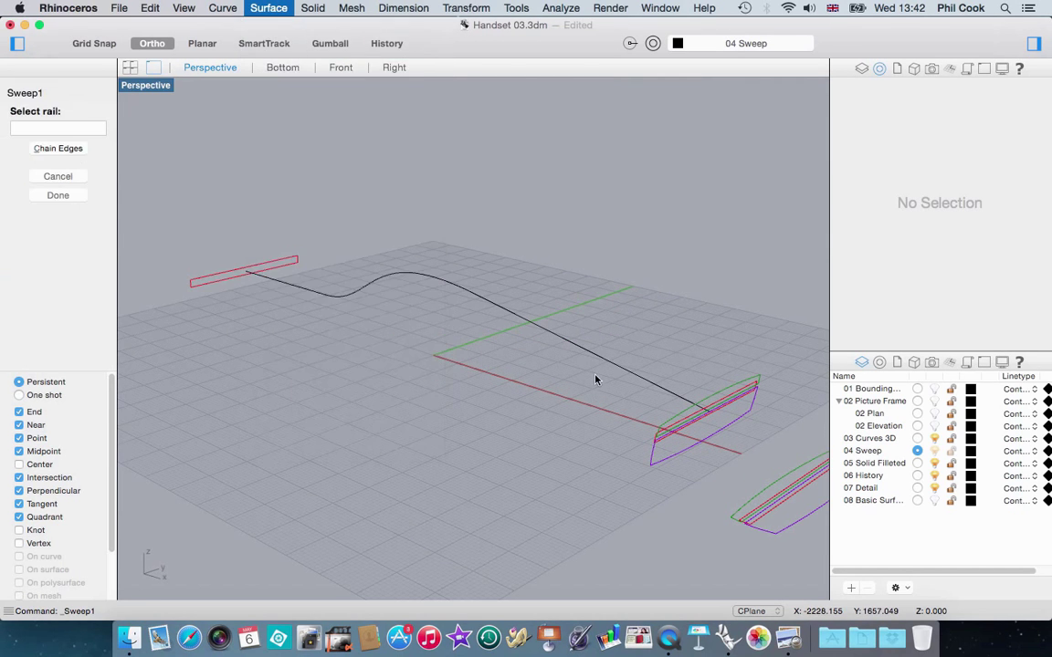
{"action": "left_click", "coordinate": [610, 361]}
{"action": "scroll", "coordinate": [650, 442], "scroll_direction": "up", "scroll_amount": 4}
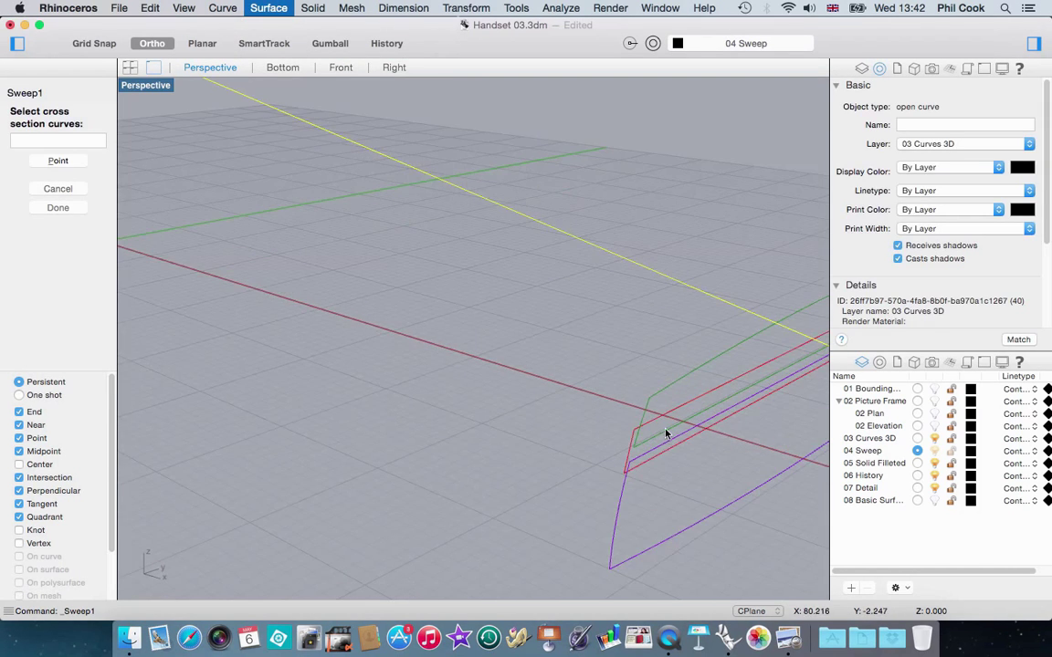
{"action": "left_click", "coordinate": [667, 423]}
{"action": "scroll", "coordinate": [324, 243], "scroll_direction": "down", "scroll_amount": 4}
{"action": "left_click", "coordinate": [306, 303]}
{"action": "key", "text": "Return"}
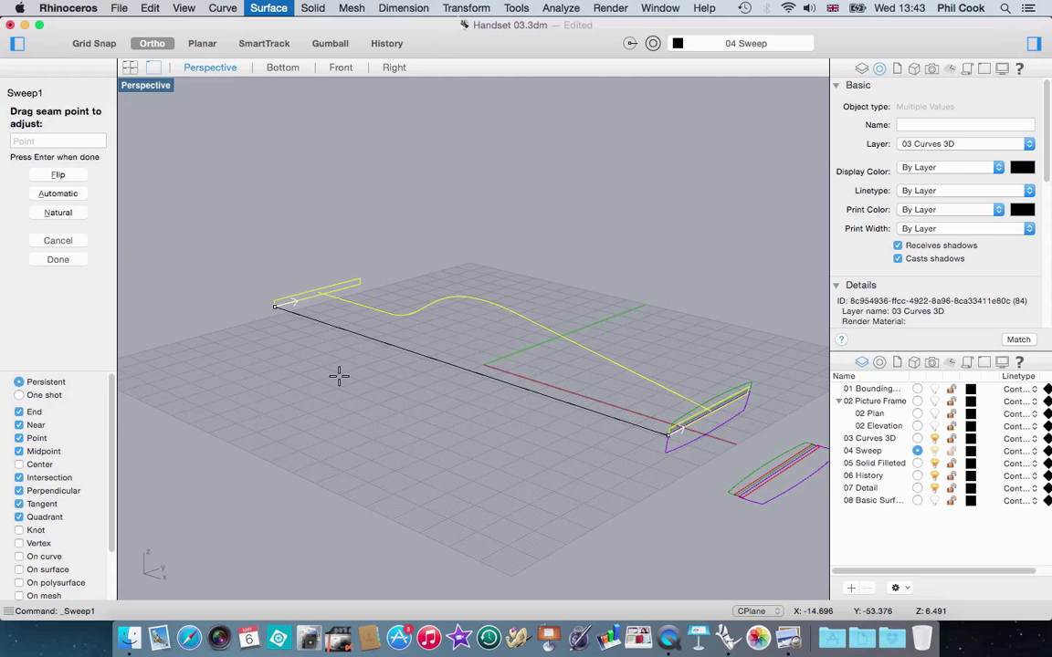
{"action": "key", "text": "Return"}
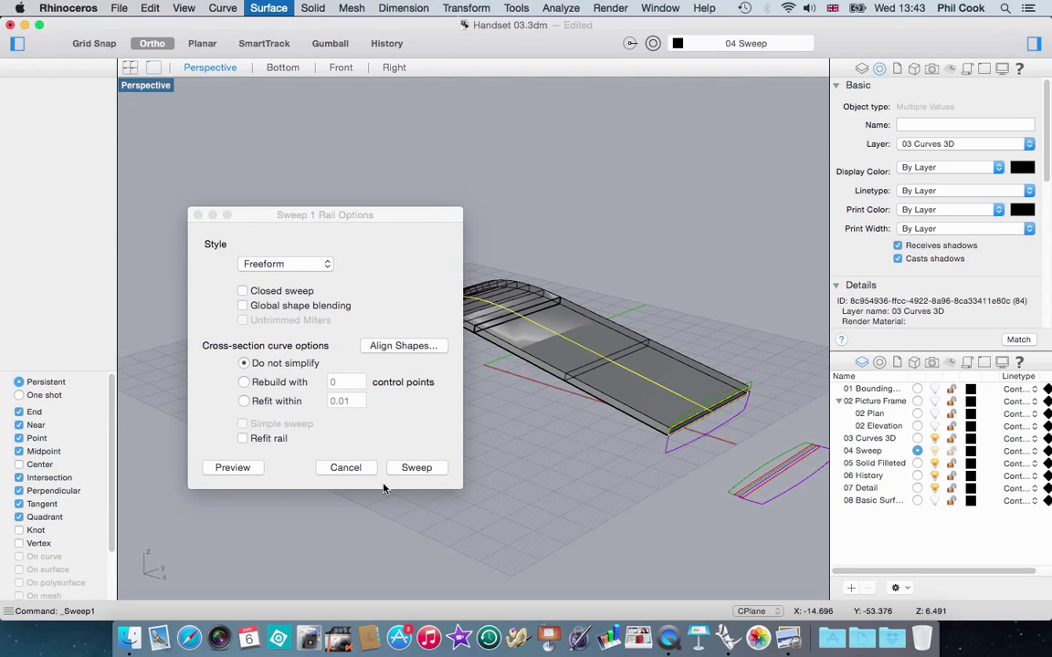
{"action": "left_click_drag", "start_coordinate": [319, 215], "coordinate": [400, 218]}
{"action": "left_click", "coordinate": [498, 473]}
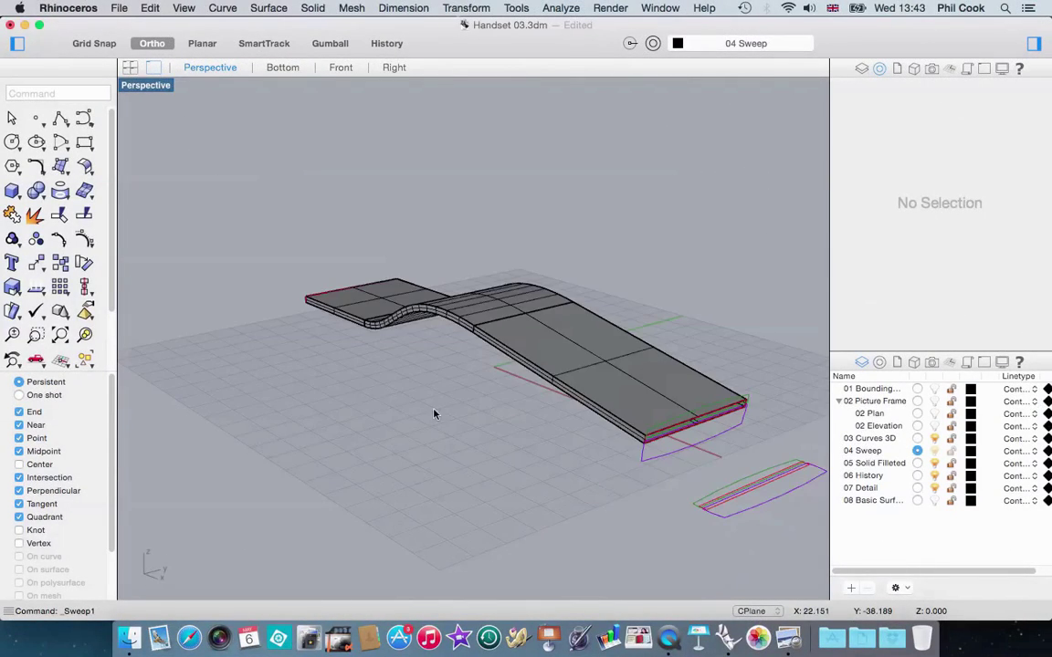
Cap the planar holes at both ends of the swept red detail body to make it a closed solid.
{"action": "scroll", "coordinate": [434, 415], "scroll_direction": "up", "scroll_amount": 3}
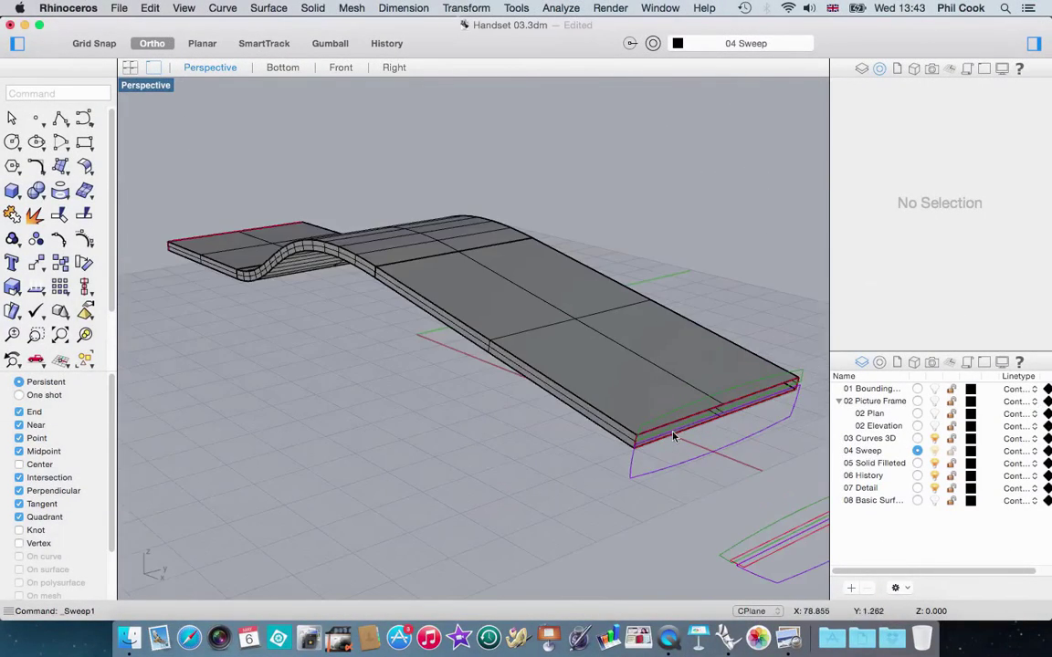
{"action": "left_click", "coordinate": [537, 317]}
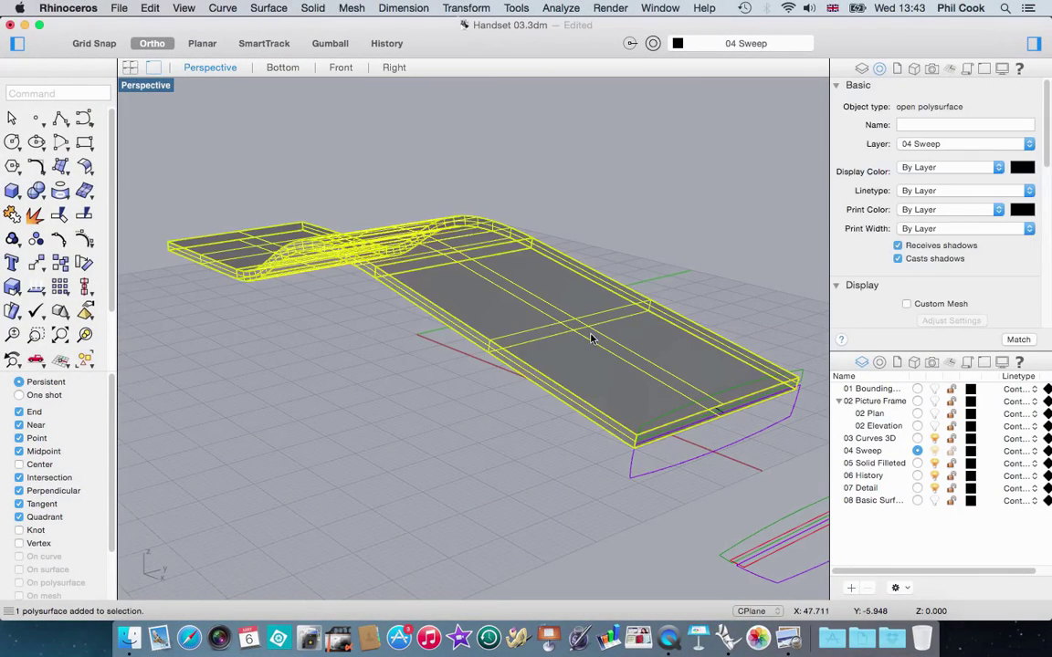
{"action": "left_click", "coordinate": [313, 7]}
{"action": "left_click", "coordinate": [375, 352]}
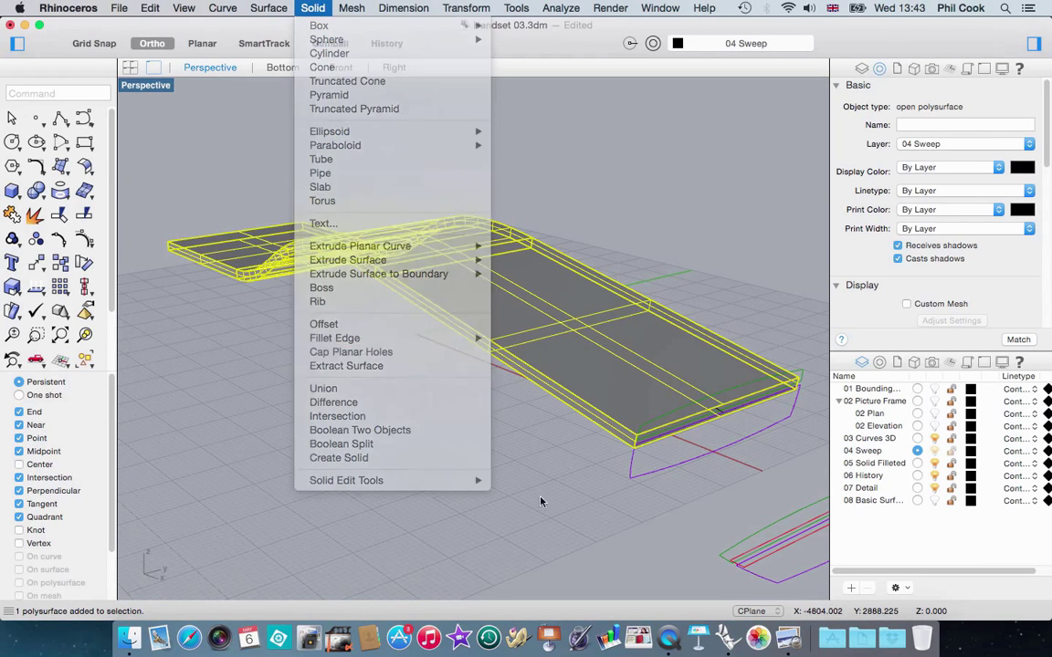
{"action": "left_click", "coordinate": [490, 457]}
Hide the capped red detail solid so that only the curves remain.
{"action": "right_click_drag", "start_coordinate": [488, 455], "coordinate": [506, 375]}
{"action": "left_click", "coordinate": [547, 305]}
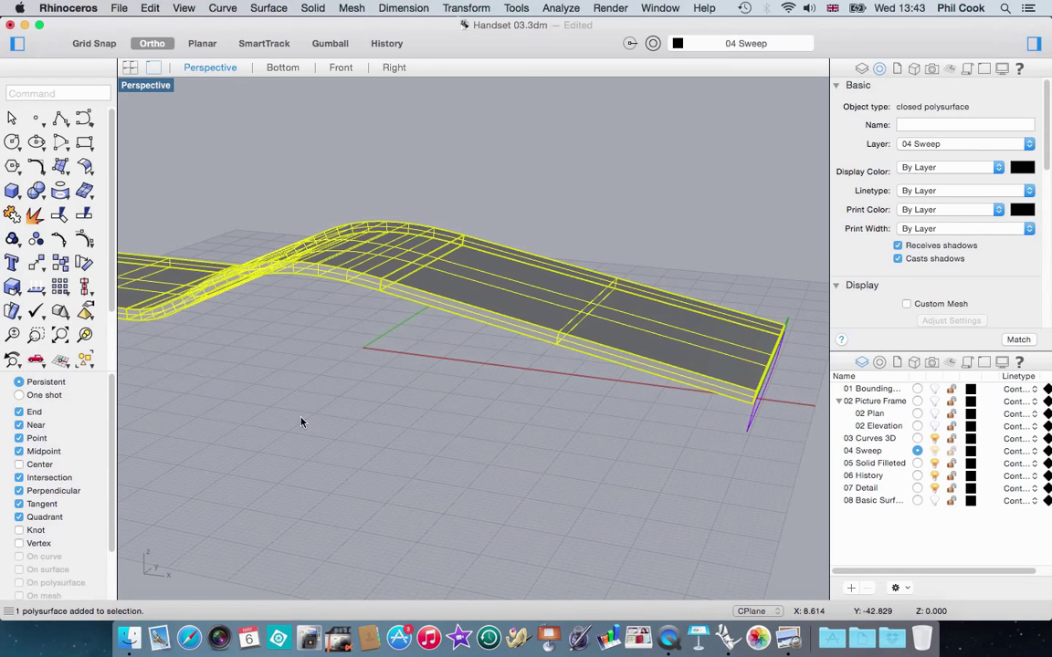
{"action": "key", "text": "super+h"}
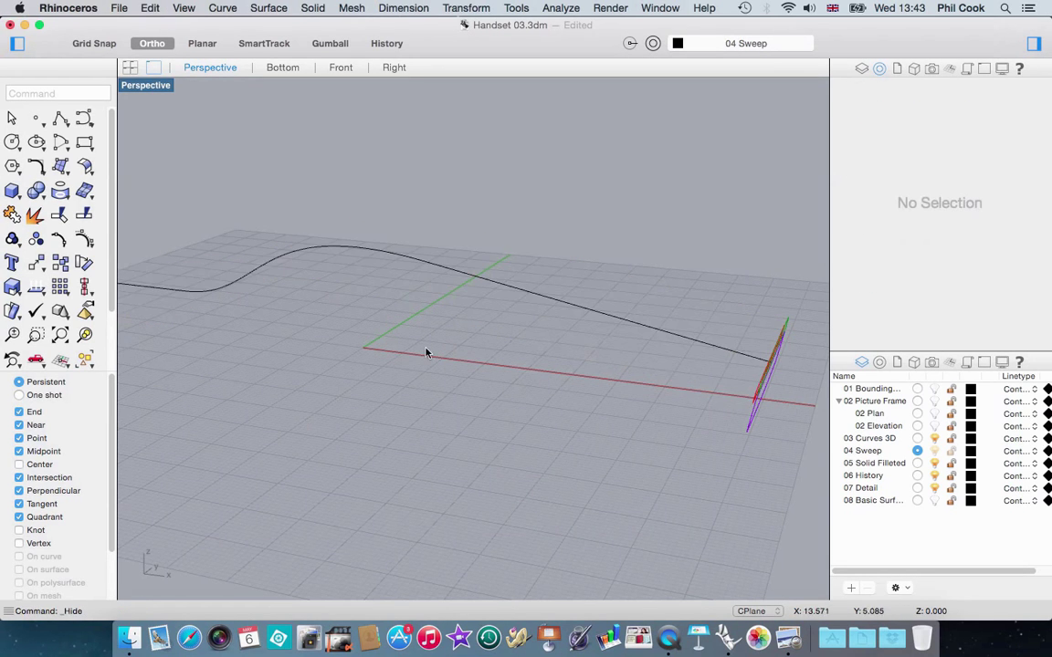
Sweep the purple lower profile at the end of the path along the black path curve with a one-rail sweep.
{"action": "scroll", "coordinate": [427, 353], "scroll_direction": "down", "scroll_amount": 5}
{"action": "right_click", "coordinate": [474, 381]}
{"action": "right_click_drag", "start_coordinate": [474, 382], "coordinate": [425, 376]}
{"action": "scroll", "coordinate": [559, 394], "scroll_direction": "up", "scroll_amount": 5}
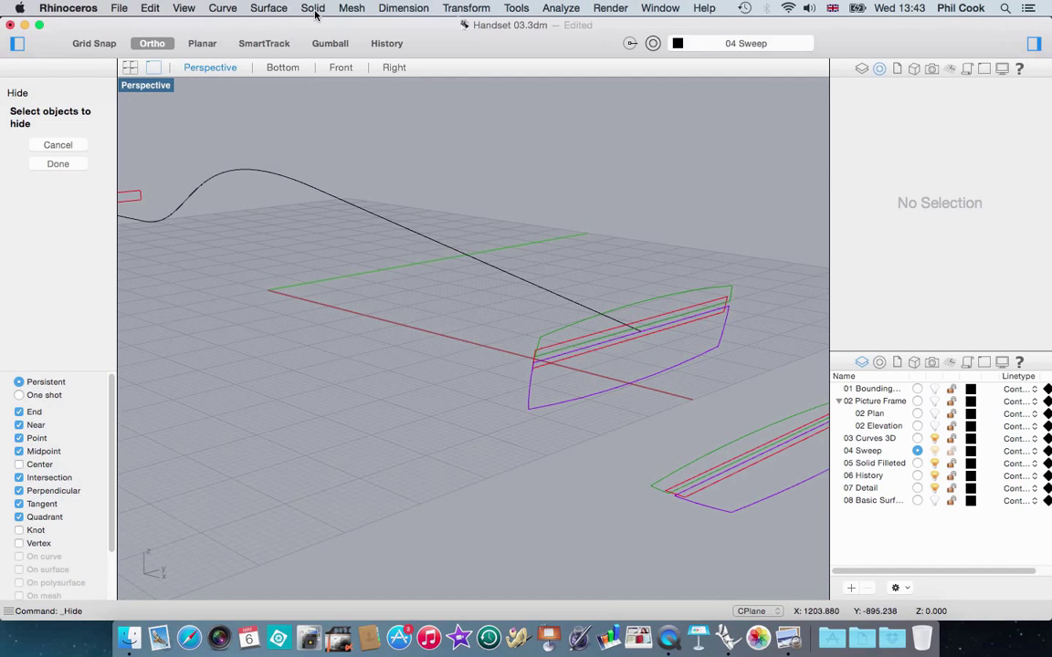
{"action": "left_click", "coordinate": [270, 8]}
{"action": "left_click", "coordinate": [289, 53]}
{"action": "left_click", "coordinate": [469, 260]}
{"action": "left_click", "coordinate": [530, 404]}
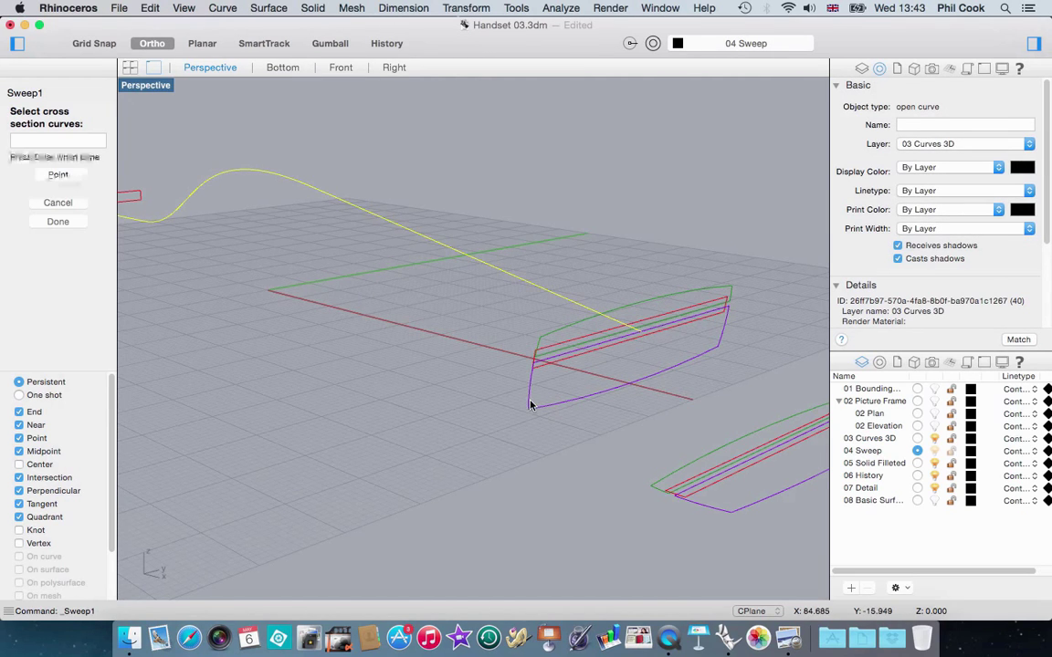
{"action": "key", "text": "Return"}
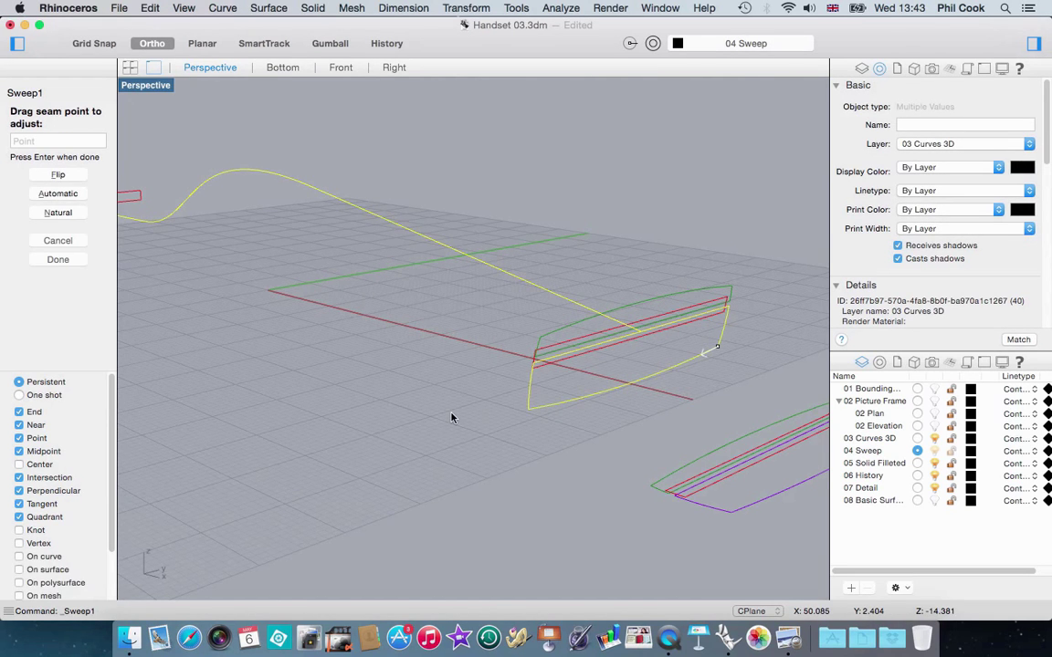
{"action": "key", "text": "Return"}
{"action": "left_click", "coordinate": [497, 470]}
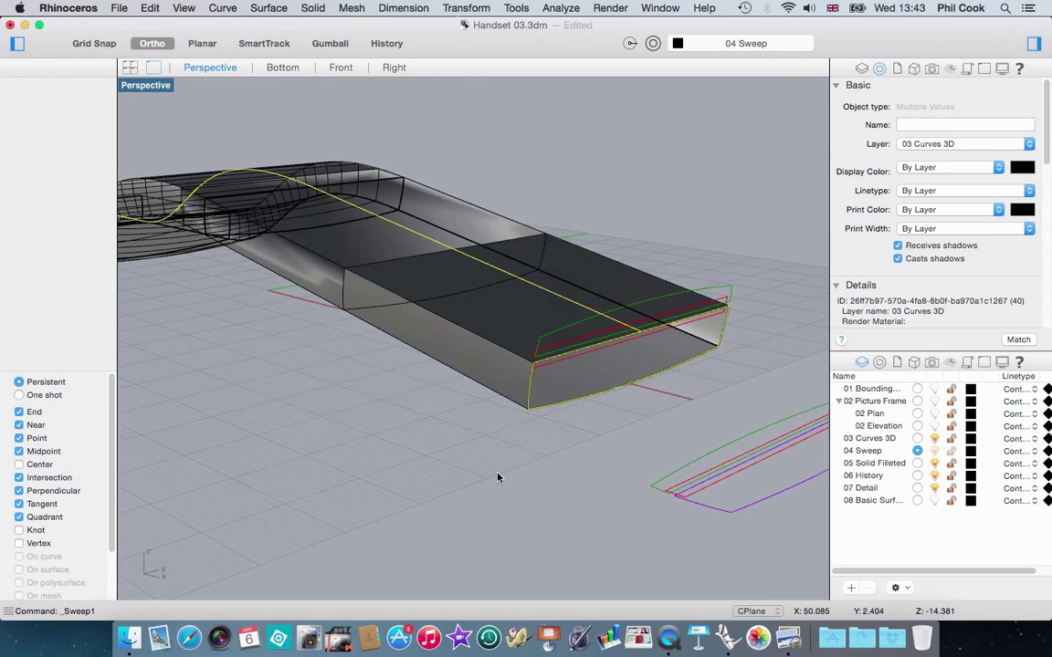
Turn off the 03 Curves 3D layer so that only the swept lower body is displayed.
{"action": "scroll", "coordinate": [471, 420], "scroll_direction": "down", "scroll_amount": 5}
{"action": "right_click_drag", "start_coordinate": [420, 420], "coordinate": [607, 444]}
{"action": "scroll", "coordinate": [307, 418], "scroll_direction": "up", "scroll_amount": 2}
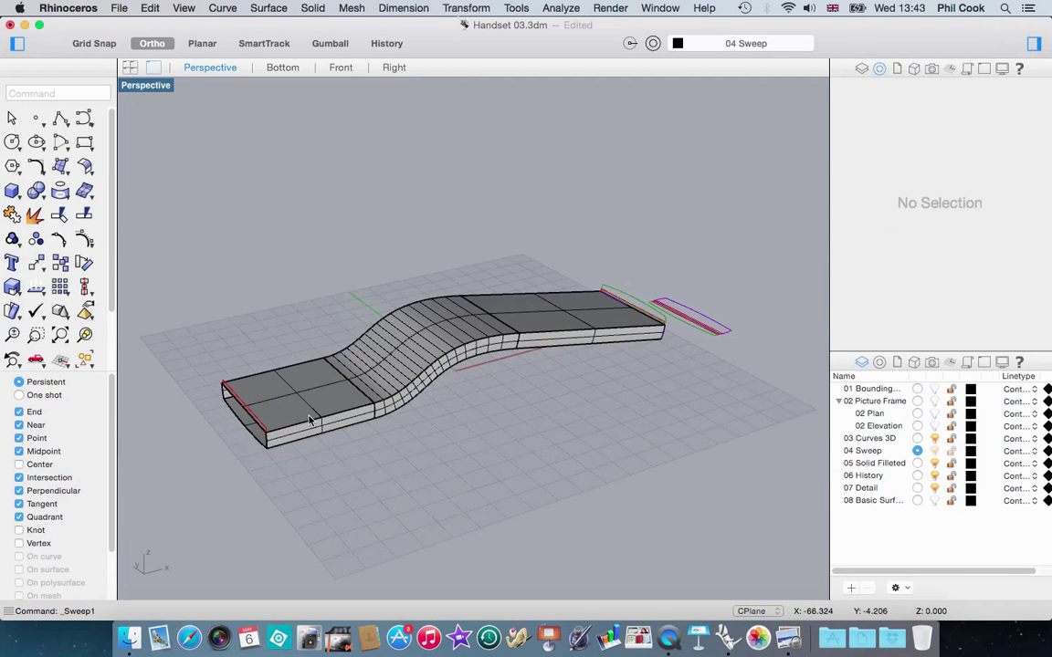
{"action": "left_click", "coordinate": [934, 438]}
{"action": "right_click_drag", "start_coordinate": [566, 439], "coordinate": [533, 429]}
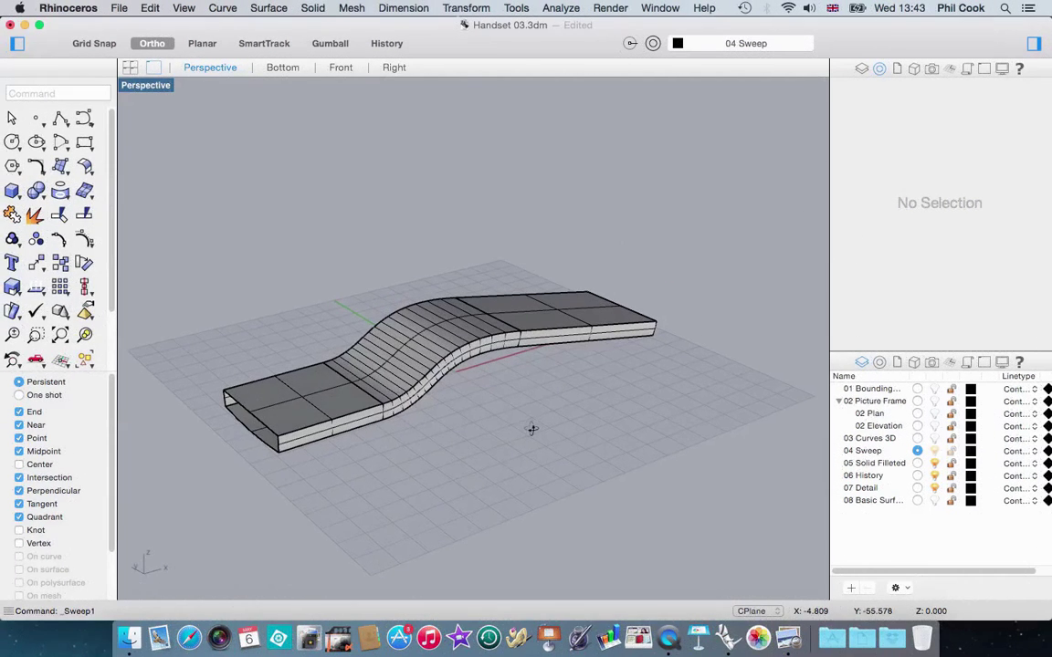
{"action": "key", "text": "Return"}
{"action": "mouse_move", "coordinate": [539, 388]}
{"action": "right_mouse_down"}
{"action": "mouse_move", "coordinate": [543, 411]}
{"action": "mouse_move", "coordinate": [534, 395]}
{"action": "right_mouse_up"}
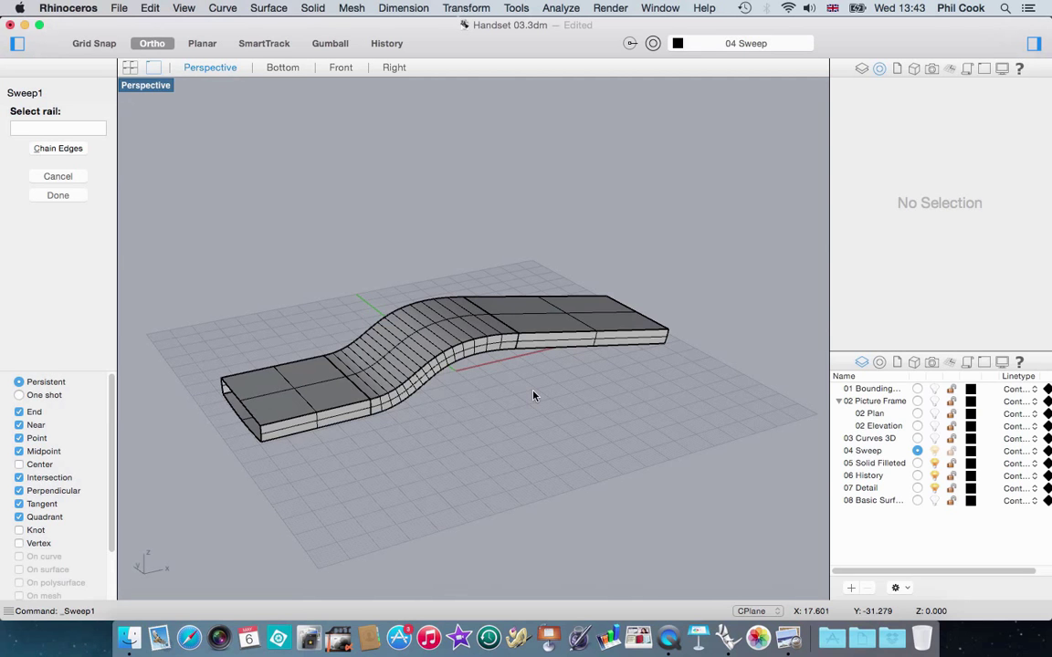
{"action": "key", "text": "Escape"}
Show all hidden solids again and select the upper one to check it against the lower body.
{"action": "key", "text": "super+alt+h"}
{"action": "scroll", "coordinate": [290, 446], "scroll_direction": "up", "scroll_amount": 5}
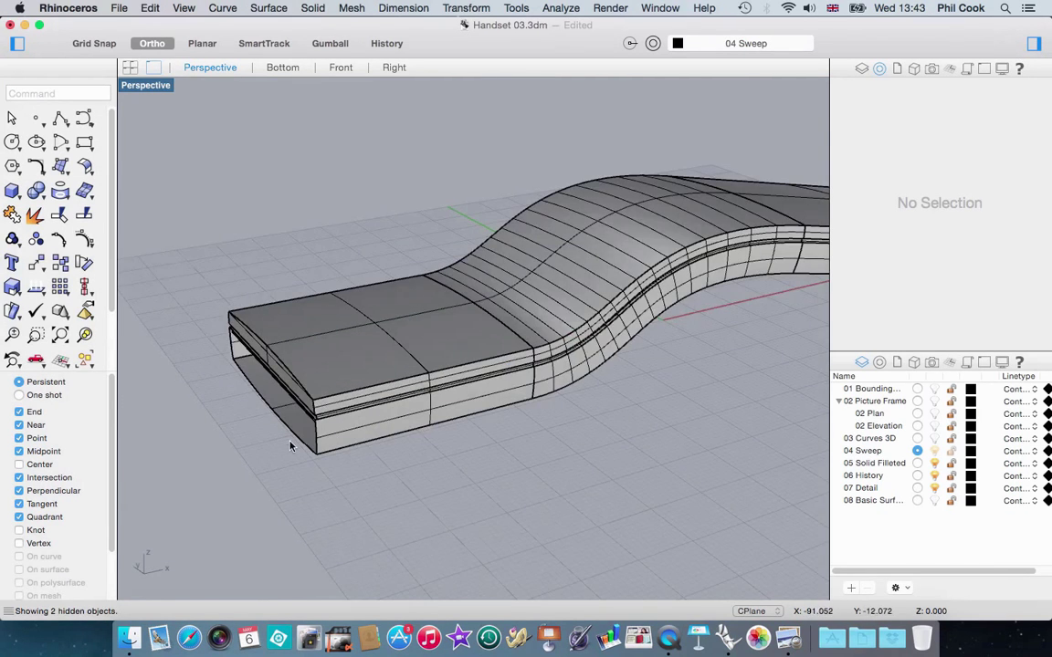
{"action": "right_click_drag", "start_coordinate": [291, 445], "coordinate": [317, 423]}
{"action": "left_click", "coordinate": [374, 347]}
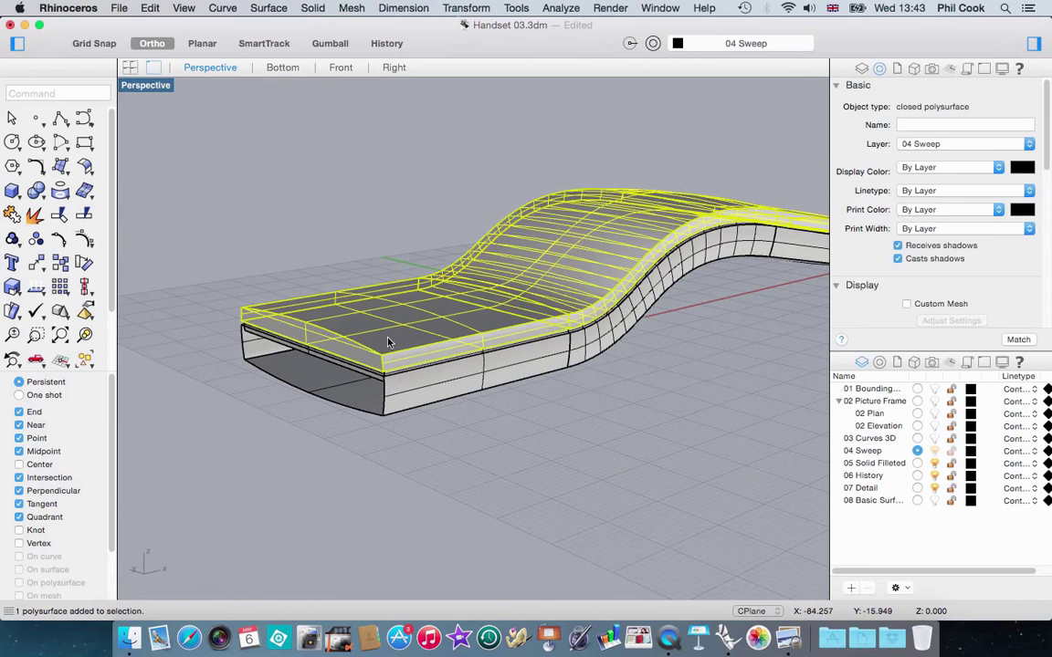
{"action": "left_click", "coordinate": [425, 490]}
Cap the planar holes at both ends of the swept lower body to make it a closed solid.
{"action": "scroll", "coordinate": [345, 411], "scroll_direction": "up", "scroll_amount": 5}
{"action": "left_click", "coordinate": [509, 418]}
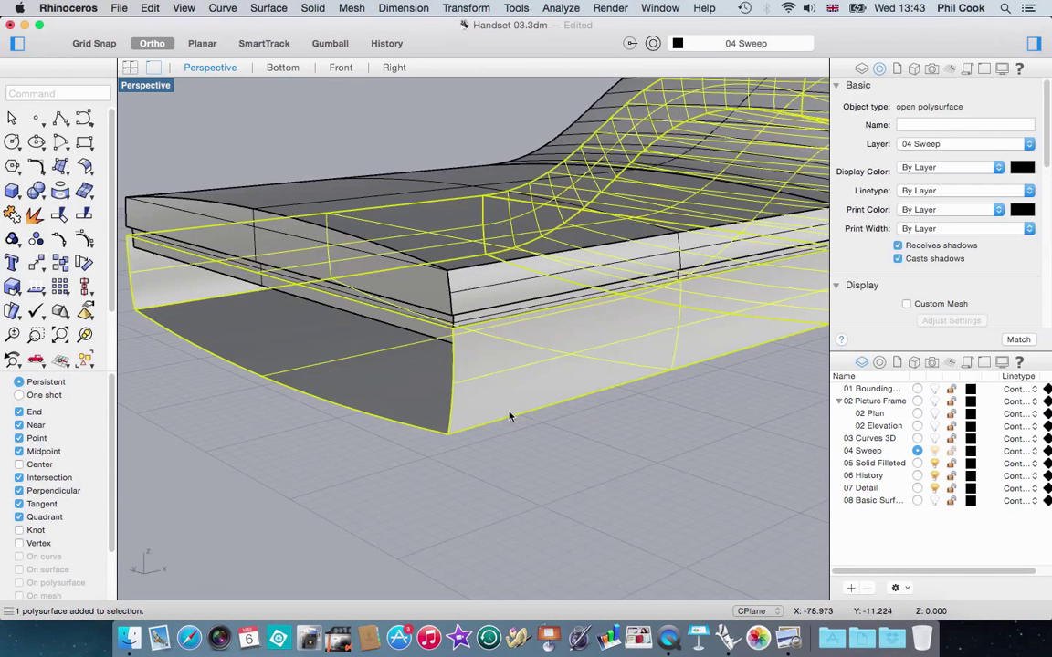
{"action": "left_click", "coordinate": [312, 9]}
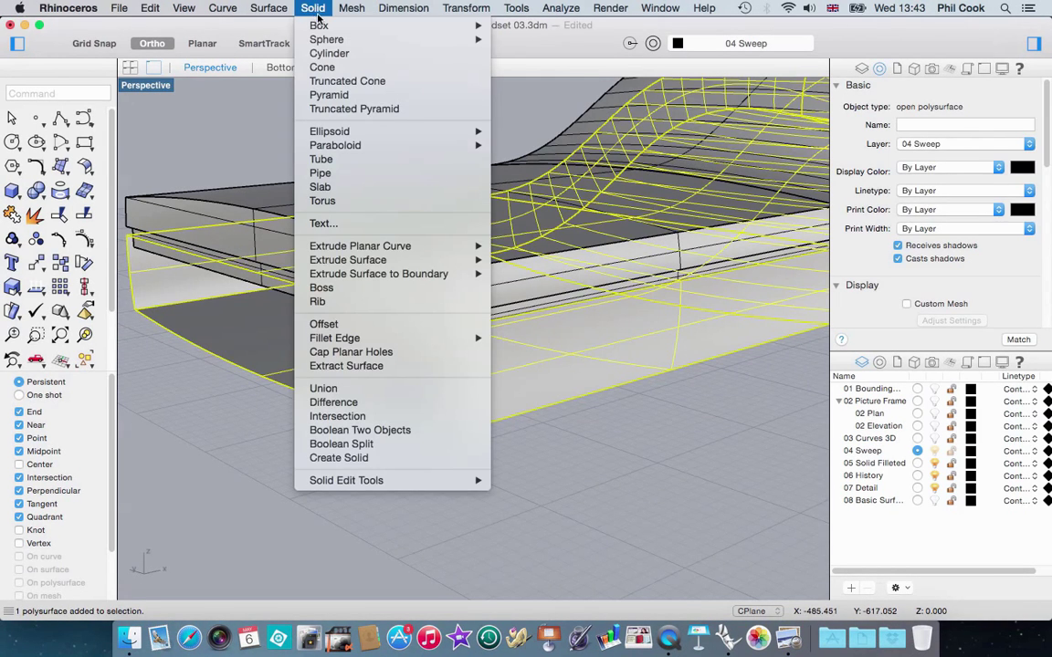
{"action": "left_click", "coordinate": [341, 356]}
{"action": "left_click", "coordinate": [503, 470]}
Examine the three stacked handset solids and the recessed detail between the upper and lower bodies from several angles.
{"action": "scroll", "coordinate": [582, 388], "scroll_direction": "down", "scroll_amount": 10}
{"action": "mouse_move", "coordinate": [582, 388]}
{"action": "right_mouse_down"}
{"action": "mouse_move", "coordinate": [533, 493]}
{"action": "mouse_move", "coordinate": [369, 326]}
{"action": "mouse_move", "coordinate": [344, 425]}
{"action": "mouse_move", "coordinate": [575, 401]}
{"action": "mouse_move", "coordinate": [496, 244]}
{"action": "mouse_move", "coordinate": [552, 400]}
{"action": "mouse_move", "coordinate": [522, 413]}
{"action": "mouse_move", "coordinate": [567, 384]}
{"action": "right_mouse_up"}
{"action": "right_click_drag", "start_coordinate": [564, 324], "coordinate": [612, 416]}
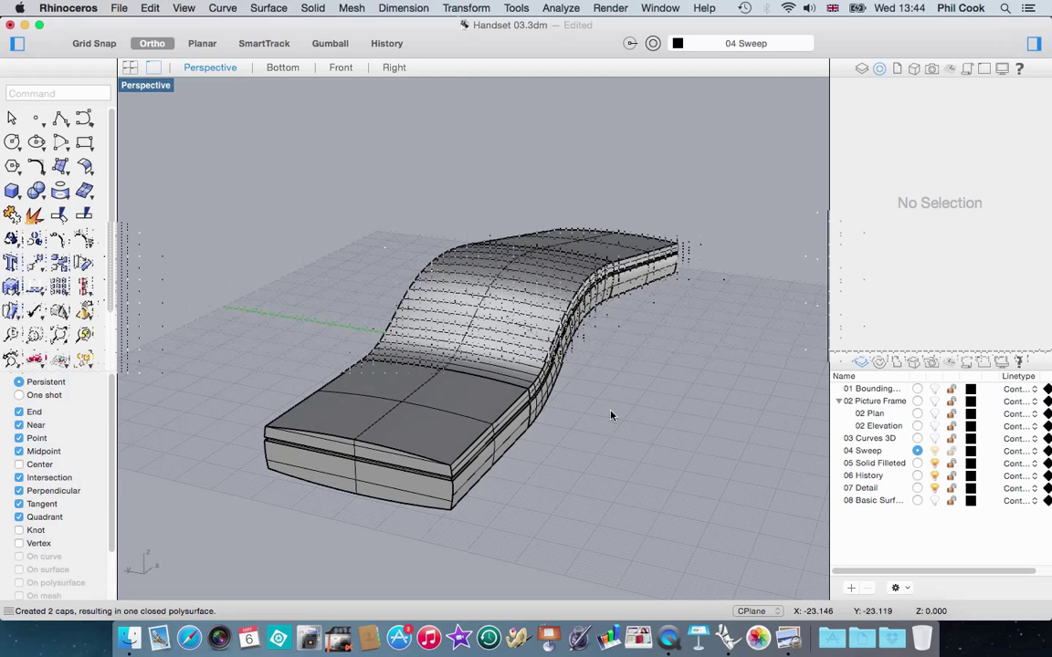
{"action": "scroll", "coordinate": [449, 481], "scroll_direction": "up", "scroll_amount": 4}
{"action": "right_click_drag", "start_coordinate": [507, 461], "coordinate": [474, 470]}
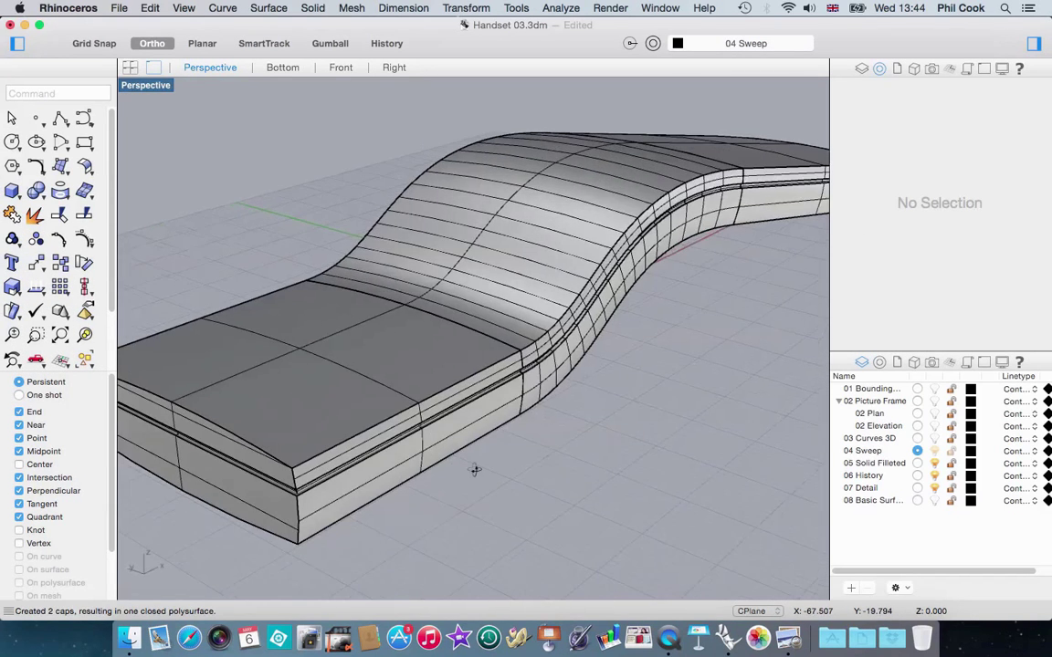
{"action": "scroll", "coordinate": [538, 388], "scroll_direction": "down", "scroll_amount": 6}
{"action": "scroll", "coordinate": [424, 434], "scroll_direction": "up", "scroll_amount": 5}
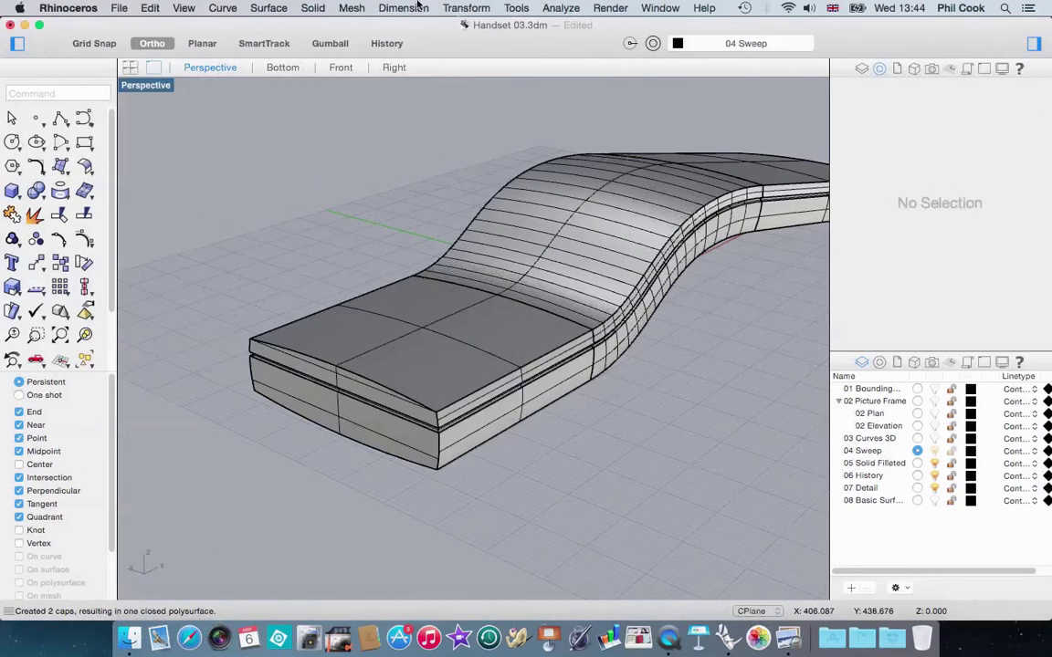
{"action": "left_click", "coordinate": [314, 9]}
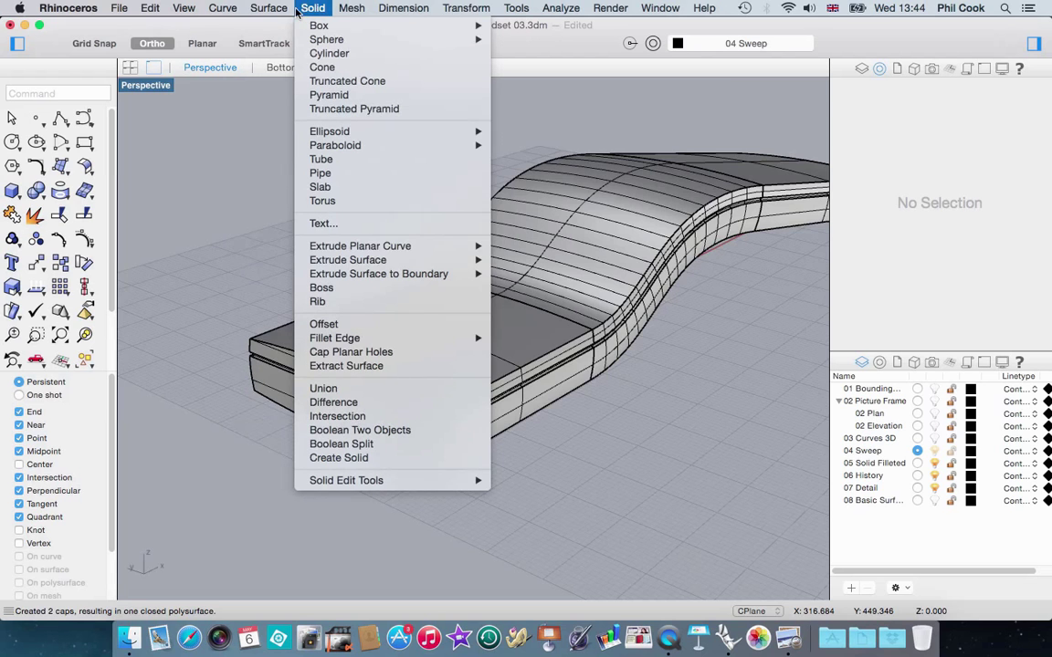
Hide the upper body and the thin middle solid so that only the lower body is displayed.
{"action": "left_click", "coordinate": [218, 127]}
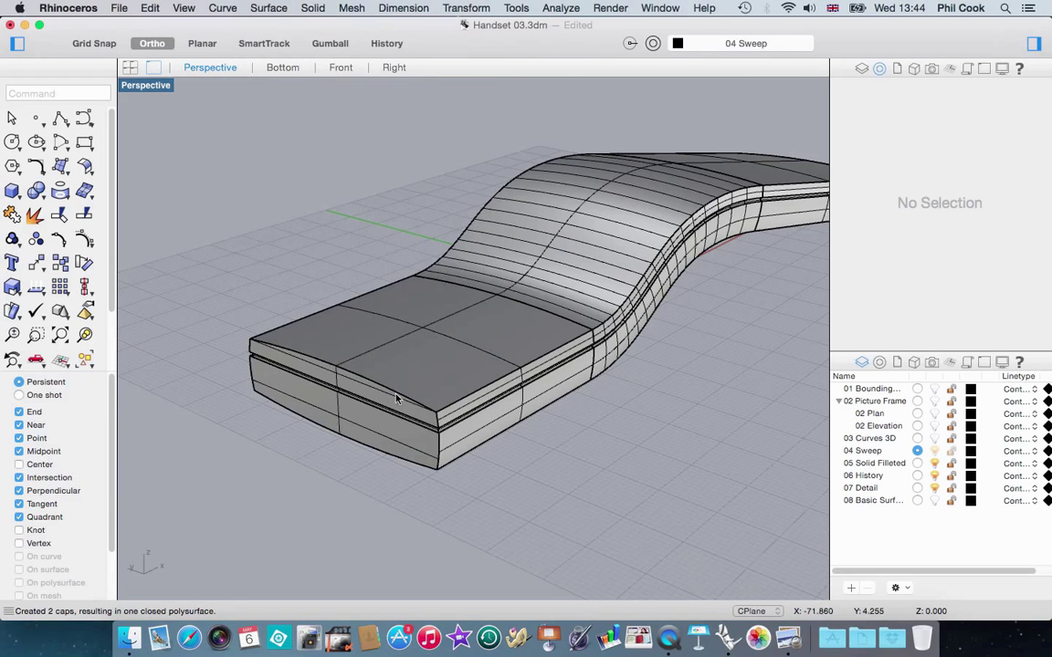
{"action": "left_click", "coordinate": [464, 350]}
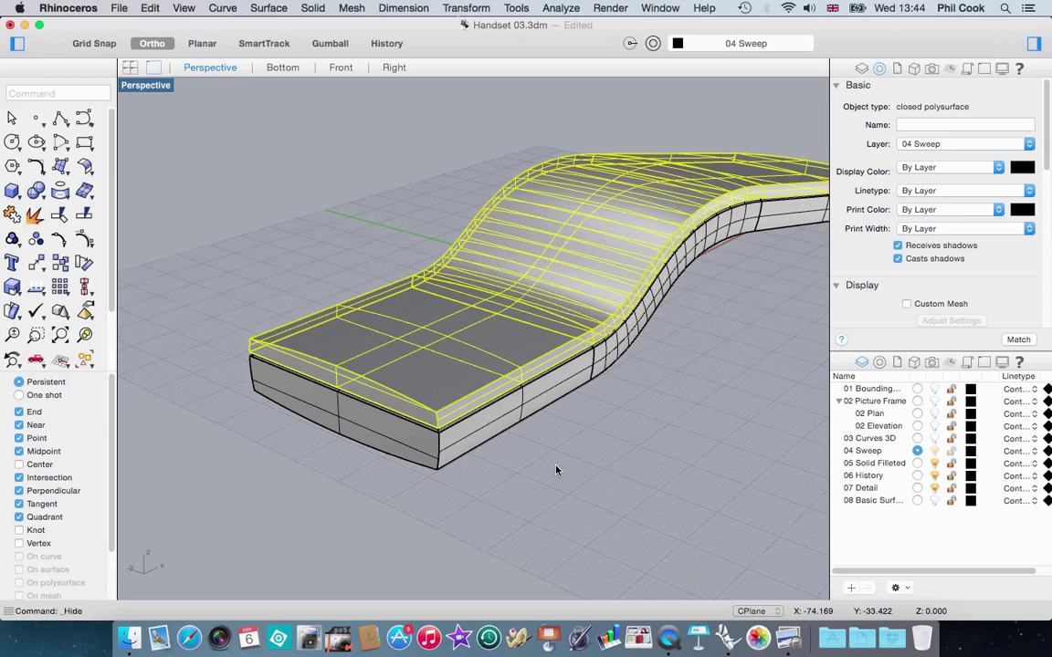
{"action": "left_click", "coordinate": [558, 470]}
{"action": "left_click", "coordinate": [456, 375]}
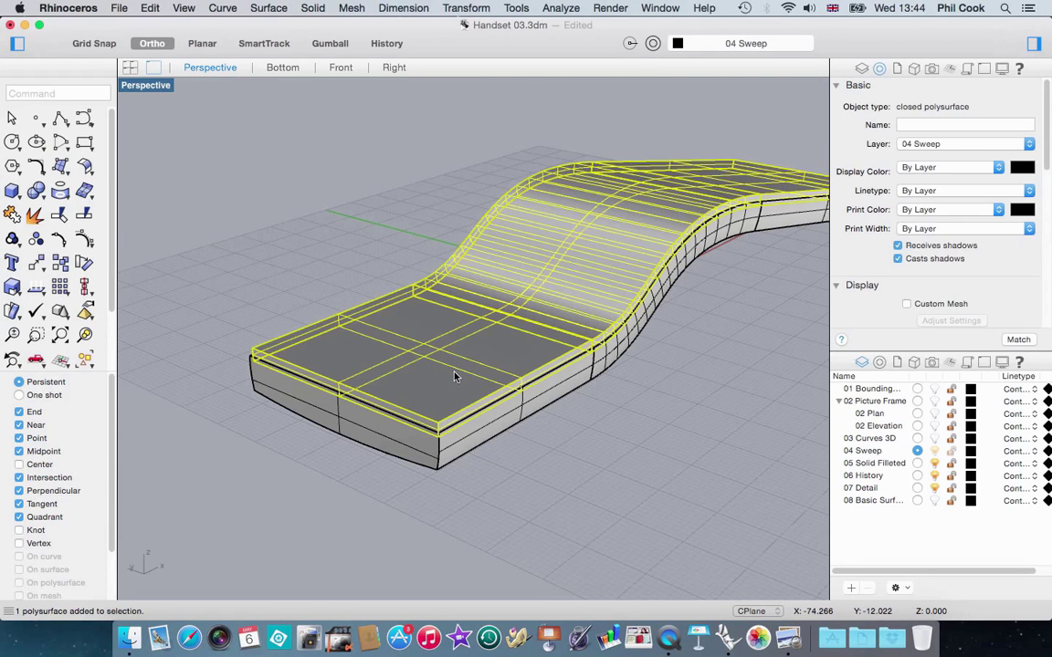
{"action": "key", "text": "super+h"}
{"action": "right_click_drag", "start_coordinate": [547, 403], "coordinate": [349, 37]}
{"action": "scroll", "coordinate": [463, 197], "scroll_direction": "down", "scroll_amount": 5}
{"action": "right_click_drag", "start_coordinate": [489, 292], "coordinate": [438, 270]}
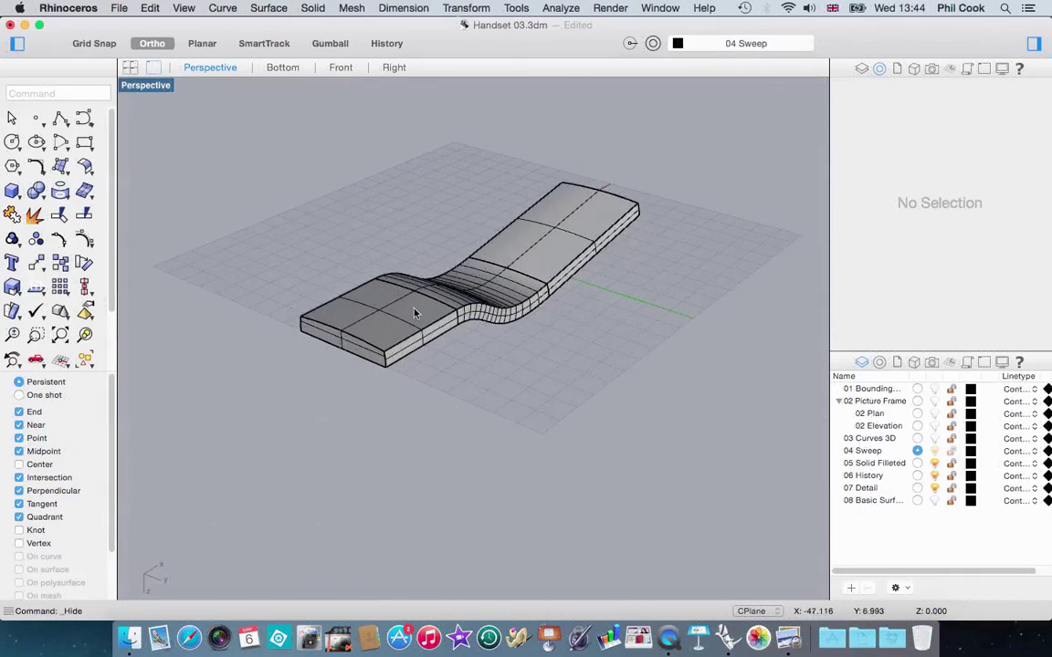
{"action": "scroll", "coordinate": [415, 313], "scroll_direction": "up", "scroll_amount": 3}
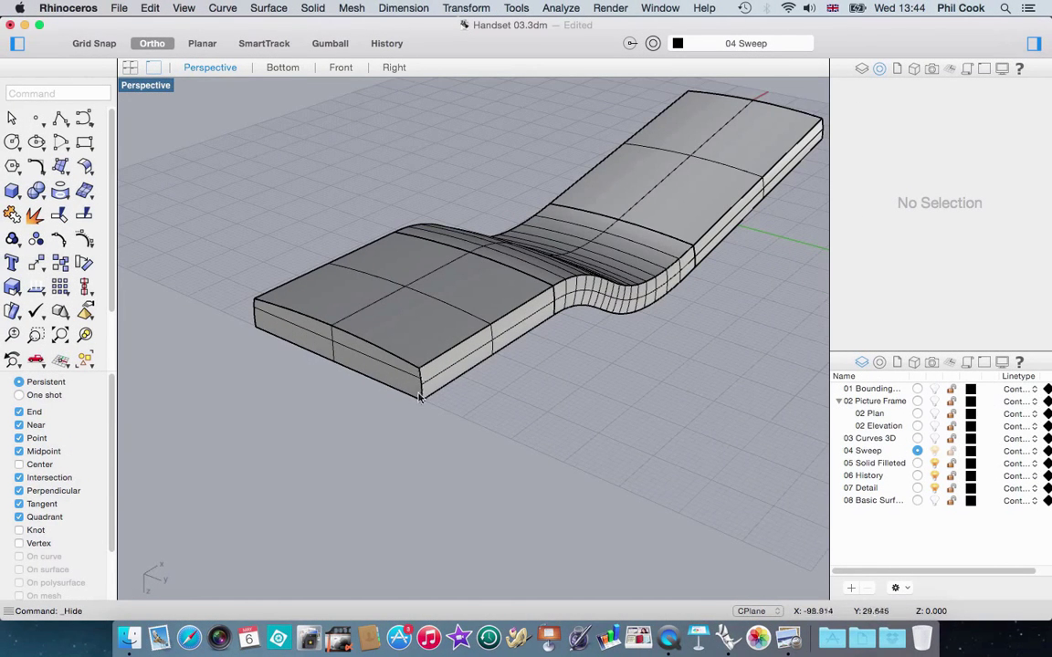
{"action": "left_click_drag", "start_coordinate": [254, 300], "coordinate": [272, 450]}
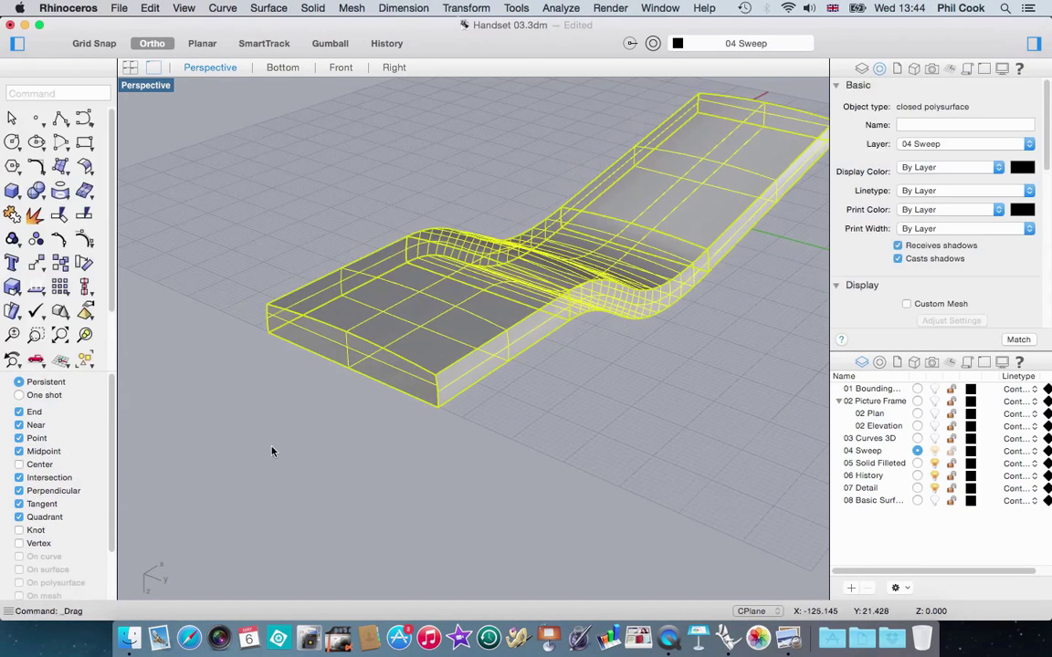
{"action": "left_click", "coordinate": [342, 464]}
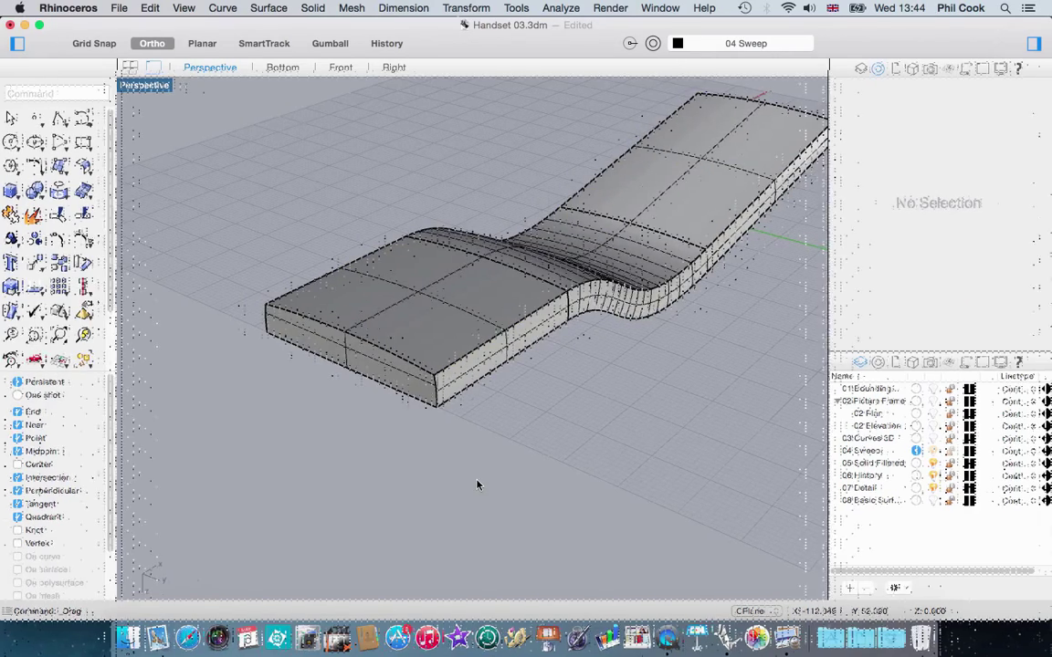
{"action": "key", "text": "super+z"}
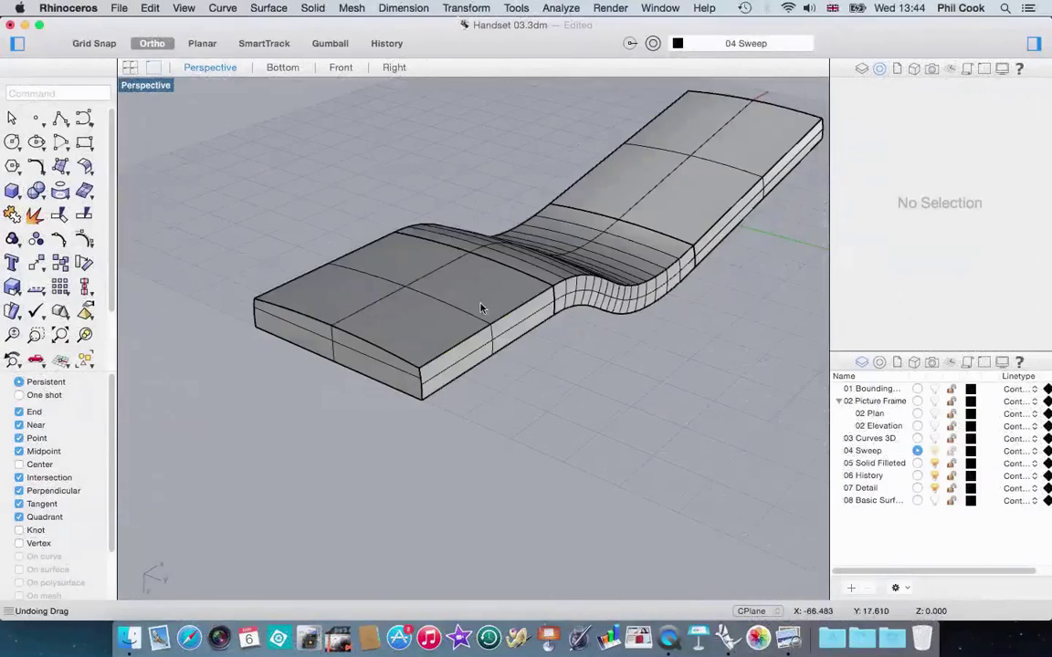
Examine the lower body and its vertical corner edges at both ends from several angles.
{"action": "right_click_drag", "start_coordinate": [482, 406], "coordinate": [514, 423]}
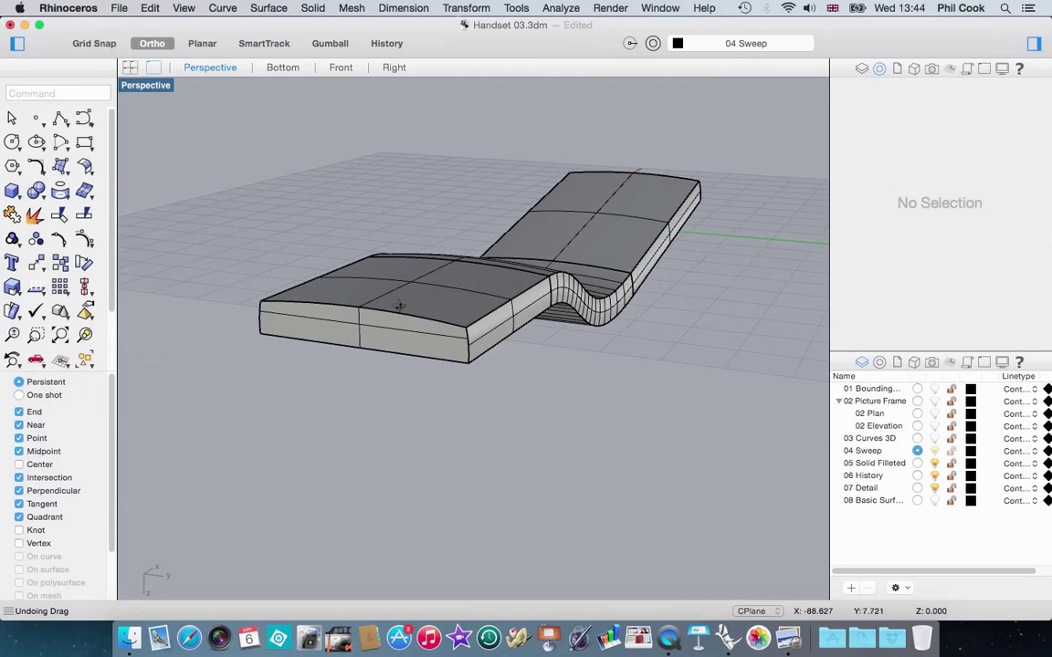
{"action": "right_click_drag", "start_coordinate": [399, 305], "coordinate": [447, 302]}
{"action": "key", "text": "super+h"}
{"action": "key", "text": "Escape"}
{"action": "right_click_drag", "start_coordinate": [464, 348], "coordinate": [448, 391]}
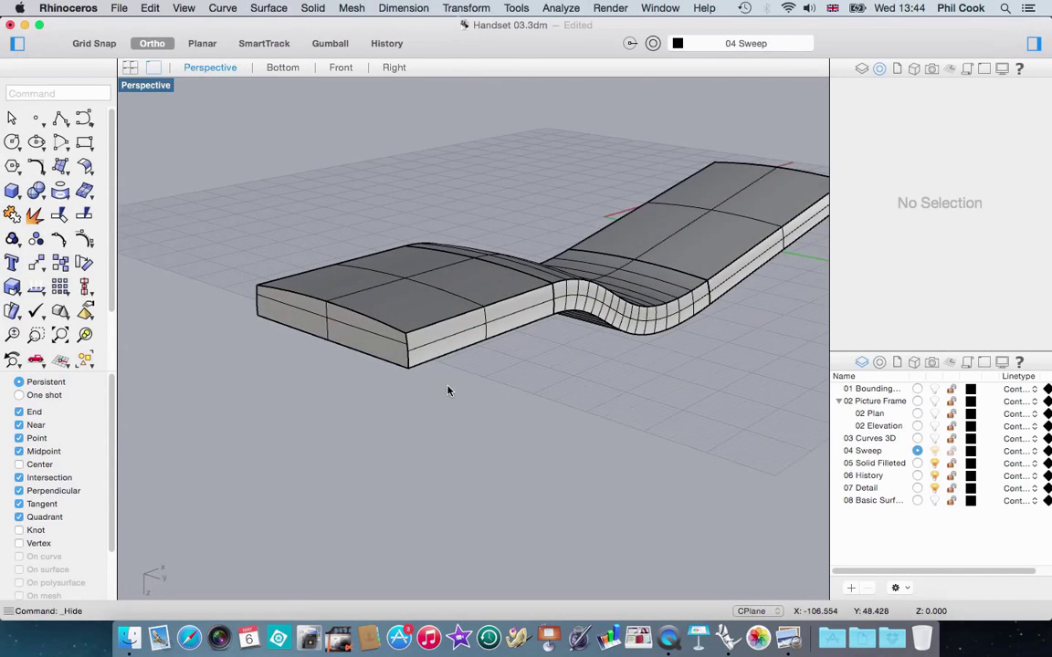
{"action": "left_click", "coordinate": [260, 307]}
{"action": "left_click", "coordinate": [336, 455]}
{"action": "right_click_drag", "start_coordinate": [480, 403], "coordinate": [510, 303]}
{"action": "scroll", "coordinate": [787, 330], "scroll_direction": "up", "scroll_amount": 5}
{"action": "right_click_drag", "start_coordinate": [570, 338], "coordinate": [537, 427]}
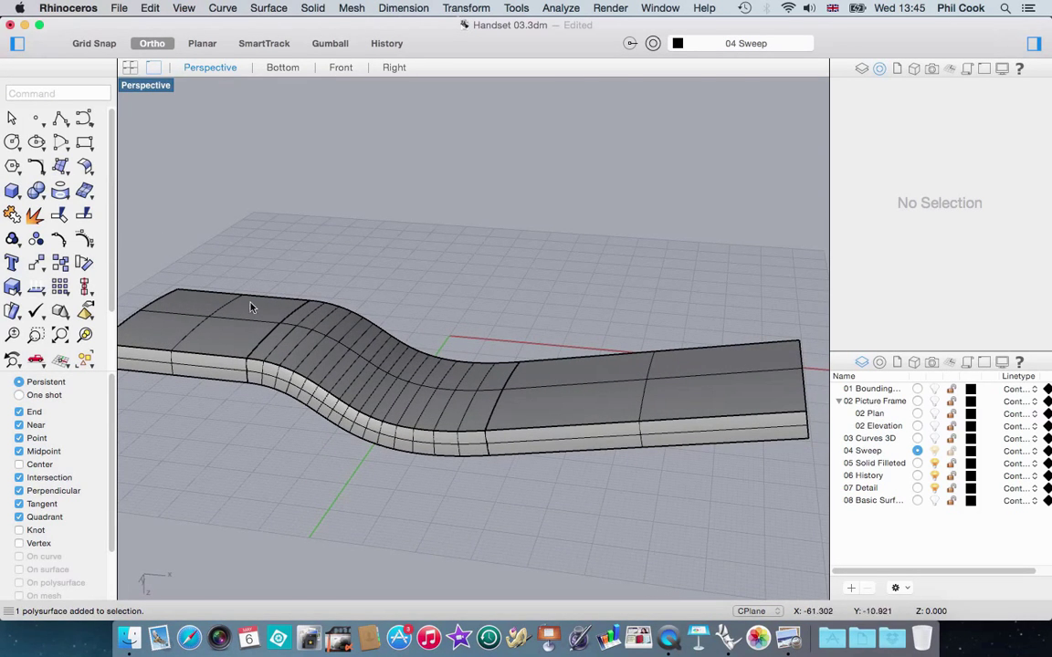
{"action": "scroll", "coordinate": [535, 399], "scroll_direction": "down", "scroll_amount": 5}
{"action": "right_click_drag", "start_coordinate": [336, 406], "coordinate": [249, 414]}
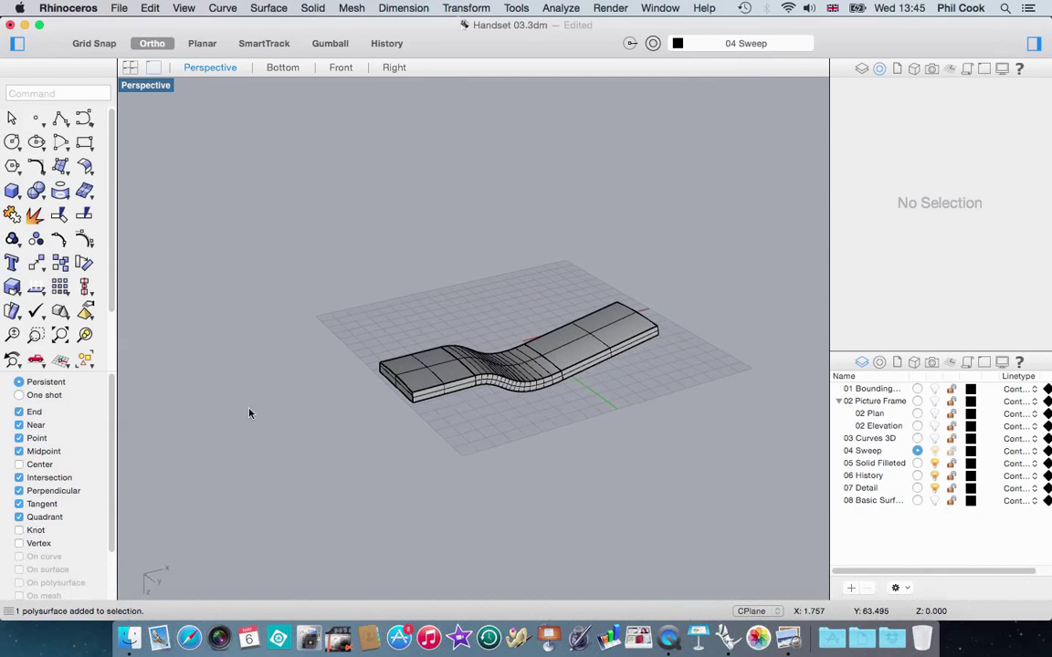
{"action": "scroll", "coordinate": [443, 405], "scroll_direction": "up", "scroll_amount": 4}
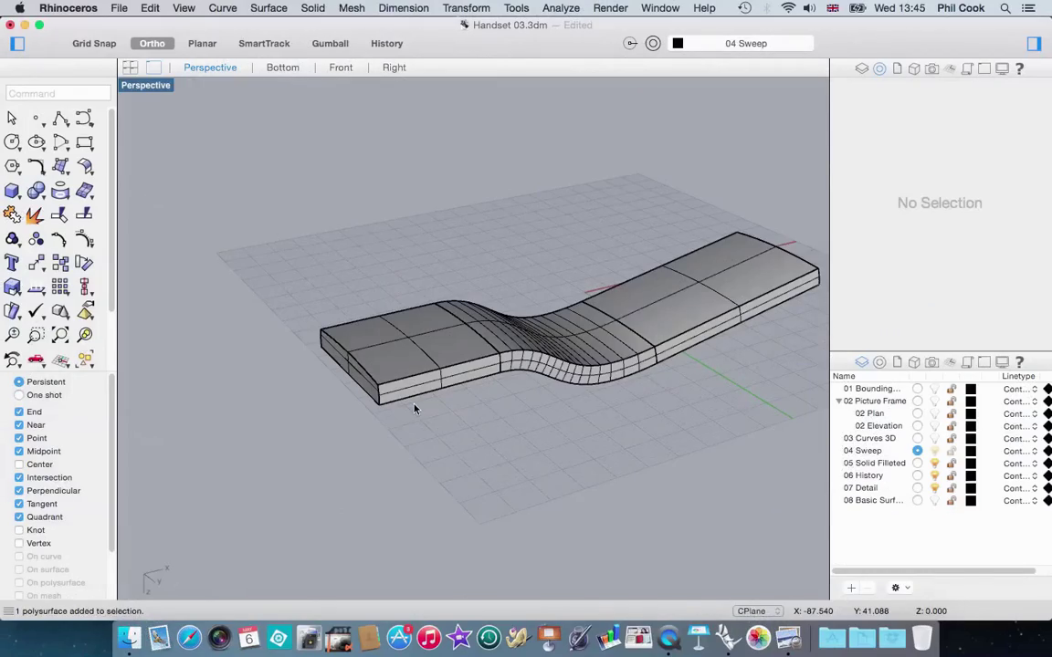
Show the hidden solids again to compare them with the lower body, and undo the showing.
{"action": "key", "text": "ctrl+alt+h"}
{"action": "right_click_drag", "start_coordinate": [414, 407], "coordinate": [424, 476]}
{"action": "scroll", "coordinate": [391, 388], "scroll_direction": "up", "scroll_amount": 2}
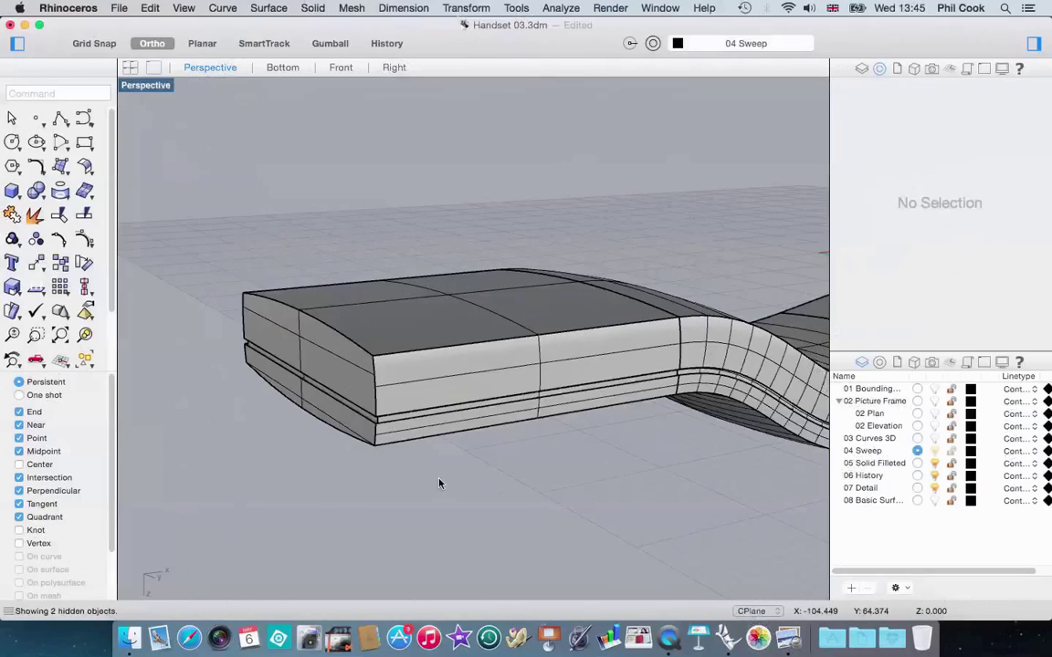
{"action": "key", "text": "super+z"}
Start an edge fillet with radius 3.4 and pick the two vertical corner edges at one end of the lower body.
{"action": "right_click_drag", "start_coordinate": [359, 390], "coordinate": [331, 422]}
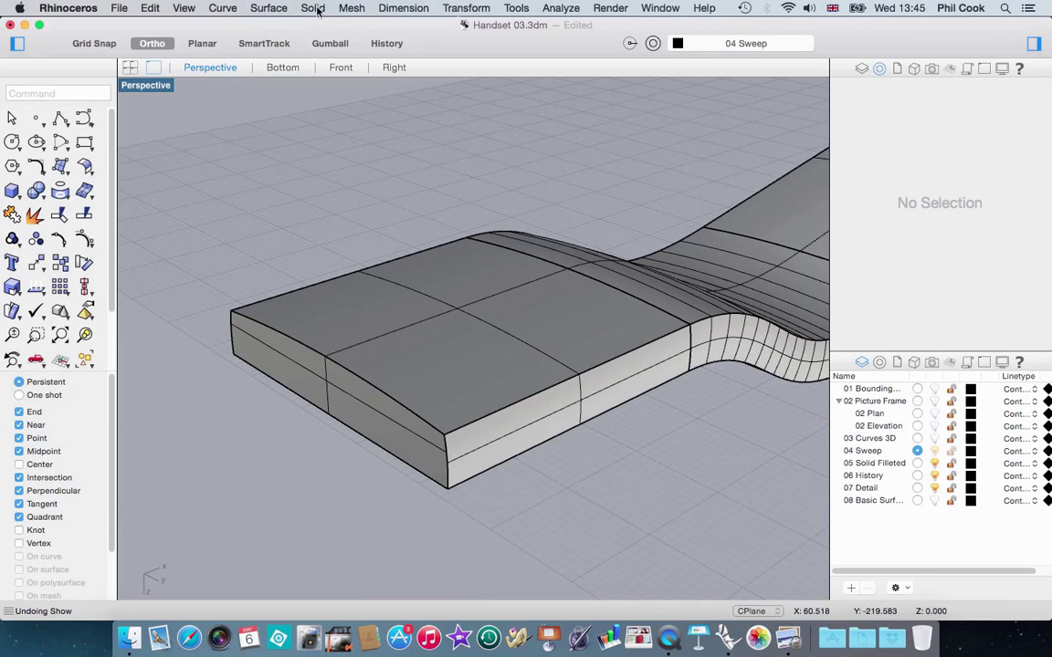
{"action": "left_click", "coordinate": [313, 7]}
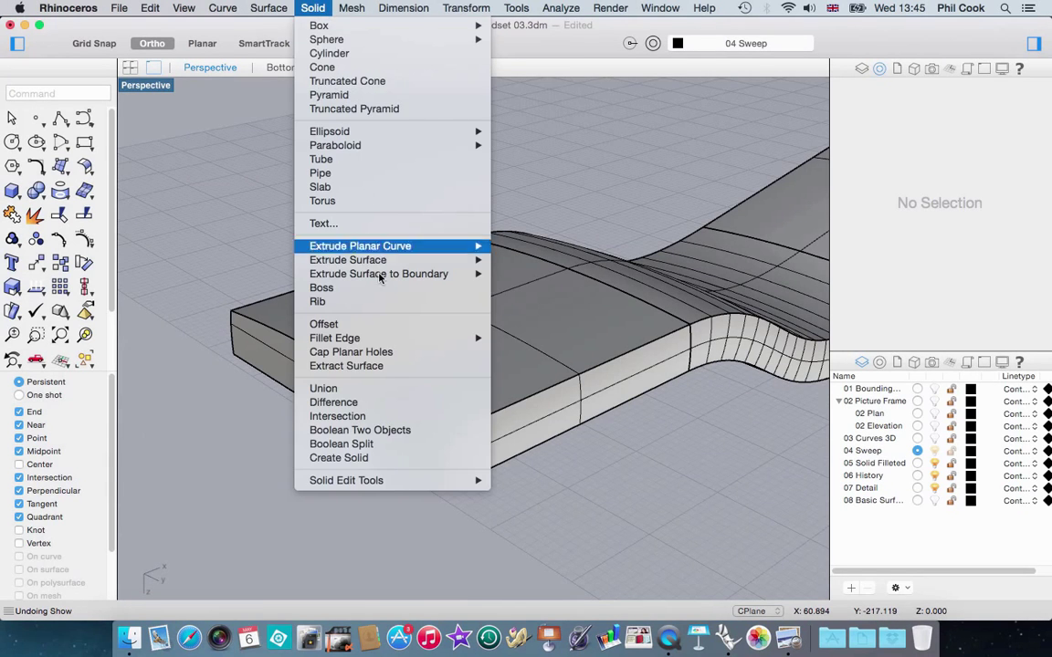
{"action": "mouse_move", "coordinate": [383, 343]}
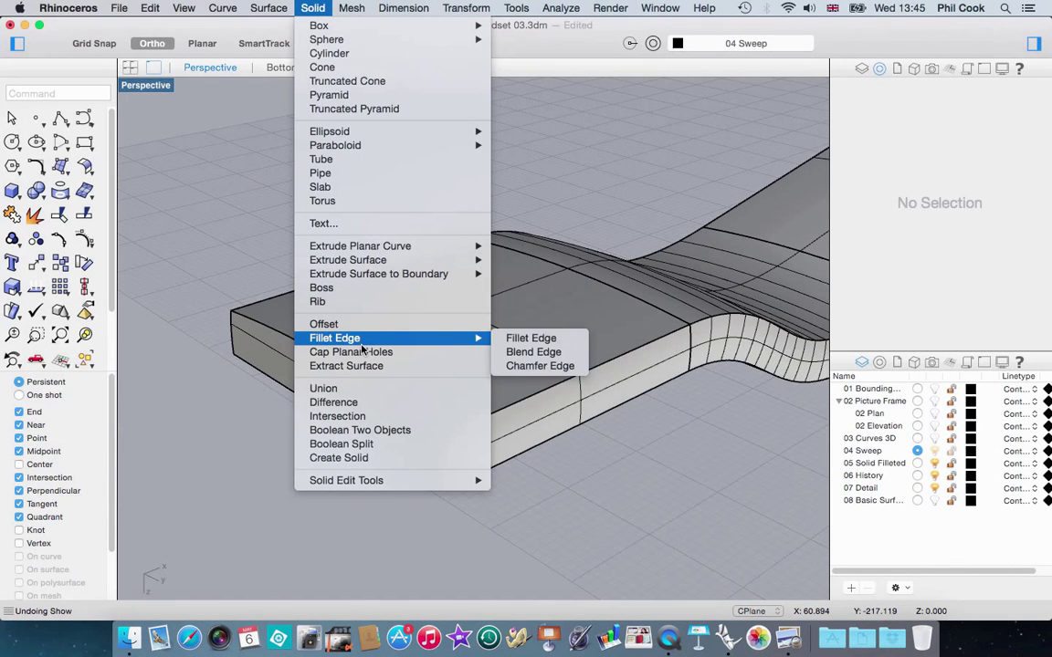
{"action": "left_click", "coordinate": [535, 341]}
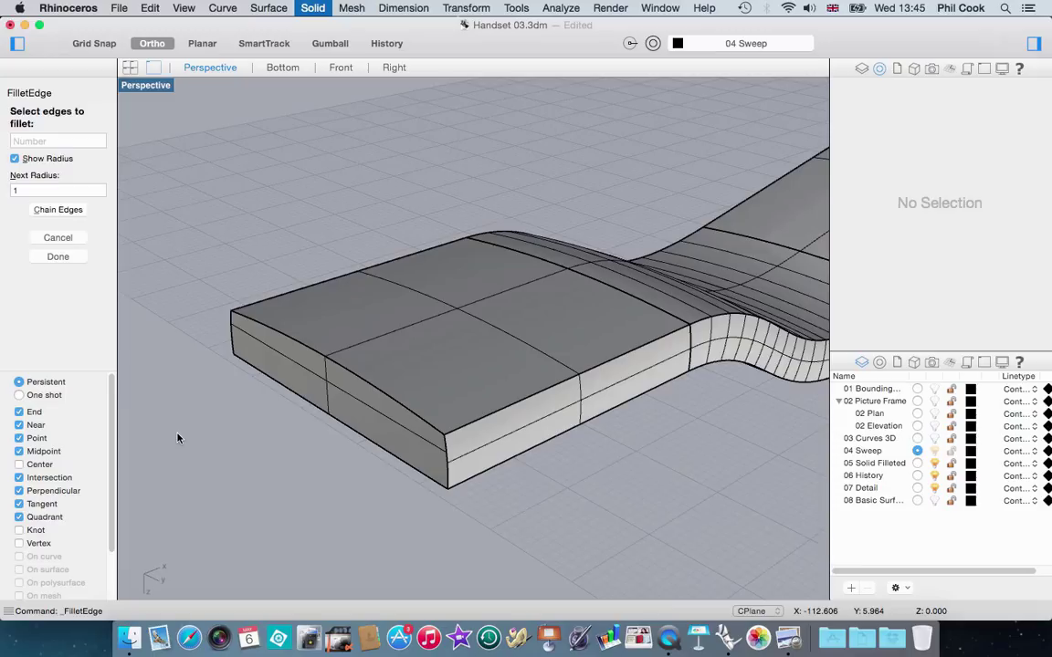
{"action": "type", "text": "3.4"}
{"action": "key", "text": "Return"}
{"action": "left_click", "coordinate": [232, 339]}
{"action": "left_click", "coordinate": [446, 467]}
Add the vertical corner edges at the opposite end to the selection and apply the 3.4 fillet to all of them.
{"action": "scroll", "coordinate": [447, 461], "scroll_direction": "down", "scroll_amount": 6}
{"action": "right_click_drag", "start_coordinate": [505, 418], "coordinate": [87, 418]}
{"action": "scroll", "coordinate": [527, 441], "scroll_direction": "up", "scroll_amount": 5}
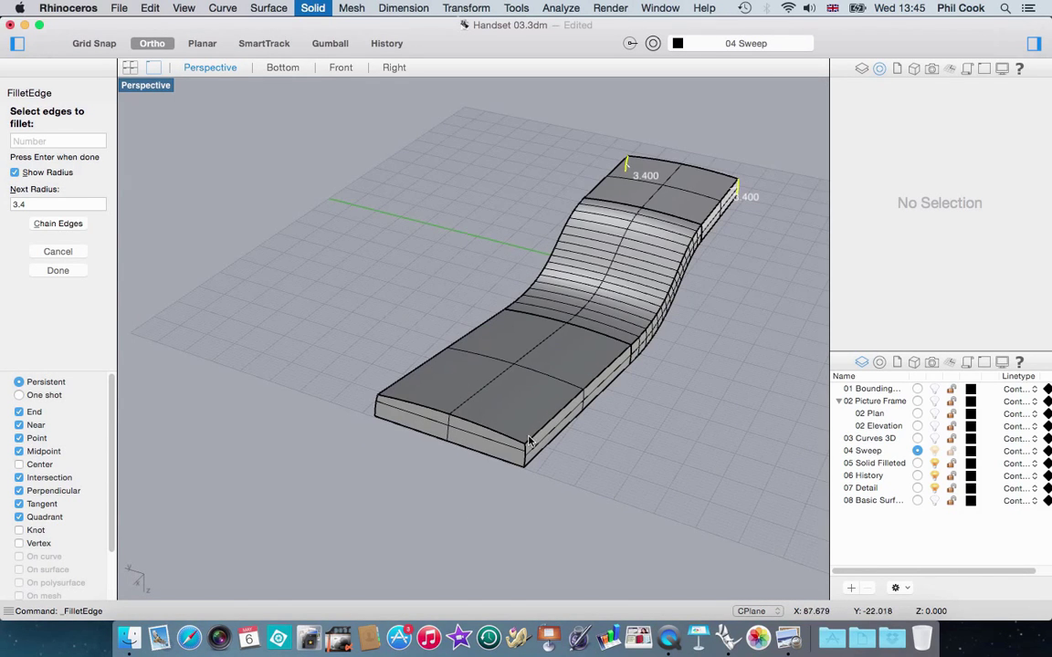
{"action": "scroll", "coordinate": [377, 414], "scroll_direction": "up", "scroll_amount": 5}
{"action": "left_click", "coordinate": [363, 394]}
{"action": "key", "text": "Return"}
{"action": "key", "text": "Return"}
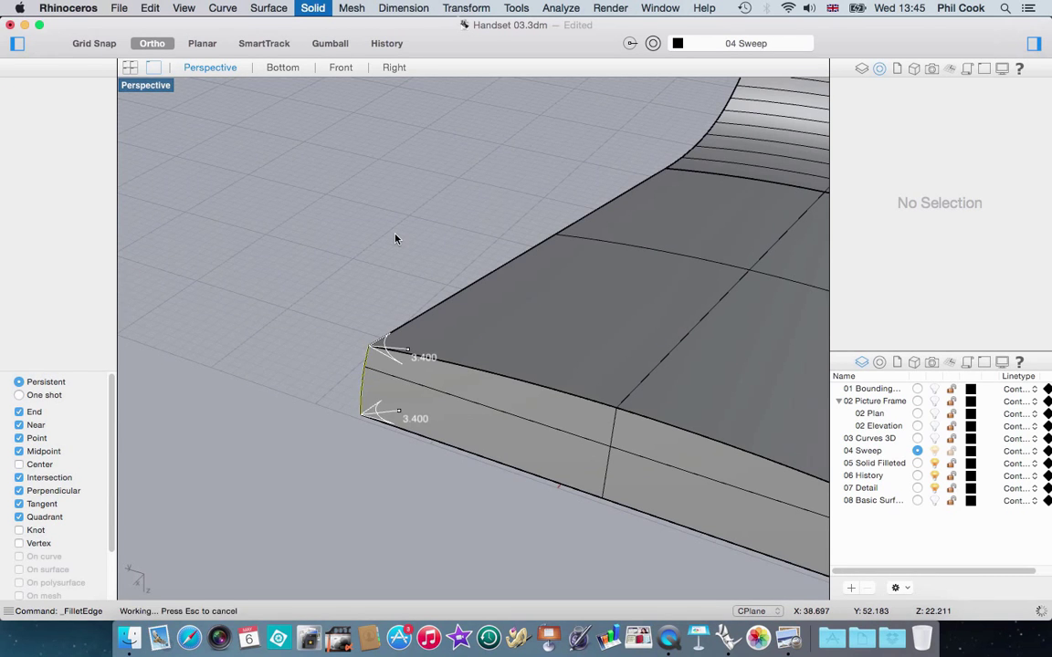
Check the rounded corners of the lower body and undo the fillet on all four.
{"action": "scroll", "coordinate": [341, 234], "scroll_direction": "down", "scroll_amount": 10}
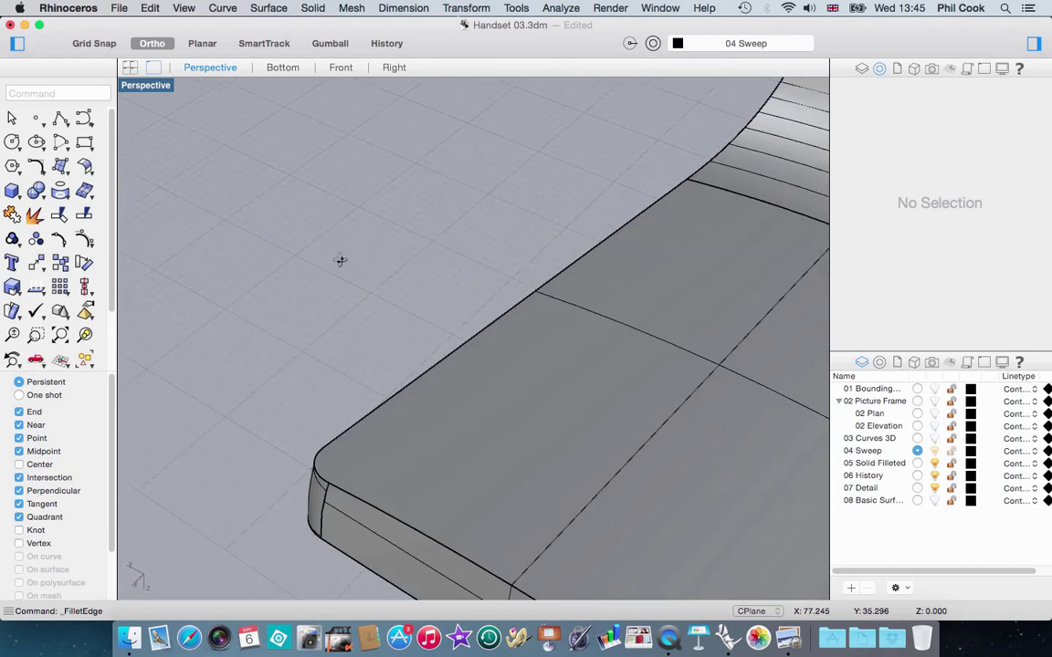
{"action": "scroll", "coordinate": [305, 245], "scroll_direction": "up", "scroll_amount": 5}
{"action": "scroll", "coordinate": [415, 388], "scroll_direction": "down", "scroll_amount": 4}
{"action": "right_click_drag", "start_coordinate": [432, 378], "coordinate": [481, 364]}
{"action": "scroll", "coordinate": [449, 265], "scroll_direction": "up", "scroll_amount": 4}
{"action": "scroll", "coordinate": [448, 265], "scroll_direction": "up", "scroll_amount": 2}
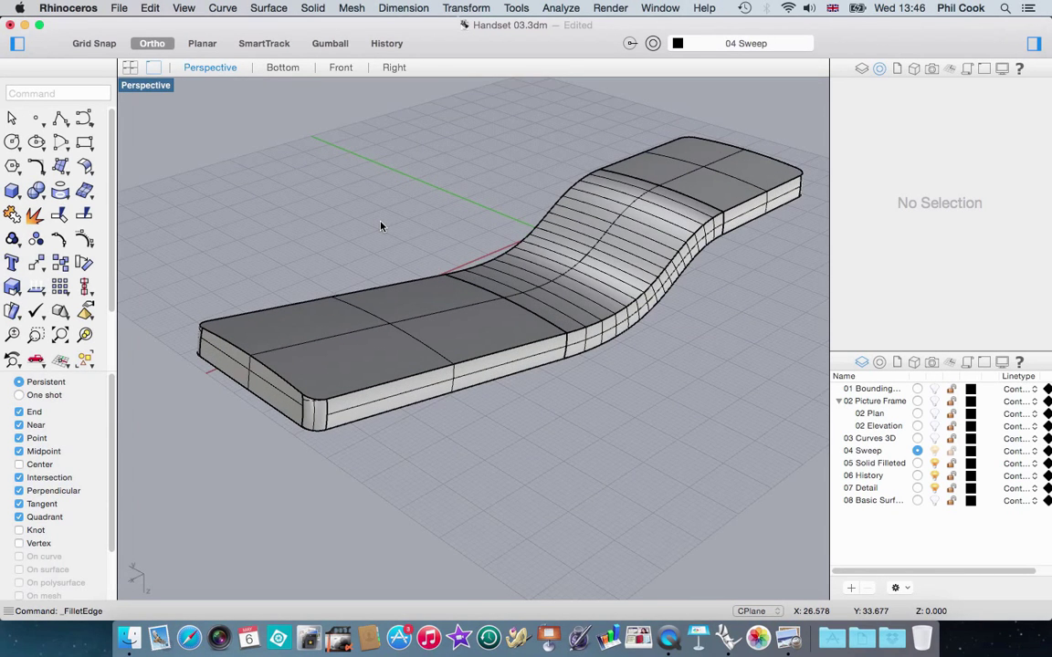
{"action": "key", "text": "super+z"}
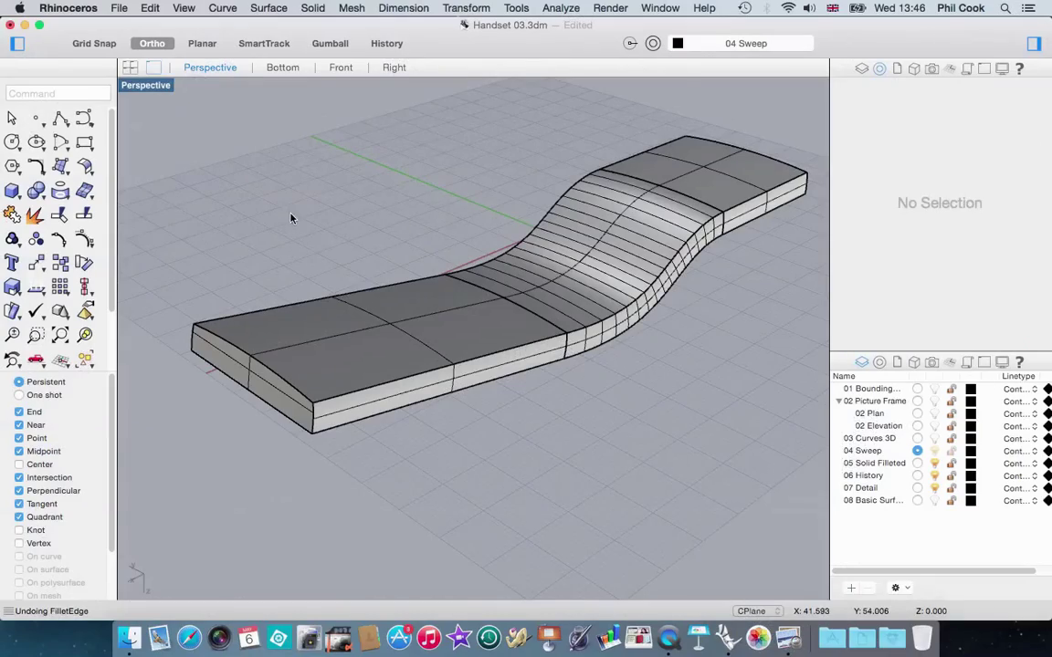
Fillet one vertical corner edge of the lower body on its own with radius 3.4, with the fillet preview turned on.
{"action": "key", "text": "Return"}
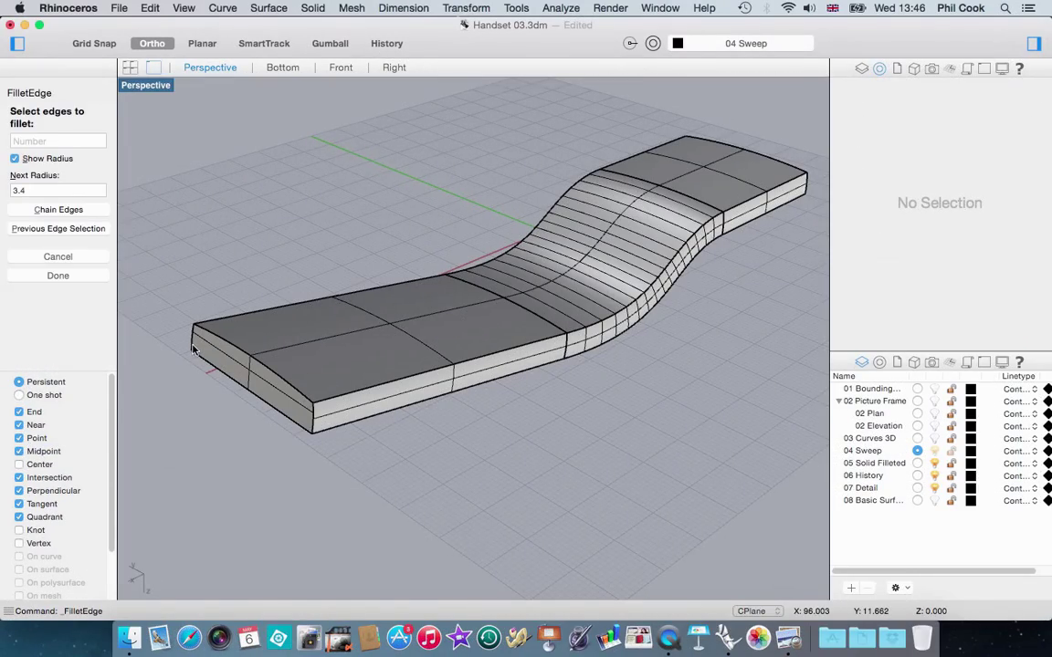
{"action": "scroll", "coordinate": [325, 398], "scroll_direction": "up", "scroll_amount": 5}
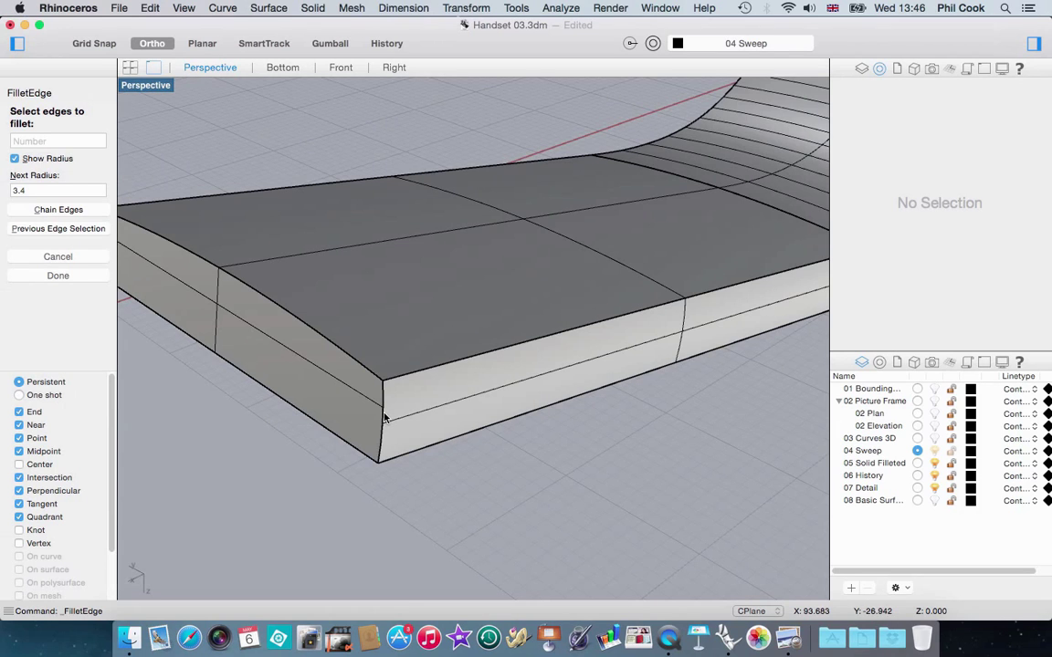
{"action": "left_click", "coordinate": [383, 417]}
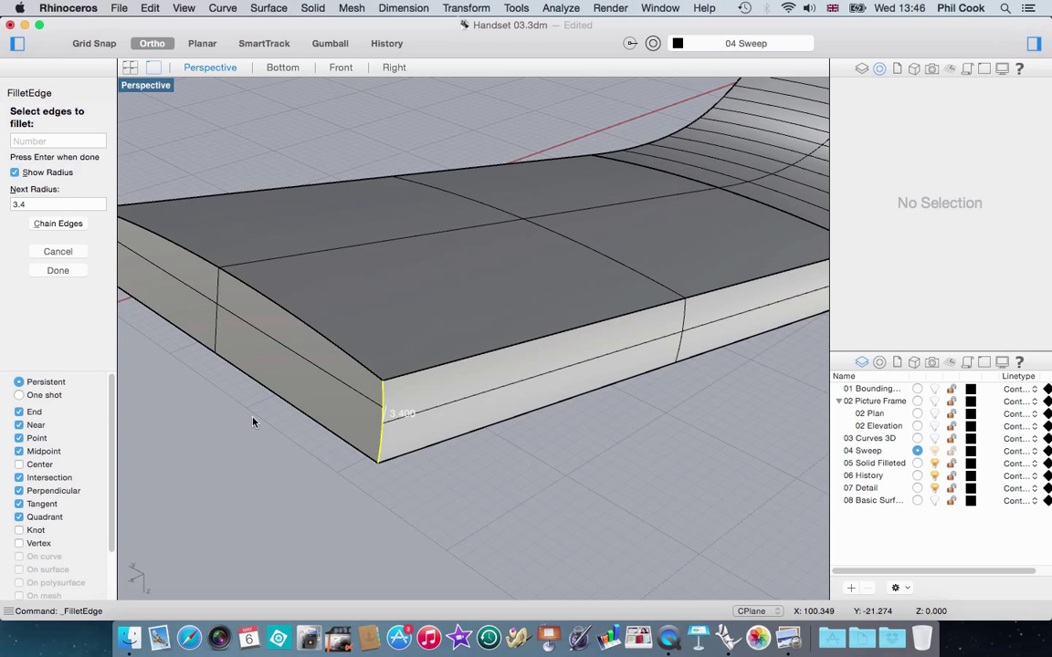
{"action": "key", "text": "Return"}
{"action": "right_click_drag", "start_coordinate": [256, 440], "coordinate": [258, 398]}
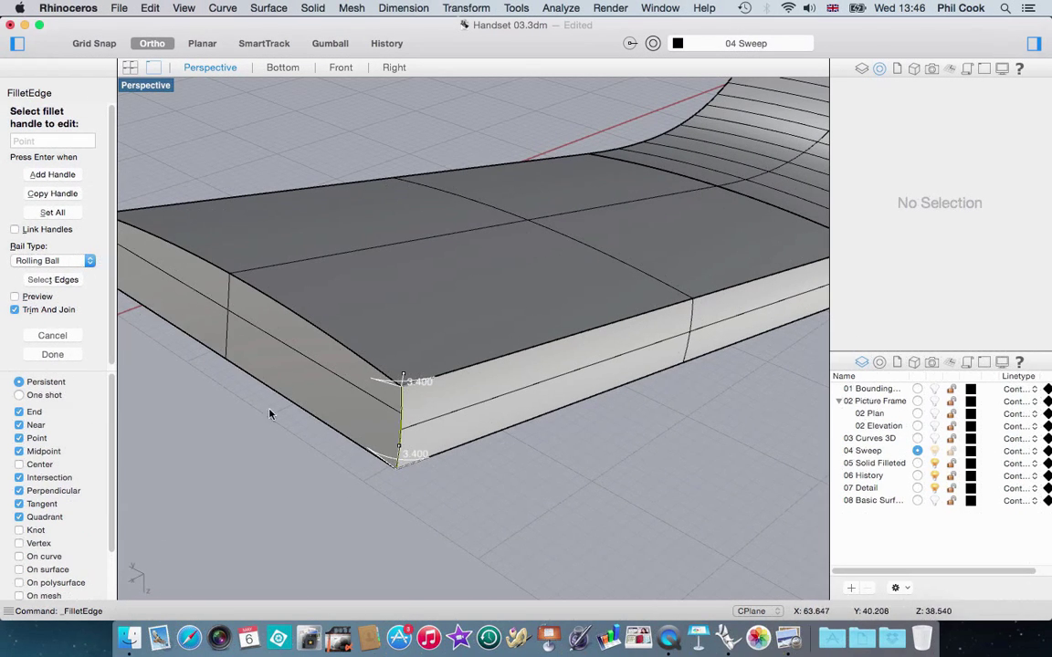
{"action": "left_click", "coordinate": [20, 297]}
{"action": "right_click_drag", "start_coordinate": [319, 491], "coordinate": [357, 490]}
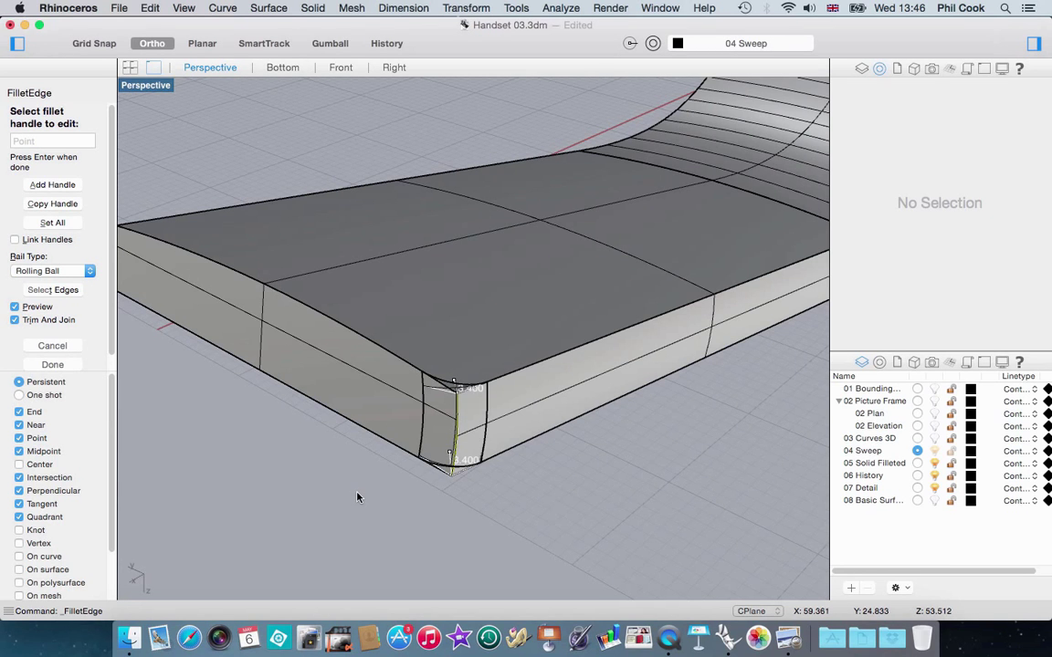
{"action": "key", "text": "Return"}
Fillet the other vertical corner edge at the same end and one at the opposite end with radius 3.4.
{"action": "right_click_drag", "start_coordinate": [391, 455], "coordinate": [546, 370]}
{"action": "left_click", "coordinate": [540, 408]}
{"action": "left_click", "coordinate": [560, 454]}
{"action": "key", "text": "Return"}
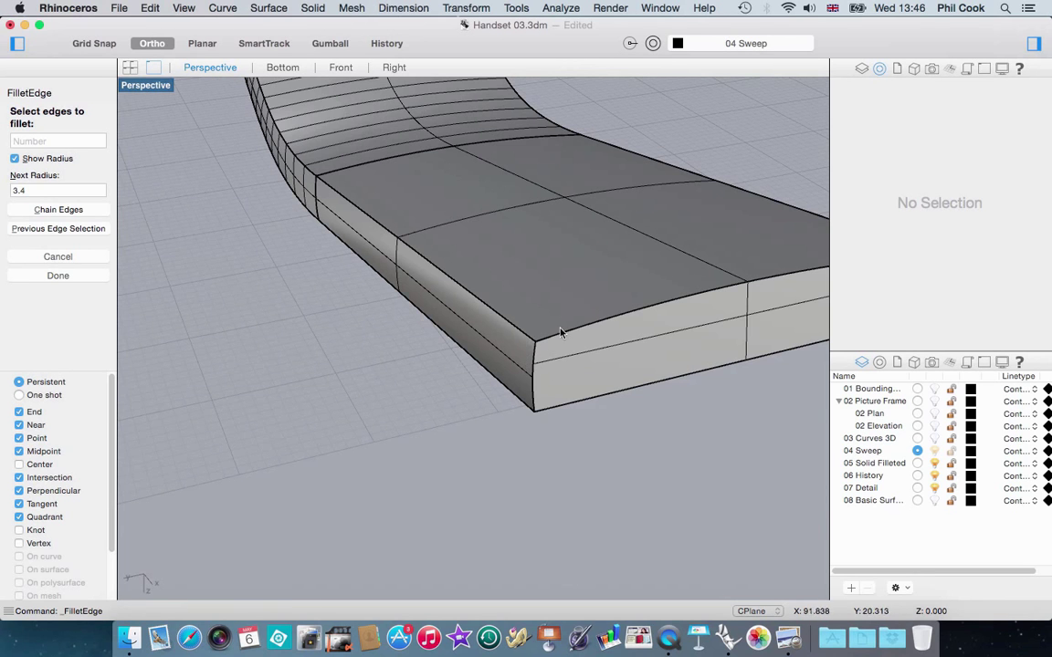
{"action": "left_click", "coordinate": [533, 377]}
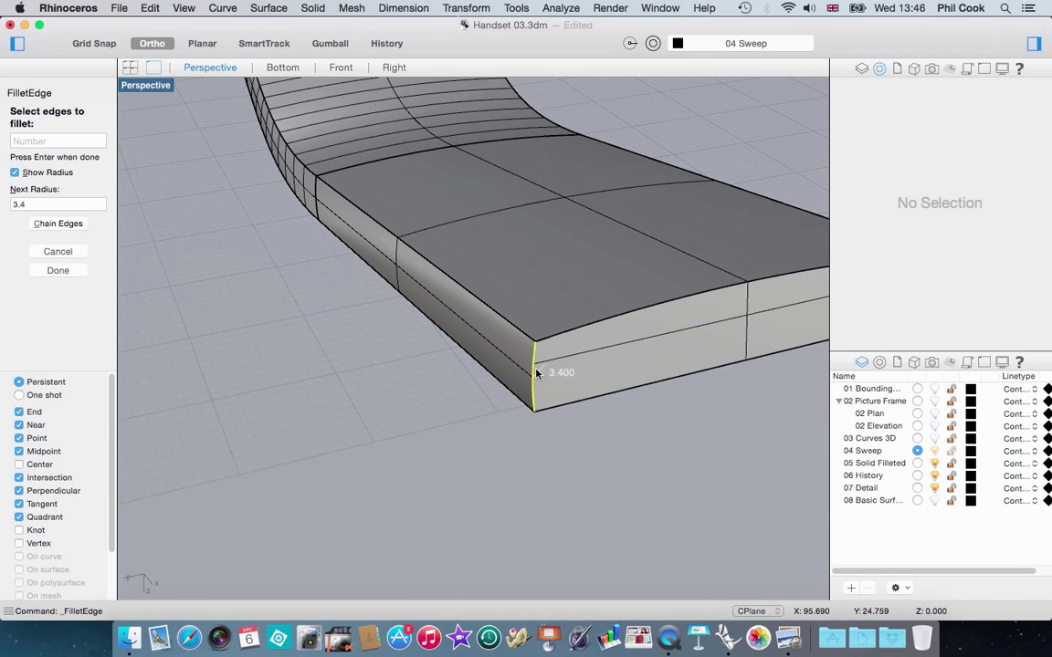
{"action": "scroll", "coordinate": [345, 321], "scroll_direction": "down", "scroll_amount": 5}
{"action": "right_click_drag", "start_coordinate": [377, 316], "coordinate": [215, 313]}
{"action": "scroll", "coordinate": [208, 272], "scroll_direction": "up", "scroll_amount": 10}
{"action": "left_click", "coordinate": [249, 272]}
{"action": "scroll", "coordinate": [406, 338], "scroll_direction": "down", "scroll_amount": 5}
{"action": "key", "text": "Return"}
{"action": "key", "text": "Return"}
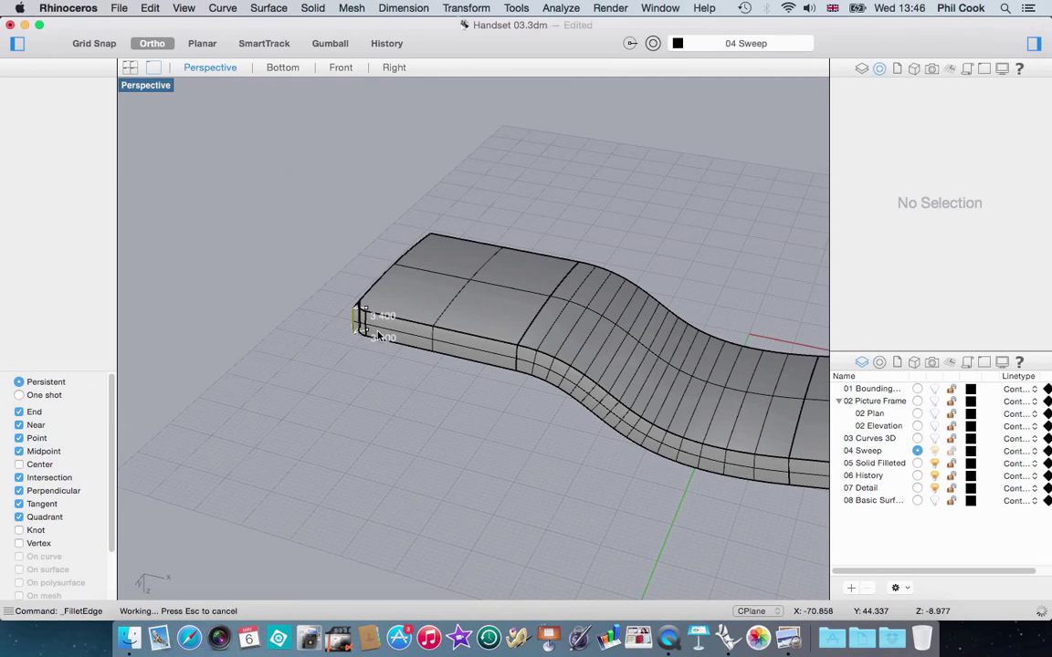
Fillet the remaining unrounded vertical corner edge of the lower body with radius 3.4.
{"action": "scroll", "coordinate": [493, 383], "scroll_direction": "down", "scroll_amount": 5}
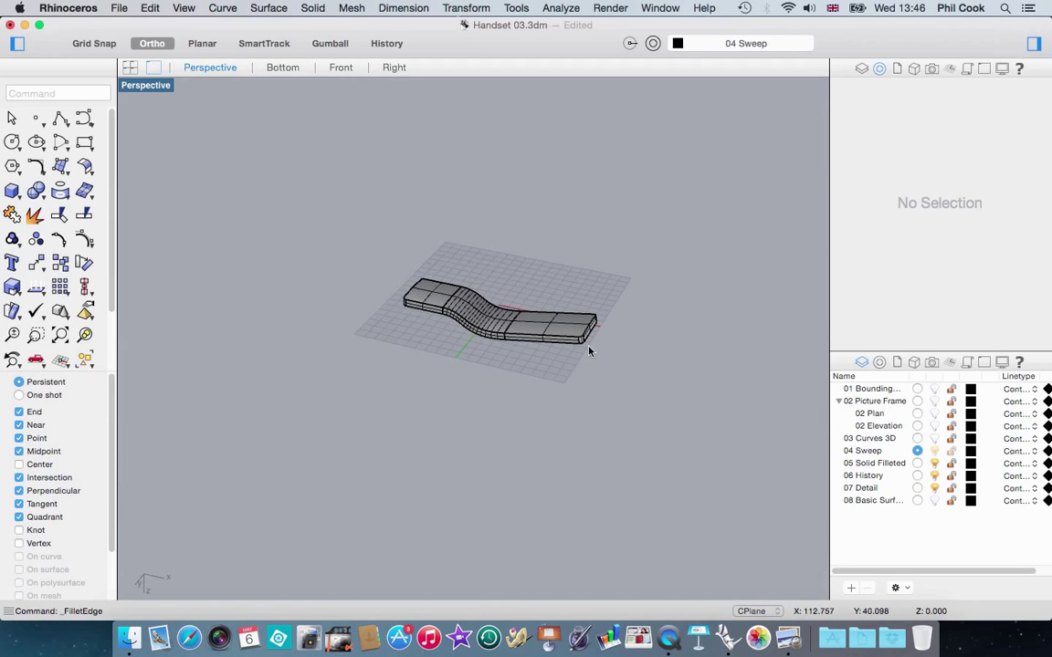
{"action": "scroll", "coordinate": [374, 209], "scroll_direction": "up", "scroll_amount": 4}
{"action": "key", "text": "Return"}
{"action": "right_click_drag", "start_coordinate": [373, 209], "coordinate": [495, 390]}
{"action": "key", "text": "Escape"}
{"action": "scroll", "coordinate": [578, 416], "scroll_direction": "up", "scroll_amount": 5}
{"action": "scroll", "coordinate": [578, 415], "scroll_direction": "up", "scroll_amount": 3}
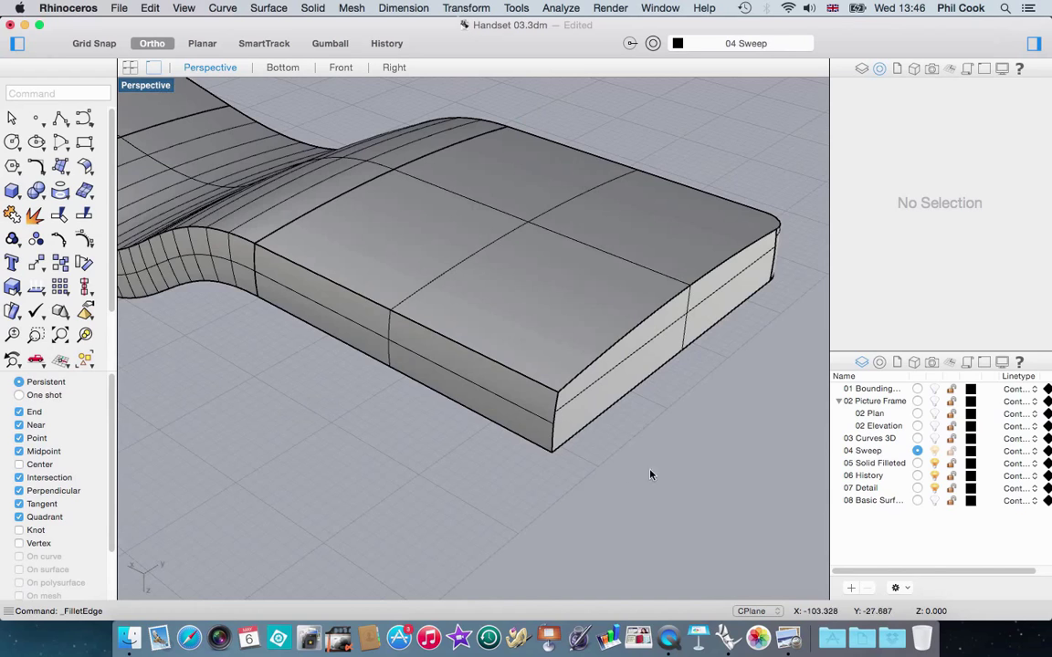
{"action": "key", "text": "Return"}
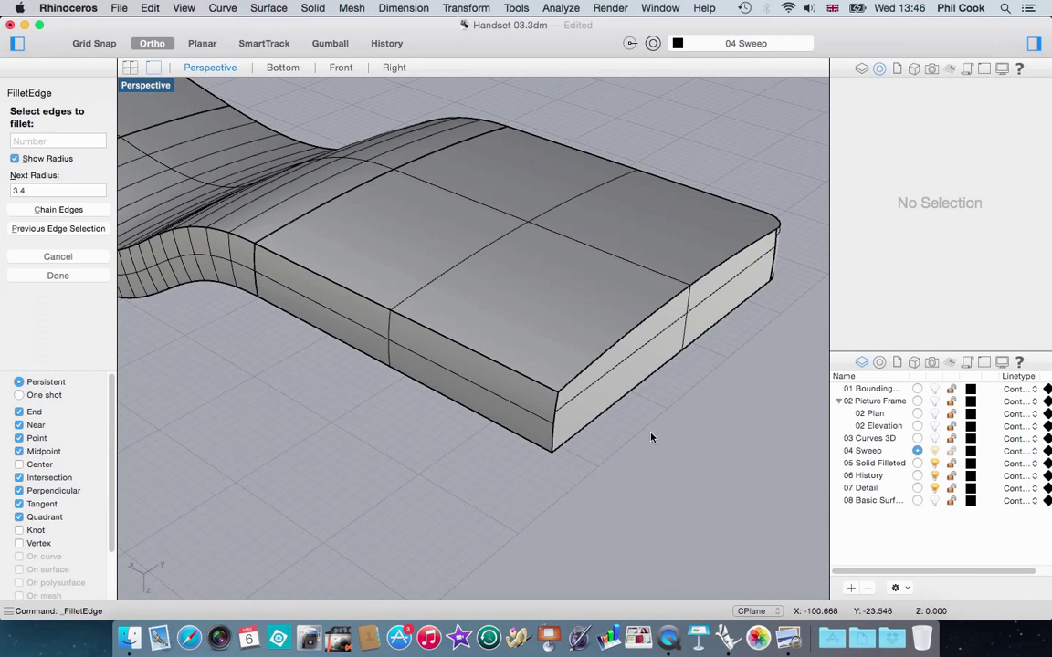
{"action": "left_click", "coordinate": [553, 429]}
{"action": "key", "text": "Return"}
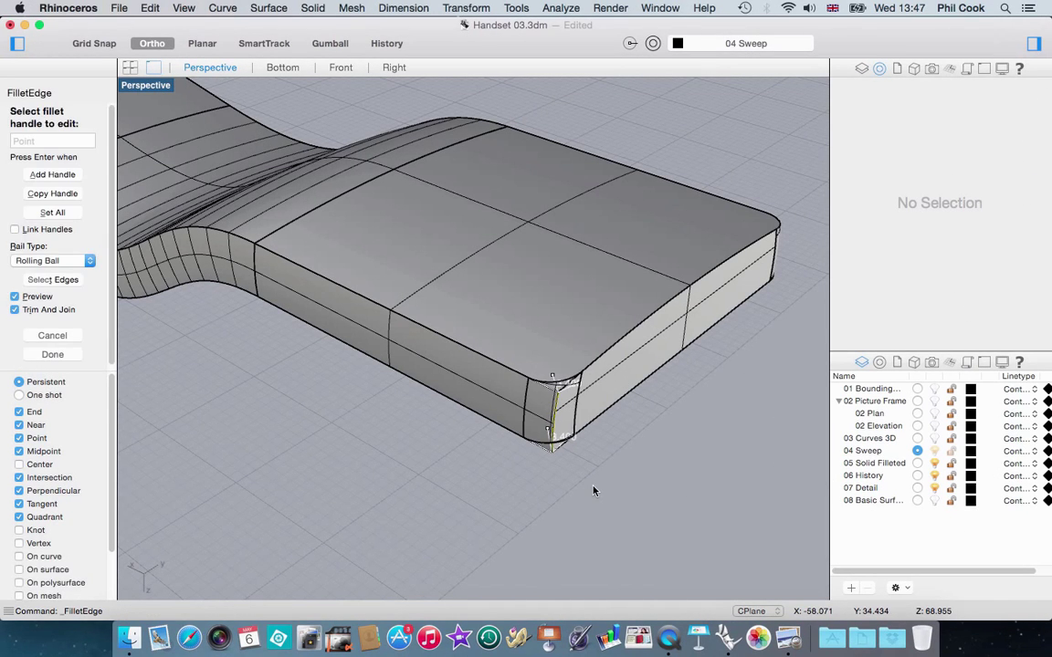
{"action": "key", "text": "Return"}
{"action": "scroll", "coordinate": [653, 372], "scroll_direction": "down", "scroll_amount": 10}
{"action": "right_click_drag", "start_coordinate": [683, 393], "coordinate": [412, 319]}
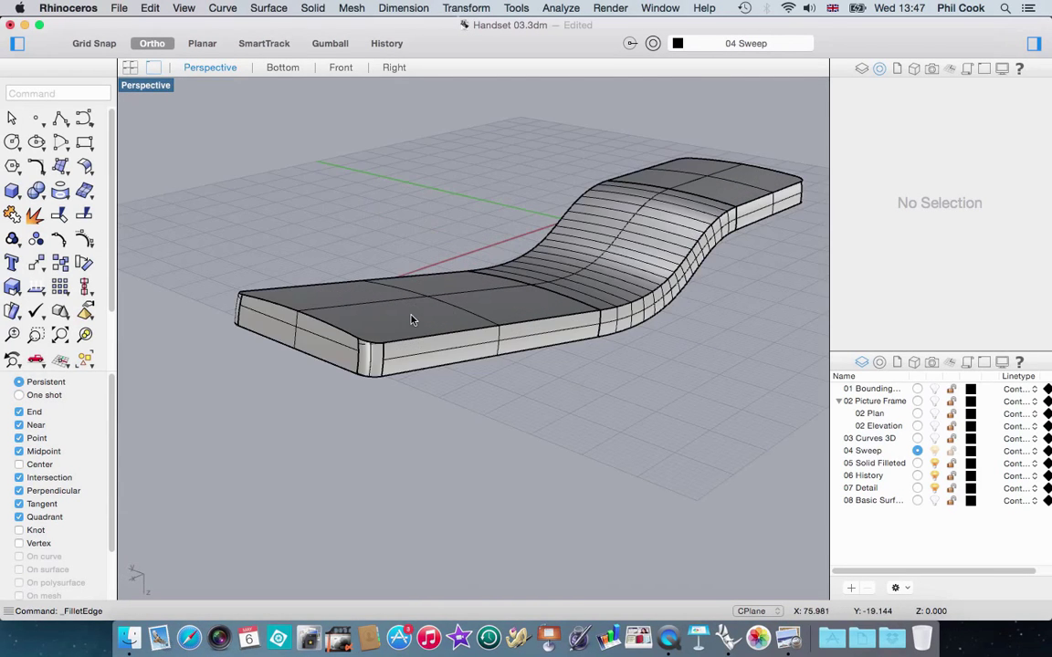
Set the next edge fillet radius to 2 and chain-select the full tangent perimeter of the body's broad outer face.
{"action": "right_click_drag", "start_coordinate": [305, 402], "coordinate": [290, 399]}
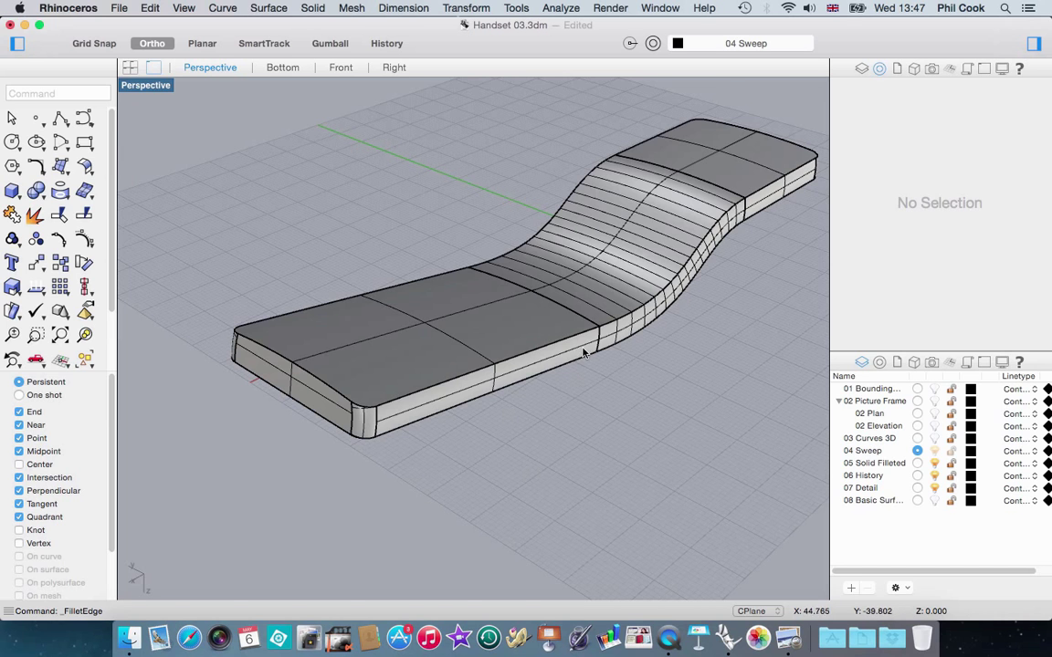
{"action": "right_click_drag", "start_coordinate": [411, 460], "coordinate": [406, 453]}
{"action": "scroll", "coordinate": [285, 360], "scroll_direction": "up", "scroll_amount": 3}
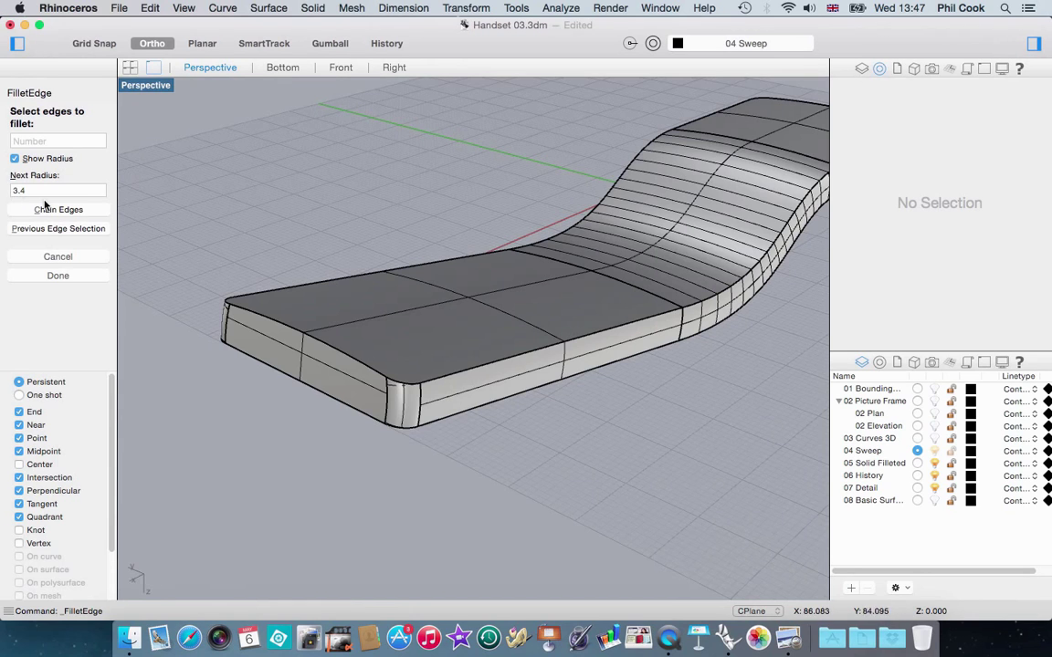
{"action": "double_click", "coordinate": [37, 190]}
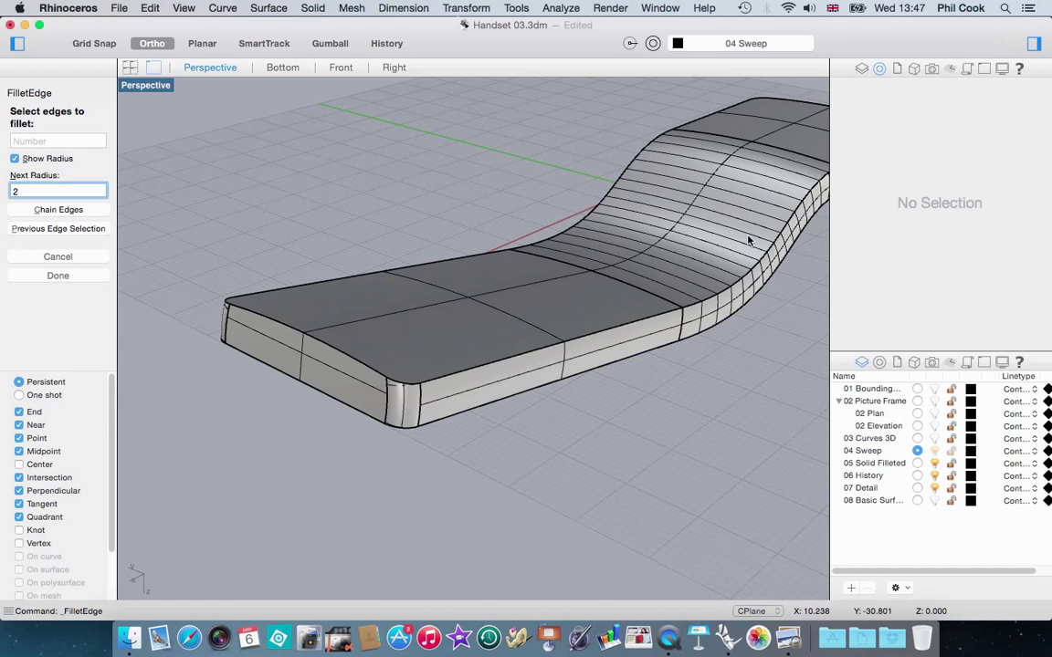
{"action": "left_click", "coordinate": [37, 210]}
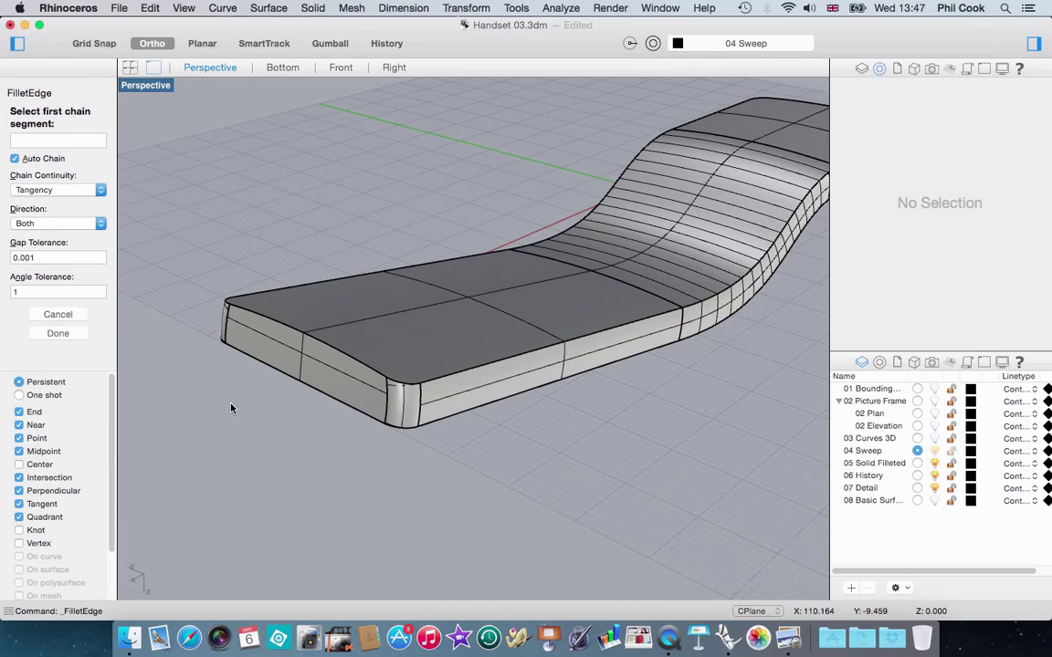
{"action": "left_click", "coordinate": [346, 360]}
{"action": "scroll", "coordinate": [301, 384], "scroll_direction": "down", "scroll_amount": 5}
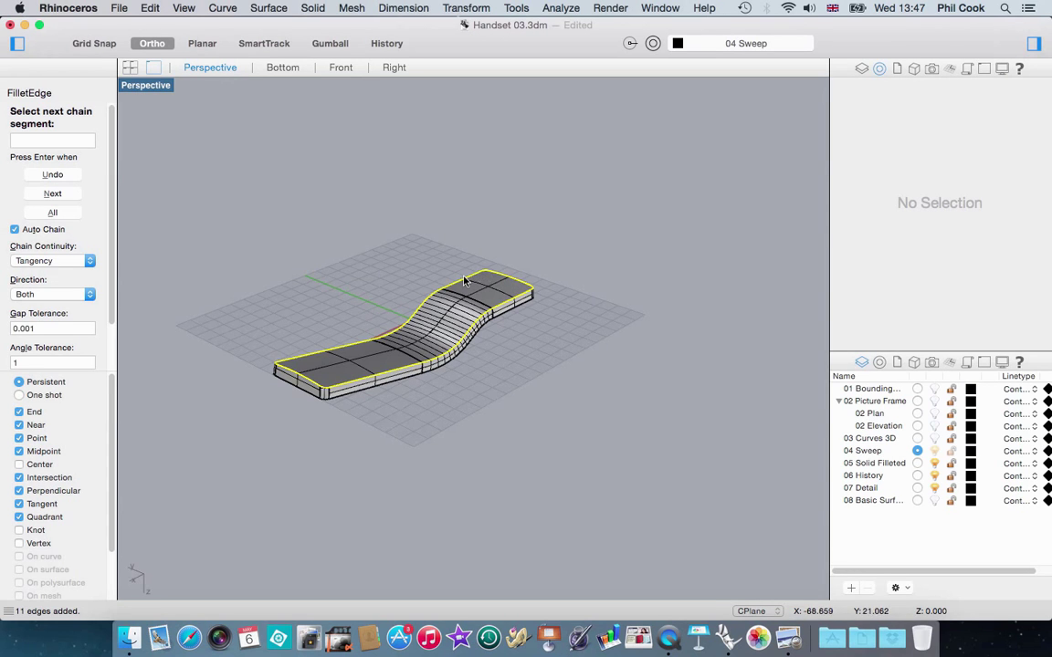
{"action": "scroll", "coordinate": [260, 422], "scroll_direction": "up", "scroll_amount": 3}
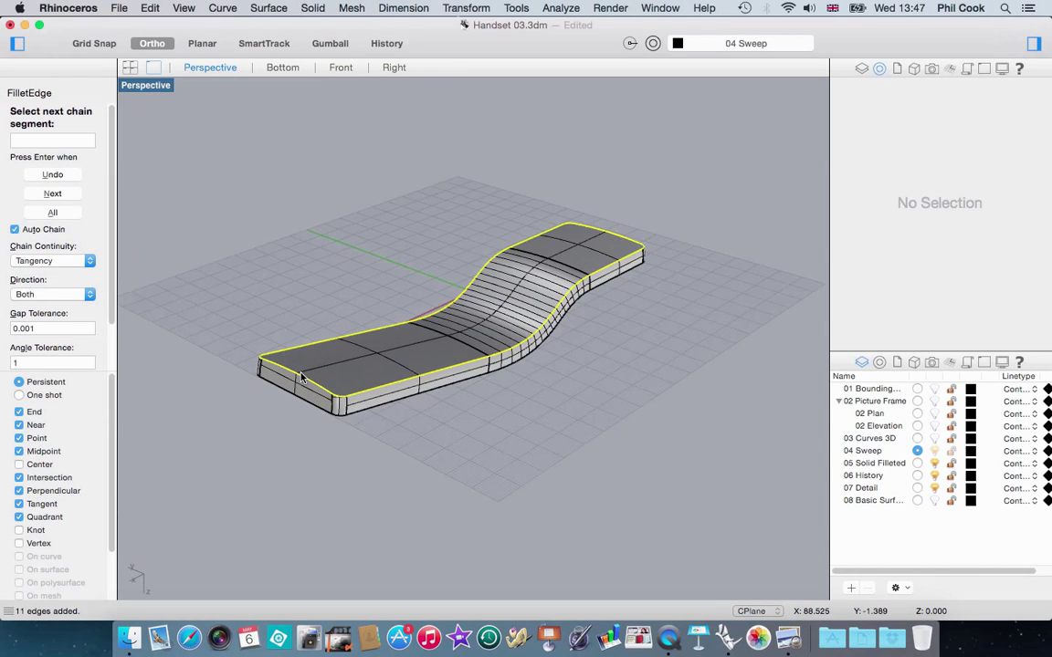
{"action": "scroll", "coordinate": [324, 426], "scroll_direction": "up", "scroll_amount": 3}
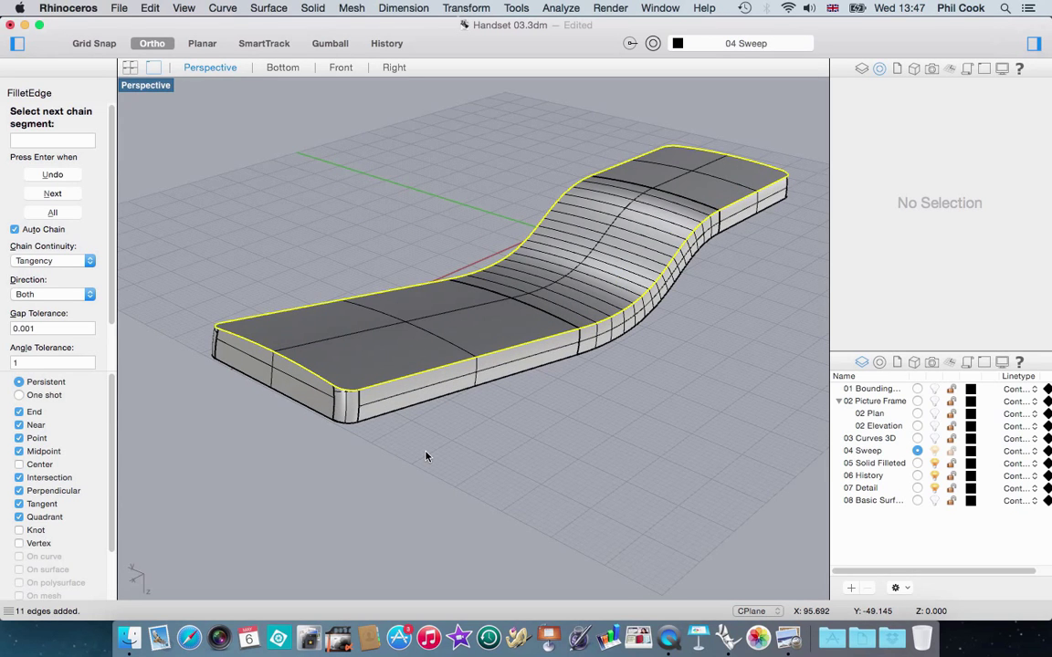
Accept the chained perimeter edges, check the fillet preview around the corners, and apply the radius 2 fillet.
{"action": "key", "text": "Return"}
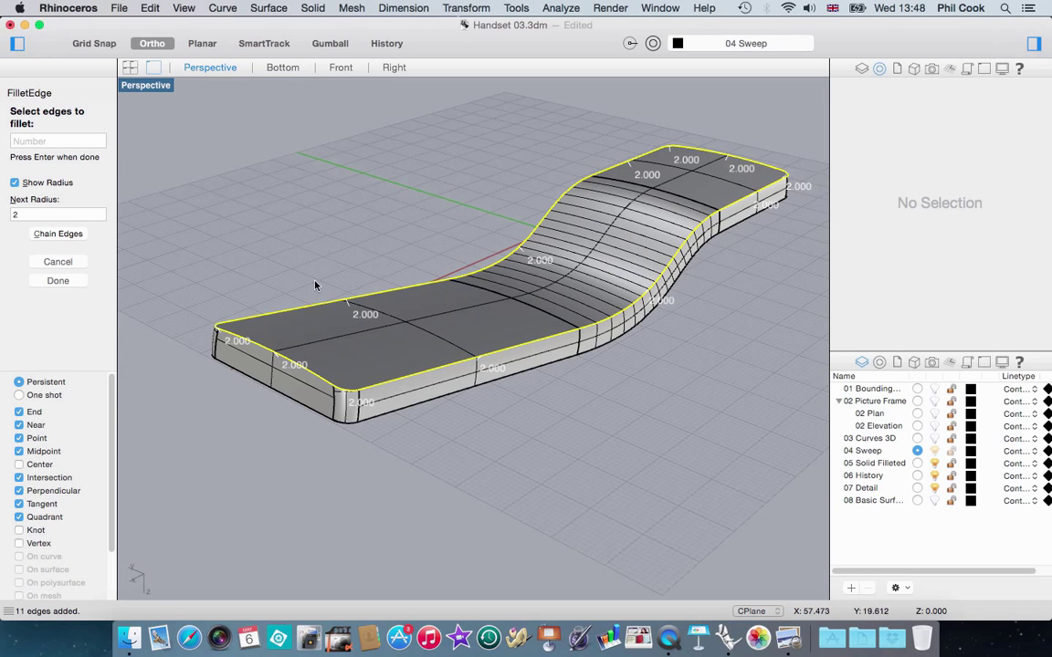
{"action": "key", "text": "Return"}
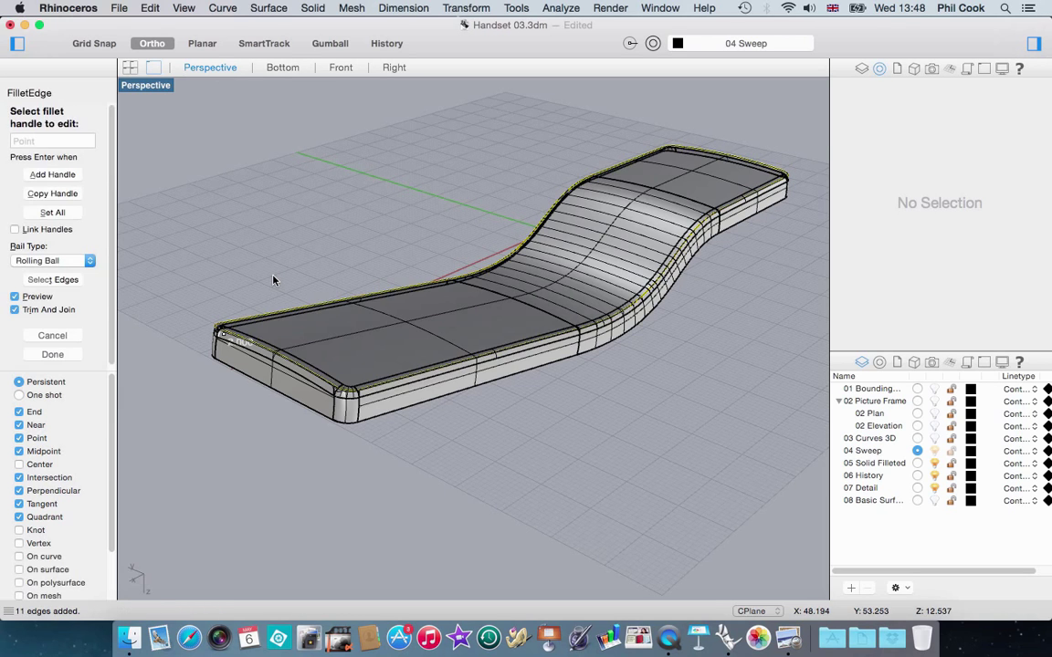
{"action": "scroll", "coordinate": [271, 420], "scroll_direction": "up", "scroll_amount": 3}
{"action": "right_click_drag", "start_coordinate": [335, 464], "coordinate": [468, 404]}
{"action": "scroll", "coordinate": [344, 354], "scroll_direction": "down", "scroll_amount": 5}
{"action": "scroll", "coordinate": [628, 388], "scroll_direction": "up", "scroll_amount": 8}
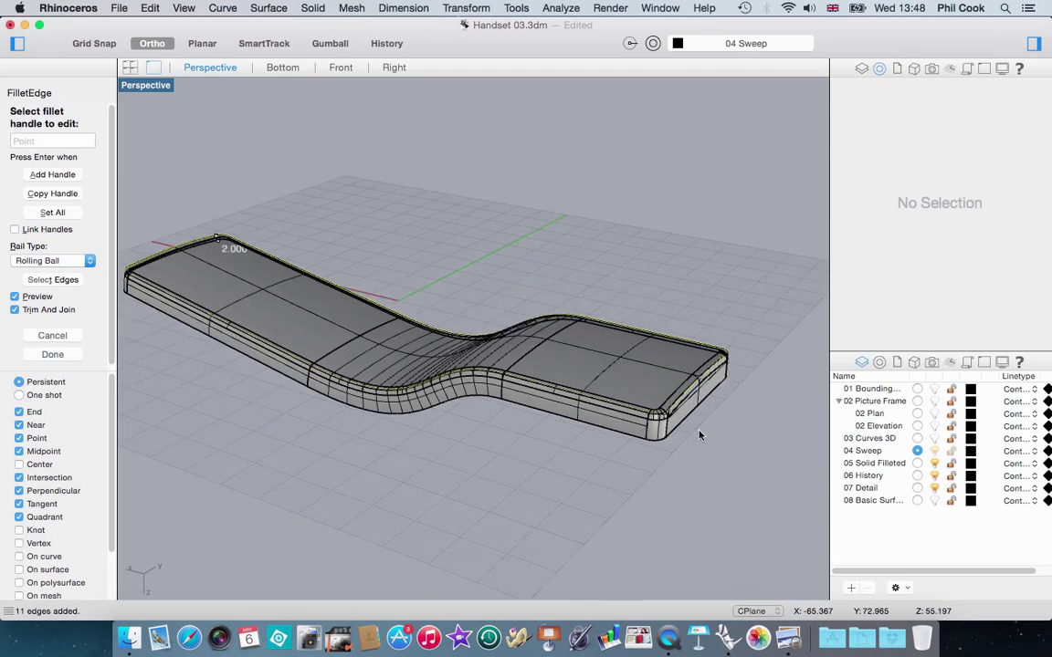
{"action": "scroll", "coordinate": [651, 380], "scroll_direction": "down", "scroll_amount": 8}
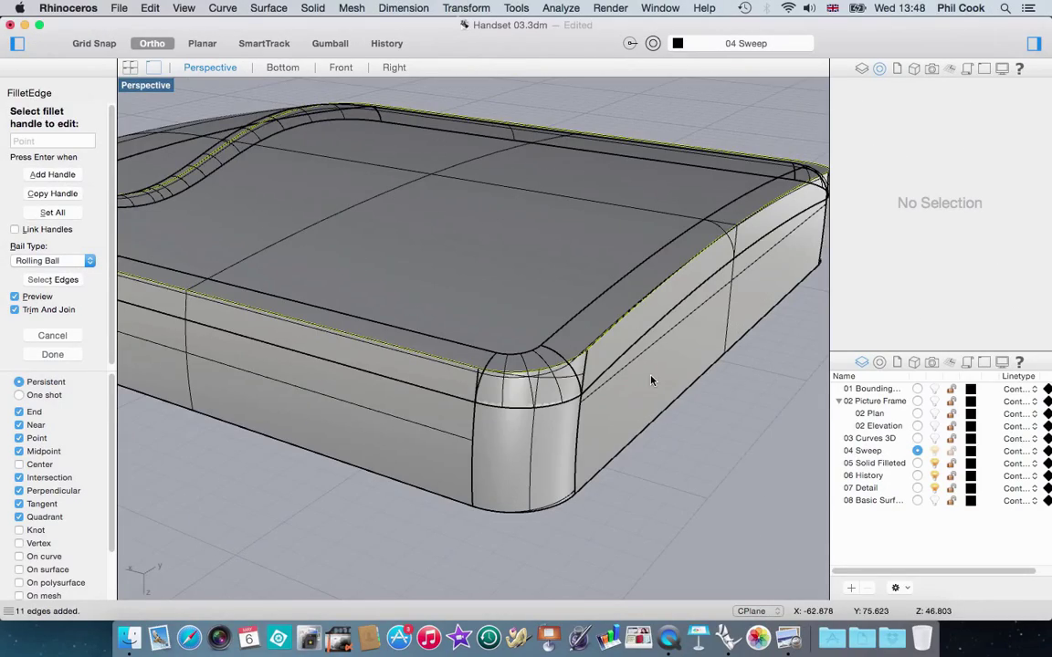
{"action": "right_click_drag", "start_coordinate": [639, 393], "coordinate": [521, 463]}
{"action": "scroll", "coordinate": [522, 463], "scroll_direction": "up", "scroll_amount": 5}
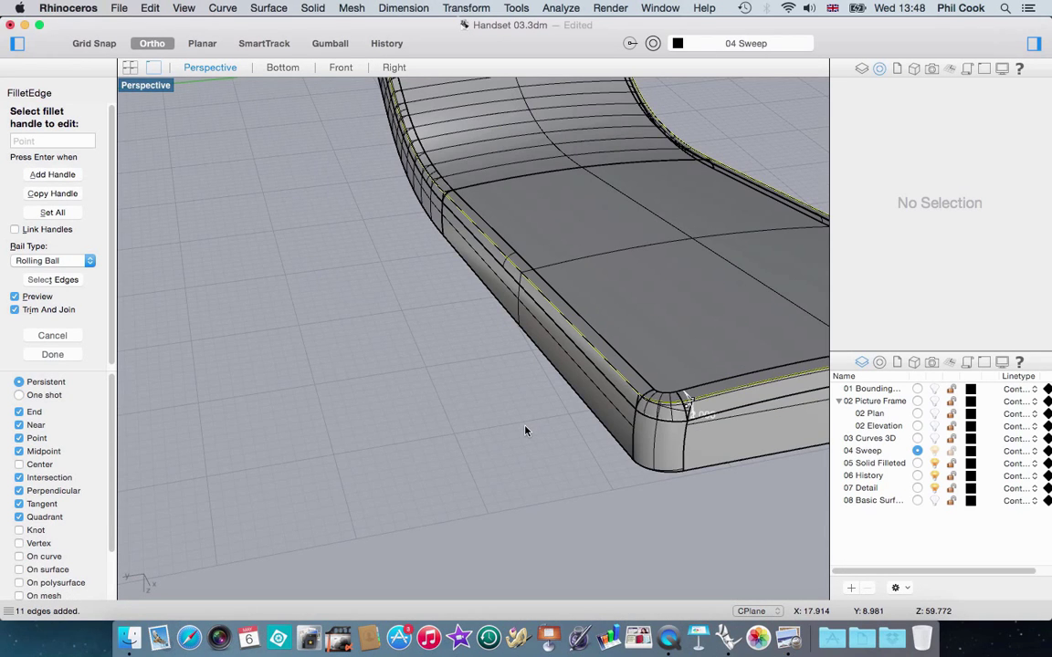
{"action": "key", "text": "Return"}
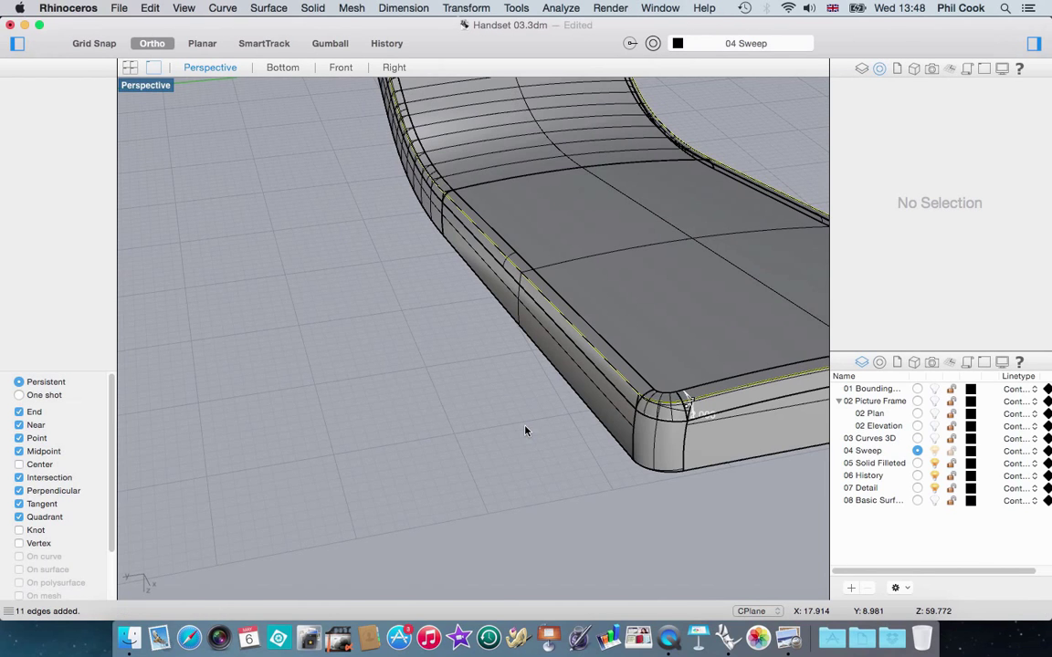
Inspect the filleted body from several angles and view it in Rendered display mode.
{"action": "scroll", "coordinate": [525, 430], "scroll_direction": "down", "scroll_amount": 10}
{"action": "right_click_drag", "start_coordinate": [462, 351], "coordinate": [638, 358]}
{"action": "right_click_drag", "start_coordinate": [536, 407], "coordinate": [287, 488]}
{"action": "scroll", "coordinate": [288, 489], "scroll_direction": "up", "scroll_amount": 2}
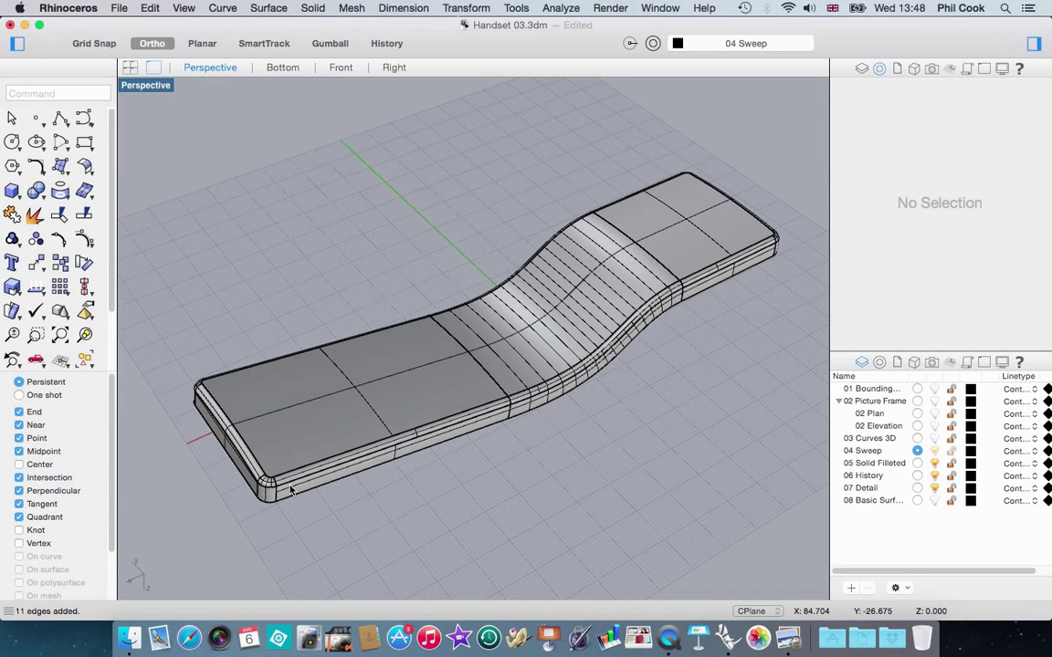
{"action": "right_click_drag", "start_coordinate": [439, 348], "coordinate": [349, 334]}
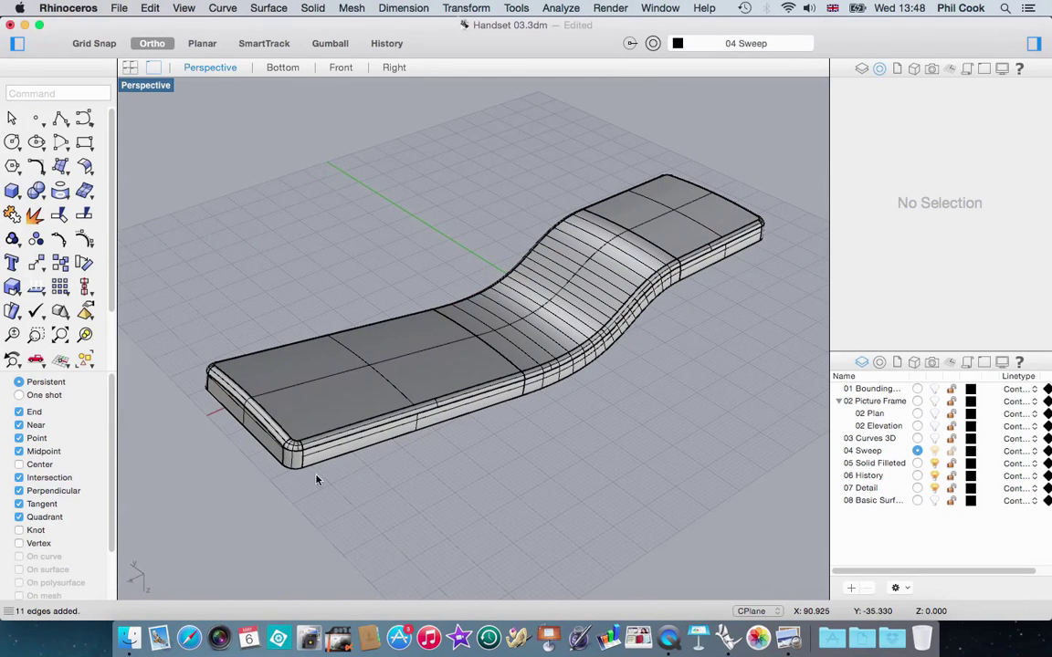
{"action": "scroll", "coordinate": [318, 479], "scroll_direction": "up", "scroll_amount": 3}
{"action": "right_click_drag", "start_coordinate": [470, 425], "coordinate": [292, 292]}
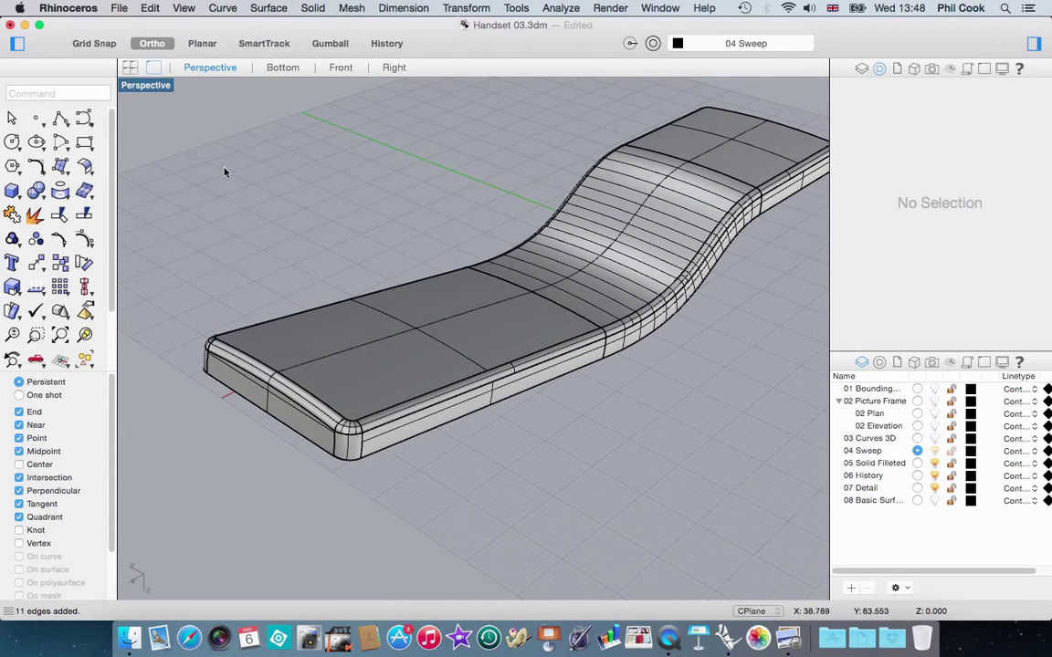
{"action": "left_click", "coordinate": [166, 88]}
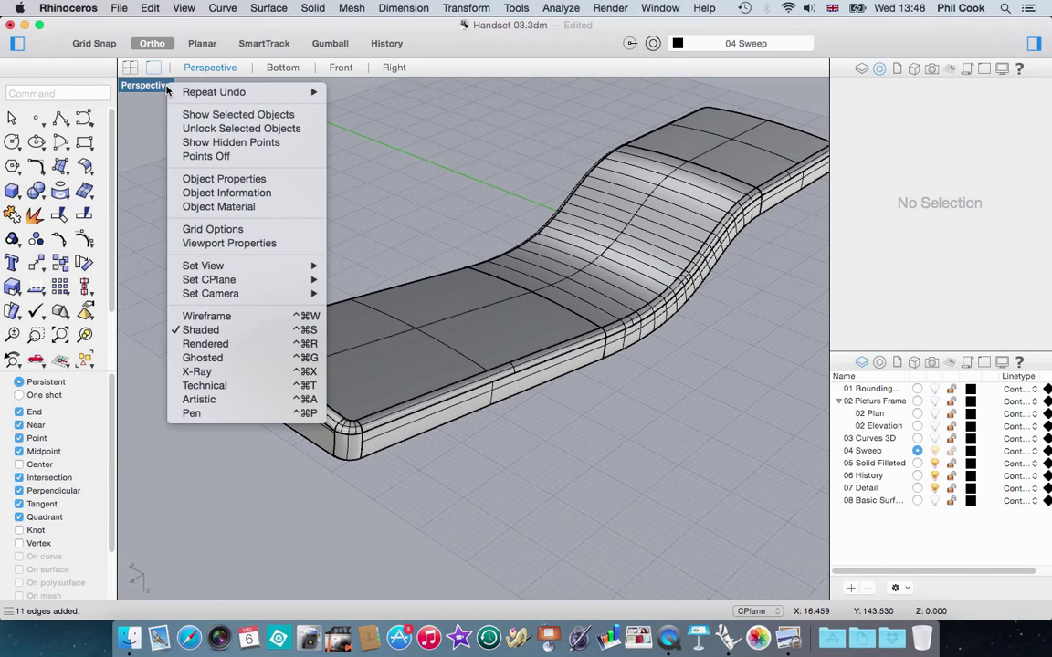
{"action": "left_click", "coordinate": [230, 344]}
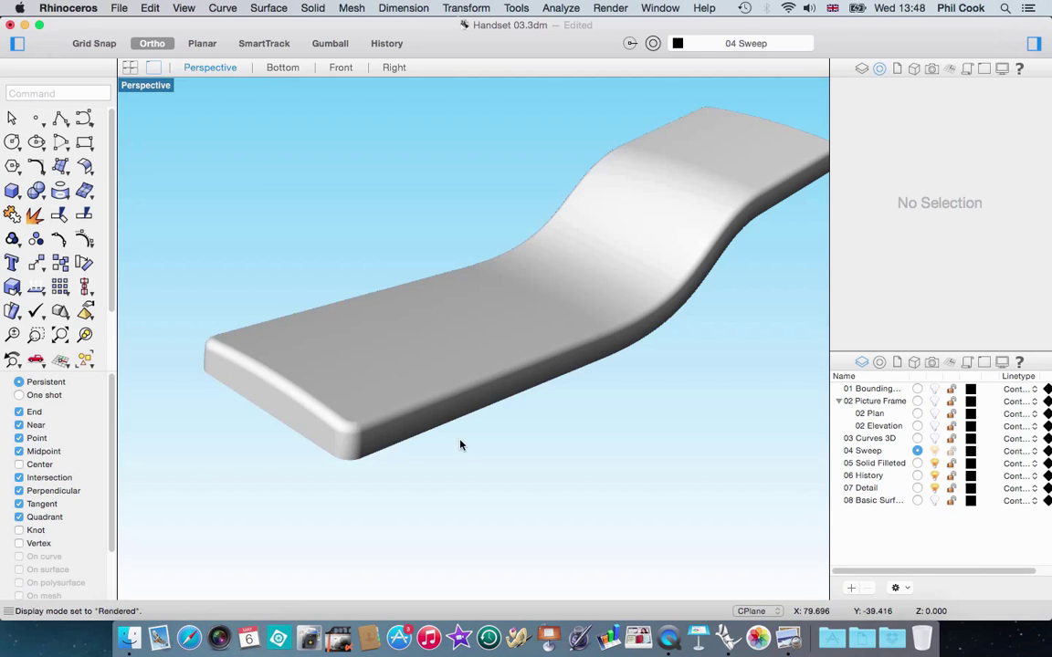
{"action": "mouse_move", "coordinate": [462, 445]}
{"action": "right_mouse_down"}
{"action": "mouse_move", "coordinate": [483, 437]}
{"action": "mouse_move", "coordinate": [479, 366]}
{"action": "mouse_move", "coordinate": [461, 449]}
{"action": "right_mouse_up"}
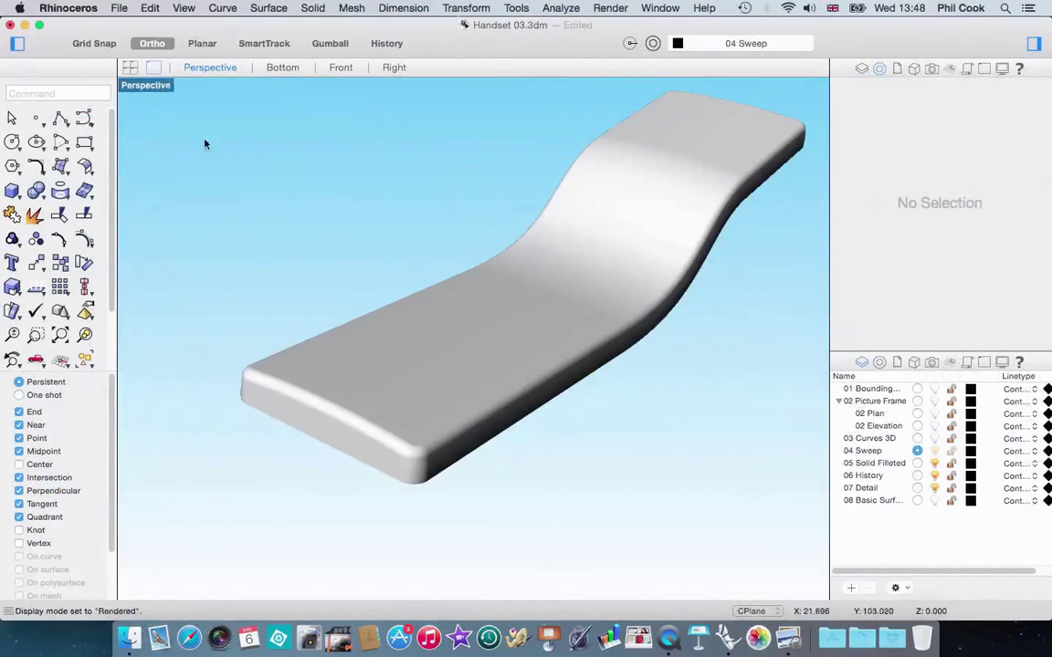
Return the perspective viewport to Shaded display mode with the whole body in view.
{"action": "left_click", "coordinate": [146, 83]}
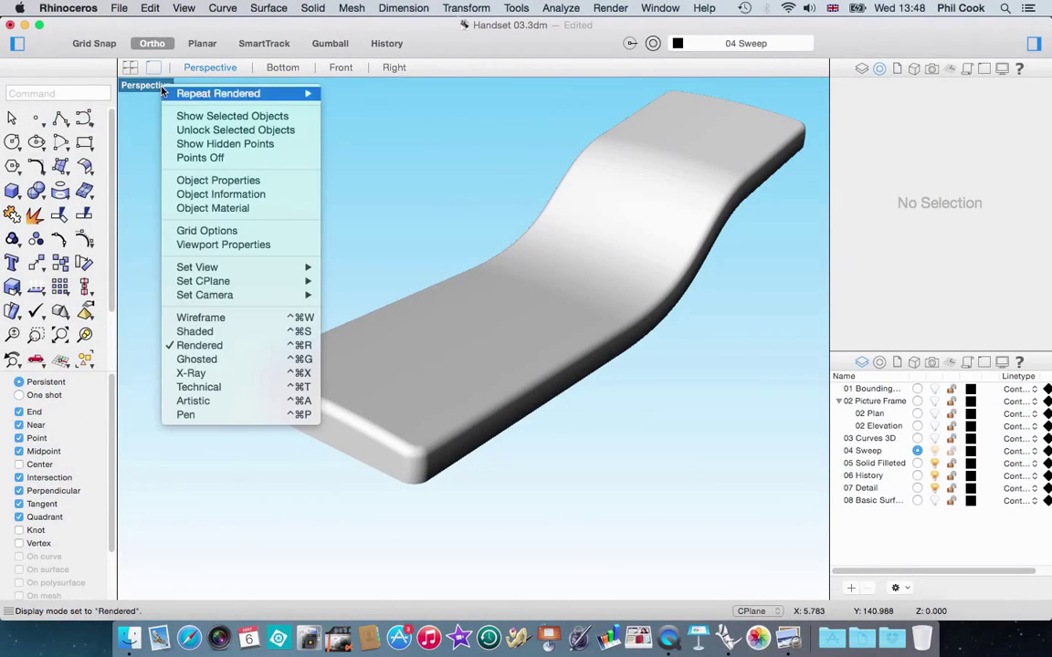
{"action": "left_click", "coordinate": [262, 331]}
{"action": "scroll", "coordinate": [269, 379], "scroll_direction": "down", "scroll_amount": 3}
{"action": "mouse_move", "coordinate": [269, 380]}
{"action": "right_mouse_down"}
{"action": "mouse_move", "coordinate": [482, 427]}
{"action": "mouse_move", "coordinate": [465, 393]}
{"action": "mouse_move", "coordinate": [498, 415]}
{"action": "mouse_move", "coordinate": [275, 366]}
{"action": "right_mouse_up"}
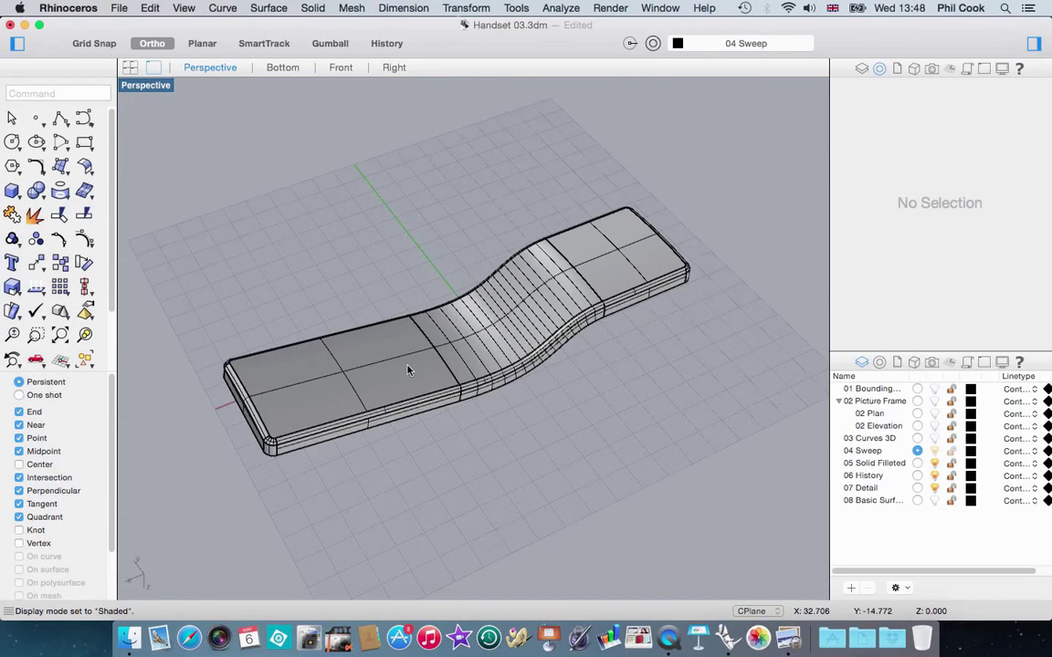
{"action": "scroll", "coordinate": [408, 369], "scroll_direction": "up", "scroll_amount": 2}
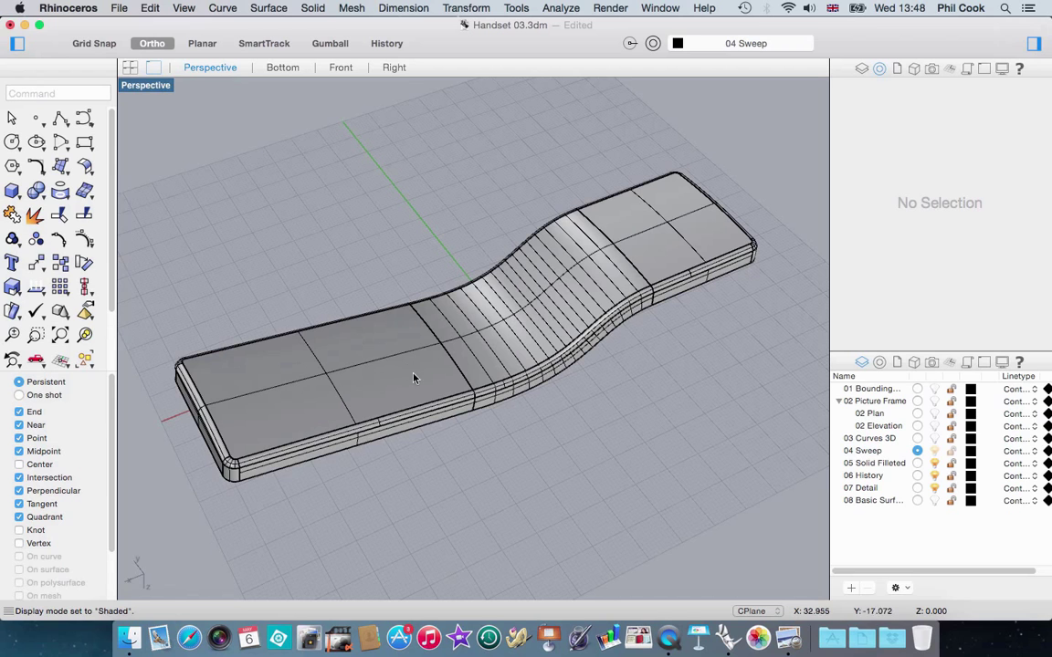
Run environment map surface analysis on the filleted body, move its options clear of the model, and examine the reflections with the body deselected.
{"action": "left_click", "coordinate": [539, 367]}
{"action": "left_click", "coordinate": [560, 8]}
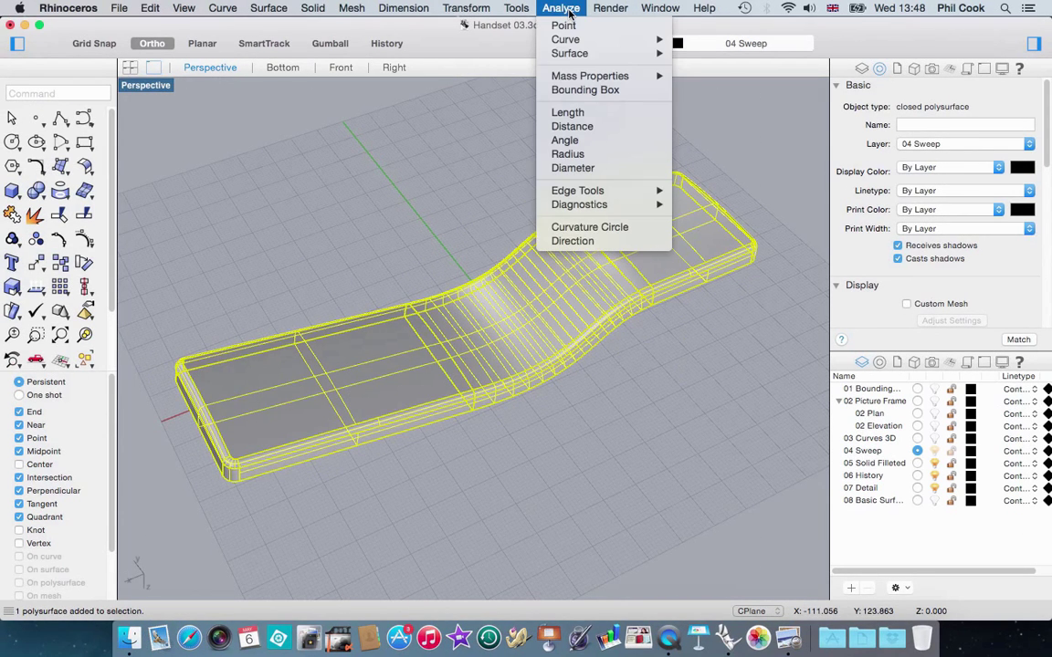
{"action": "left_click", "coordinate": [727, 80]}
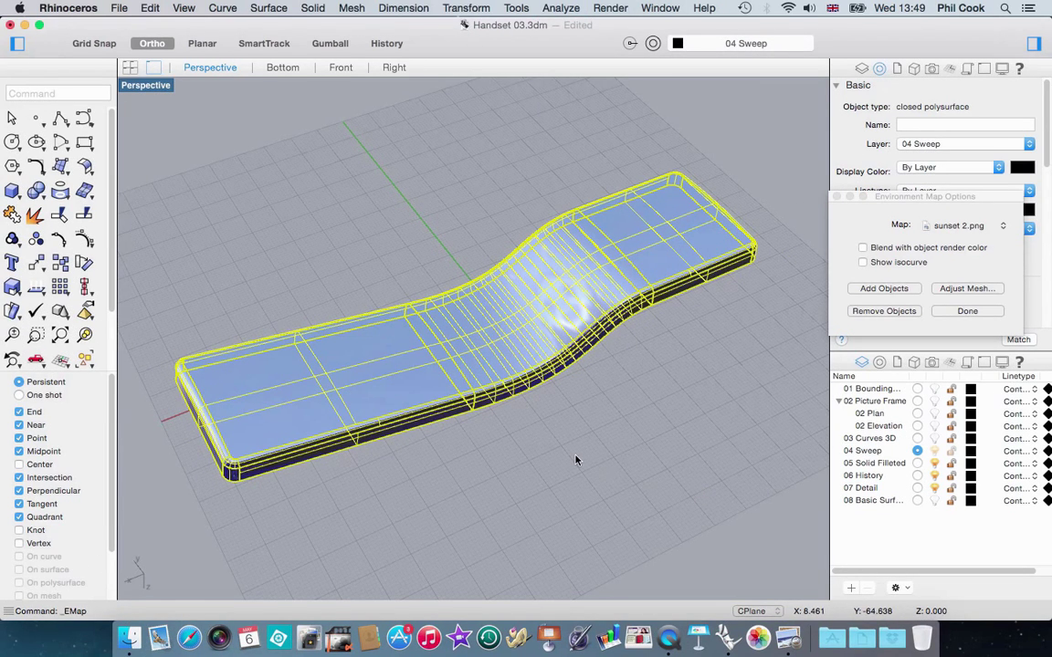
{"action": "left_click_drag", "start_coordinate": [900, 199], "coordinate": [290, 124]}
{"action": "left_click", "coordinate": [429, 493]}
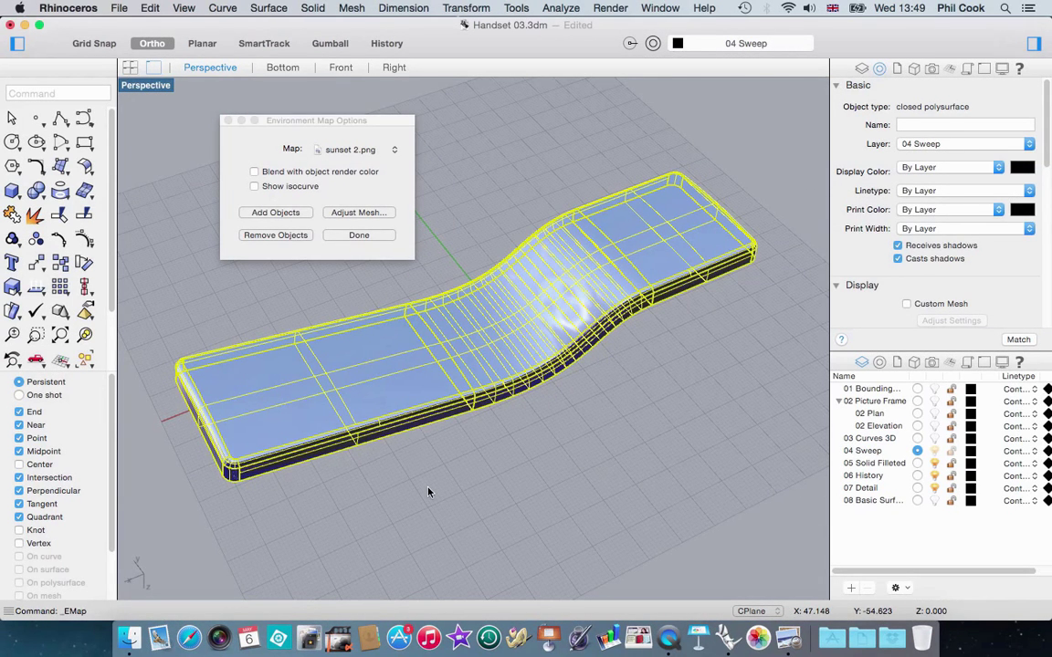
{"action": "left_click", "coordinate": [326, 305]}
{"action": "right_click_drag", "start_coordinate": [429, 451], "coordinate": [462, 284]}
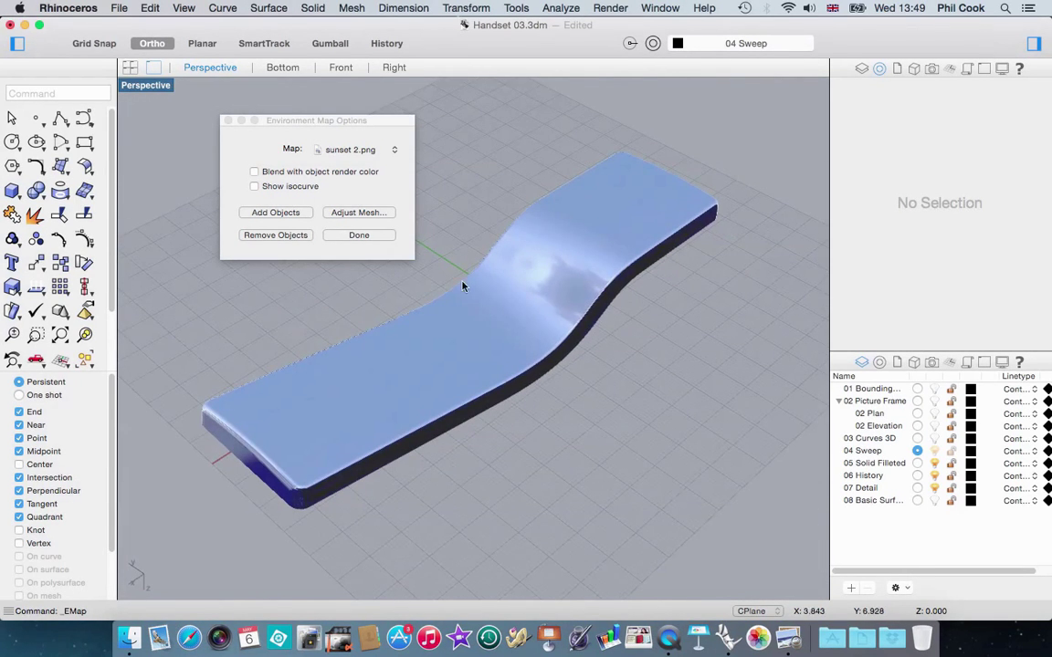
Change the environment map to brushed_silver.jpg, examine the reflections on the filleted corners and edges, and end the analysis.
{"action": "left_click", "coordinate": [383, 152]}
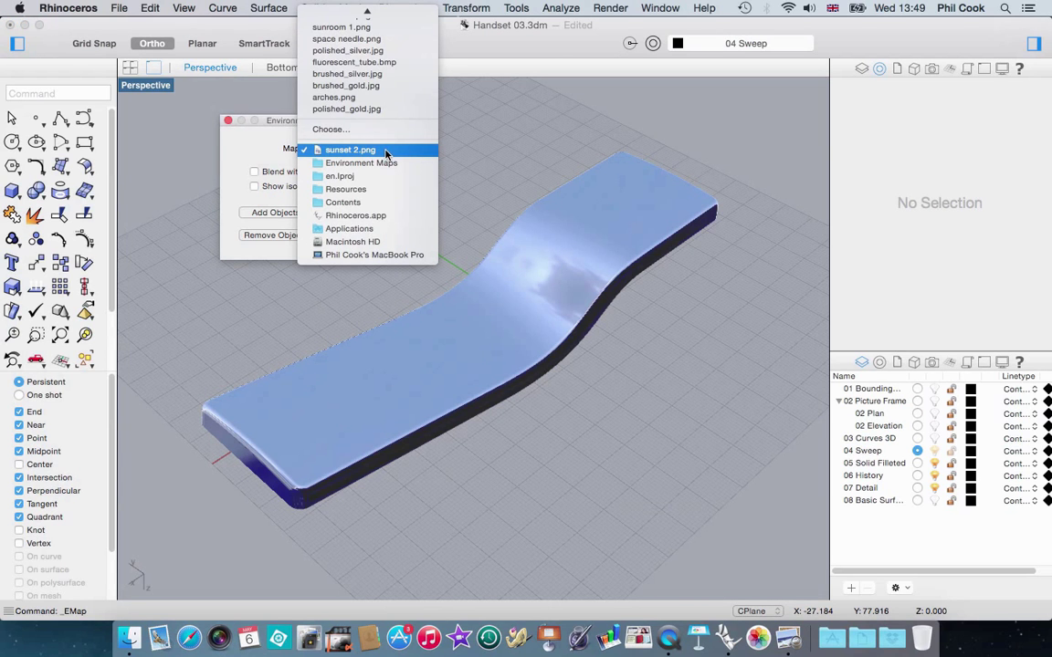
{"action": "left_click", "coordinate": [347, 74]}
{"action": "right_click_drag", "start_coordinate": [607, 371], "coordinate": [605, 336]}
{"action": "scroll", "coordinate": [300, 452], "scroll_direction": "up", "scroll_amount": 5}
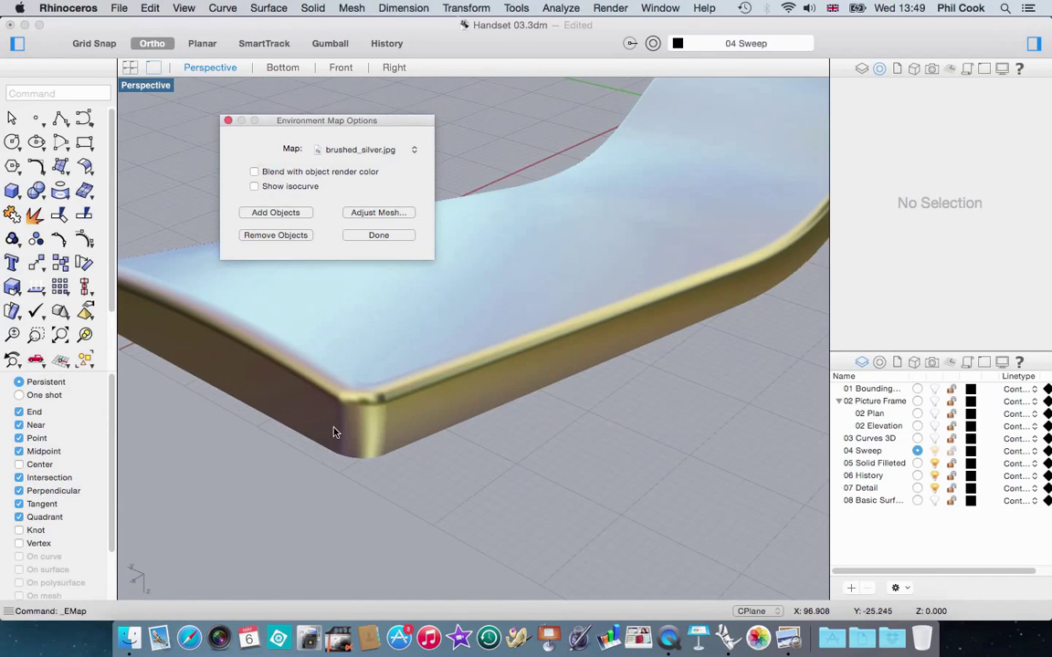
{"action": "scroll", "coordinate": [378, 454], "scroll_direction": "down", "scroll_amount": 5}
{"action": "mouse_move", "coordinate": [473, 455]}
{"action": "right_mouse_down"}
{"action": "mouse_move", "coordinate": [480, 533]}
{"action": "mouse_move", "coordinate": [526, 439]}
{"action": "mouse_move", "coordinate": [369, 461]}
{"action": "mouse_move", "coordinate": [423, 518]}
{"action": "mouse_move", "coordinate": [413, 389]}
{"action": "right_mouse_up"}
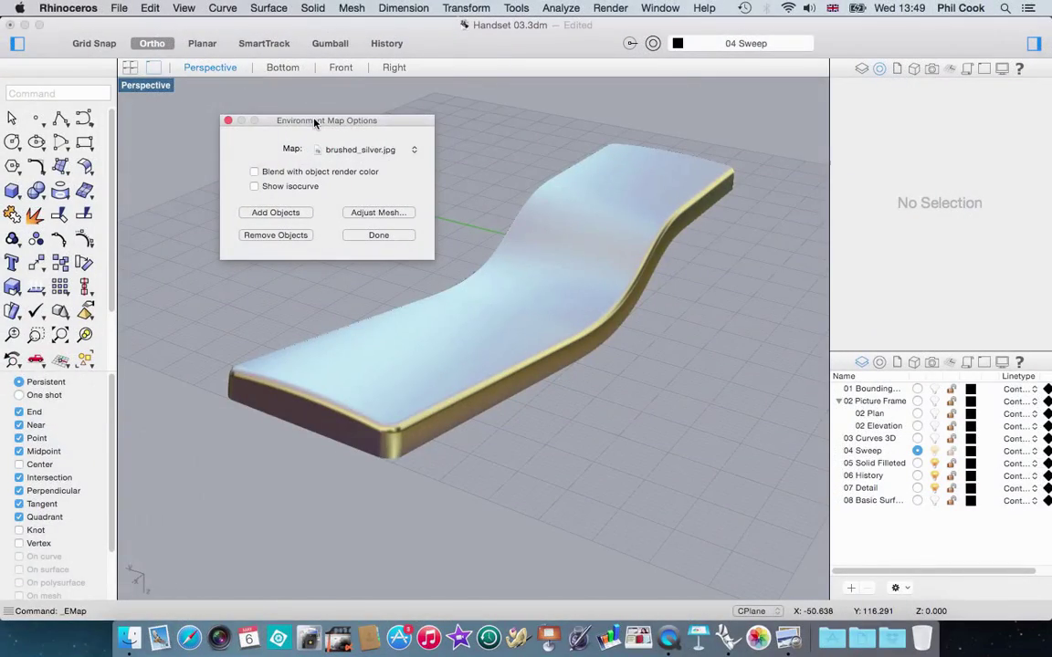
{"action": "left_click", "coordinate": [228, 120]}
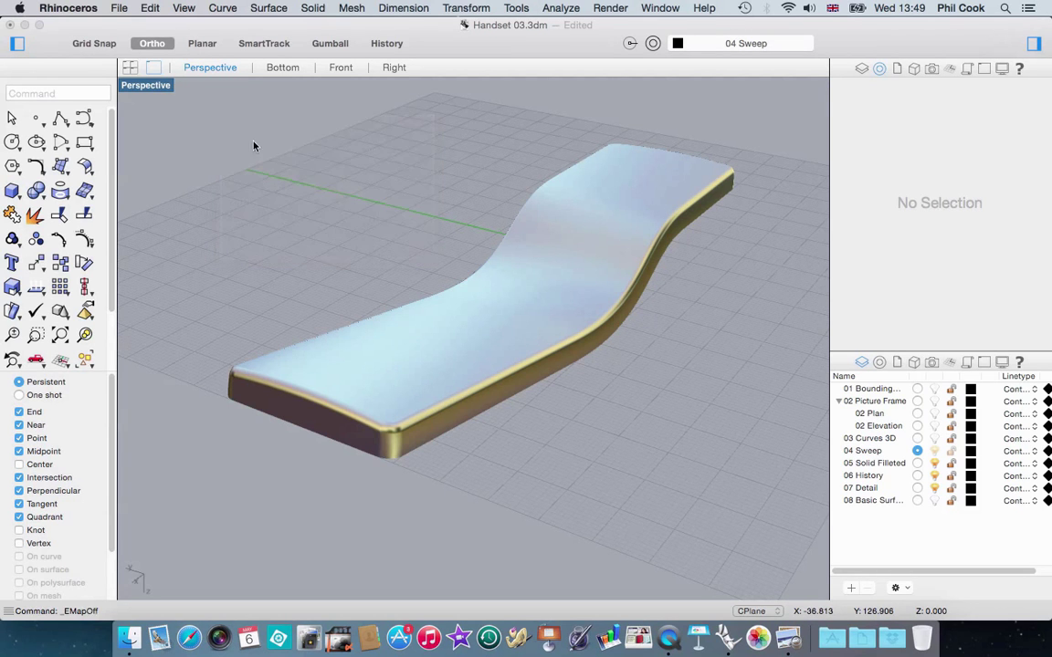
Show the two hidden solids and hide the larger overhanging one, keeping the smaller inset solid on top of the filleted body.
{"action": "right_click_drag", "start_coordinate": [497, 459], "coordinate": [494, 201]}
{"action": "scroll", "coordinate": [558, 217], "scroll_direction": "down", "scroll_amount": 7}
{"action": "right_click_drag", "start_coordinate": [619, 290], "coordinate": [484, 323]}
{"action": "scroll", "coordinate": [350, 258], "scroll_direction": "up", "scroll_amount": 4}
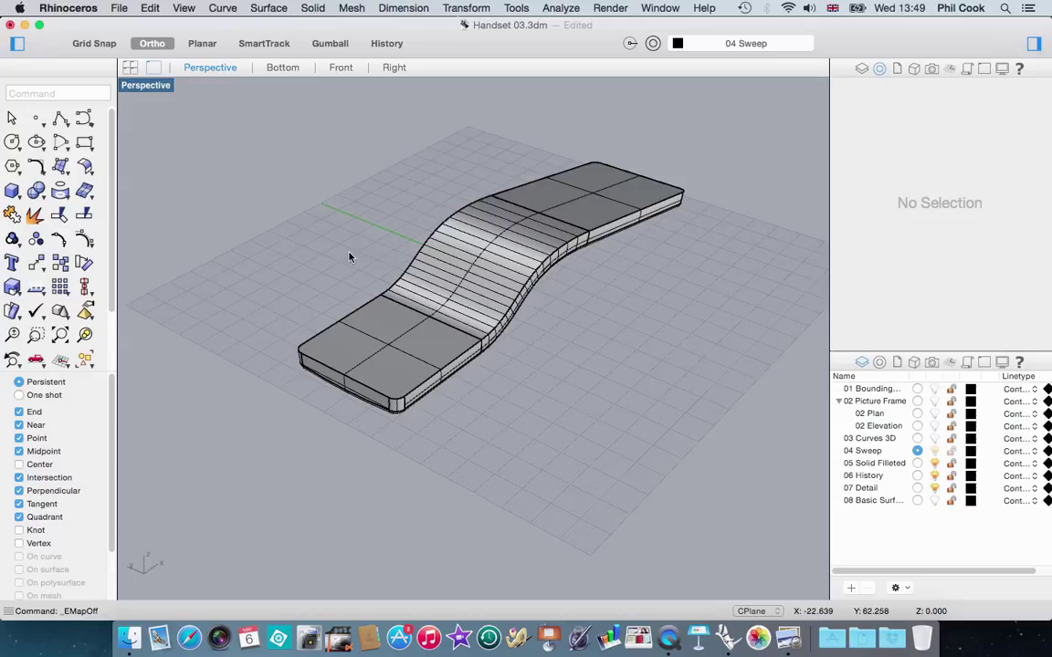
{"action": "key", "text": "ctrl+alt+h"}
{"action": "scroll", "coordinate": [337, 319], "scroll_direction": "up", "scroll_amount": 8}
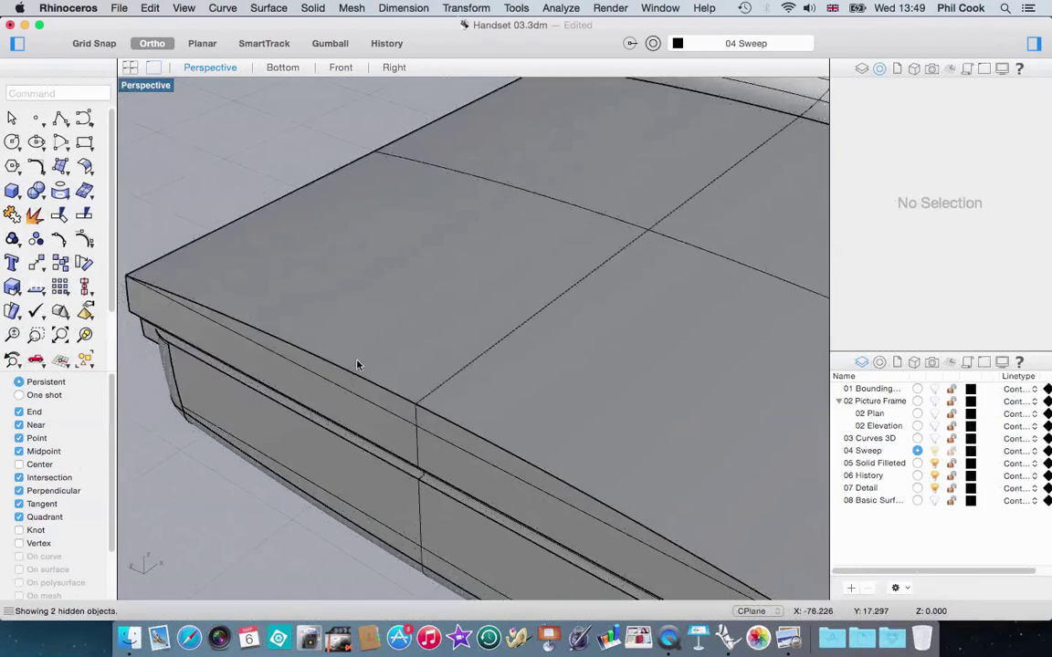
{"action": "scroll", "coordinate": [357, 366], "scroll_direction": "down", "scroll_amount": 8}
{"action": "left_click", "coordinate": [369, 364]}
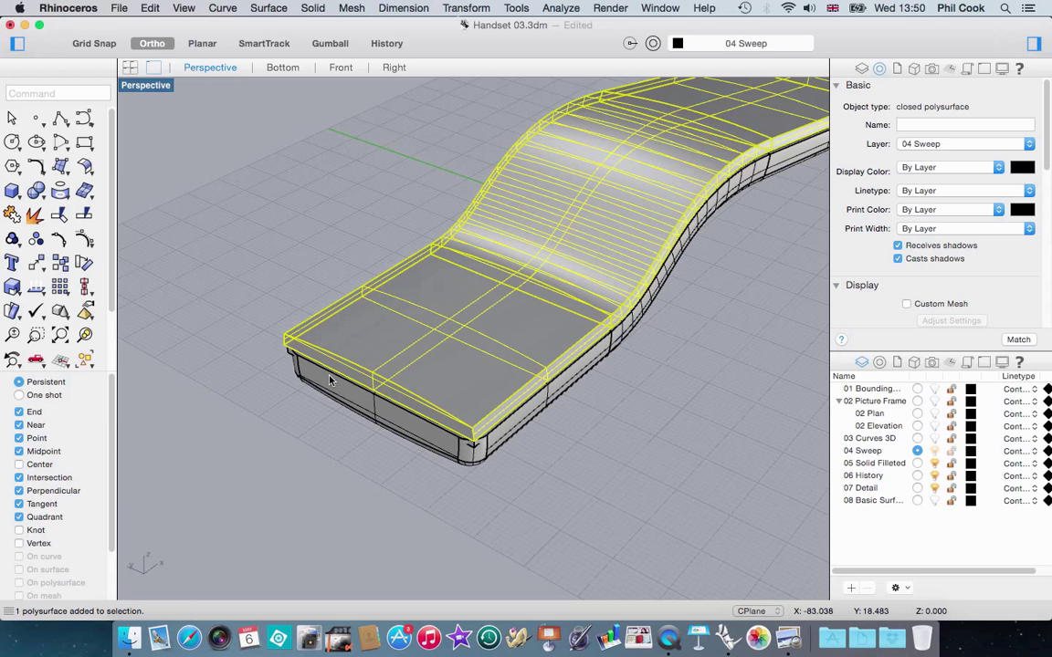
{"action": "key", "text": "ctrl+h"}
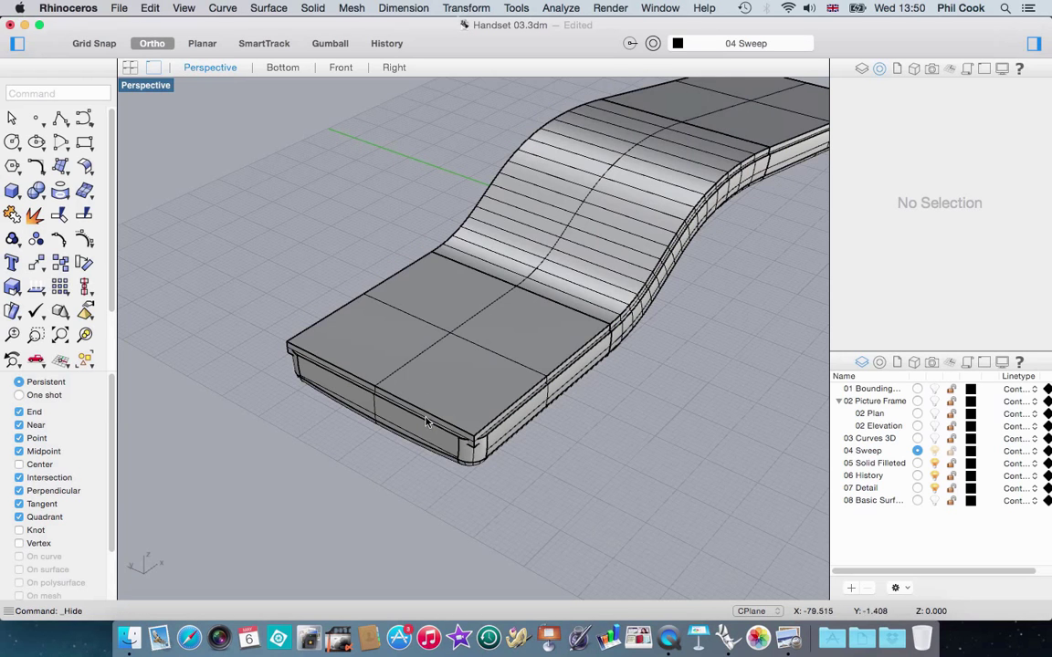
Fillet one vertical corner edge of the inset solid at the near end with a radius of 3.
{"action": "scroll", "coordinate": [474, 453], "scroll_direction": "up", "scroll_amount": 5}
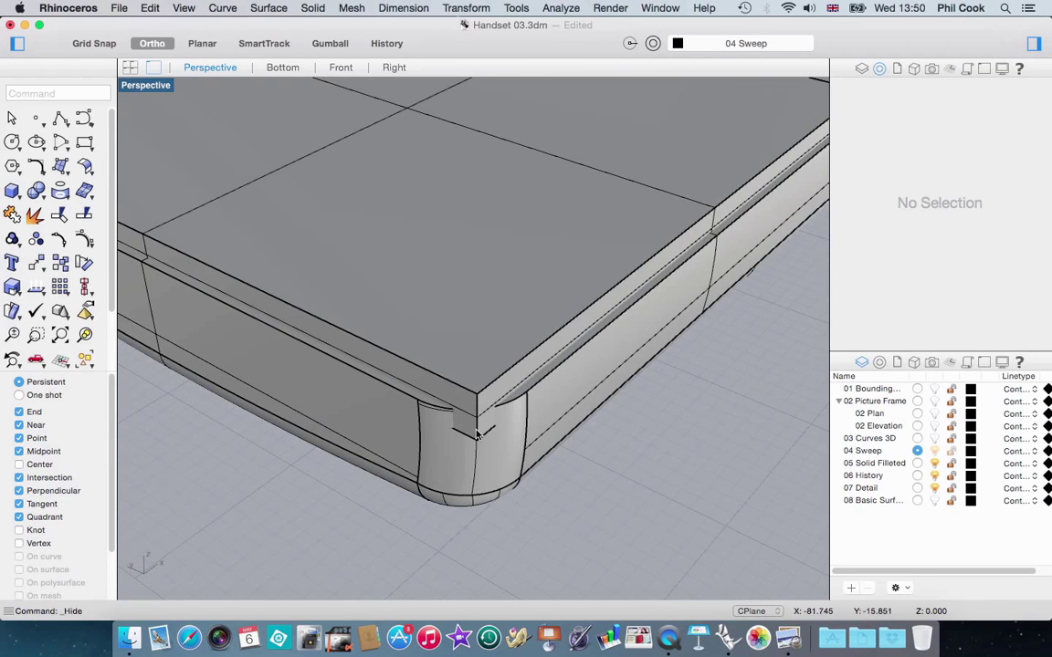
{"action": "scroll", "coordinate": [390, 446], "scroll_direction": "down", "scroll_amount": 3}
{"action": "right_click_drag", "start_coordinate": [390, 446], "coordinate": [558, 447]}
{"action": "scroll", "coordinate": [413, 454], "scroll_direction": "up", "scroll_amount": 4}
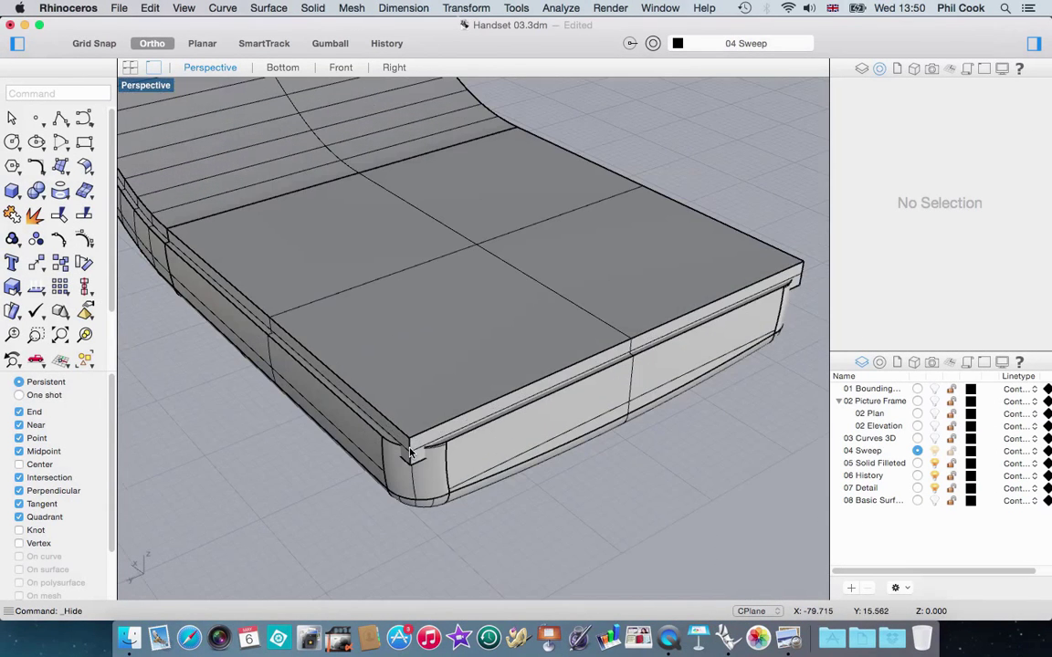
{"action": "left_click", "coordinate": [312, 9]}
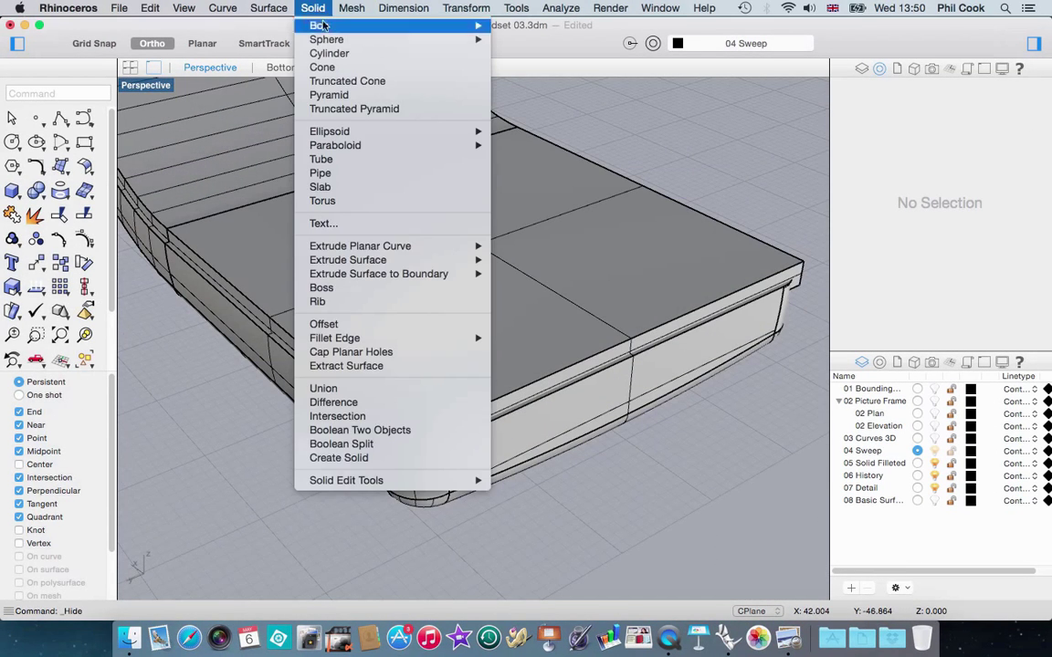
{"action": "mouse_move", "coordinate": [365, 337]}
{"action": "left_click", "coordinate": [516, 337]}
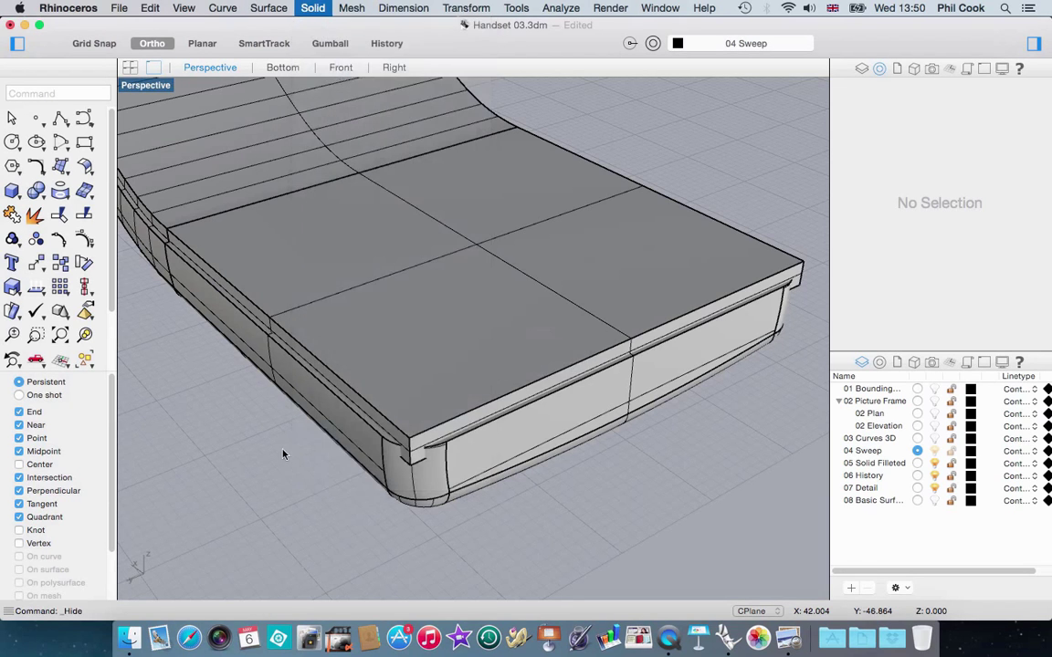
{"action": "left_click", "coordinate": [17, 190]}
{"action": "key", "text": "Return"}
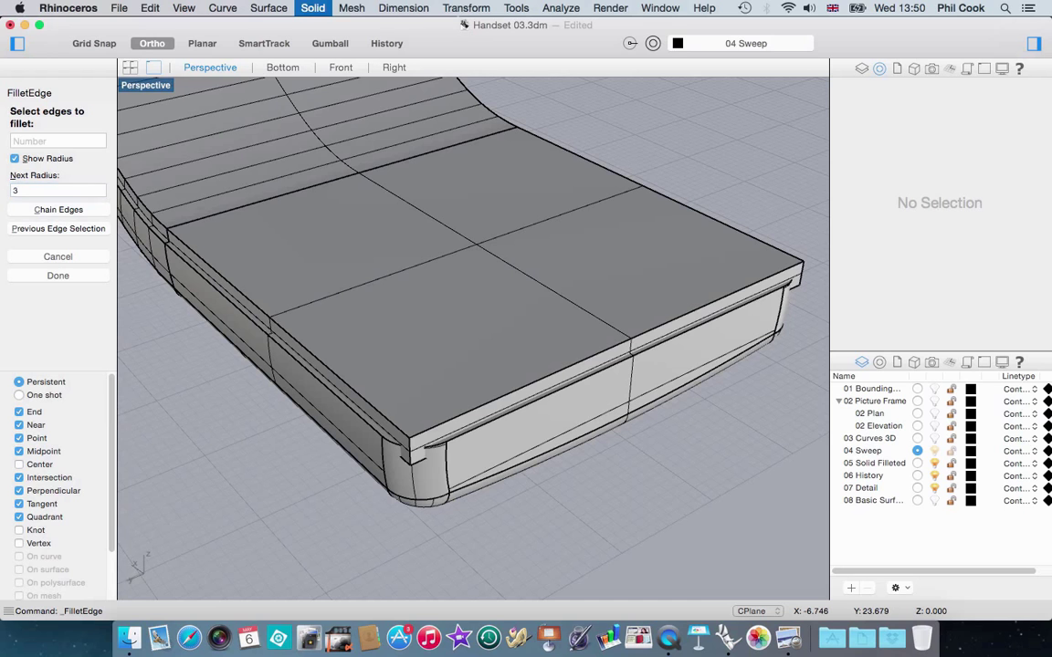
{"action": "left_click", "coordinate": [411, 450]}
{"action": "key", "text": "Return"}
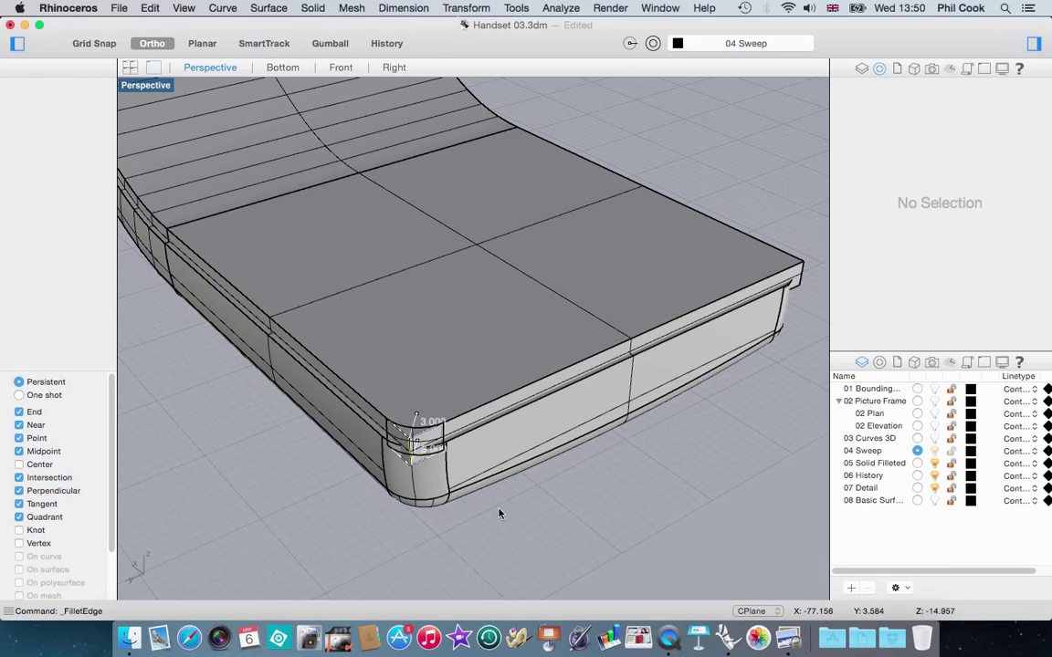
Fillet the inset solid's other vertical corner edge at the same end with a radius of 3.
{"action": "key", "text": "Return"}
{"action": "right_click_drag", "start_coordinate": [498, 512], "coordinate": [389, 465]}
{"action": "scroll", "coordinate": [390, 465], "scroll_direction": "up", "scroll_amount": 5}
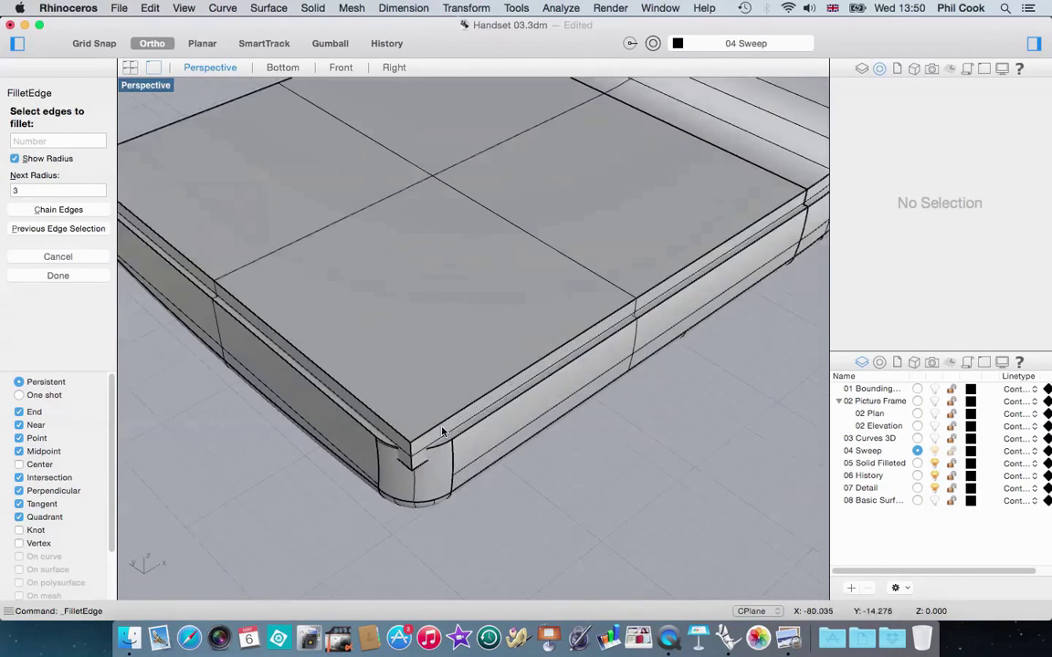
{"action": "key", "text": "Return"}
{"action": "left_click", "coordinate": [420, 463]}
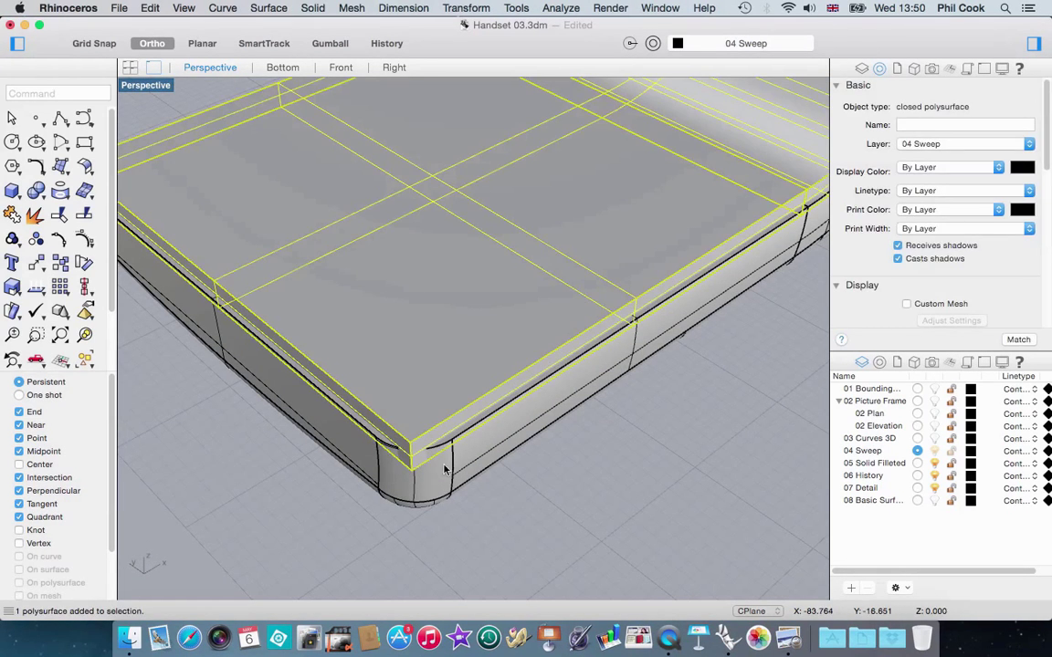
{"action": "key", "text": "Return"}
{"action": "left_click", "coordinate": [412, 459]}
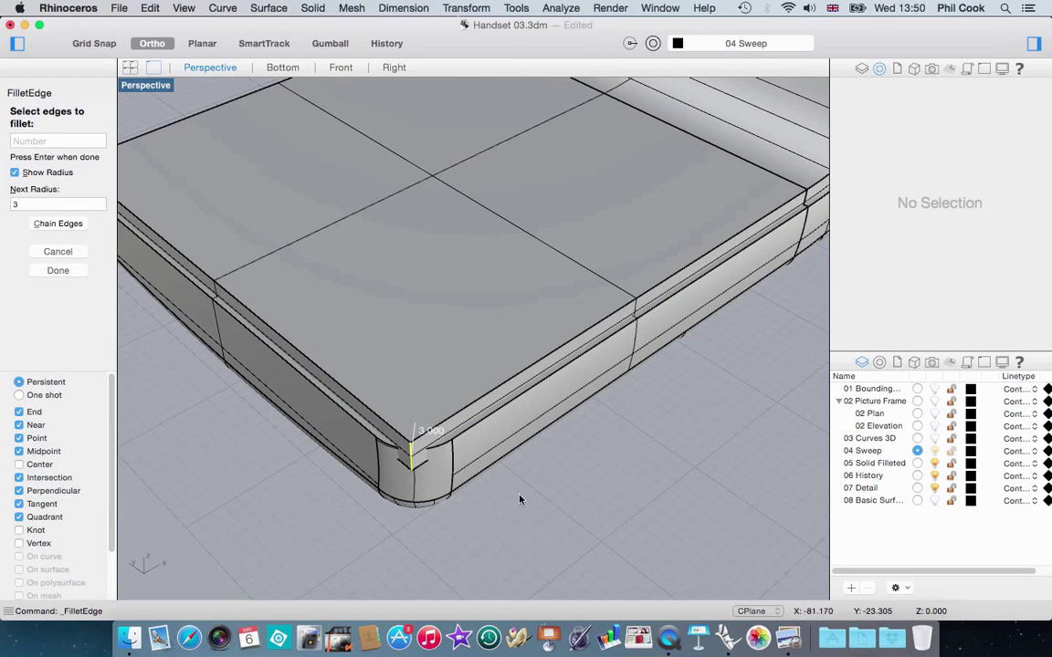
{"action": "key", "text": "Return"}
{"action": "key", "text": "Return"}
{"action": "scroll", "coordinate": [345, 441], "scroll_direction": "down", "scroll_amount": 10}
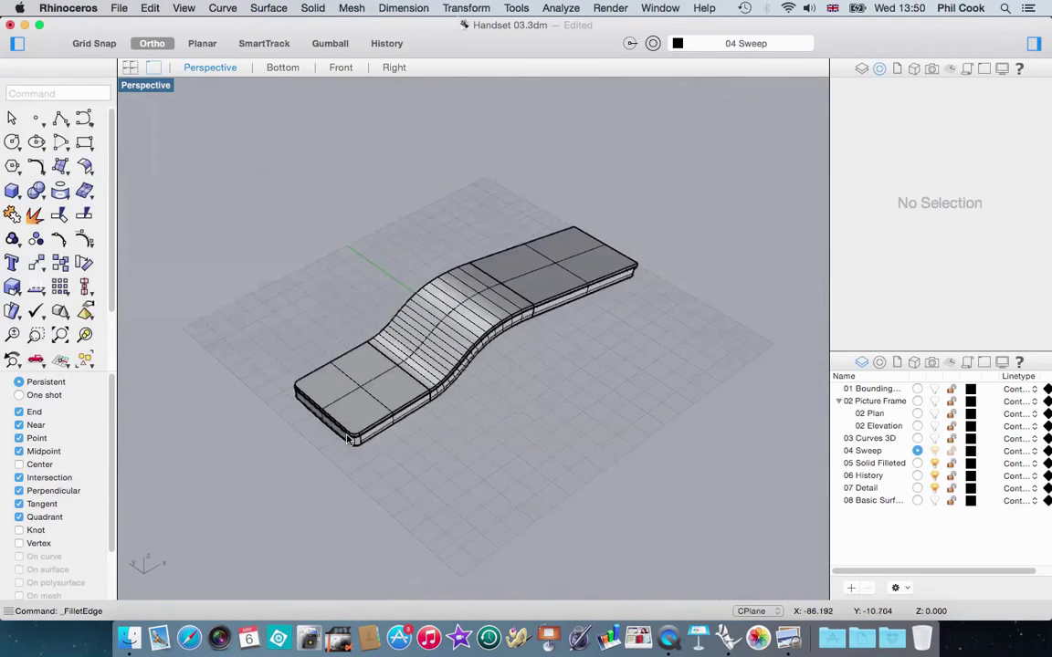
Fillet one vertical corner edge at the opposite end of the inset solid with a radius of 3.
{"action": "key", "text": "Return"}
{"action": "right_click_drag", "start_coordinate": [539, 424], "coordinate": [698, 529]}
{"action": "scroll", "coordinate": [639, 471], "scroll_direction": "up", "scroll_amount": 12}
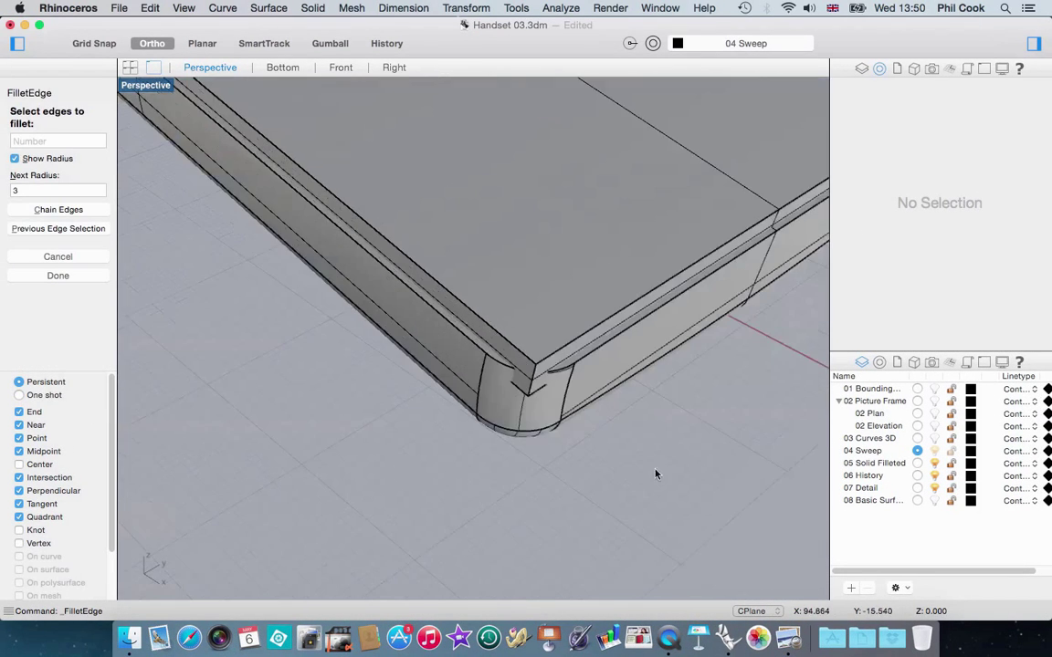
{"action": "left_click", "coordinate": [528, 390]}
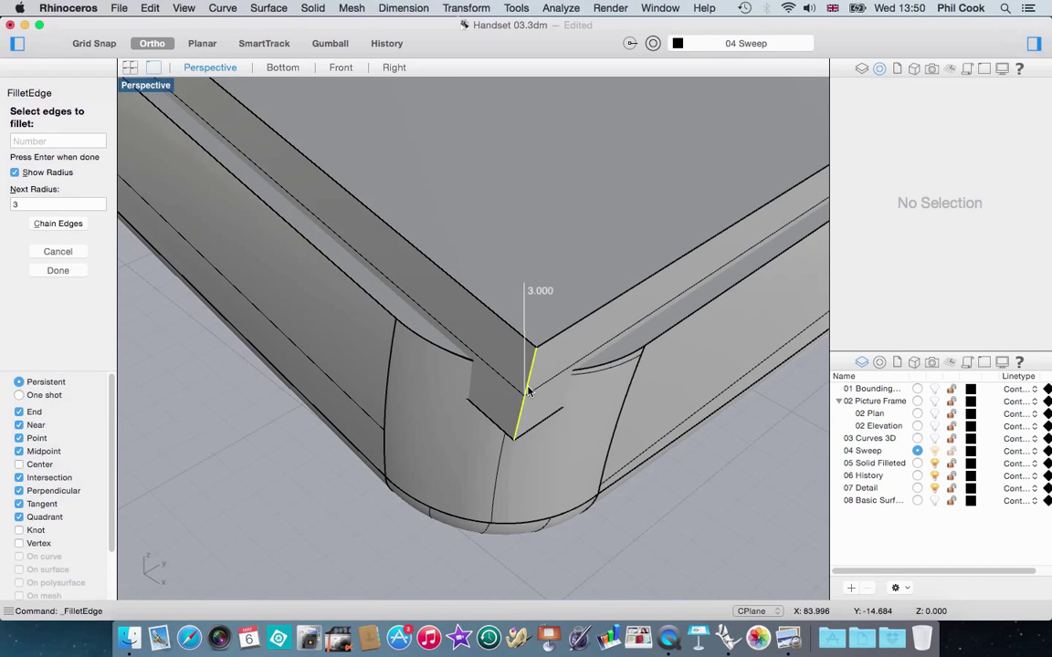
{"action": "key", "text": "Return"}
{"action": "key", "text": "Return"}
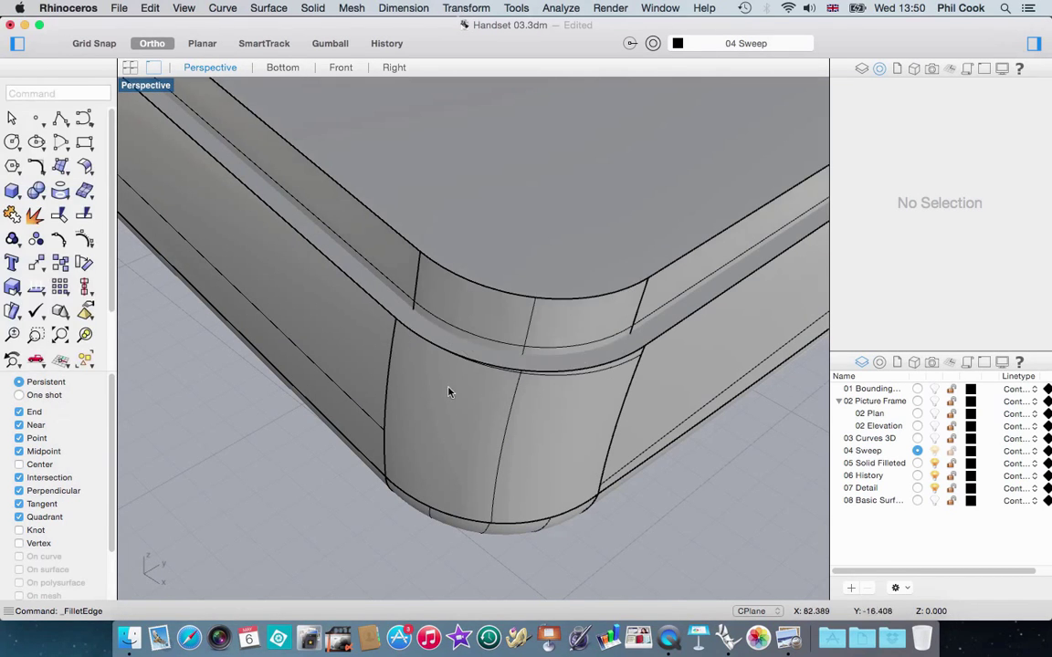
Fillet the last sharp vertical corner edge of the inset solid with a radius of 3.
{"action": "scroll", "coordinate": [399, 393], "scroll_direction": "down", "scroll_amount": 10}
{"action": "mouse_move", "coordinate": [399, 392]}
{"action": "right_mouse_down"}
{"action": "mouse_move", "coordinate": [535, 419]}
{"action": "mouse_move", "coordinate": [389, 390]}
{"action": "right_mouse_up"}
{"action": "scroll", "coordinate": [431, 332], "scroll_direction": "up", "scroll_amount": 10}
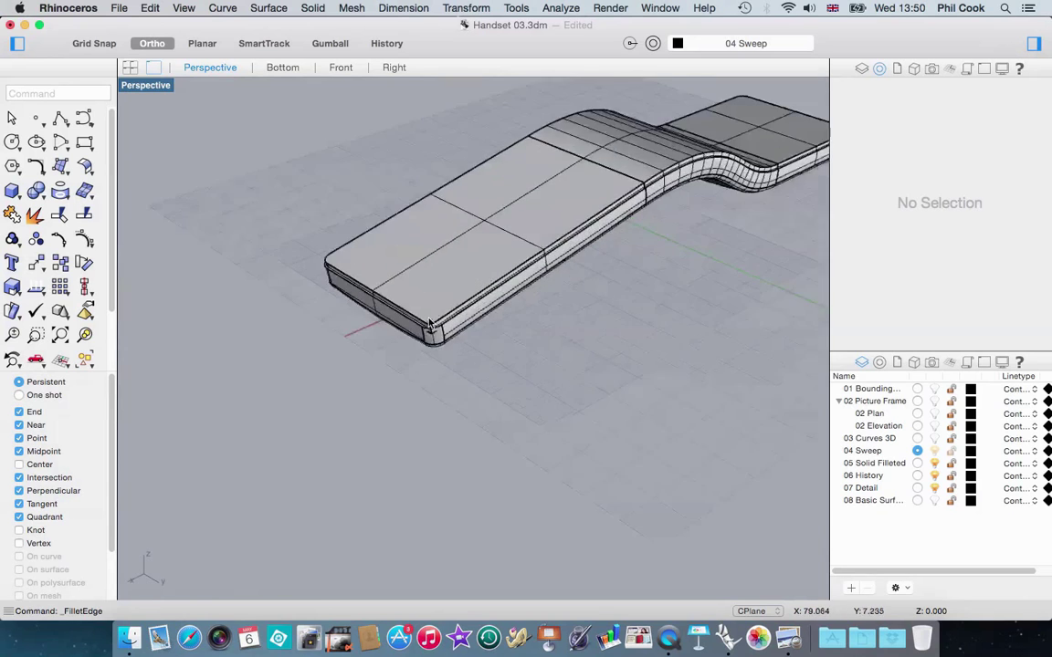
{"action": "scroll", "coordinate": [431, 331], "scroll_direction": "up", "scroll_amount": 5}
{"action": "left_click", "coordinate": [460, 340]}
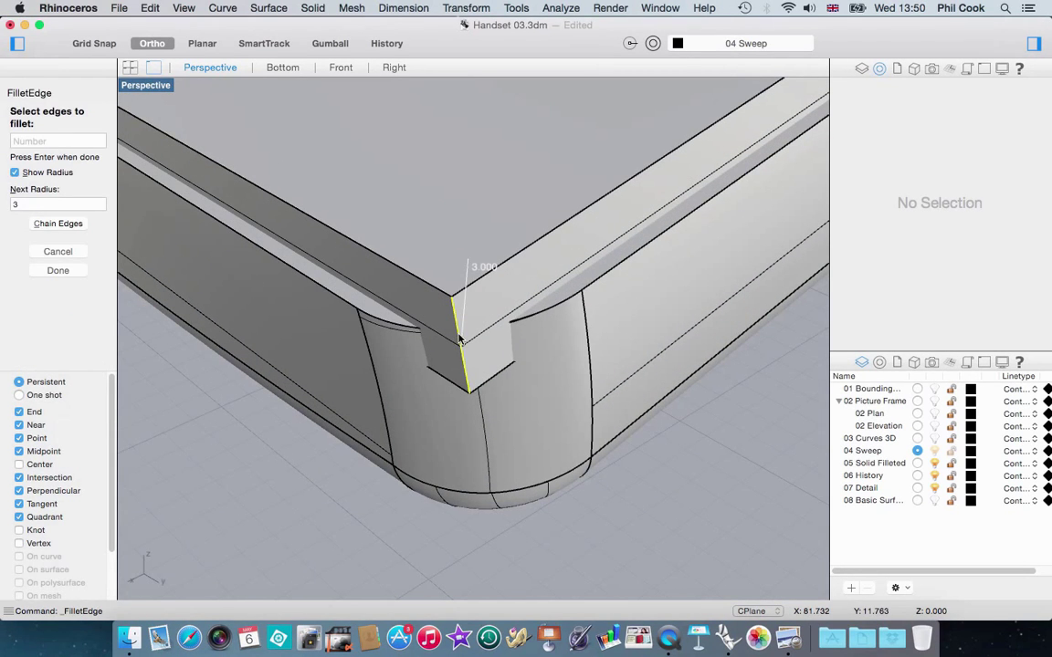
{"action": "key", "text": "Return"}
{"action": "key", "text": "Return"}
{"action": "scroll", "coordinate": [447, 368], "scroll_direction": "down", "scroll_amount": 5}
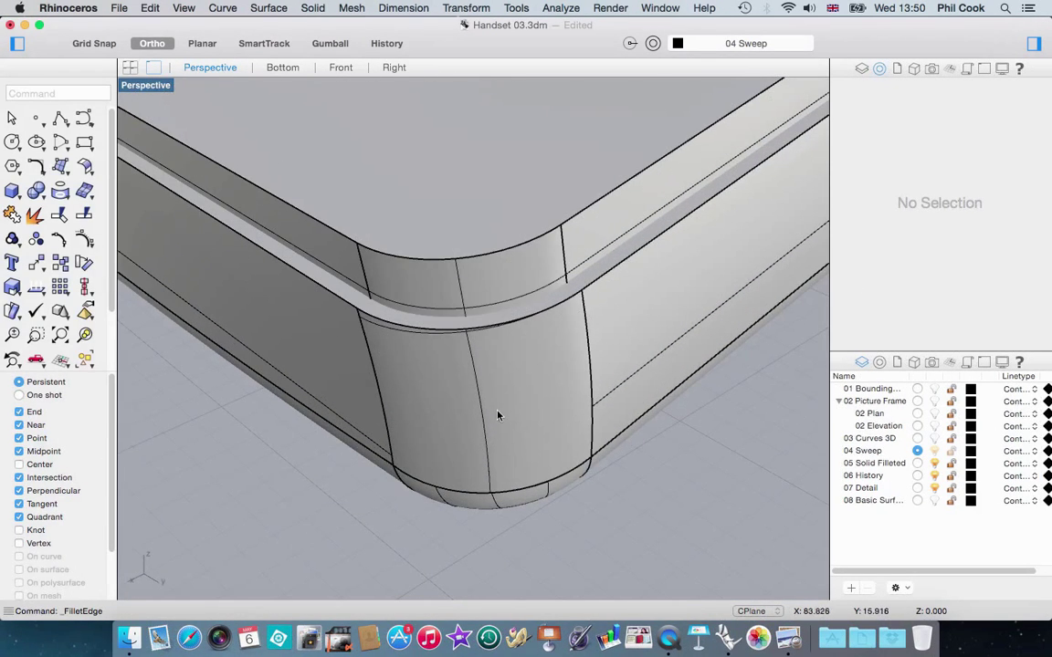
{"action": "scroll", "coordinate": [489, 408], "scroll_direction": "down", "scroll_amount": 10}
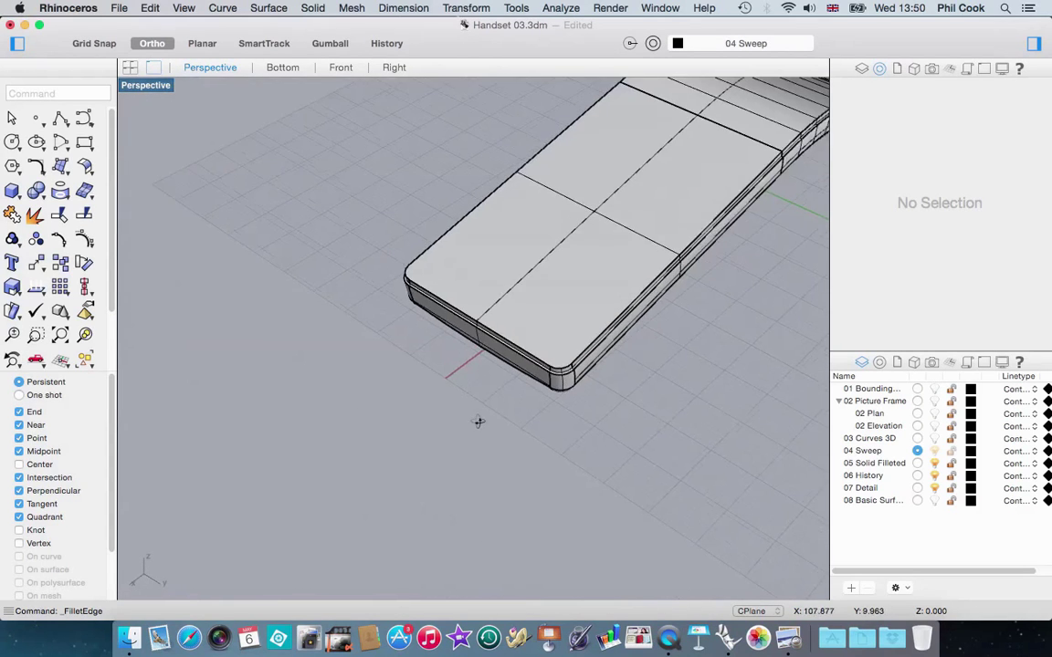
Select the filleted body and the inset solid in turn to check that they are separate closed solids.
{"action": "scroll", "coordinate": [484, 347], "scroll_direction": "up", "scroll_amount": 5}
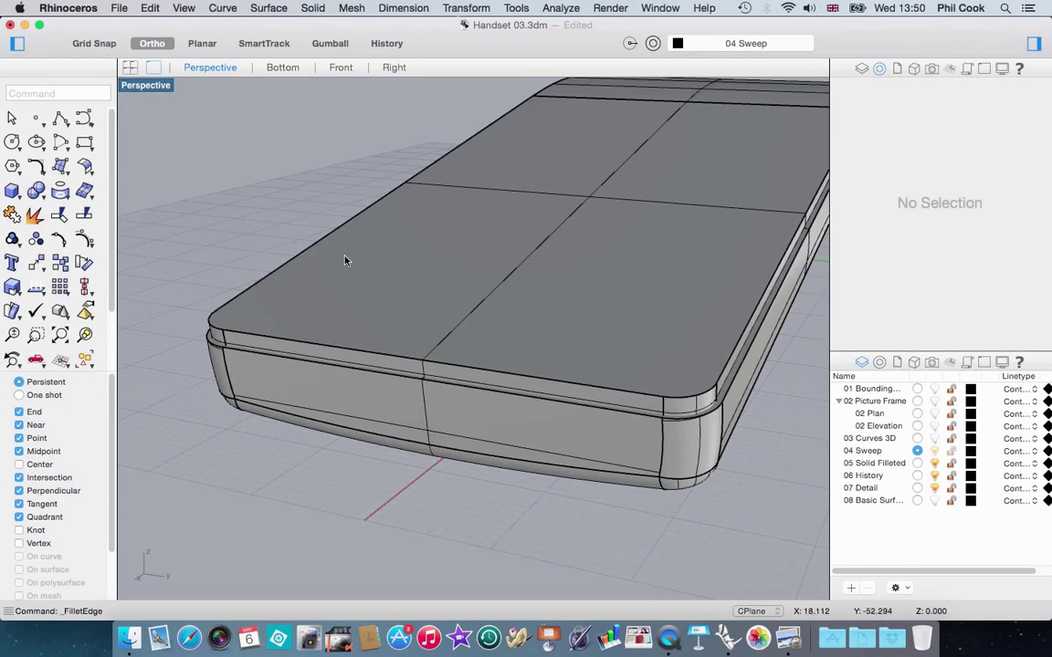
{"action": "left_click", "coordinate": [304, 308]}
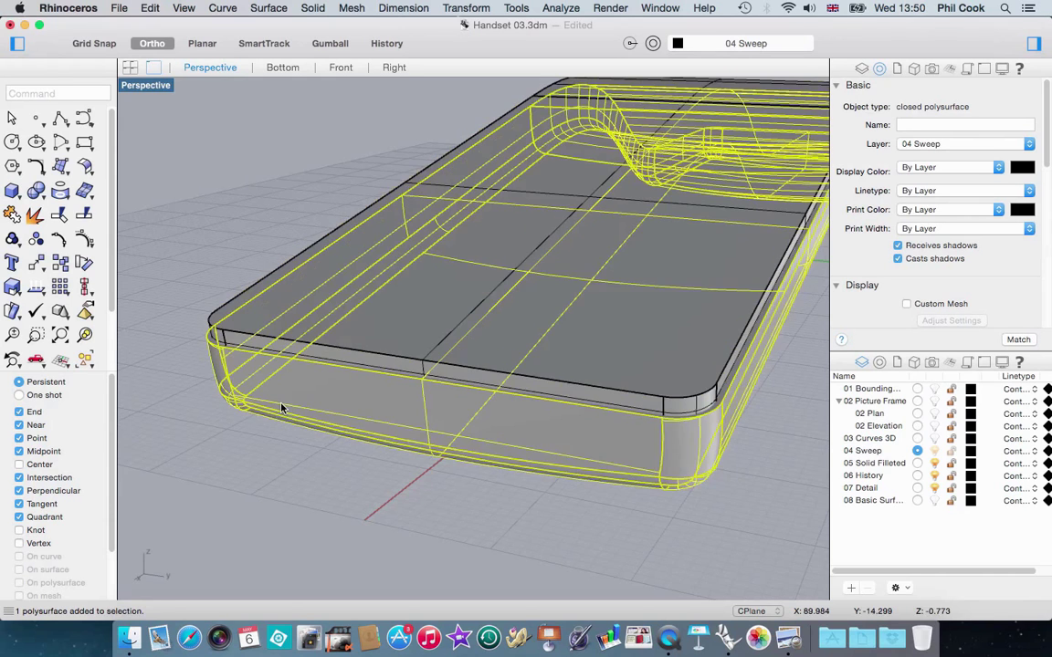
{"action": "left_click", "coordinate": [264, 230]}
{"action": "left_click", "coordinate": [287, 322]}
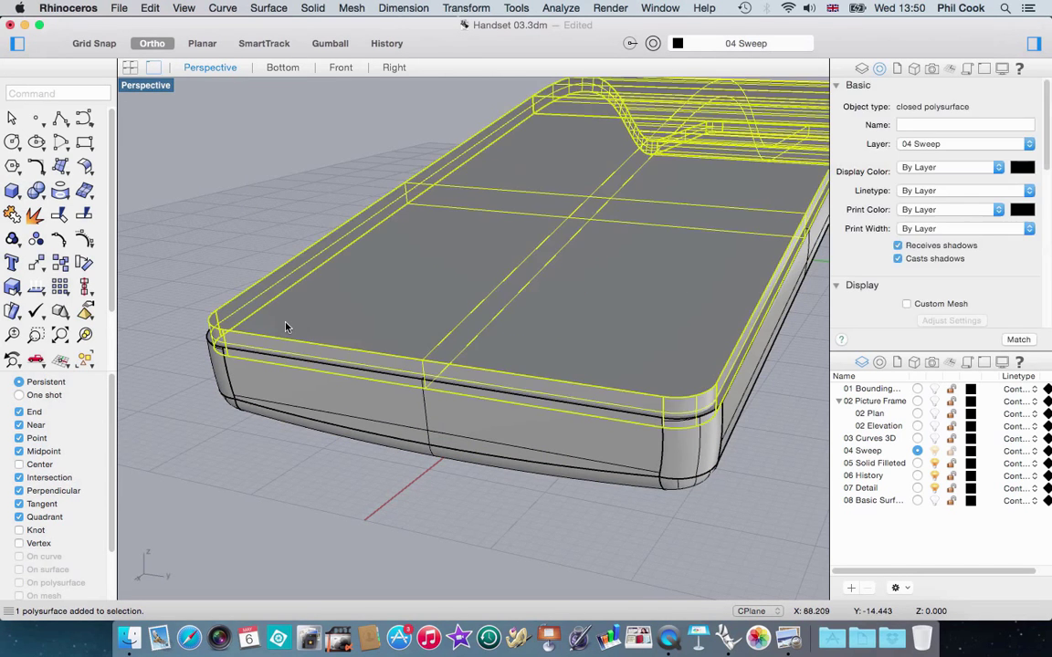
{"action": "left_click", "coordinate": [271, 391]}
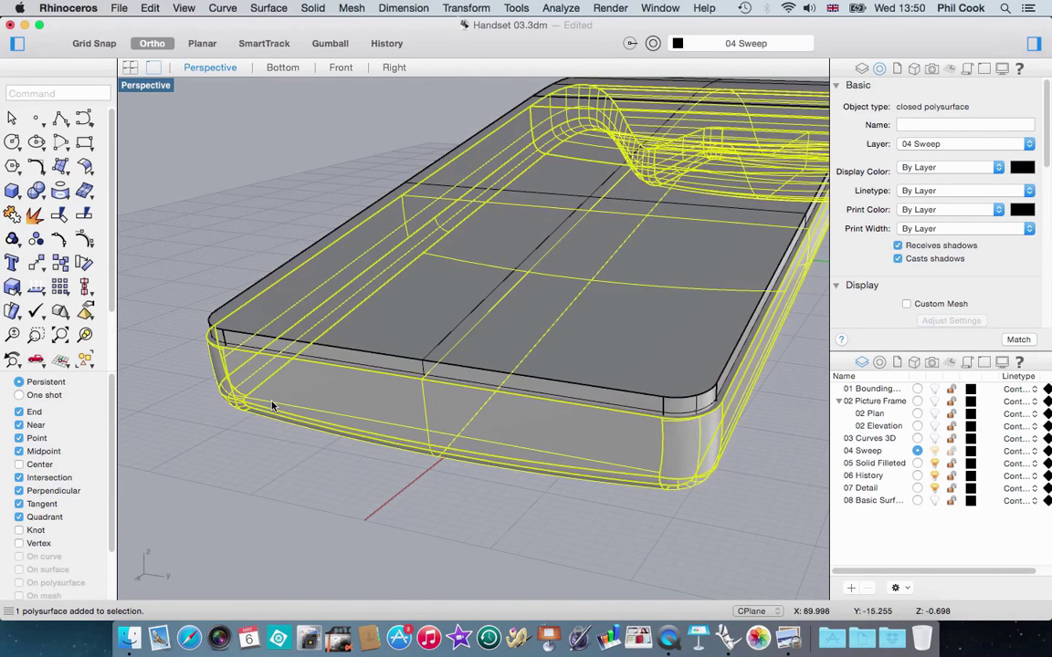
{"action": "left_click", "coordinate": [266, 236]}
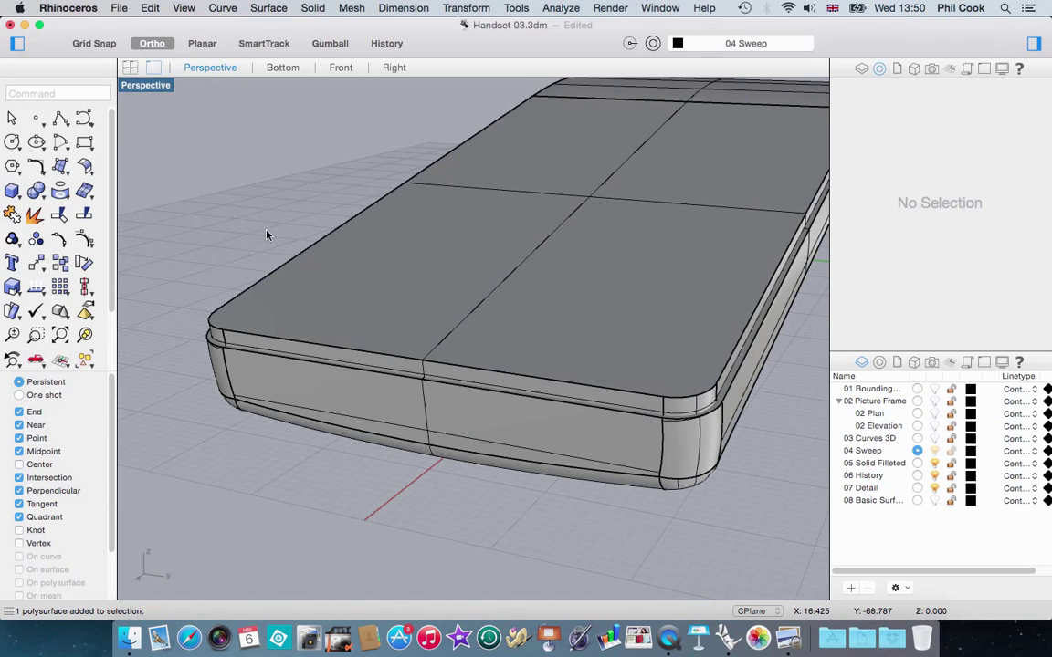
{"action": "right_click_drag", "start_coordinate": [276, 259], "coordinate": [288, 238]}
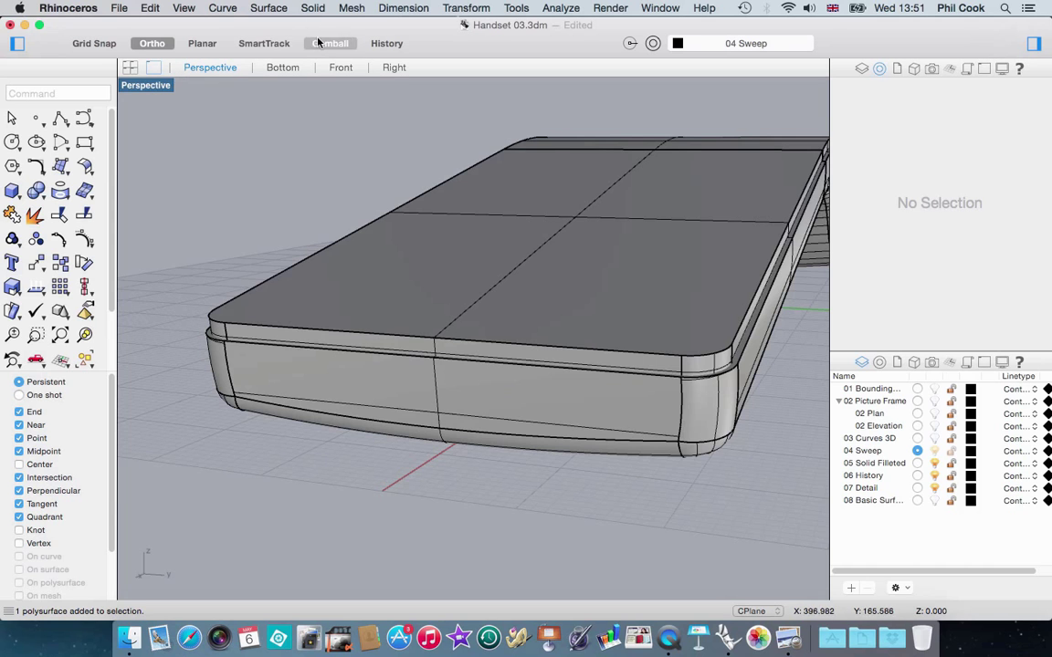
Boolean union the inset solid and the filleted handset body into one solid.
{"action": "left_click", "coordinate": [313, 8]}
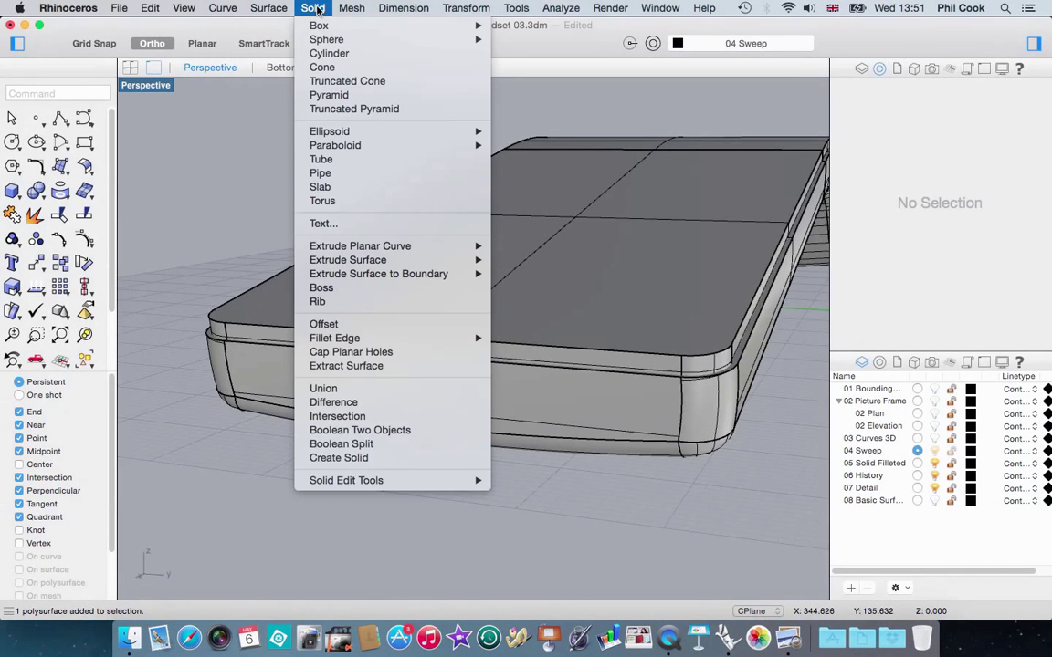
{"action": "left_click", "coordinate": [324, 389]}
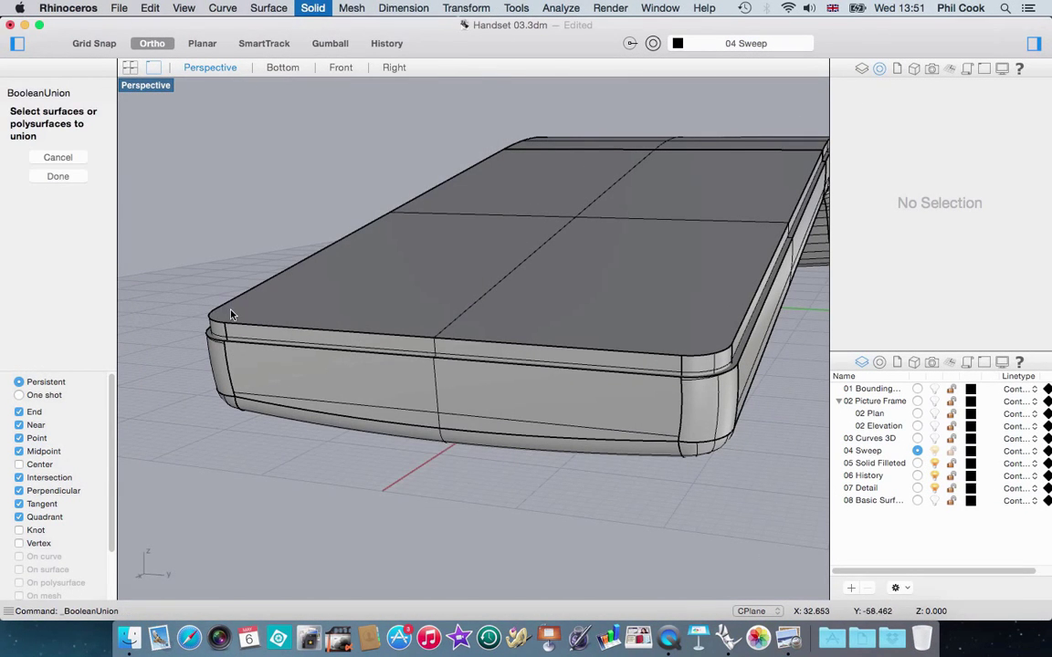
{"action": "left_click", "coordinate": [231, 314]}
{"action": "left_click", "coordinate": [227, 349]}
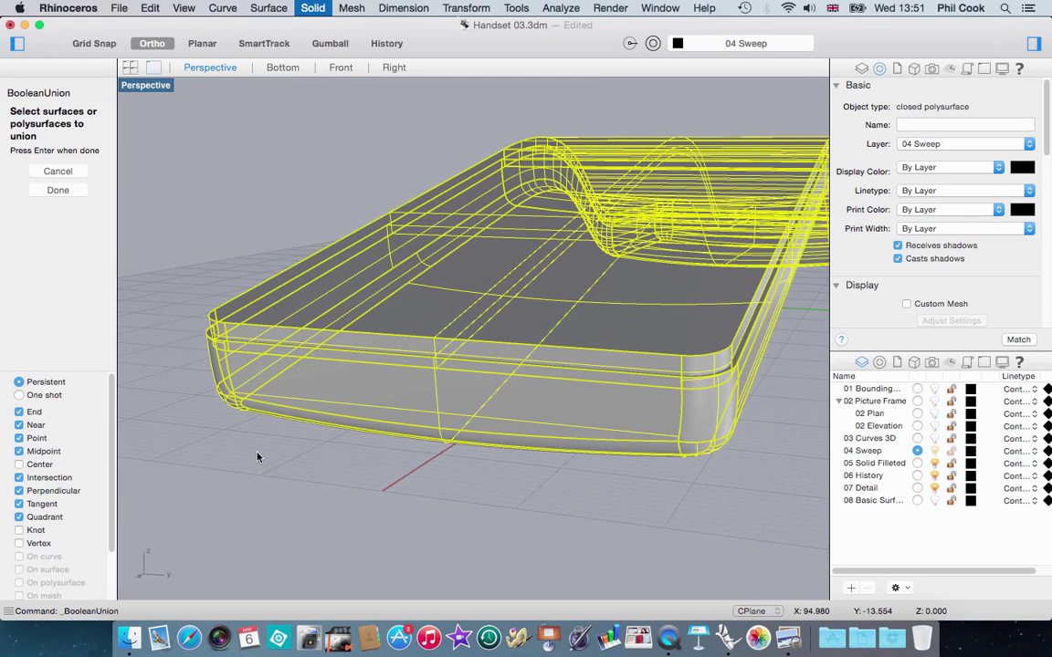
{"action": "key", "text": "Return"}
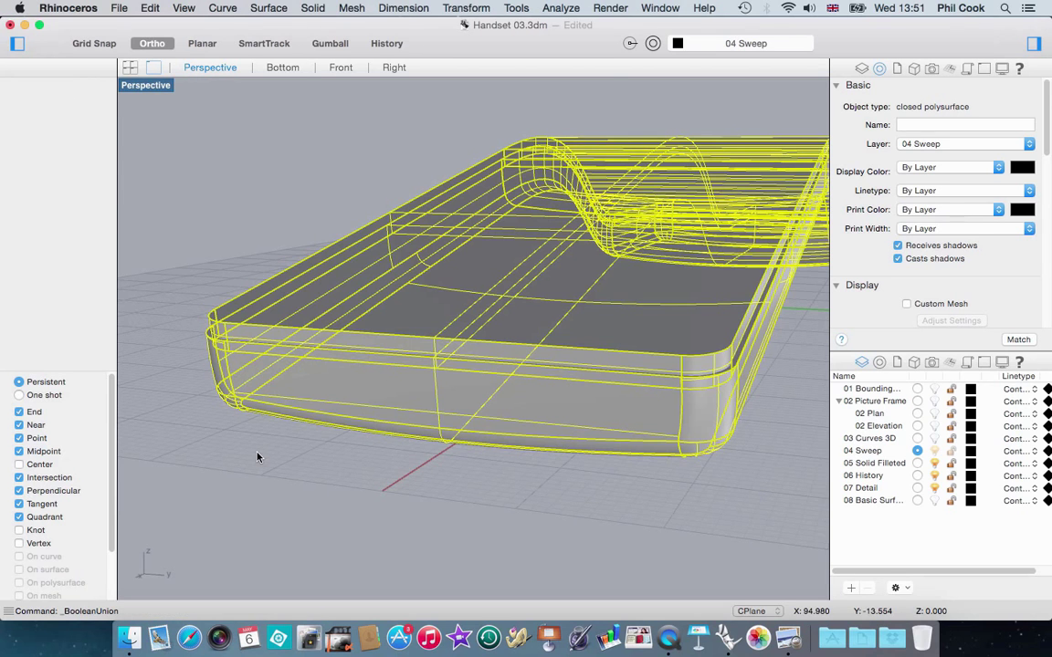
Select the united solid, examine the stepped lip around its corner and the whole body, and clear the selection.
{"action": "left_click", "coordinate": [236, 366]}
{"action": "right_click_drag", "start_coordinate": [237, 366], "coordinate": [155, 375]}
{"action": "scroll", "coordinate": [238, 321], "scroll_direction": "up", "scroll_amount": 5}
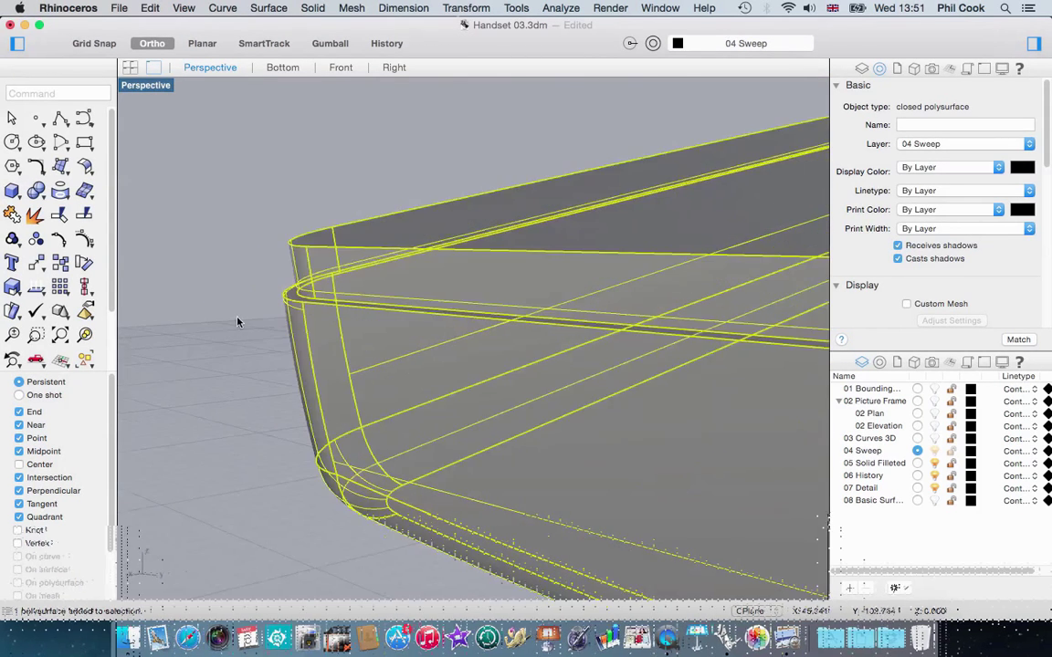
{"action": "right_click_drag", "start_coordinate": [413, 231], "coordinate": [382, 311]}
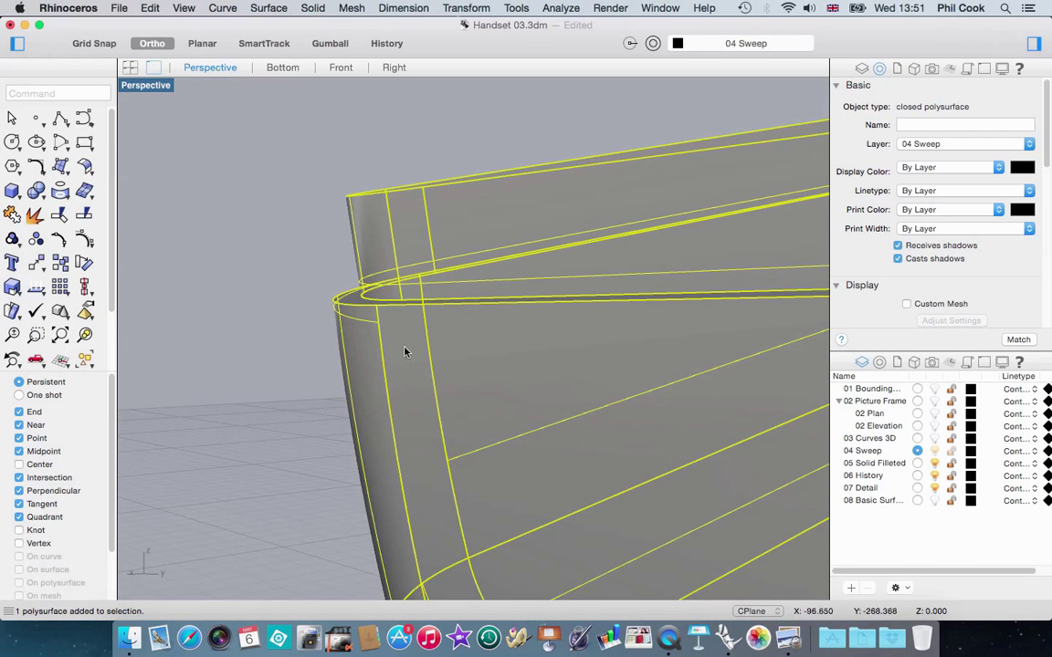
{"action": "scroll", "coordinate": [369, 334], "scroll_direction": "down", "scroll_amount": 8}
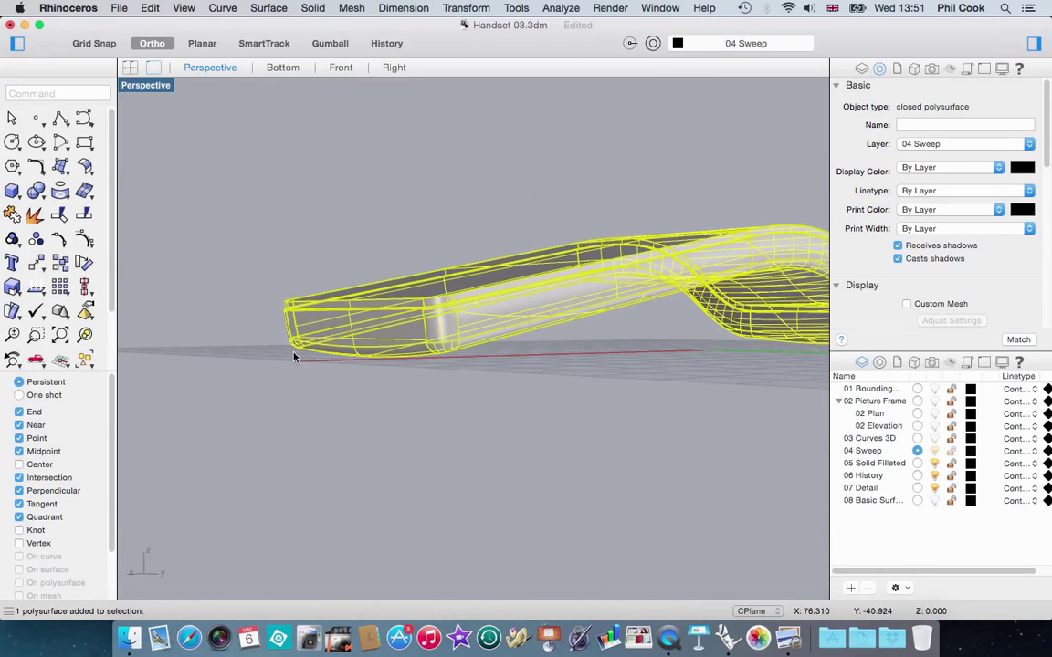
{"action": "right_click_drag", "start_coordinate": [315, 377], "coordinate": [407, 371]}
{"action": "scroll", "coordinate": [314, 433], "scroll_direction": "down", "scroll_amount": 8}
{"action": "left_click", "coordinate": [379, 302]}
{"action": "scroll", "coordinate": [524, 351], "scroll_direction": "up", "scroll_amount": 5}
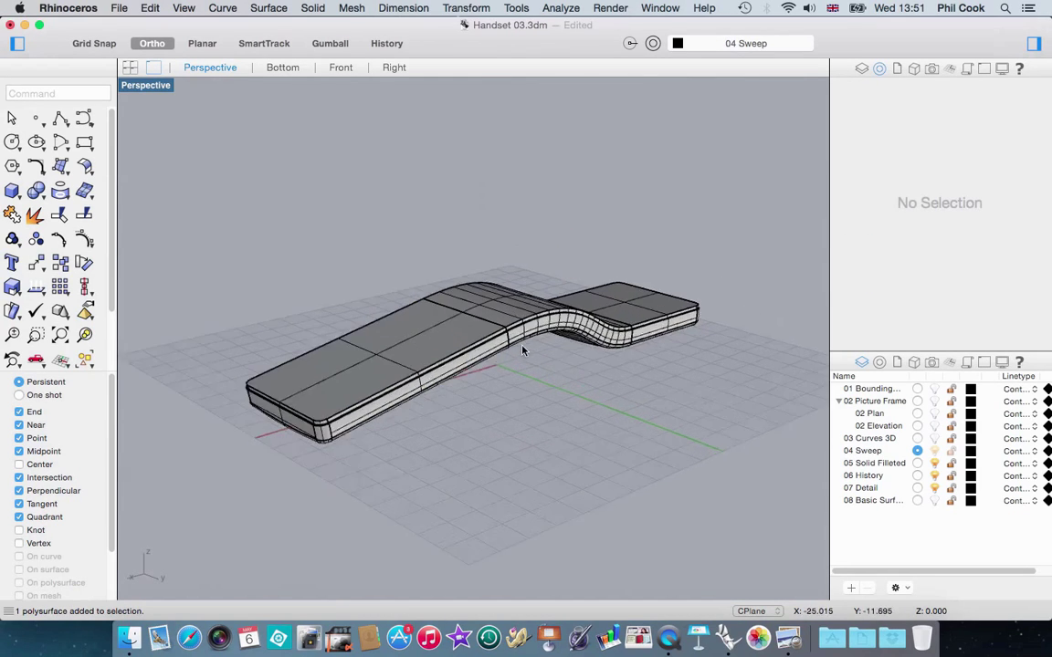
Show the hidden upper cover solid and hide the united lower handset body, leaving only the cover on screen.
{"action": "right_click_drag", "start_coordinate": [550, 380], "coordinate": [556, 403]}
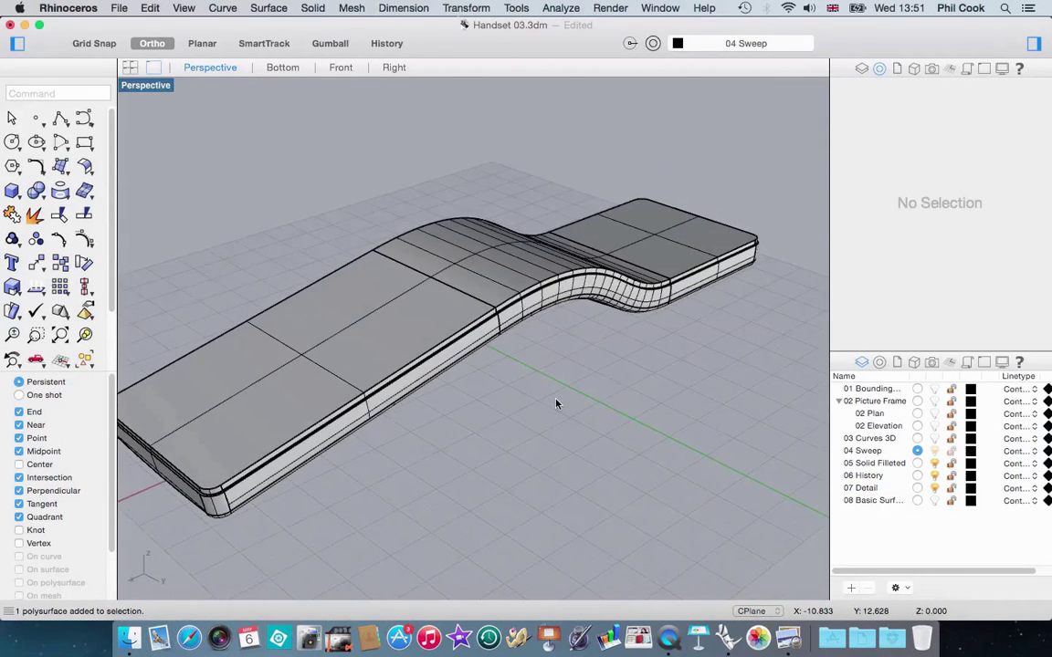
{"action": "scroll", "coordinate": [558, 402], "scroll_direction": "down", "scroll_amount": 3}
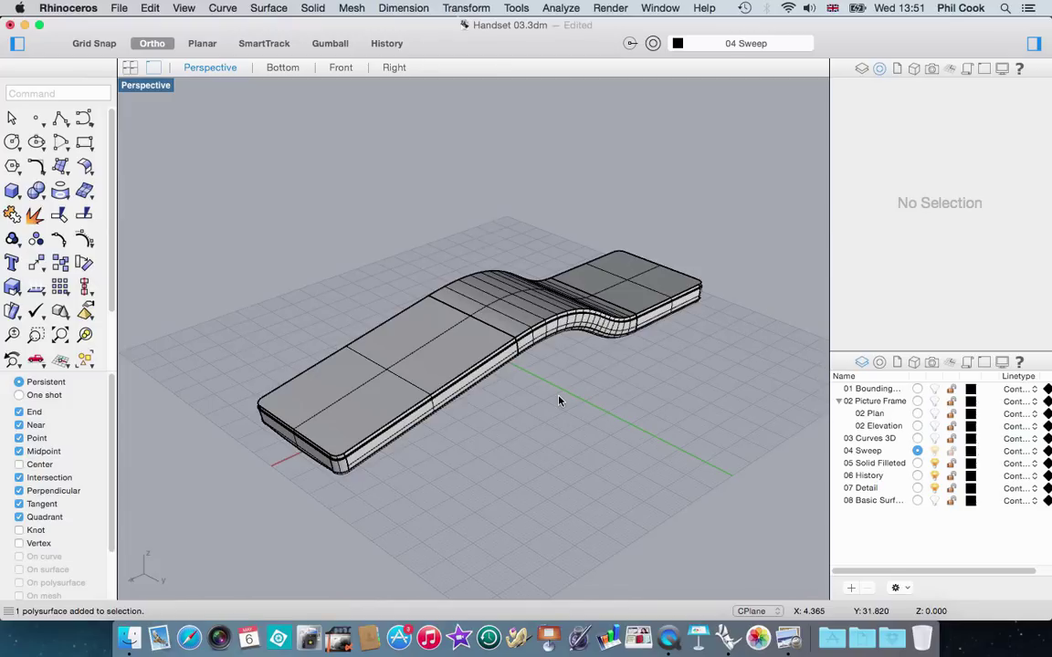
{"action": "scroll", "coordinate": [552, 400], "scroll_direction": "up", "scroll_amount": 3}
{"action": "scroll", "coordinate": [350, 452], "scroll_direction": "up", "scroll_amount": 2}
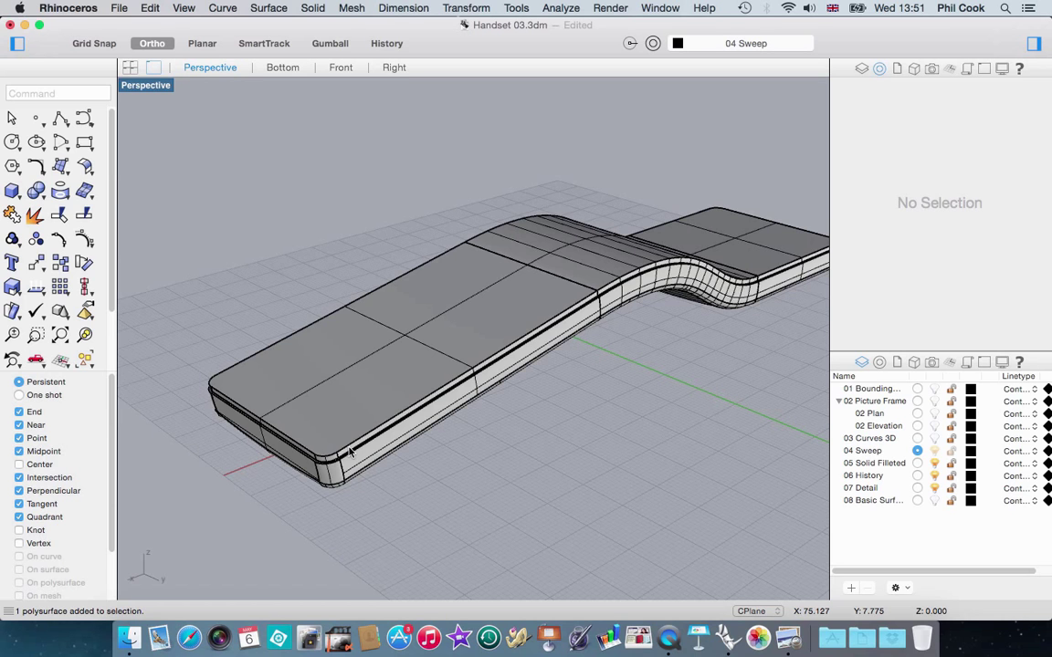
{"action": "key", "text": "ctrl+alt+h"}
{"action": "scroll", "coordinate": [305, 446], "scroll_direction": "up", "scroll_amount": 5}
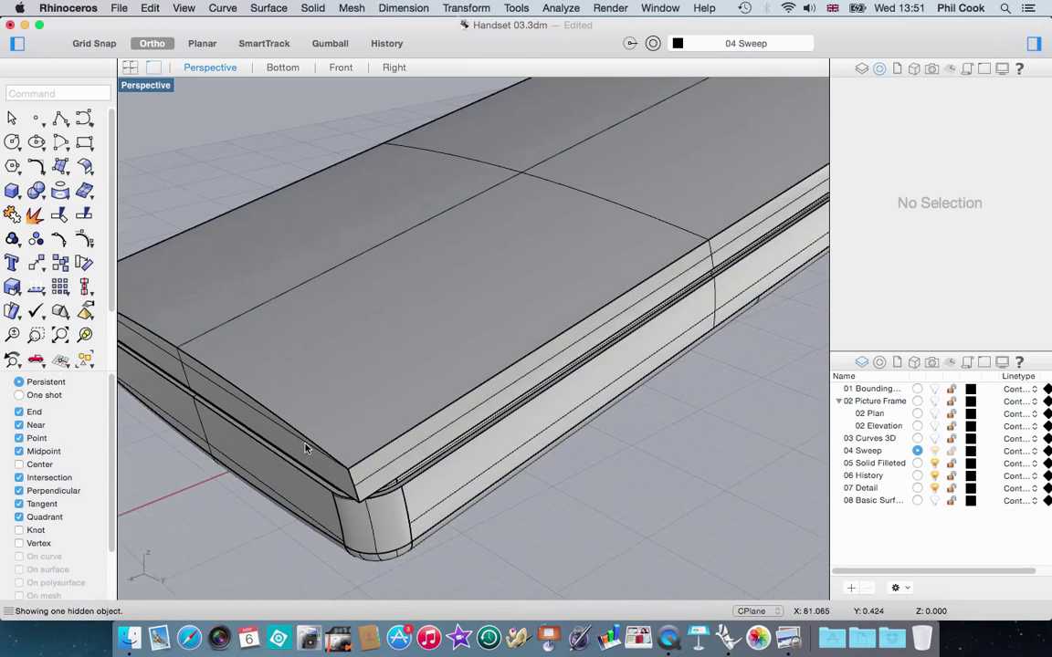
{"action": "scroll", "coordinate": [397, 321], "scroll_direction": "down", "scroll_amount": 3}
{"action": "right_click_drag", "start_coordinate": [397, 321], "coordinate": [362, 374]}
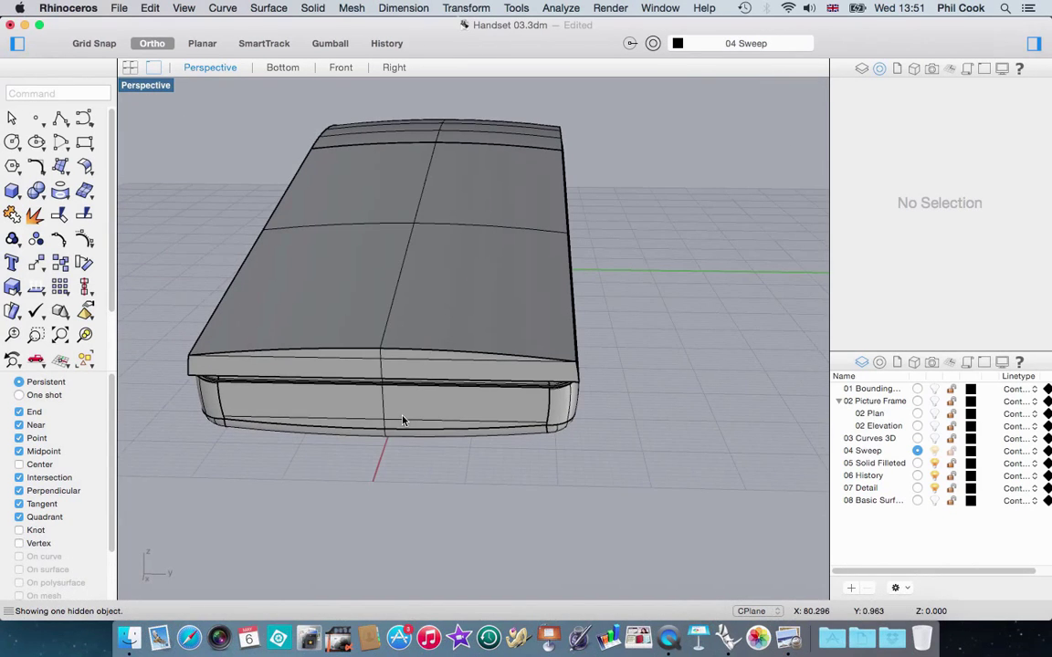
{"action": "left_click", "coordinate": [394, 409]}
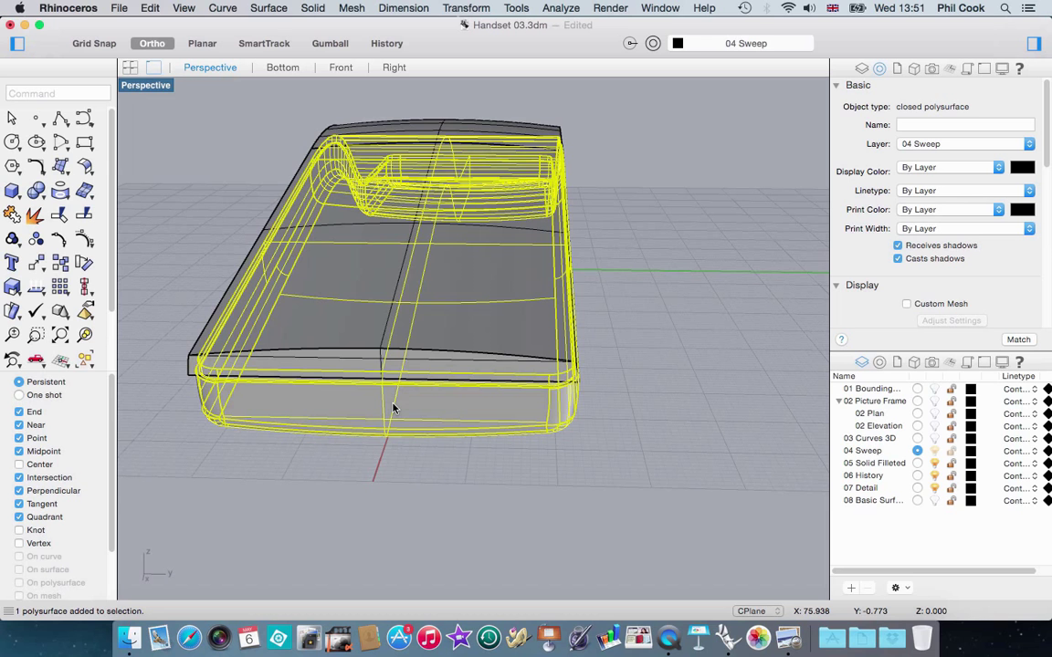
{"action": "key", "text": "ctrl+h"}
{"action": "right_click_drag", "start_coordinate": [418, 392], "coordinate": [298, 408]}
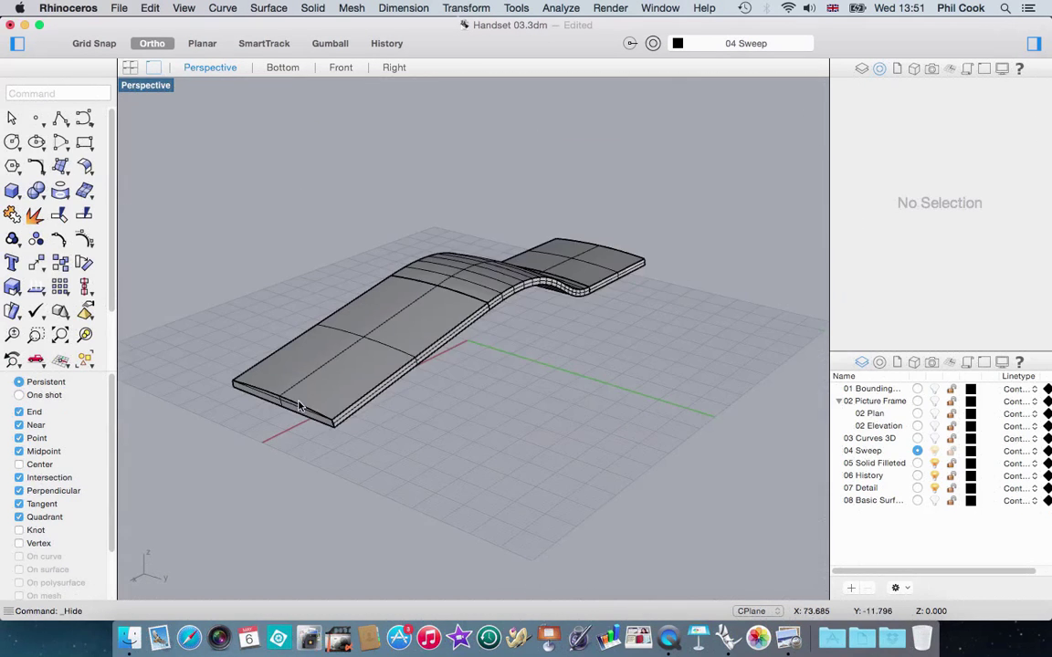
Examine the upper cover solid's sharp corners and edges at both ends.
{"action": "scroll", "coordinate": [279, 375], "scroll_direction": "up", "scroll_amount": 5}
{"action": "scroll", "coordinate": [312, 347], "scroll_direction": "down", "scroll_amount": 5}
{"action": "right_click_drag", "start_coordinate": [418, 371], "coordinate": [333, 346]}
{"action": "scroll", "coordinate": [332, 365], "scroll_direction": "up", "scroll_amount": 4}
{"action": "scroll", "coordinate": [332, 366], "scroll_direction": "down", "scroll_amount": 5}
{"action": "right_click_drag", "start_coordinate": [326, 375], "coordinate": [365, 361]}
{"action": "scroll", "coordinate": [365, 360], "scroll_direction": "up", "scroll_amount": 4}
{"action": "scroll", "coordinate": [300, 379], "scroll_direction": "down", "scroll_amount": 4}
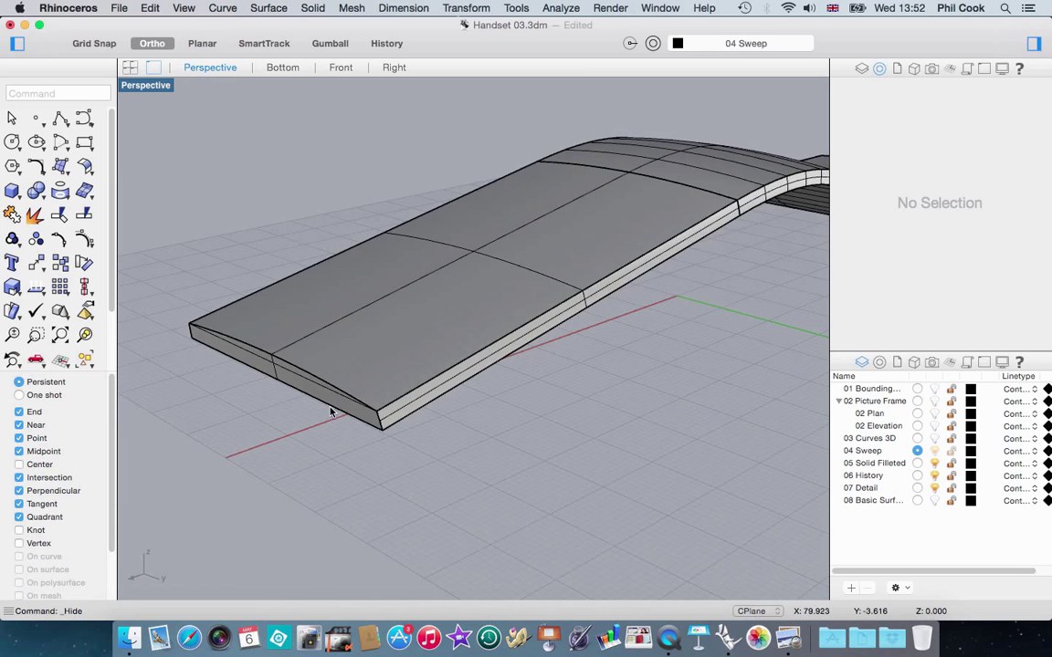
Start an edge fillet on the cover solid and assign radius 3.4 to its four short vertical corner edges.
{"action": "left_click", "coordinate": [312, 7]}
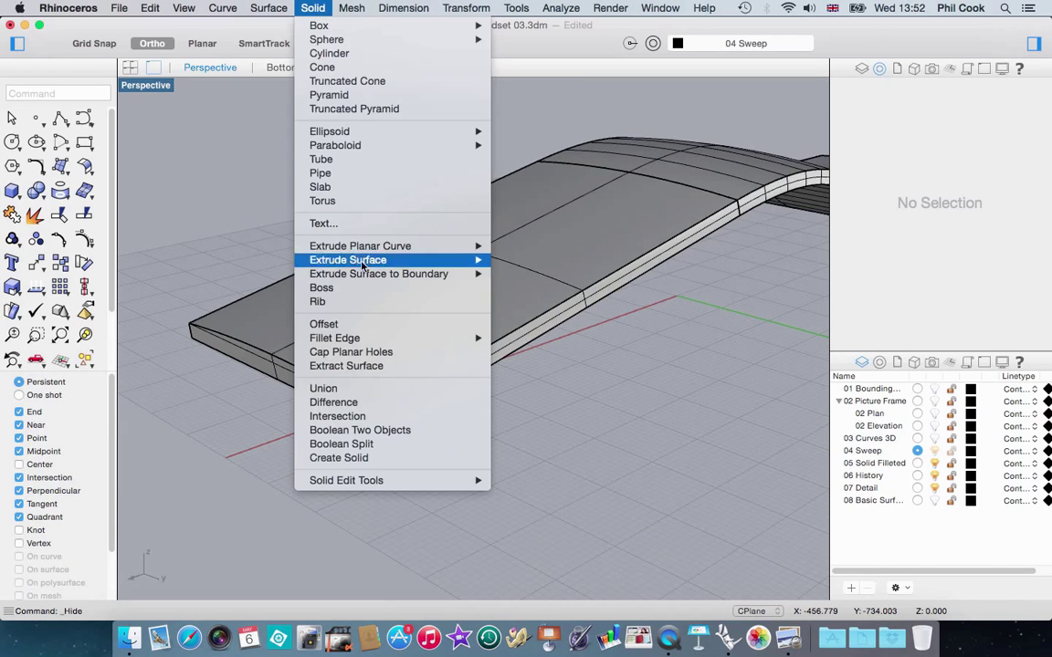
{"action": "mouse_move", "coordinate": [365, 338]}
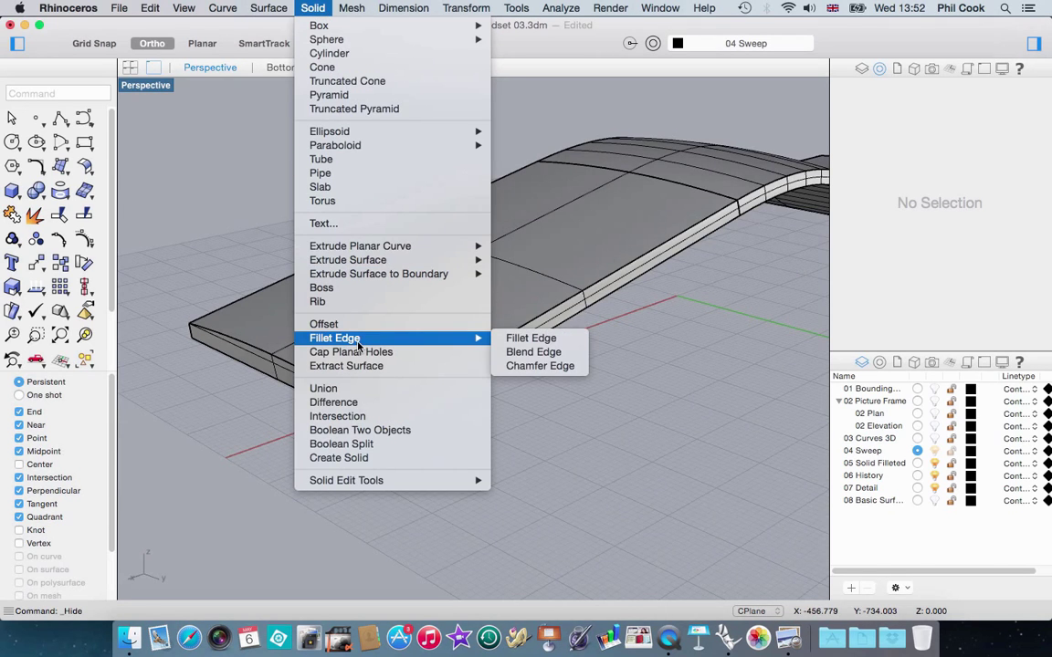
{"action": "left_click", "coordinate": [530, 338]}
{"action": "left_click", "coordinate": [32, 190]}
{"action": "type", "text": "3."}
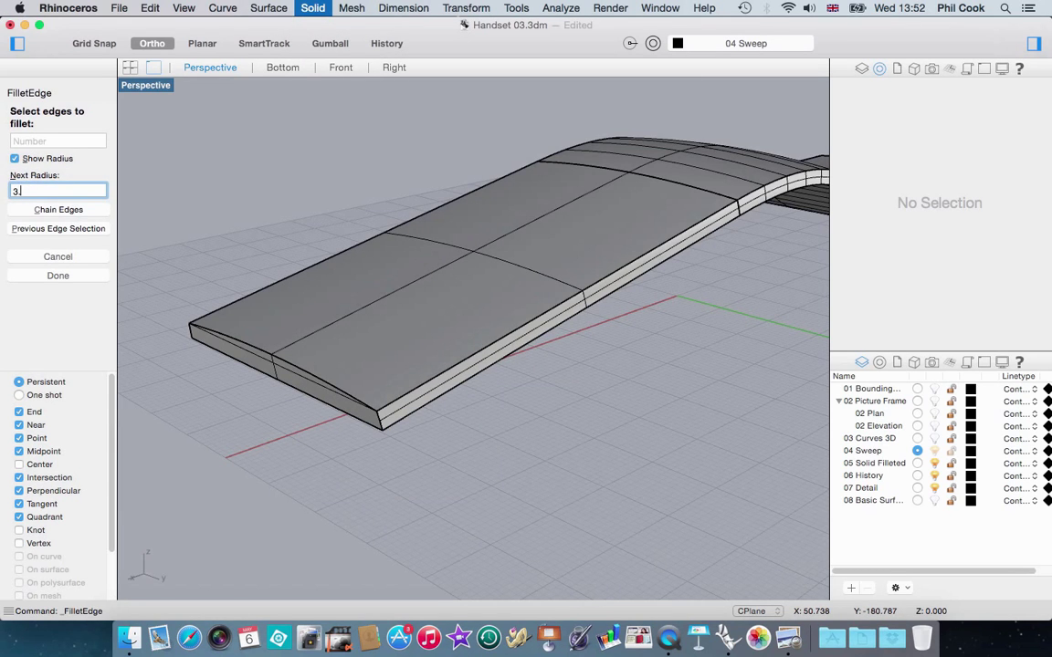
{"action": "type", "text": "4"}
{"action": "key", "text": "Return"}
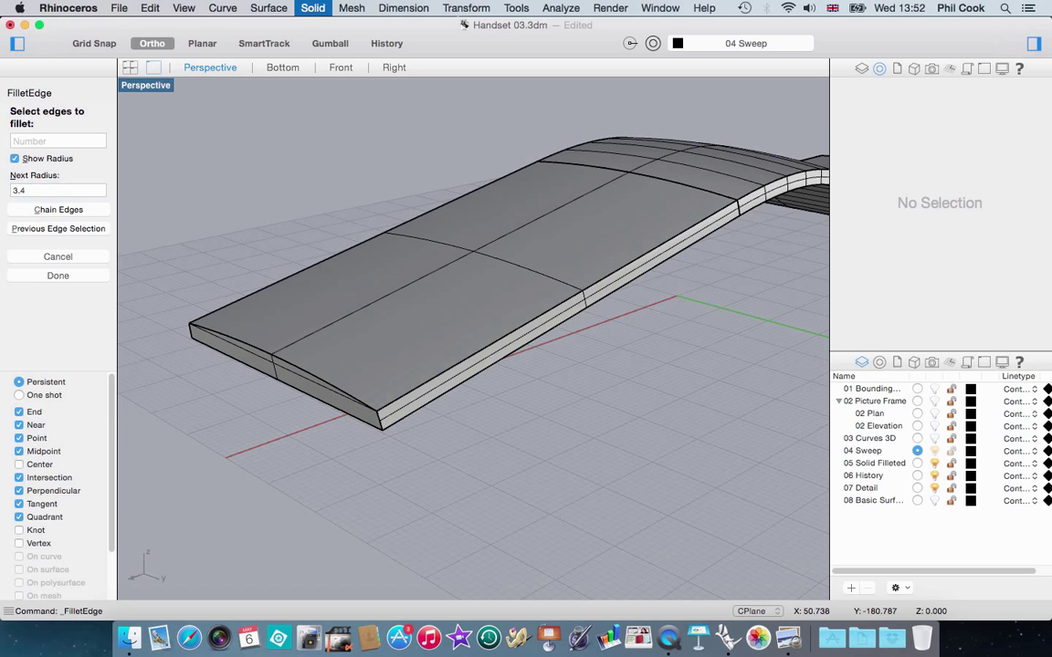
{"action": "left_click", "coordinate": [190, 328]}
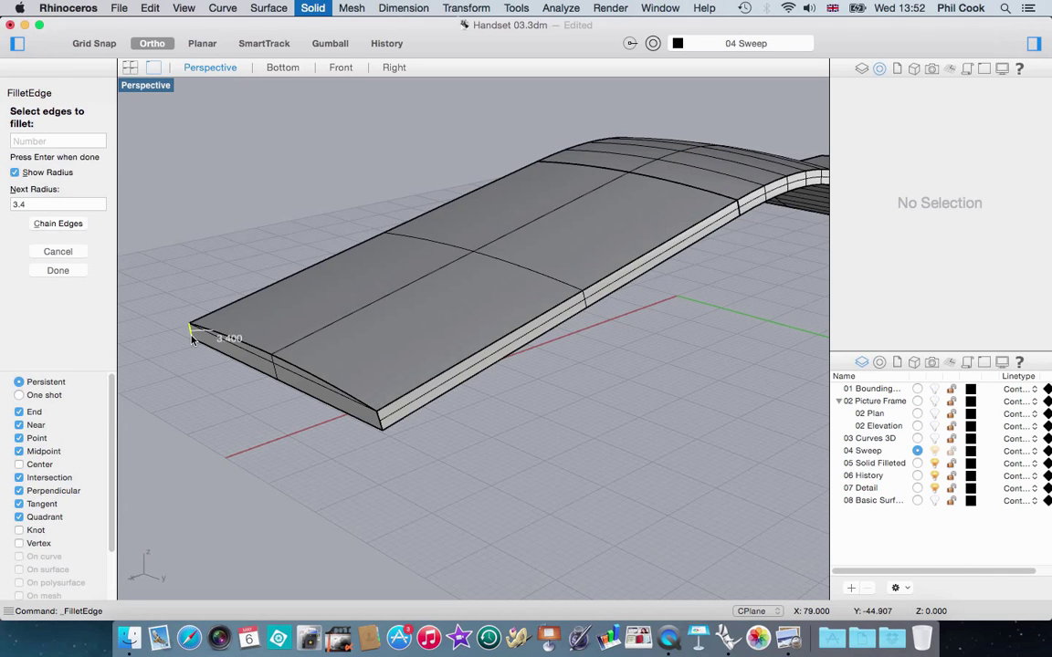
{"action": "left_click", "coordinate": [346, 419]}
{"action": "scroll", "coordinate": [293, 428], "scroll_direction": "down", "scroll_amount": 5}
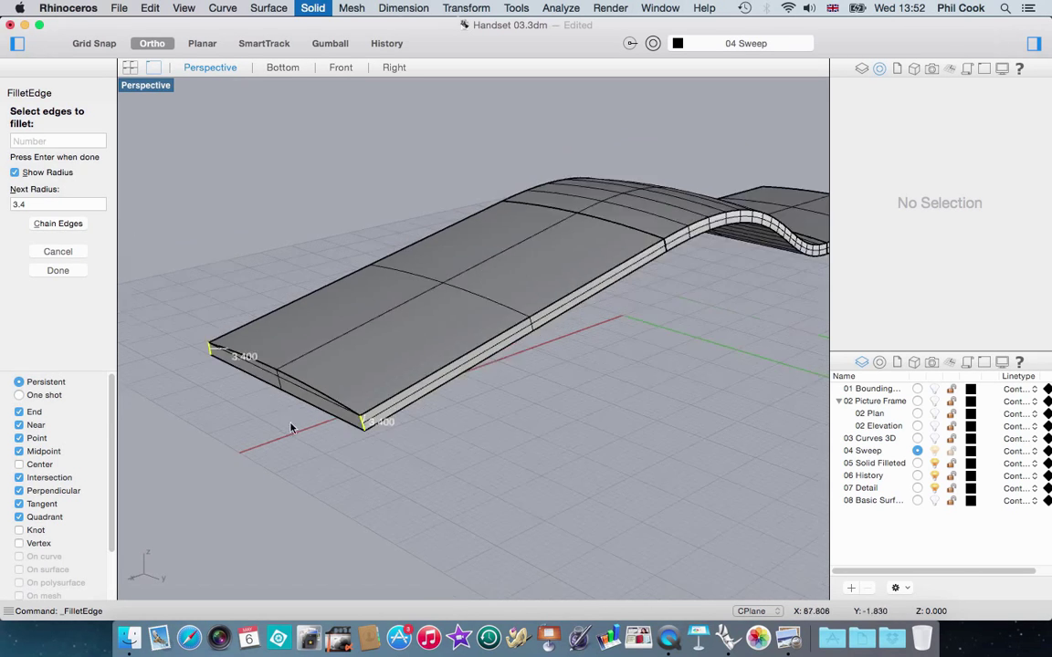
{"action": "right_click_drag", "start_coordinate": [530, 414], "coordinate": [266, 416]}
{"action": "scroll", "coordinate": [728, 418], "scroll_direction": "up", "scroll_amount": 10}
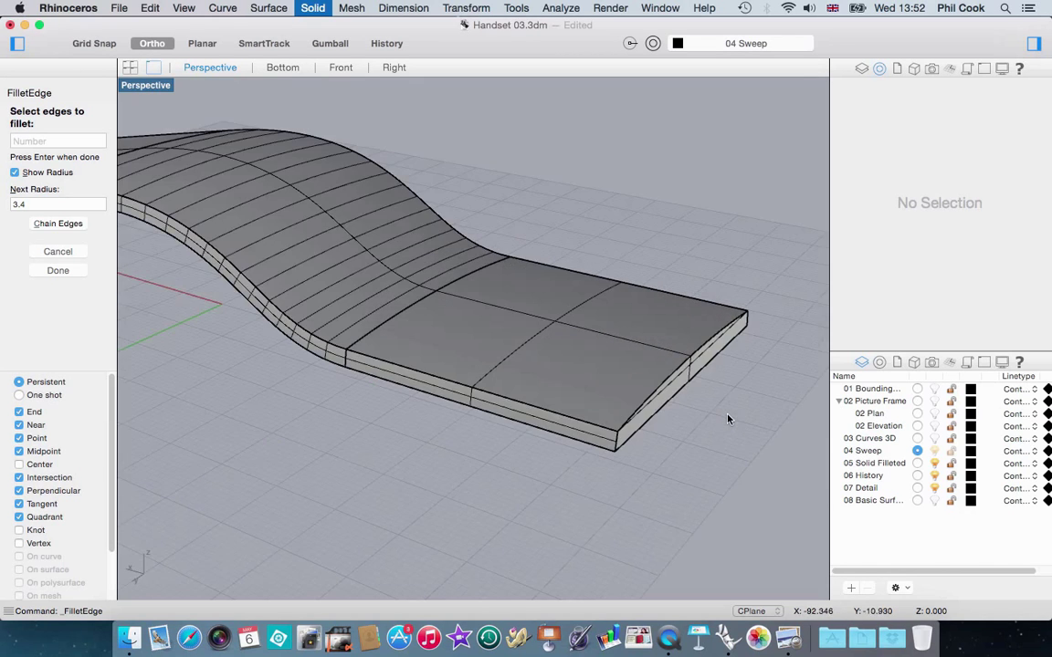
{"action": "left_click", "coordinate": [435, 493]}
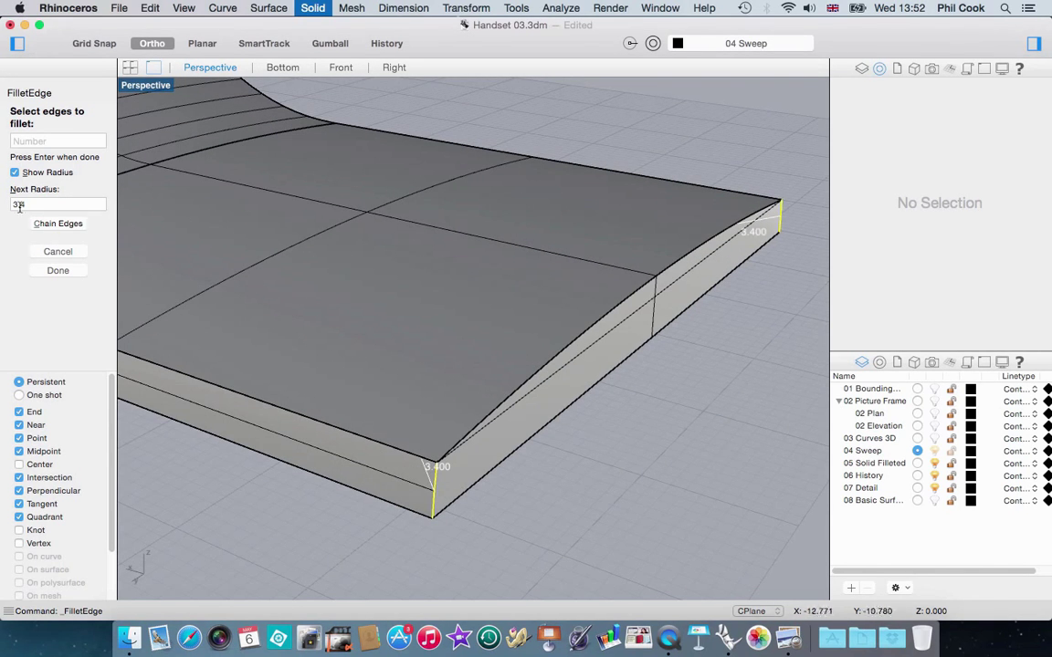
Add all the edges around the cover's upper face to the same fillet with a radius of 2.
{"action": "left_click_drag", "start_coordinate": [33, 206], "coordinate": [5, 206]}
{"action": "type", "text": "2"}
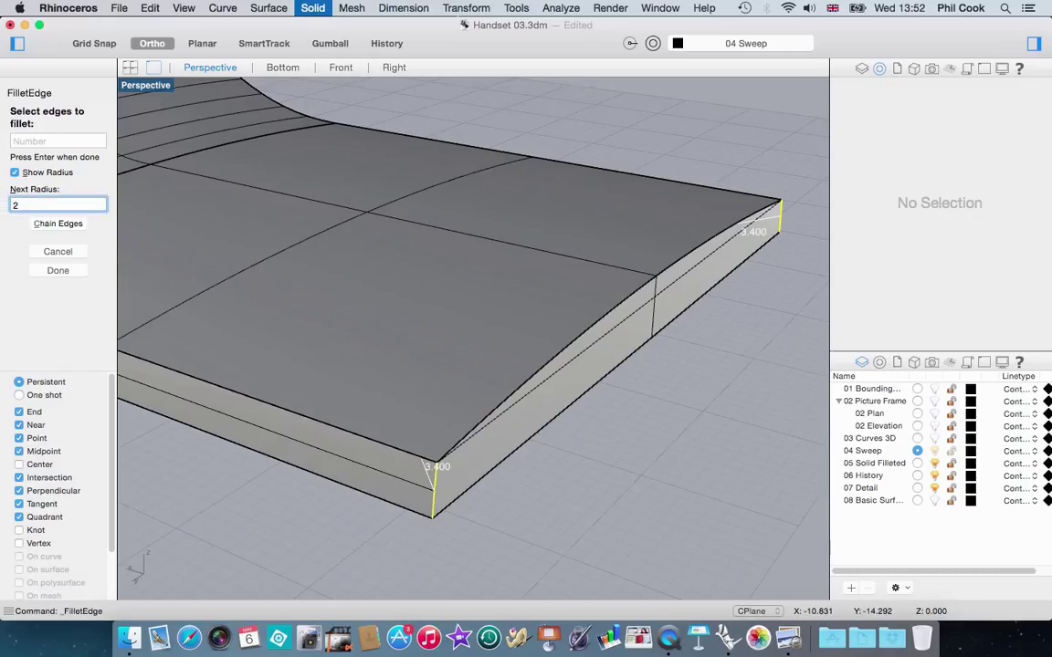
{"action": "key", "text": "Return"}
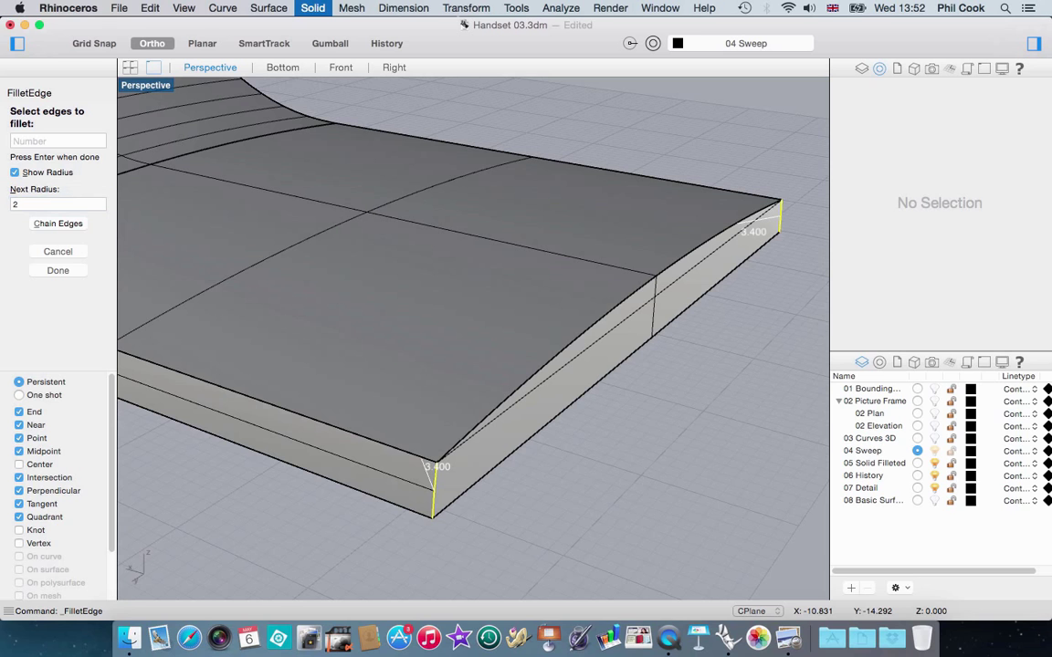
{"action": "left_click", "coordinate": [568, 356]}
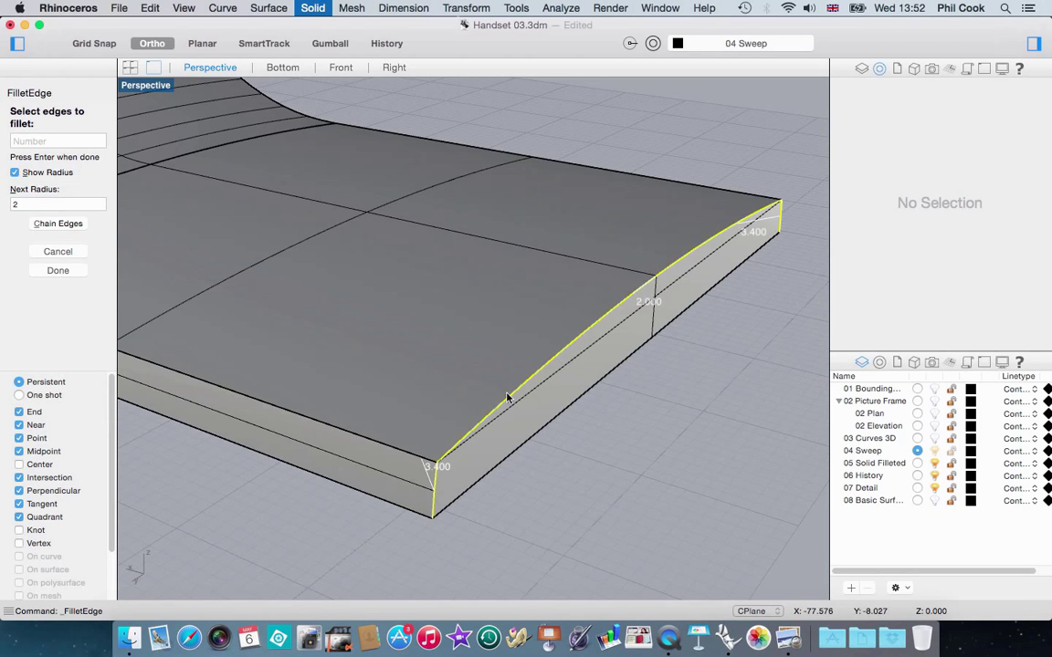
{"action": "left_click", "coordinate": [398, 453]}
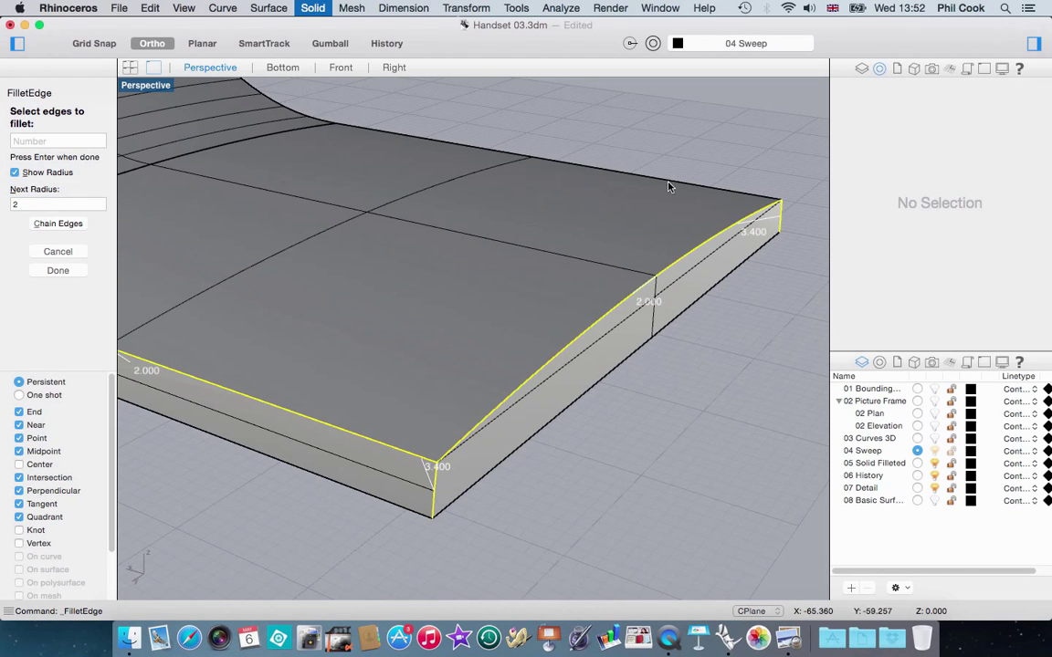
{"action": "scroll", "coordinate": [637, 343], "scroll_direction": "down", "scroll_amount": 5}
{"action": "left_click", "coordinate": [331, 292]}
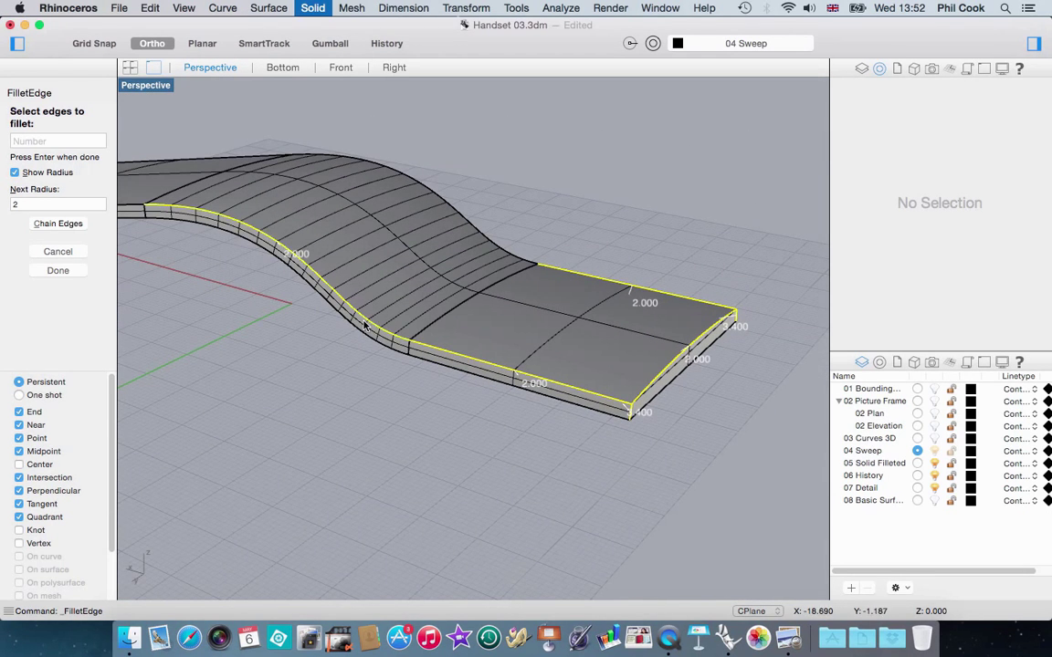
{"action": "left_click", "coordinate": [429, 208]}
{"action": "scroll", "coordinate": [346, 275], "scroll_direction": "down", "scroll_amount": 3}
{"action": "scroll", "coordinate": [347, 276], "scroll_direction": "up", "scroll_amount": 5}
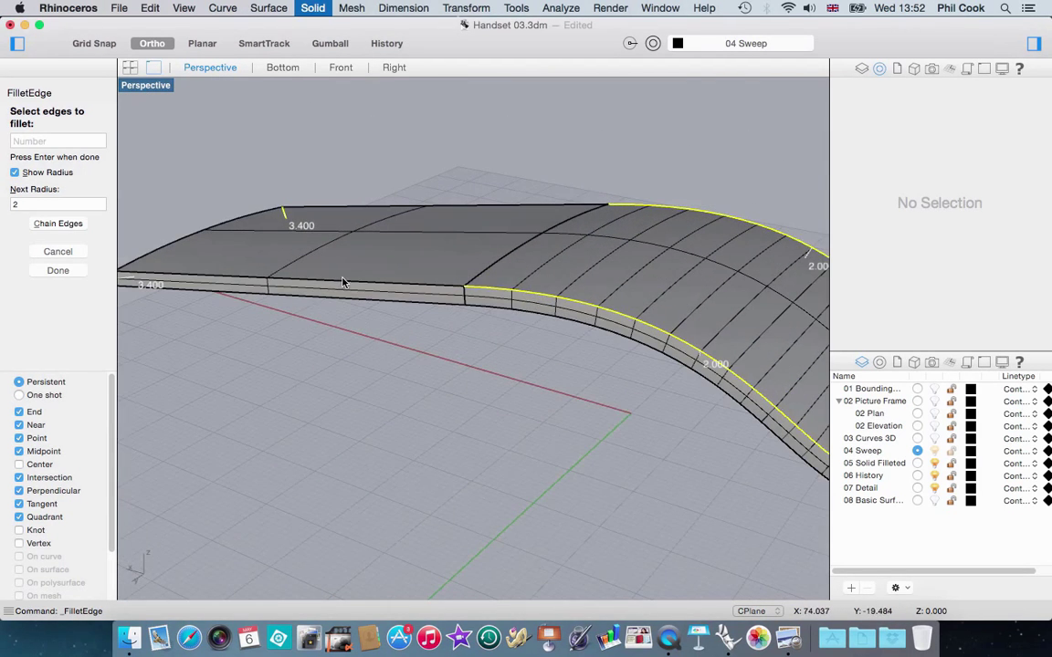
{"action": "left_click", "coordinate": [310, 276]}
{"action": "left_click", "coordinate": [392, 209]}
{"action": "left_click", "coordinate": [217, 230]}
Check the selected edges around the cover, preview the combined fillets and apply them with the Rolling Ball rail type.
{"action": "scroll", "coordinate": [360, 359], "scroll_direction": "down", "scroll_amount": 5}
{"action": "right_click_drag", "start_coordinate": [361, 359], "coordinate": [566, 388]}
{"action": "scroll", "coordinate": [571, 382], "scroll_direction": "up", "scroll_amount": 8}
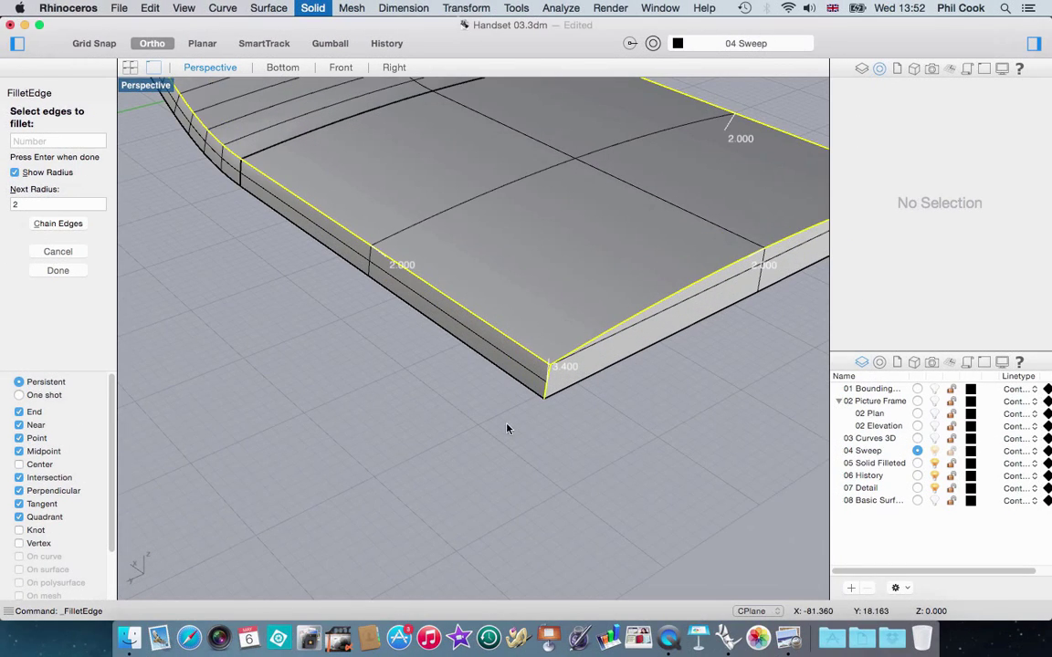
{"action": "key", "text": "Return"}
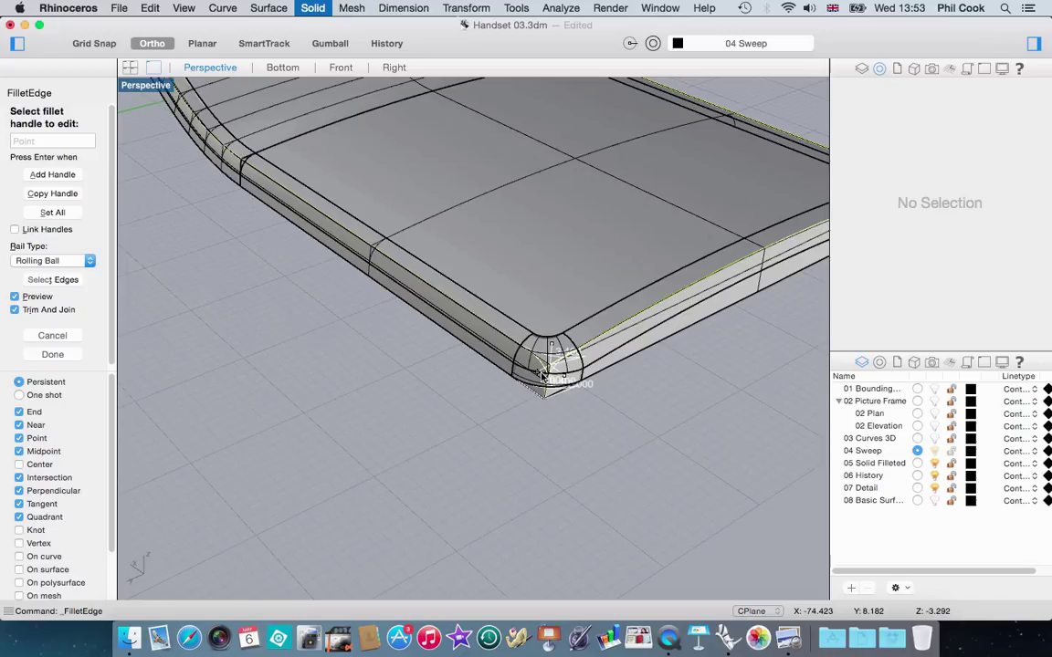
{"action": "key", "text": "Return"}
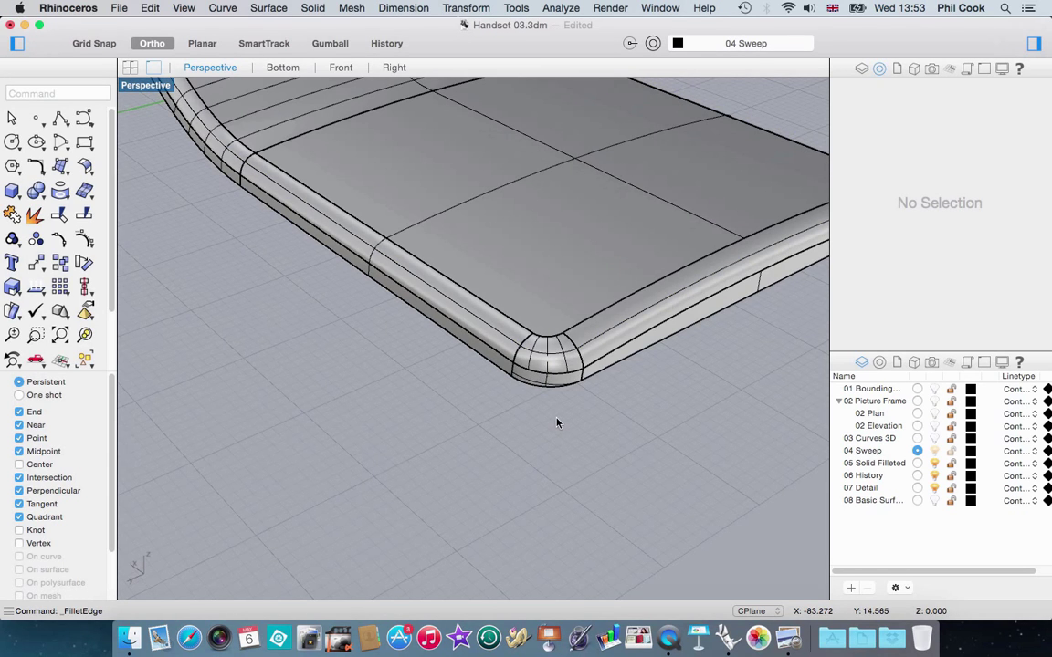
Show the hidden lower handset body and Boolean union it with the filleted cover.
{"action": "key", "text": "ctrl+alt+h"}
{"action": "right_click_drag", "start_coordinate": [548, 425], "coordinate": [463, 351]}
{"action": "scroll", "coordinate": [464, 351], "scroll_direction": "up", "scroll_amount": 5}
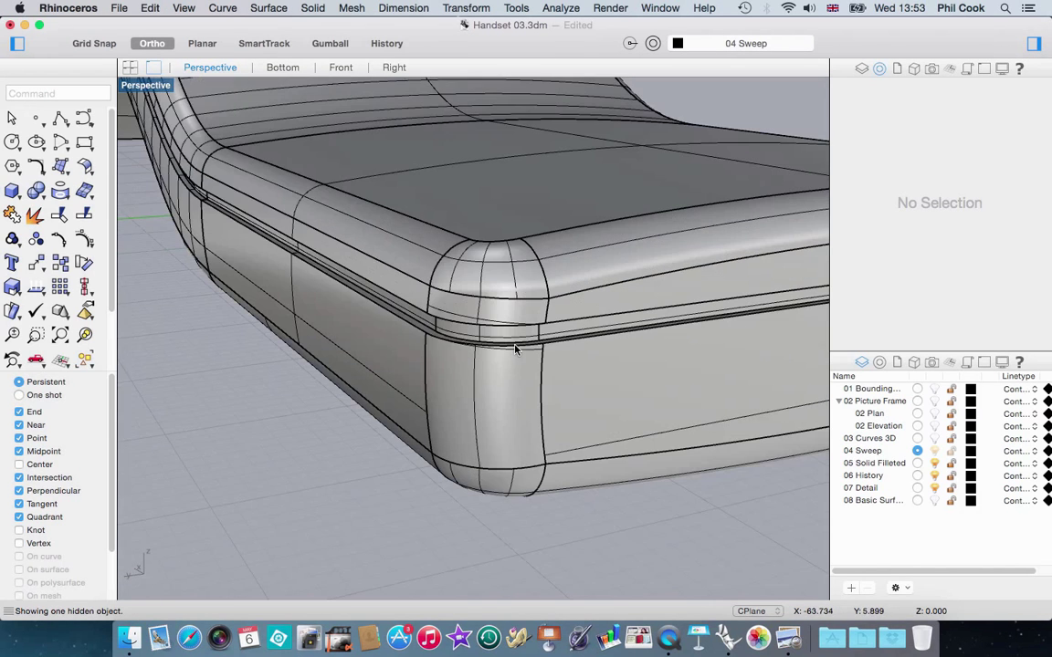
{"action": "left_click", "coordinate": [523, 285]}
{"action": "left_click", "coordinate": [585, 394], "text": "shift"}
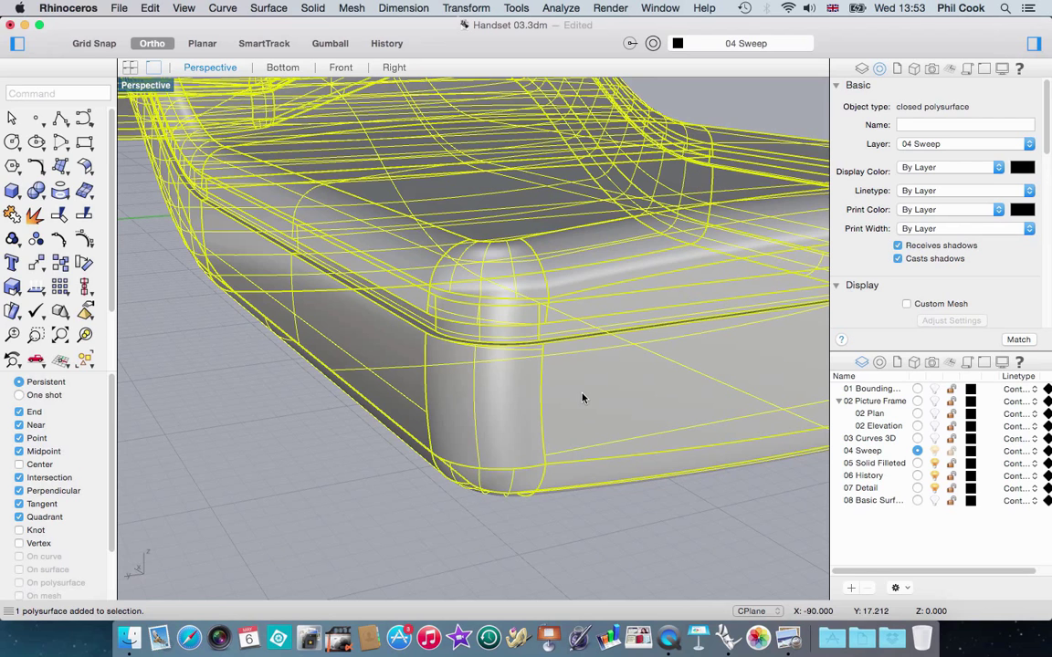
{"action": "left_click", "coordinate": [313, 9]}
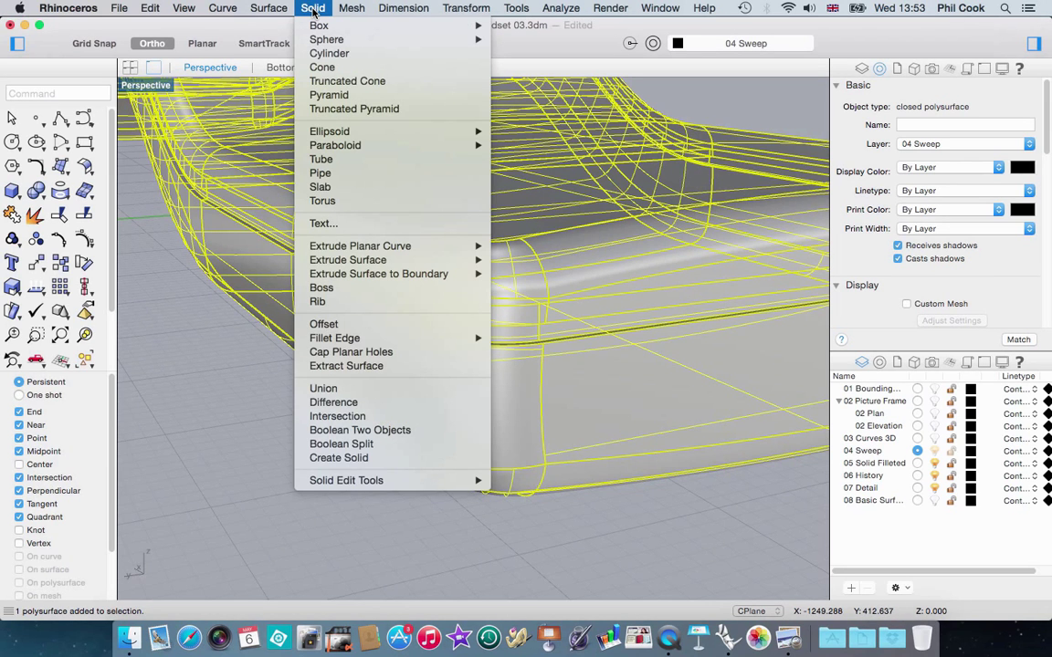
{"action": "left_click", "coordinate": [323, 388]}
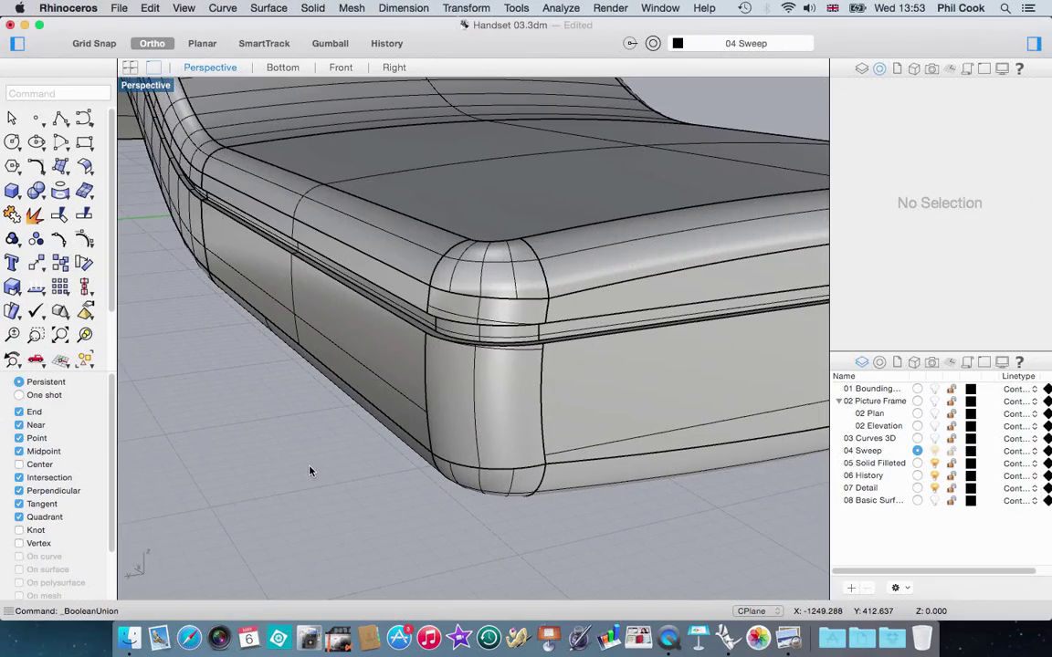
Select the united handset to check that it is a single solid, clear the selection and examine it from several sides.
{"action": "left_click", "coordinate": [499, 443]}
{"action": "scroll", "coordinate": [461, 445], "scroll_direction": "down", "scroll_amount": 10}
{"action": "right_click_drag", "start_coordinate": [423, 447], "coordinate": [630, 347]}
{"action": "left_click", "coordinate": [648, 252]}
{"action": "scroll", "coordinate": [649, 252], "scroll_direction": "down", "scroll_amount": 3}
{"action": "right_click_drag", "start_coordinate": [650, 299], "coordinate": [638, 341]}
{"action": "key", "text": "Return"}
{"action": "scroll", "coordinate": [466, 287], "scroll_direction": "up", "scroll_amount": 5}
{"action": "right_click_drag", "start_coordinate": [466, 287], "coordinate": [456, 253]}
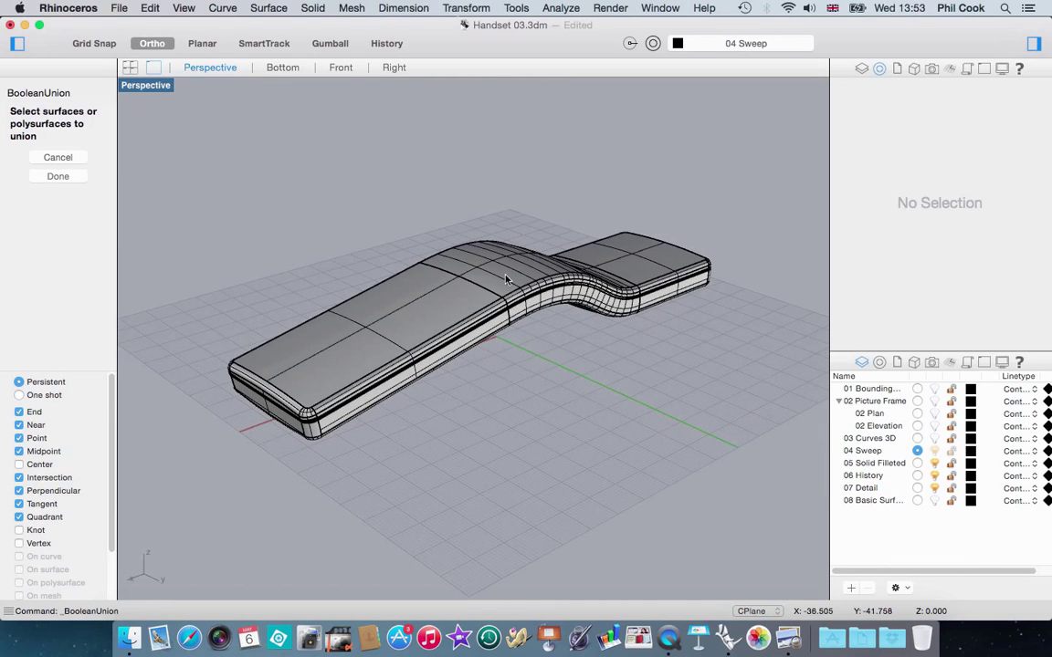
Run an Environment Map surface analysis on the united handset with brushed_silver.jpg and deselect it to view the reflections.
{"action": "left_click", "coordinate": [475, 245]}
{"action": "left_click", "coordinate": [576, 12]}
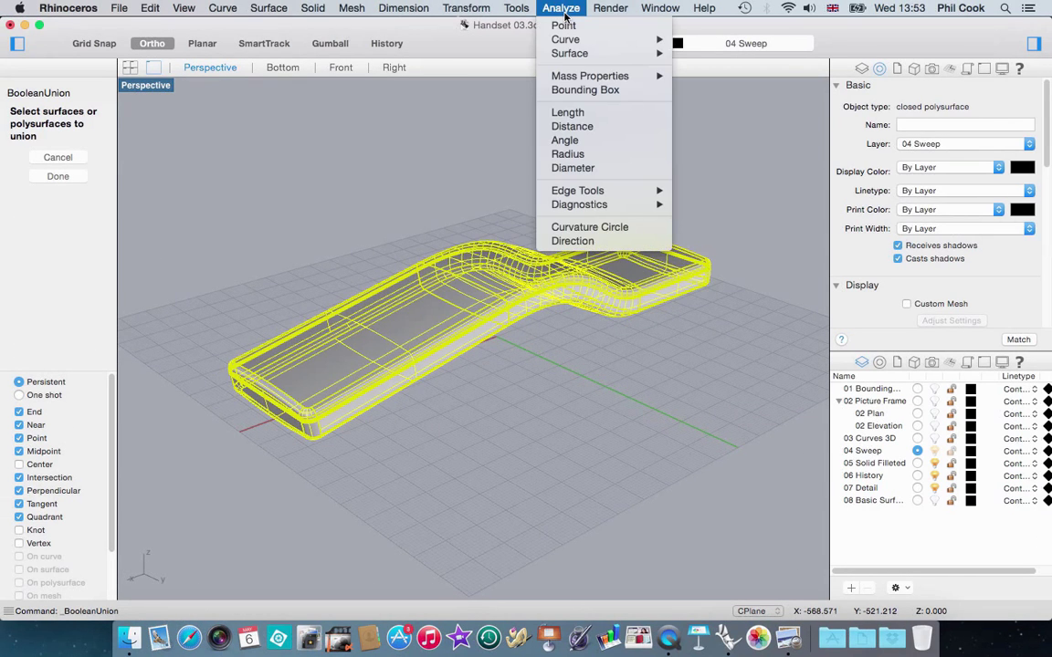
{"action": "mouse_move", "coordinate": [584, 53]}
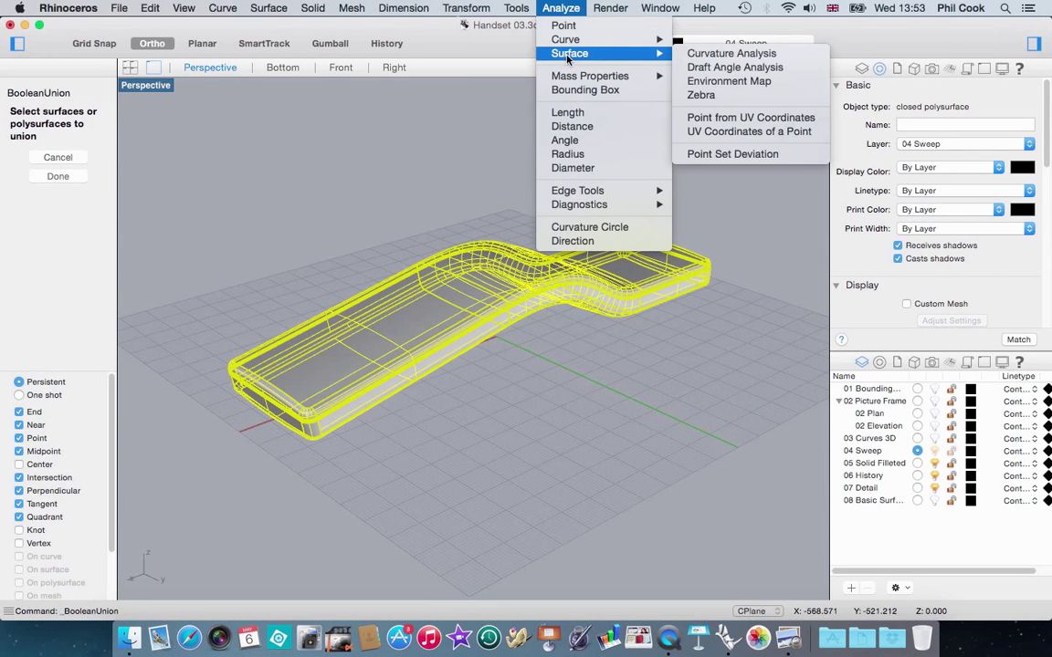
{"action": "left_click", "coordinate": [727, 81]}
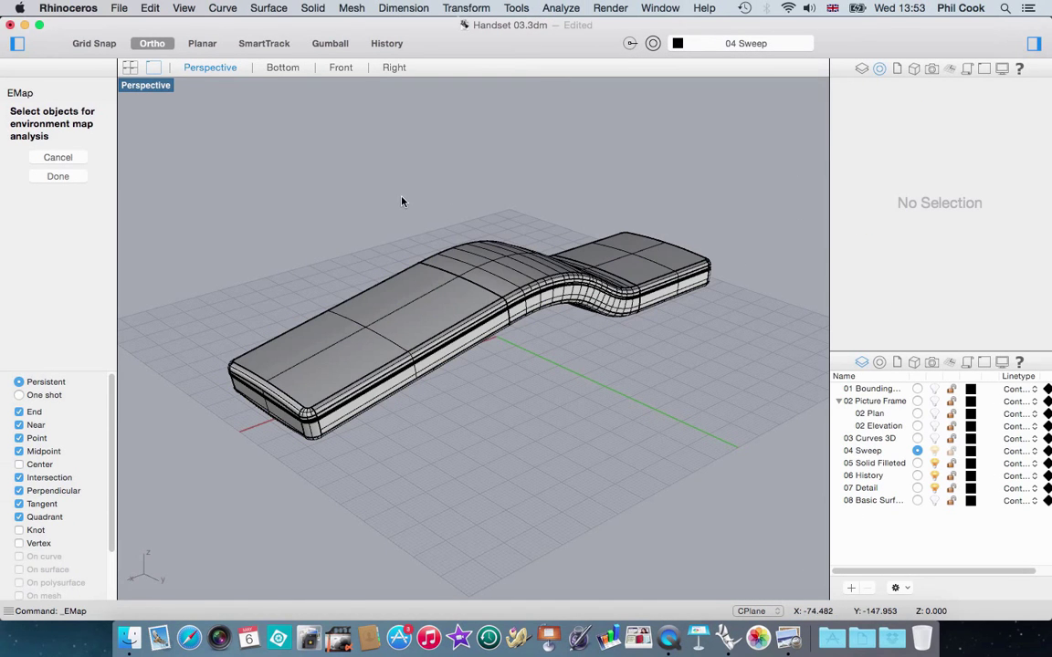
{"action": "left_click", "coordinate": [437, 276]}
{"action": "key", "text": "Return"}
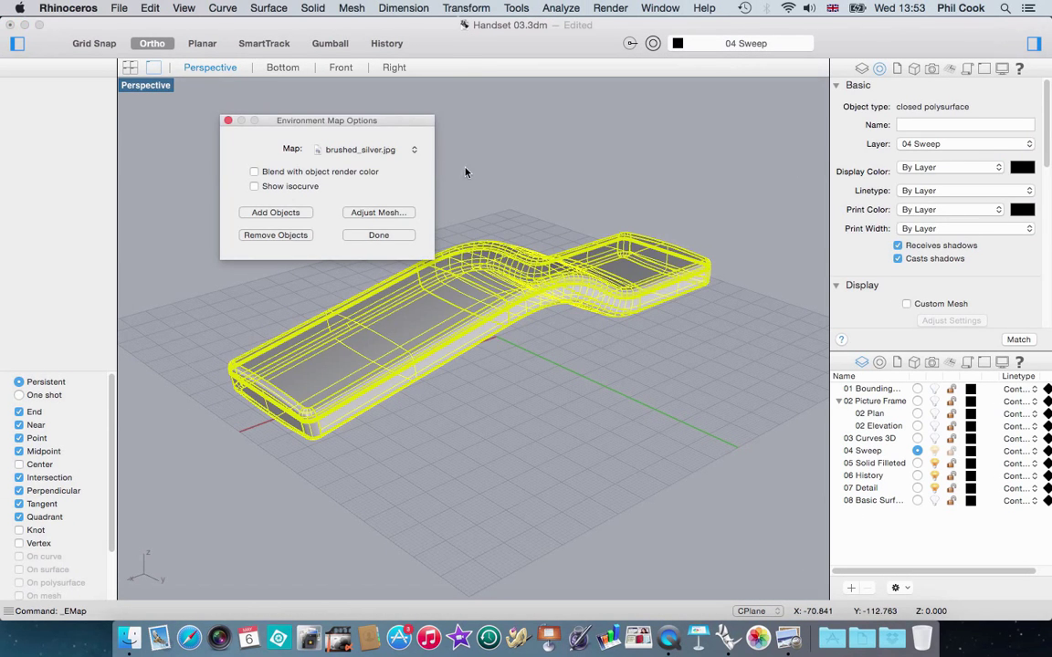
{"action": "left_click", "coordinate": [479, 406]}
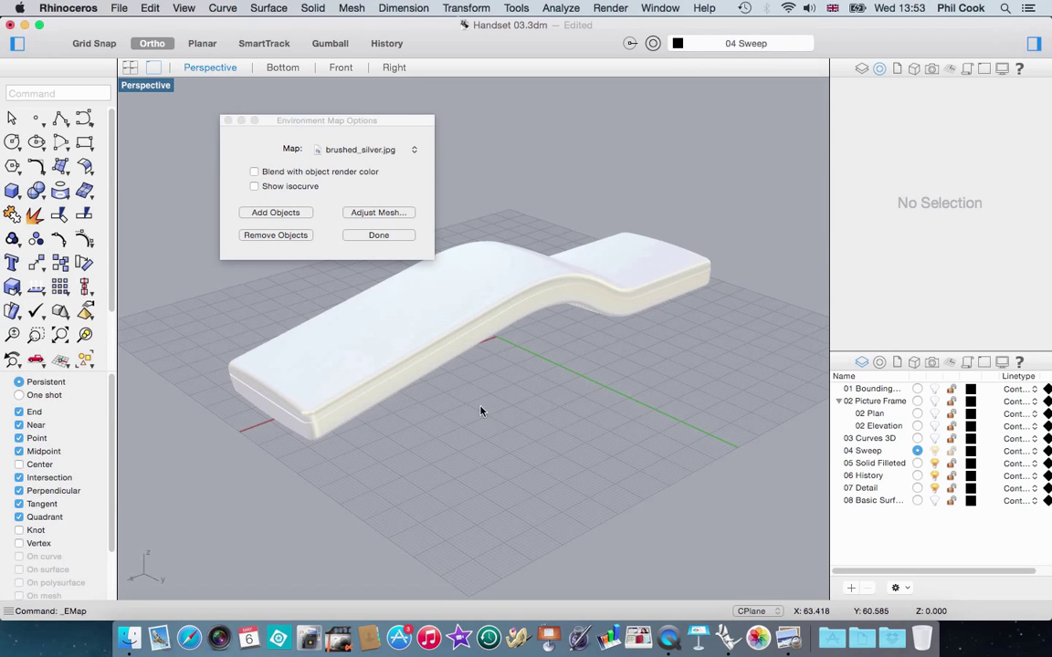
Switch the environment map to arches.png, examine the handset's reflections from another angle and close the analysis.
{"action": "left_click_drag", "start_coordinate": [388, 126], "coordinate": [346, 118]}
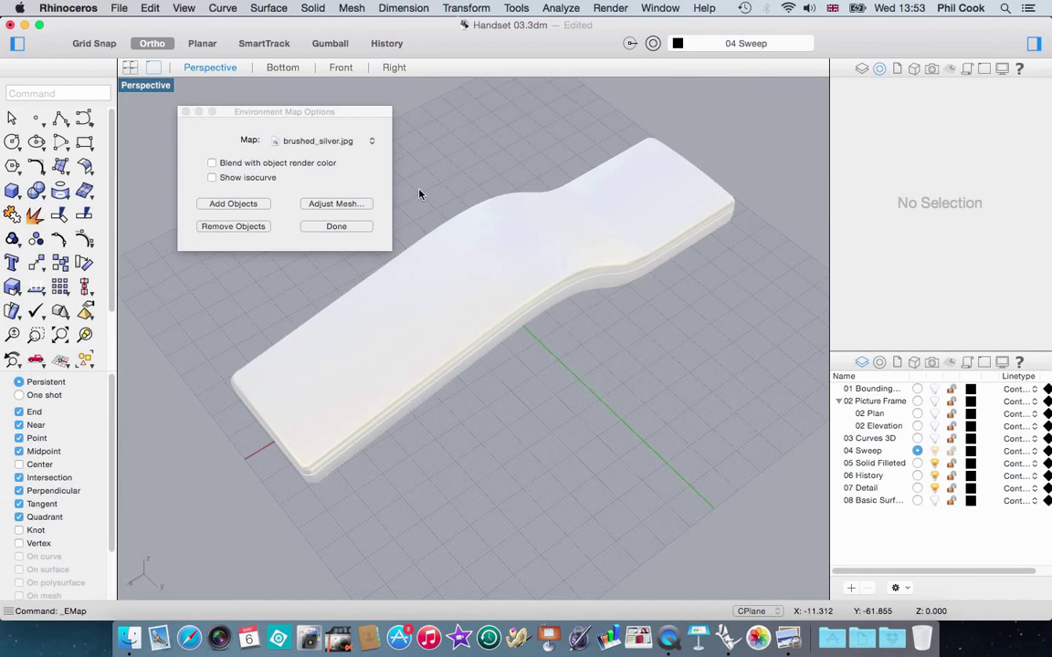
{"action": "left_click", "coordinate": [321, 141]}
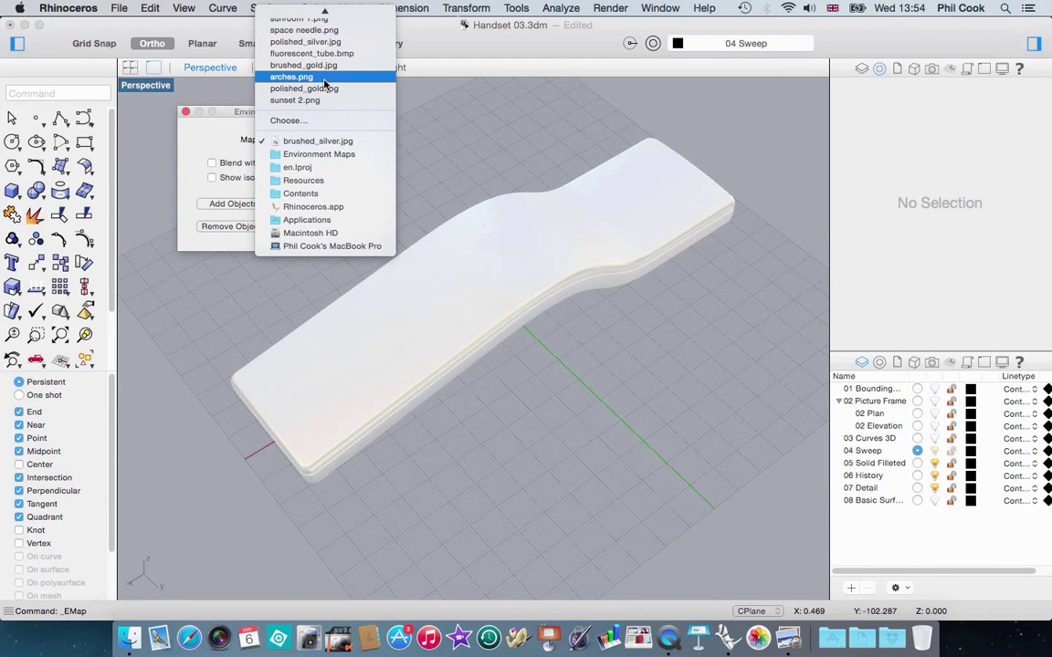
{"action": "left_click", "coordinate": [294, 77]}
{"action": "right_click_drag", "start_coordinate": [568, 369], "coordinate": [377, 79]}
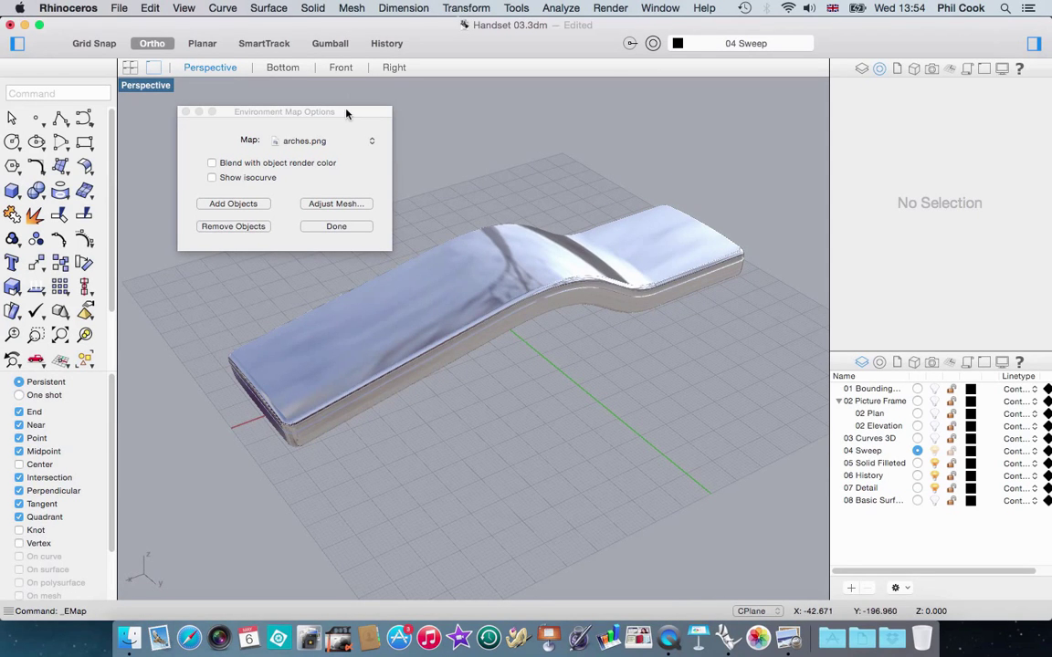
{"action": "left_click_drag", "start_coordinate": [352, 112], "coordinate": [387, 113]}
{"action": "left_click", "coordinate": [222, 114]}
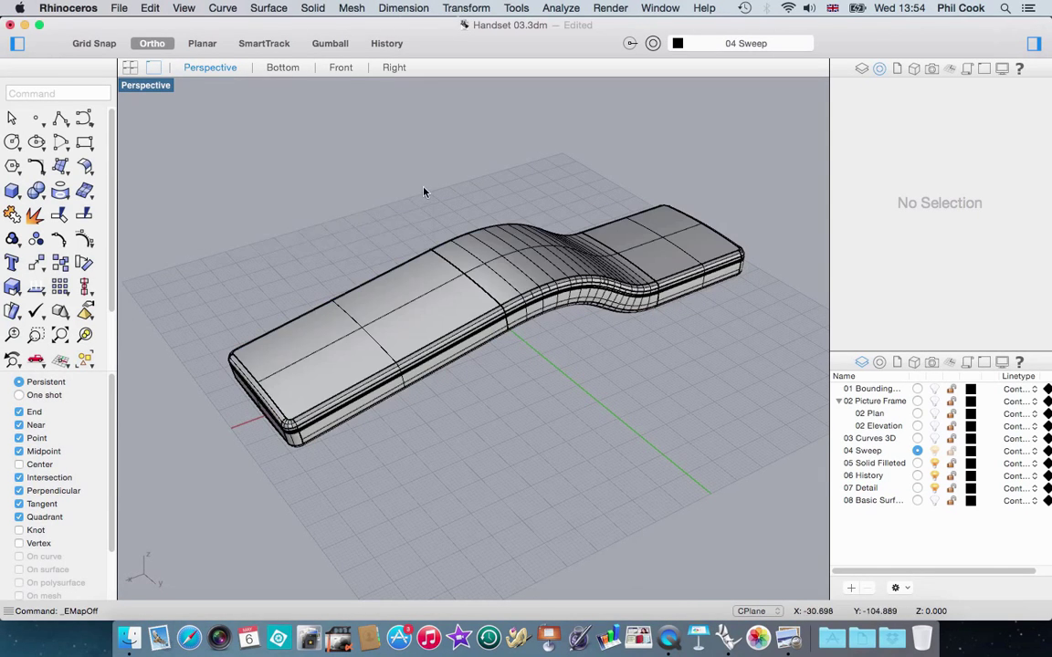
Hide the united handset solid.
{"action": "right_click_drag", "start_coordinate": [505, 291], "coordinate": [546, 342]}
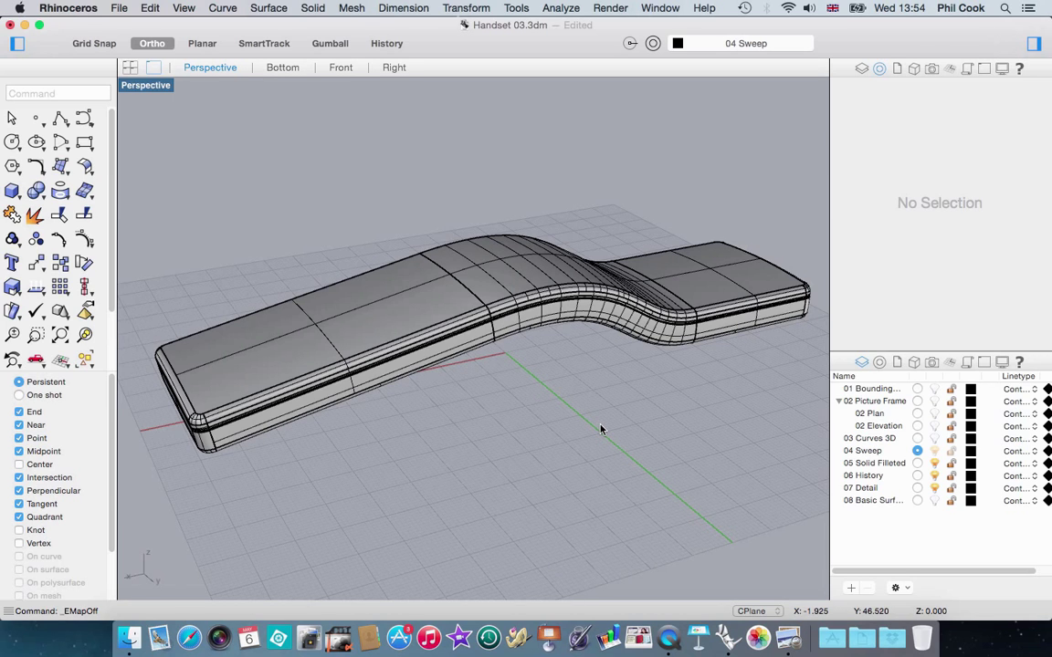
{"action": "left_click", "coordinate": [515, 331]}
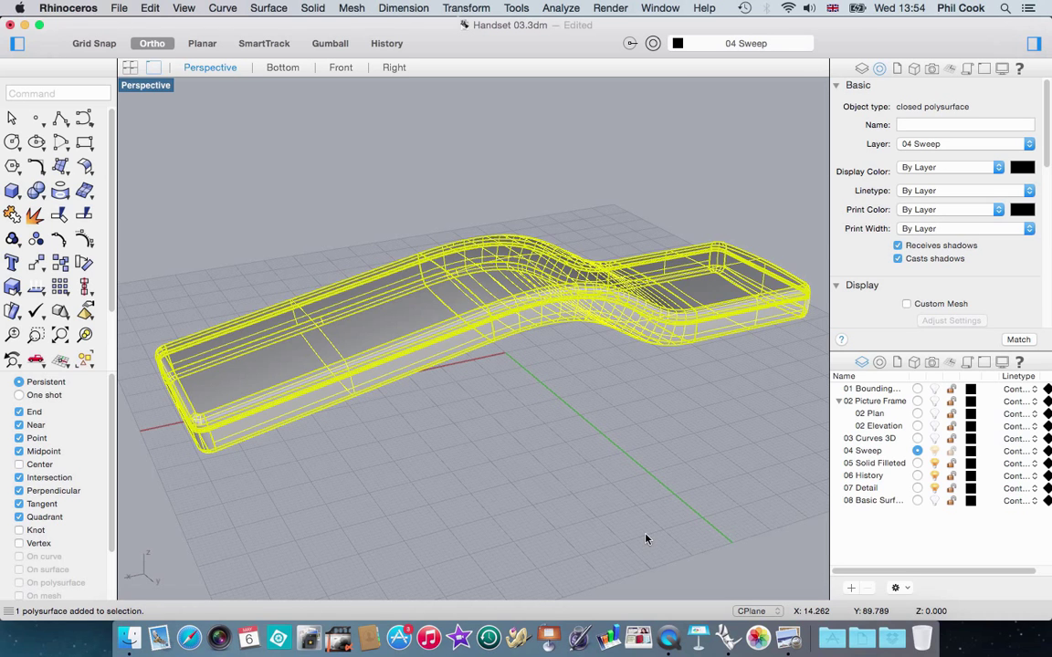
{"action": "key", "text": "super+h"}
{"action": "right_click_drag", "start_coordinate": [645, 537], "coordinate": [555, 396]}
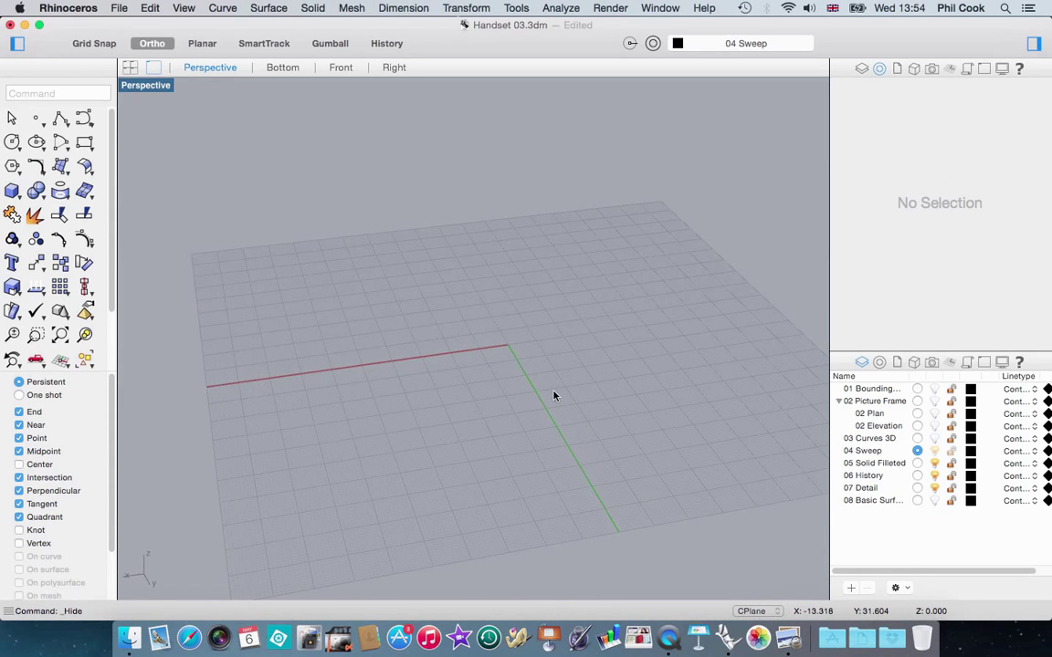
Make 03 Curves 3D the current layer and examine the rail curve and coloured cross-section profiles from several sides.
{"action": "left_click", "coordinate": [917, 438]}
{"action": "right_click_drag", "start_coordinate": [808, 398], "coordinate": [516, 354]}
{"action": "right_click_drag", "start_coordinate": [324, 371], "coordinate": [669, 362]}
{"action": "right_click", "coordinate": [670, 362]}
{"action": "key", "text": "Escape"}
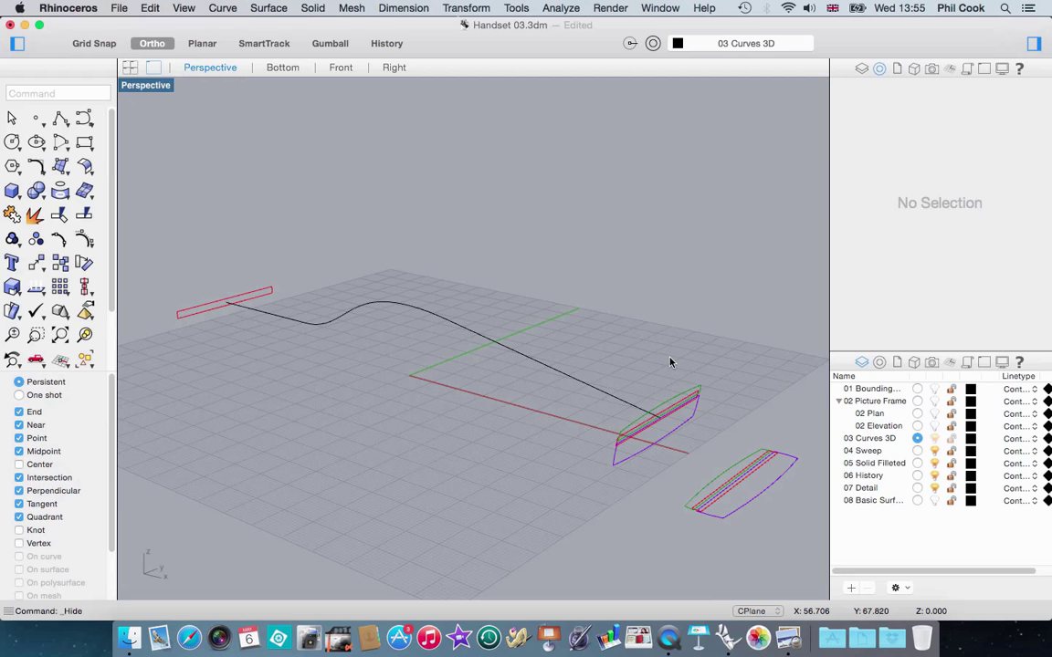
{"action": "right_click", "coordinate": [562, 378]}
{"action": "right_click_drag", "start_coordinate": [561, 378], "coordinate": [651, 411]}
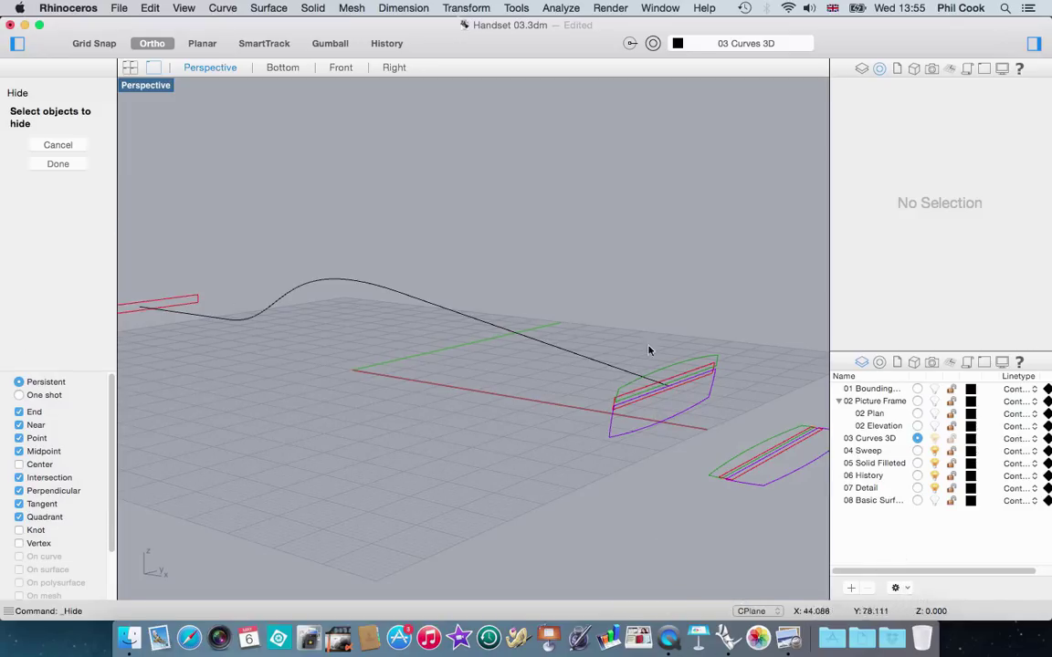
{"action": "right_click_drag", "start_coordinate": [633, 493], "coordinate": [652, 498]}
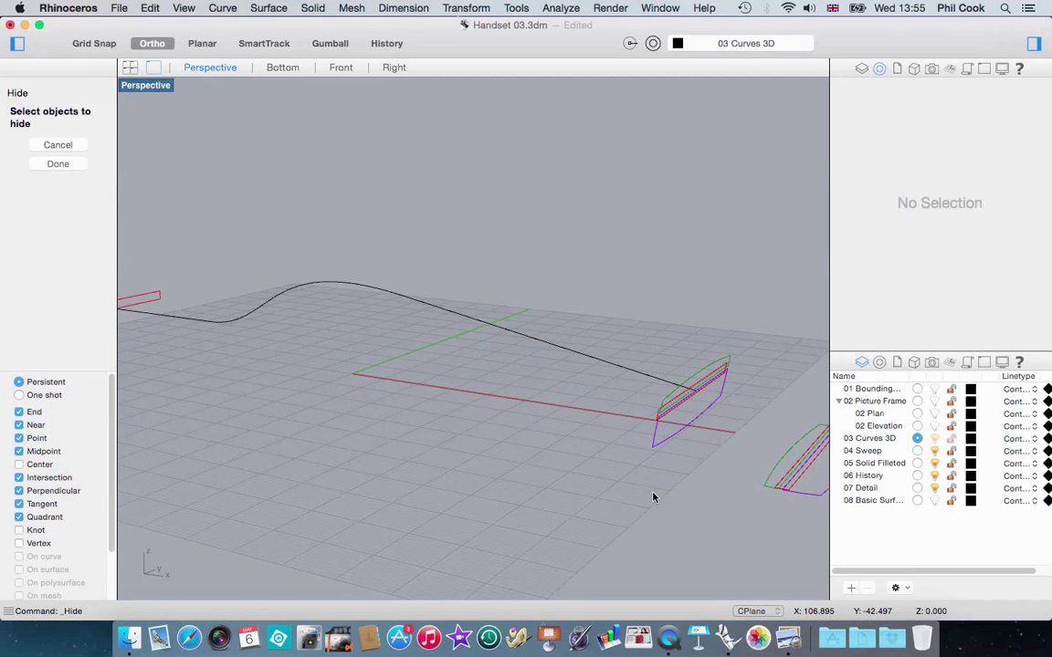
With History recording on, sweep the green cross-section along the single rail curve using the Freeform style and Do not simplify.
{"action": "left_click", "coordinate": [388, 46]}
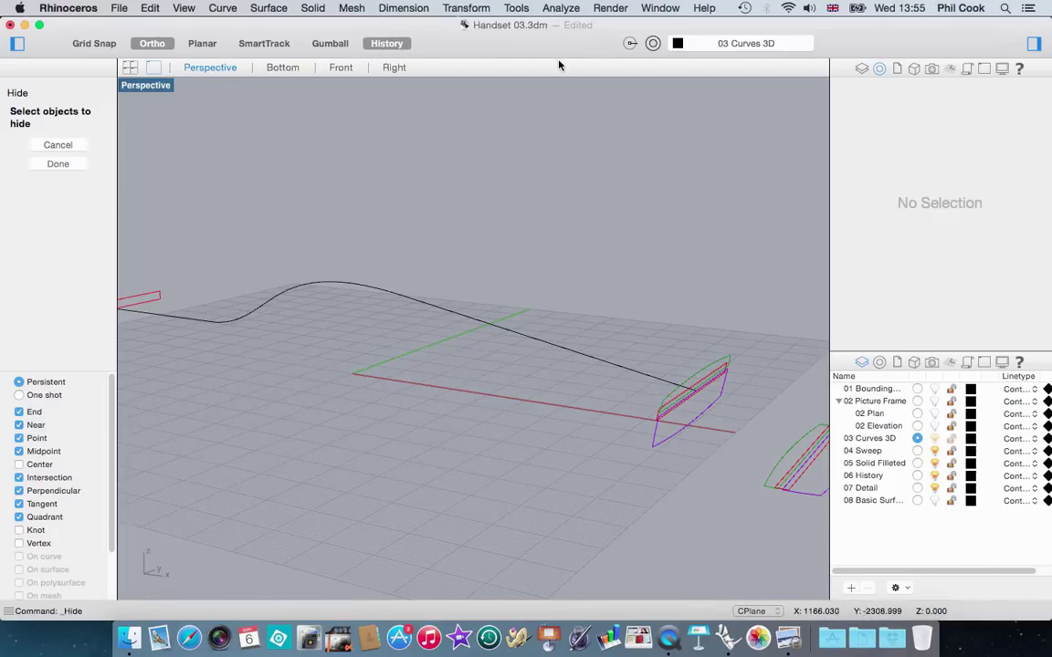
{"action": "left_click", "coordinate": [271, 9]}
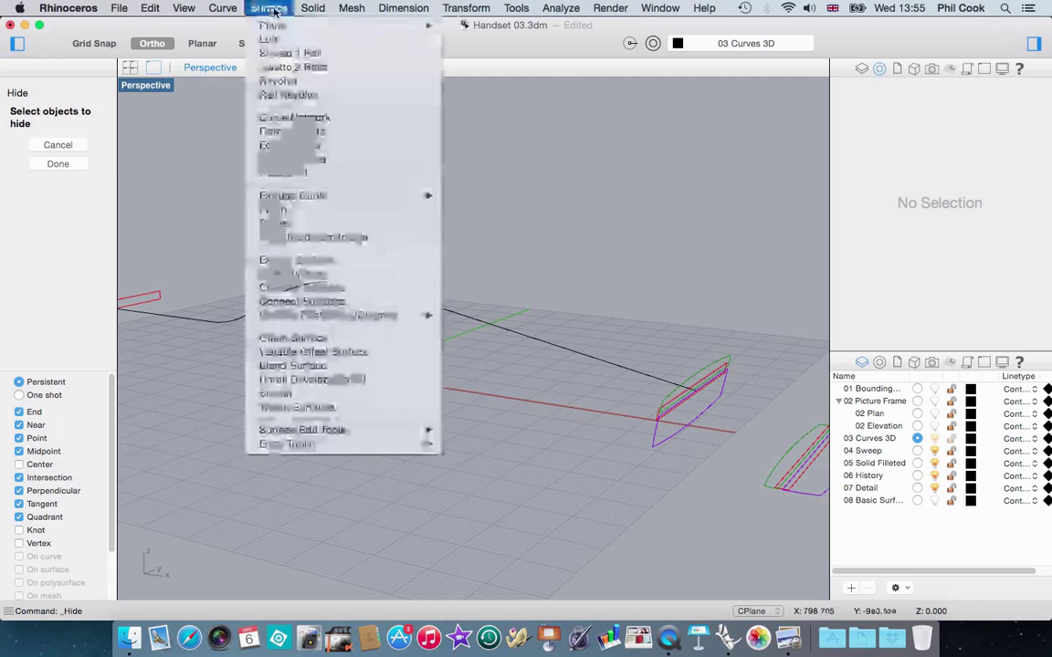
{"action": "left_click", "coordinate": [274, 53]}
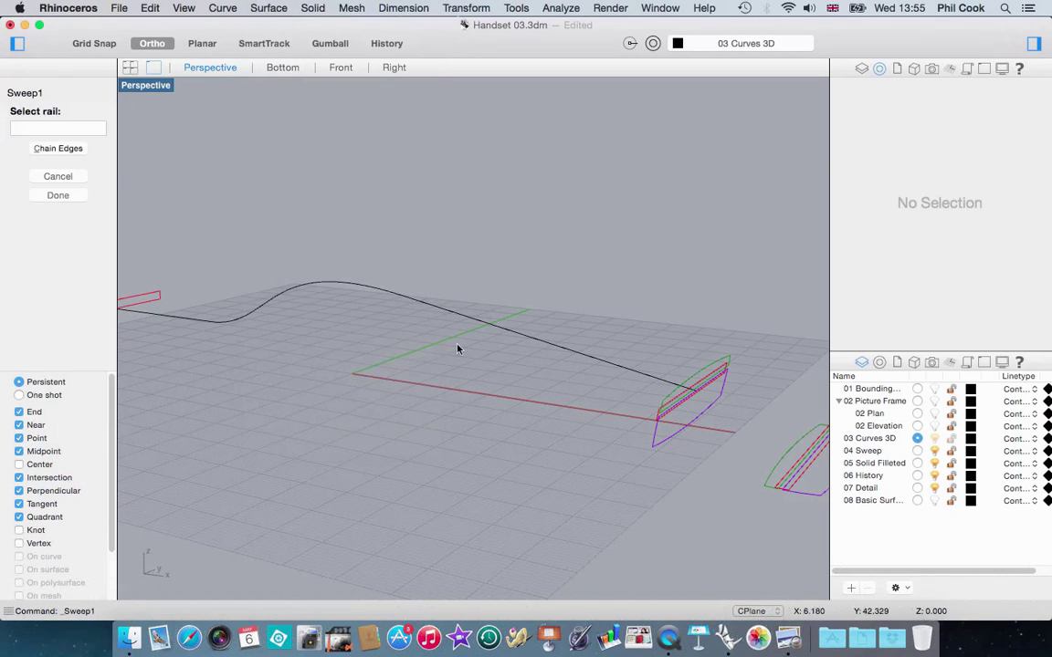
{"action": "left_click", "coordinate": [385, 45]}
{"action": "right_click_drag", "start_coordinate": [575, 420], "coordinate": [564, 491]}
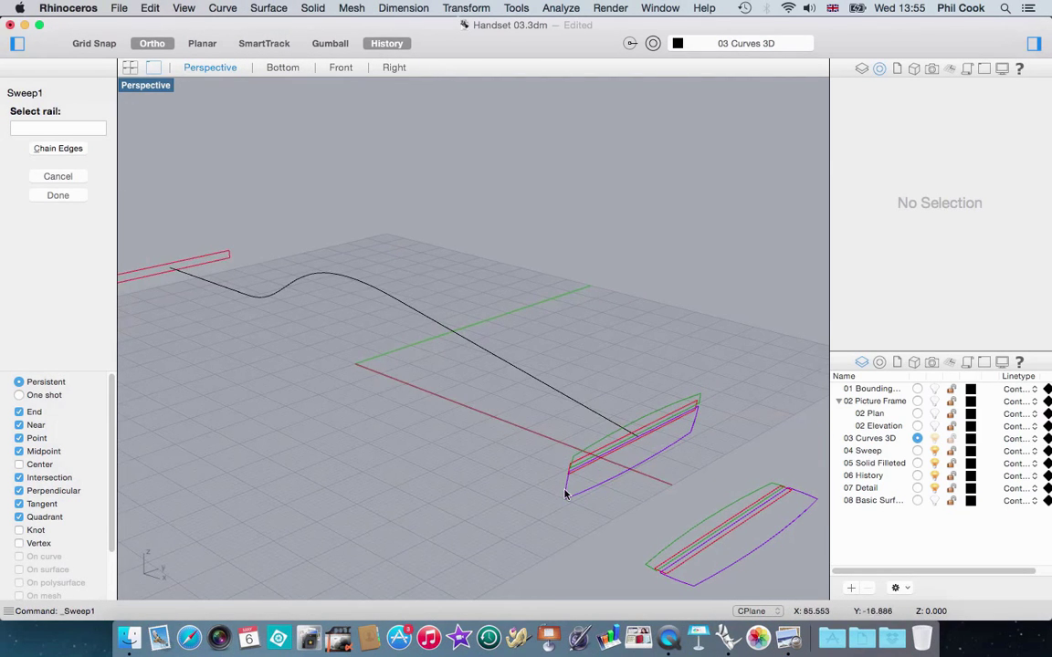
{"action": "scroll", "coordinate": [625, 484], "scroll_direction": "up", "scroll_amount": 5}
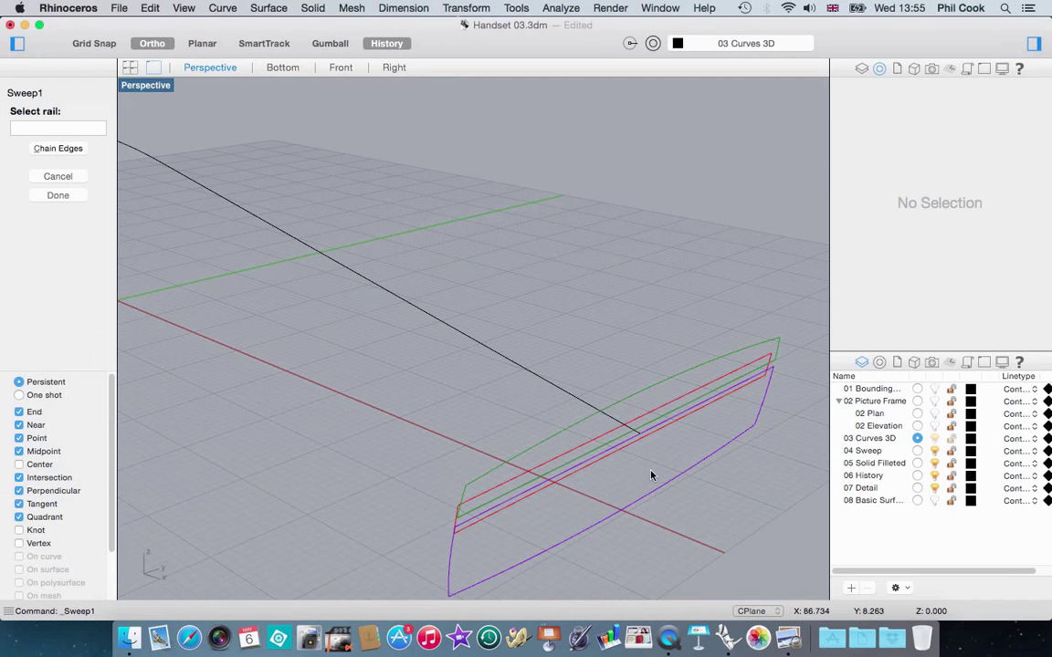
{"action": "left_click", "coordinate": [579, 404]}
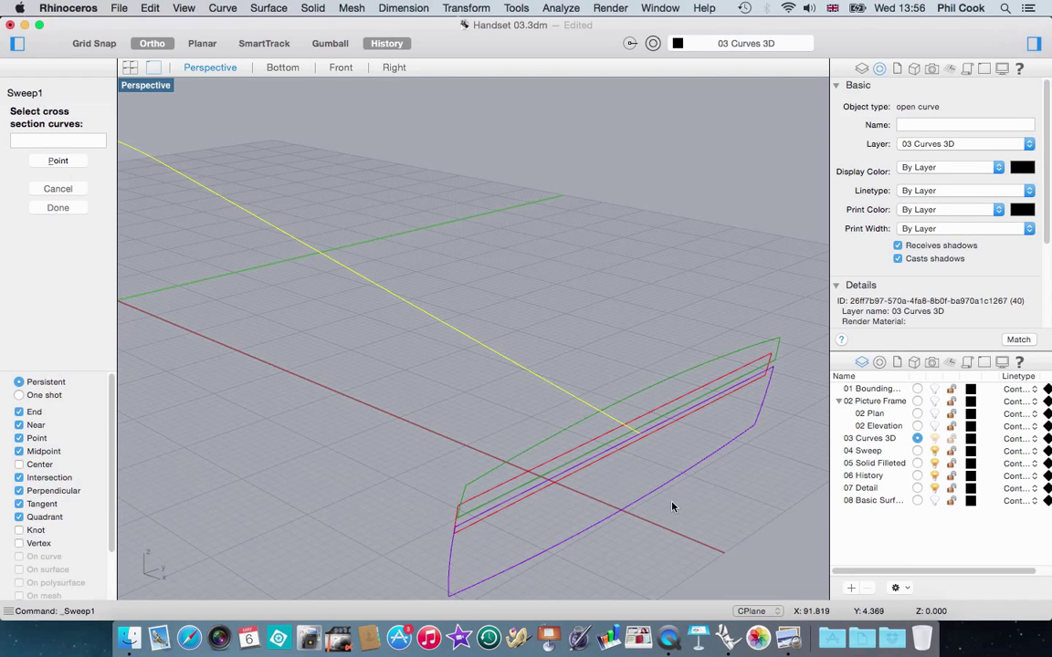
{"action": "left_click", "coordinate": [642, 395]}
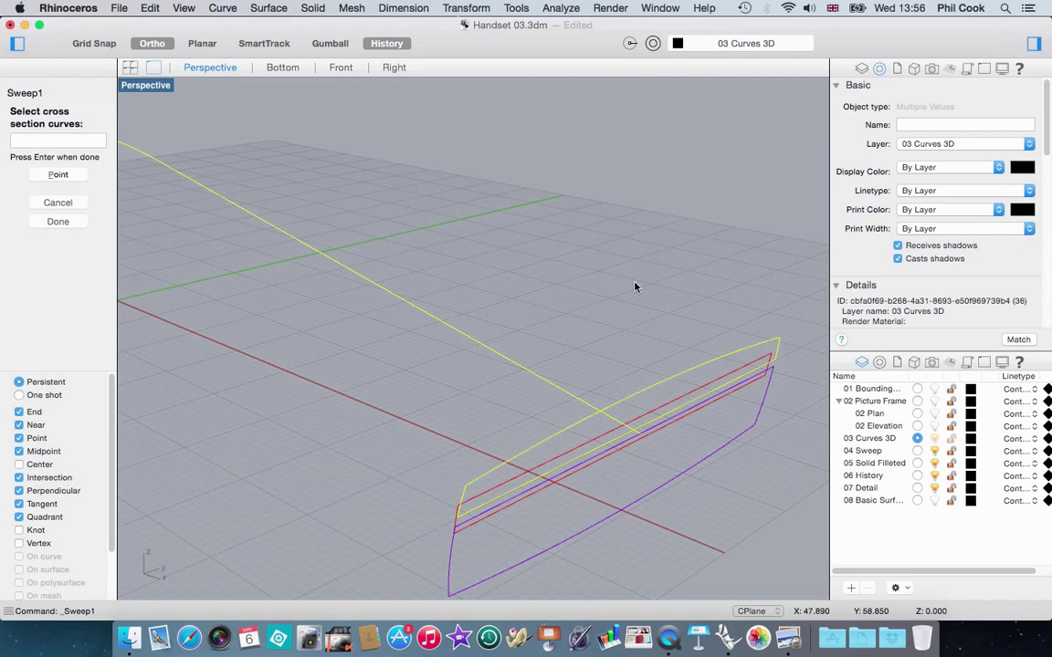
{"action": "key", "text": "Return"}
{"action": "key", "text": "Return"}
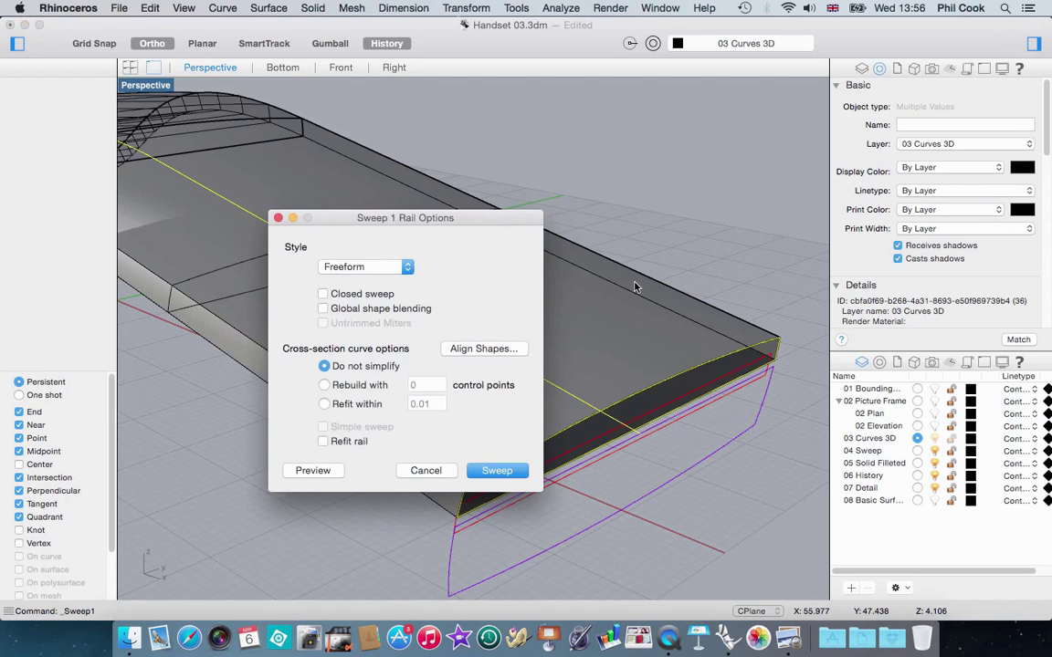
{"action": "left_click", "coordinate": [494, 470]}
{"action": "scroll", "coordinate": [650, 321], "scroll_direction": "down", "scroll_amount": 10}
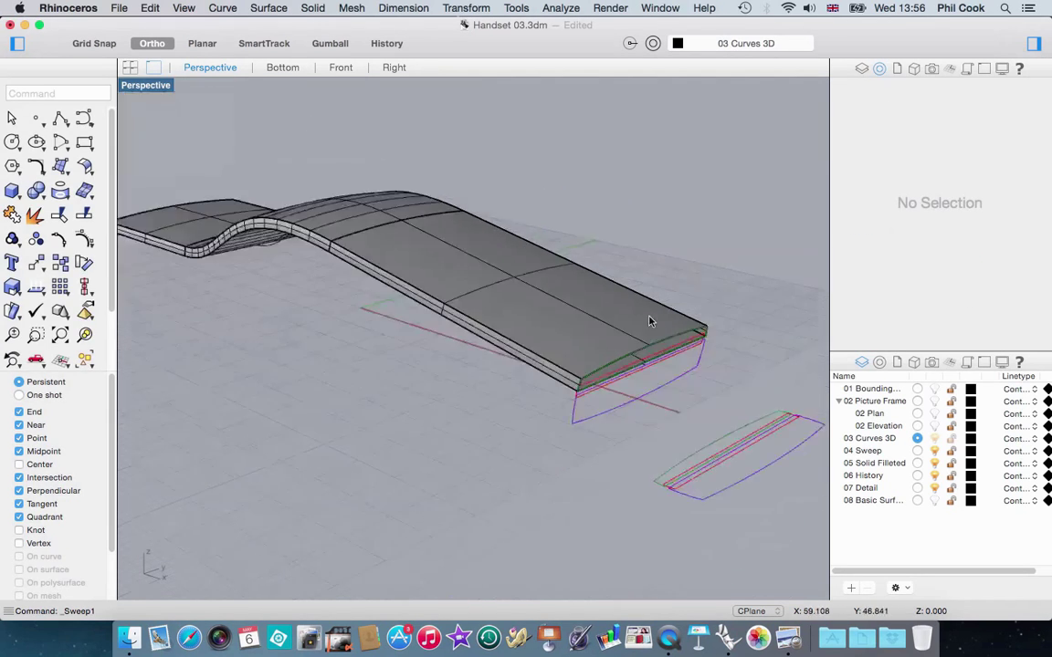
{"action": "right_click_drag", "start_coordinate": [418, 378], "coordinate": [527, 407]}
{"action": "right_click_drag", "start_coordinate": [469, 287], "coordinate": [535, 248]}
{"action": "scroll", "coordinate": [686, 293], "scroll_direction": "up", "scroll_amount": 10}
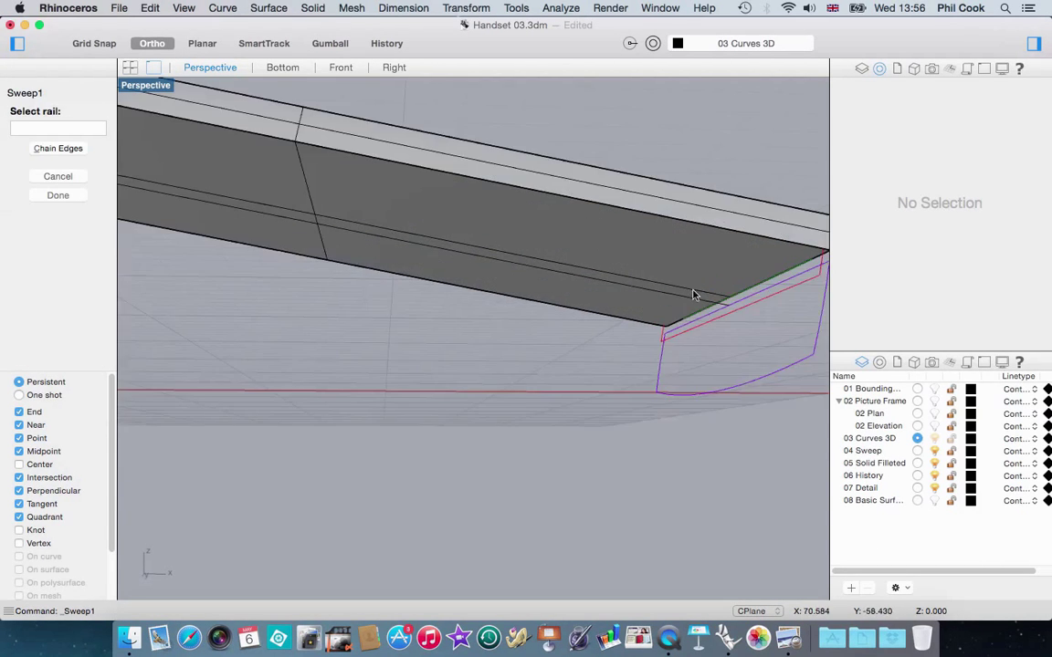
{"action": "scroll", "coordinate": [714, 314], "scroll_direction": "up", "scroll_amount": 6}
{"action": "left_click", "coordinate": [671, 301]}
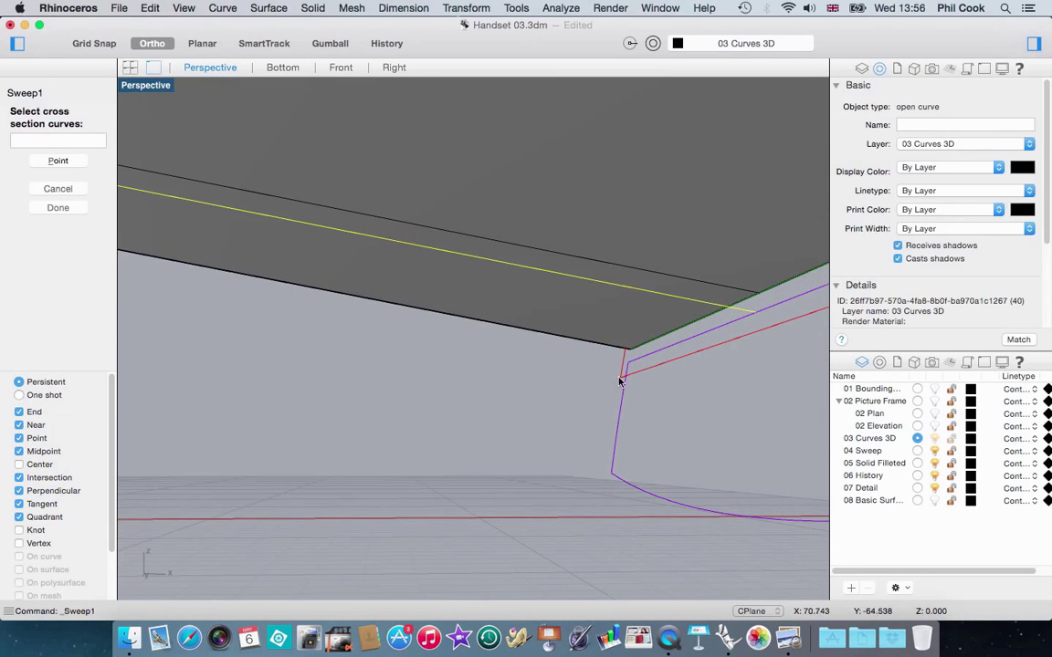
Switch to a maximised Front view that shows the whole swept cover and its rail curve.
{"action": "double_click", "coordinate": [145, 86]}
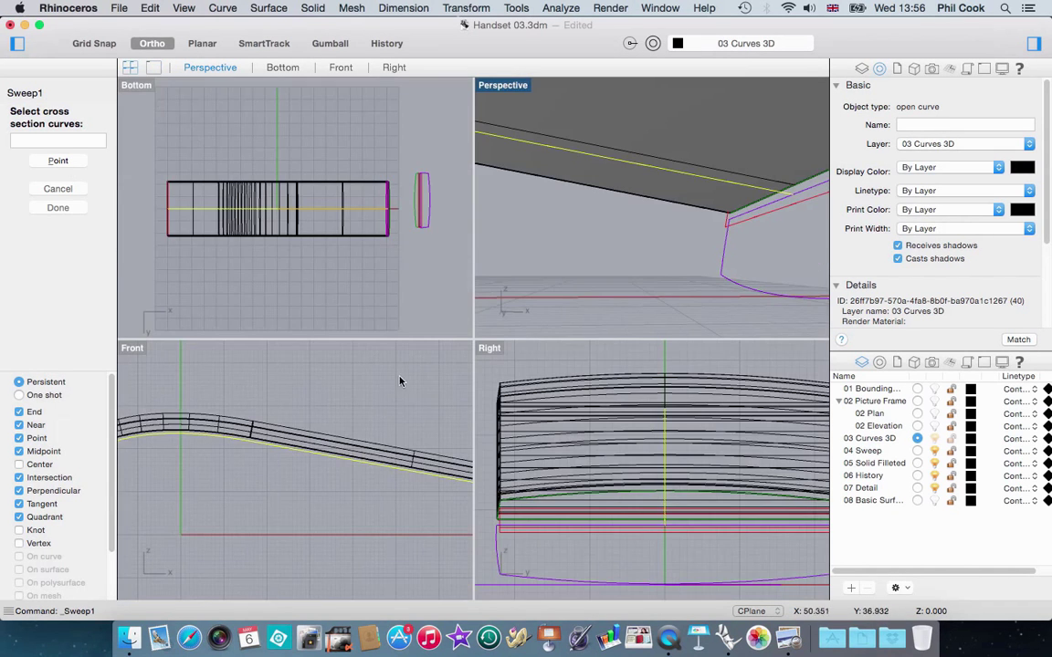
{"action": "scroll", "coordinate": [359, 473], "scroll_direction": "down", "scroll_amount": 5}
{"action": "double_click", "coordinate": [133, 348]}
{"action": "scroll", "coordinate": [545, 347], "scroll_direction": "up", "scroll_amount": 8}
{"action": "scroll", "coordinate": [549, 314], "scroll_direction": "down", "scroll_amount": 2}
{"action": "scroll", "coordinate": [430, 365], "scroll_direction": "down", "scroll_amount": 2}
{"action": "scroll", "coordinate": [598, 332], "scroll_direction": "up", "scroll_amount": 2}
{"action": "scroll", "coordinate": [418, 329], "scroll_direction": "down", "scroll_amount": 1}
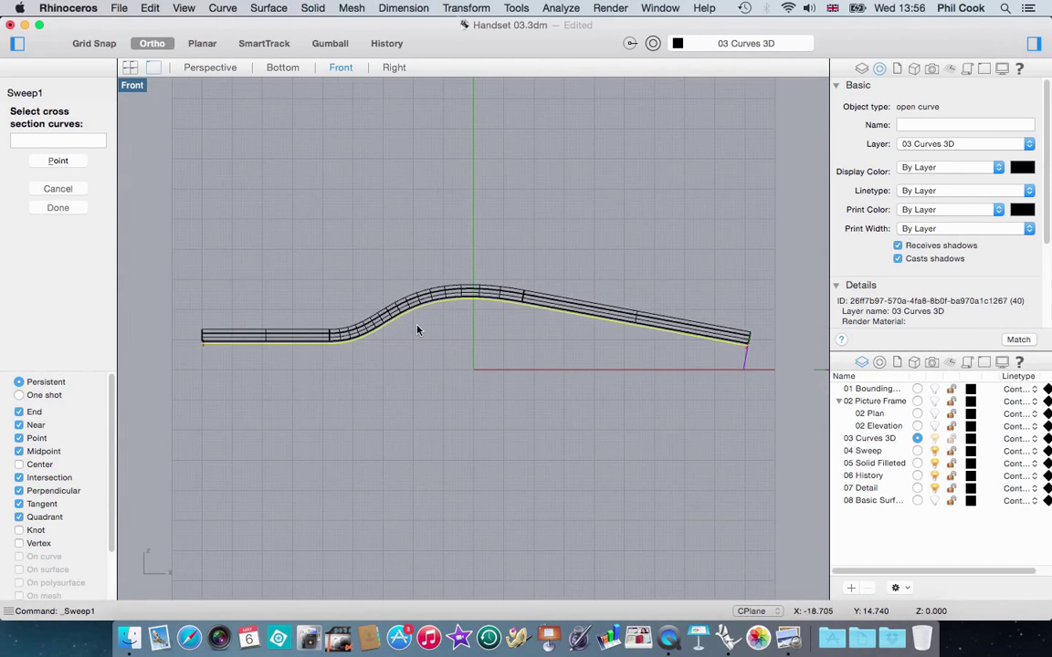
Turn on the control points of the rail curve running beneath the swept cover.
{"action": "left_click", "coordinate": [150, 9]}
{"action": "mouse_move", "coordinate": [182, 146]}
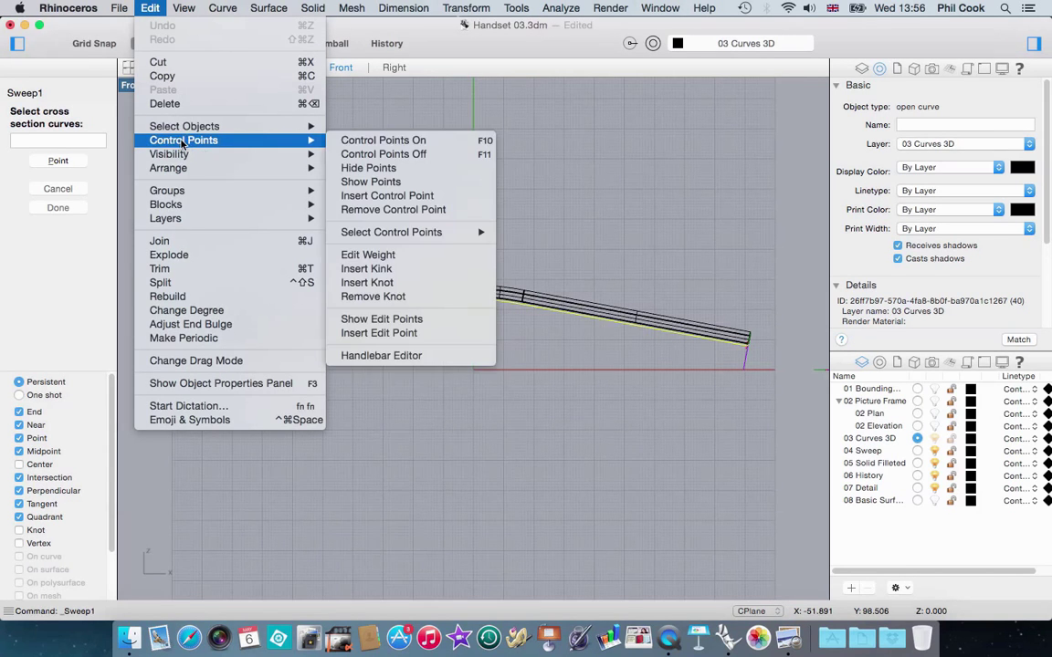
{"action": "left_click", "coordinate": [375, 142]}
{"action": "scroll", "coordinate": [384, 338], "scroll_direction": "up", "scroll_amount": 5}
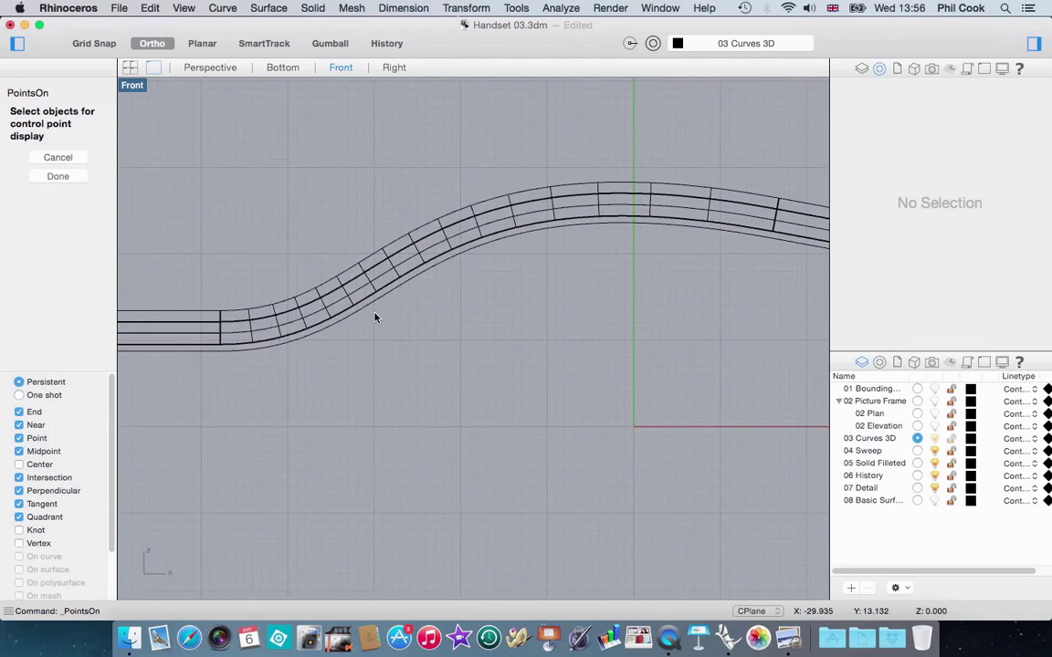
{"action": "left_click", "coordinate": [375, 305]}
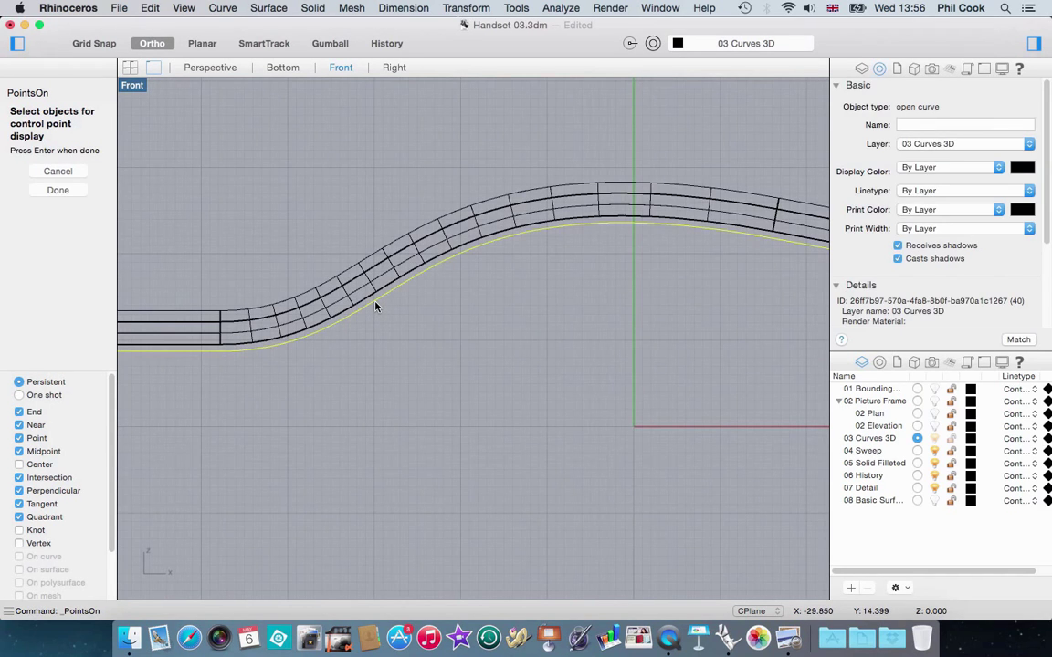
{"action": "key", "text": "Return"}
{"action": "scroll", "coordinate": [429, 369], "scroll_direction": "down", "scroll_amount": 3}
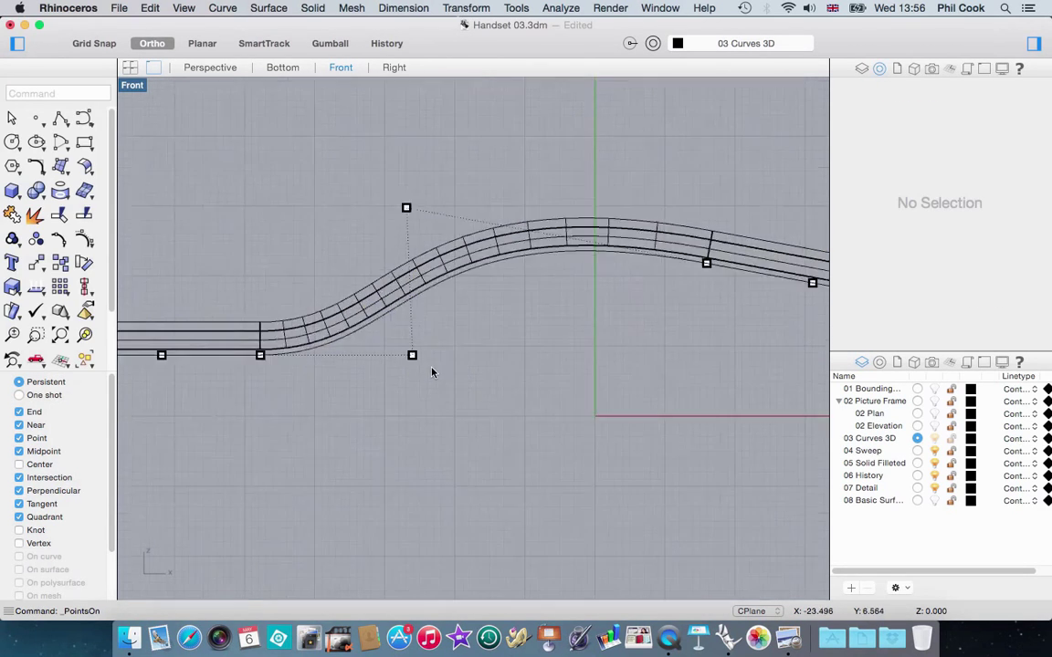
Move the lower control point of the rail's S-bend a short distance horizontally in the positive X direction.
{"action": "scroll", "coordinate": [343, 372], "scroll_direction": "up", "scroll_amount": 2}
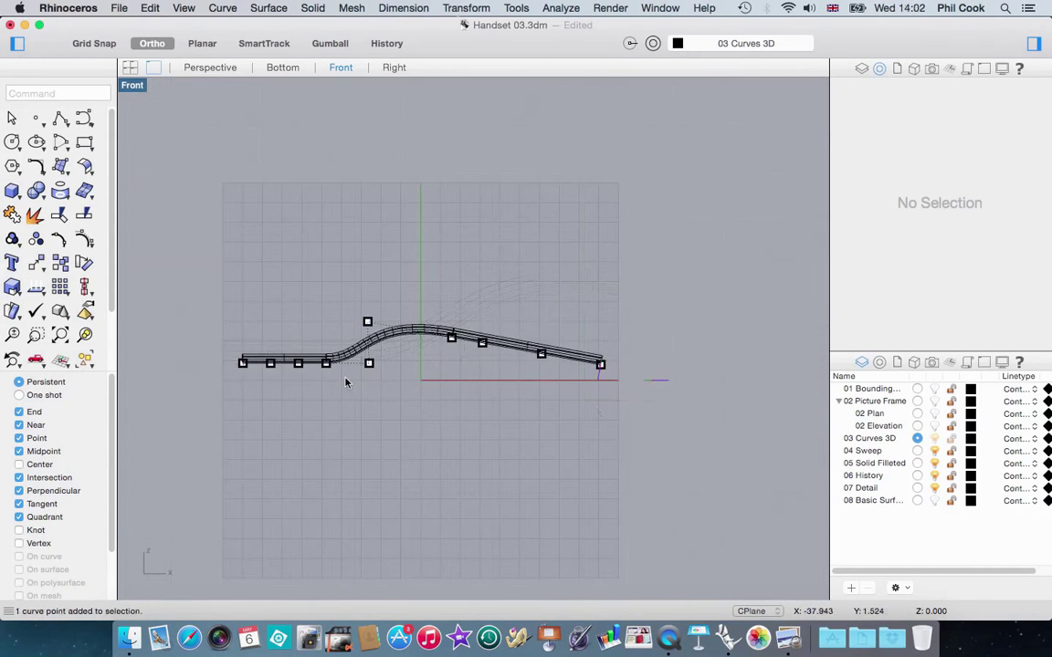
{"action": "scroll", "coordinate": [346, 377], "scroll_direction": "up", "scroll_amount": 4}
{"action": "left_click", "coordinate": [390, 352]}
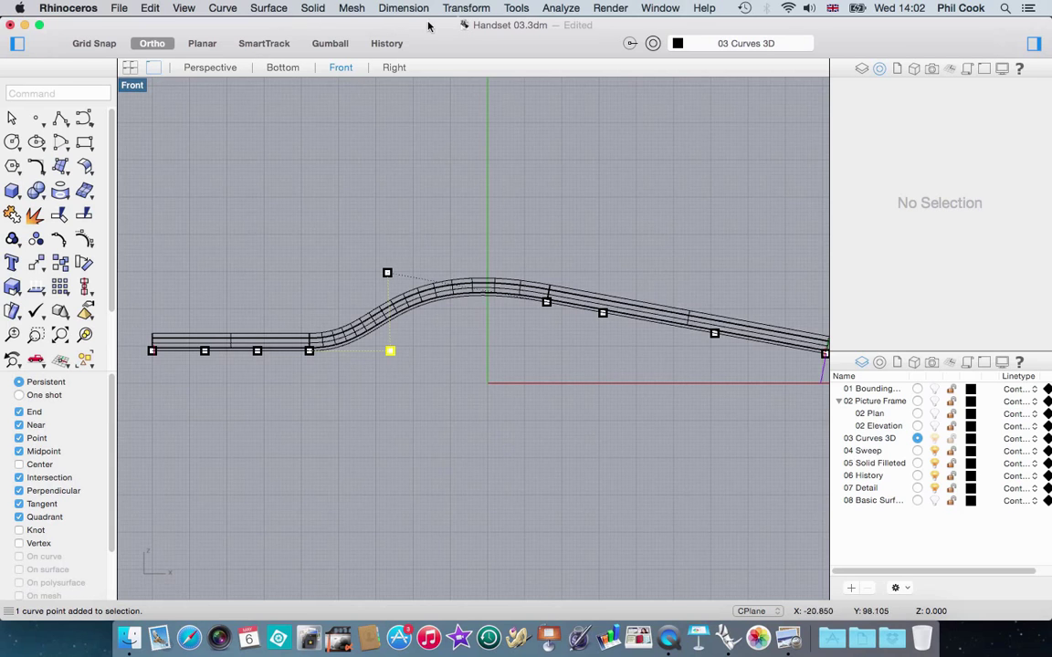
{"action": "left_click", "coordinate": [464, 8]}
{"action": "left_click", "coordinate": [479, 28]}
{"action": "left_click", "coordinate": [406, 407]}
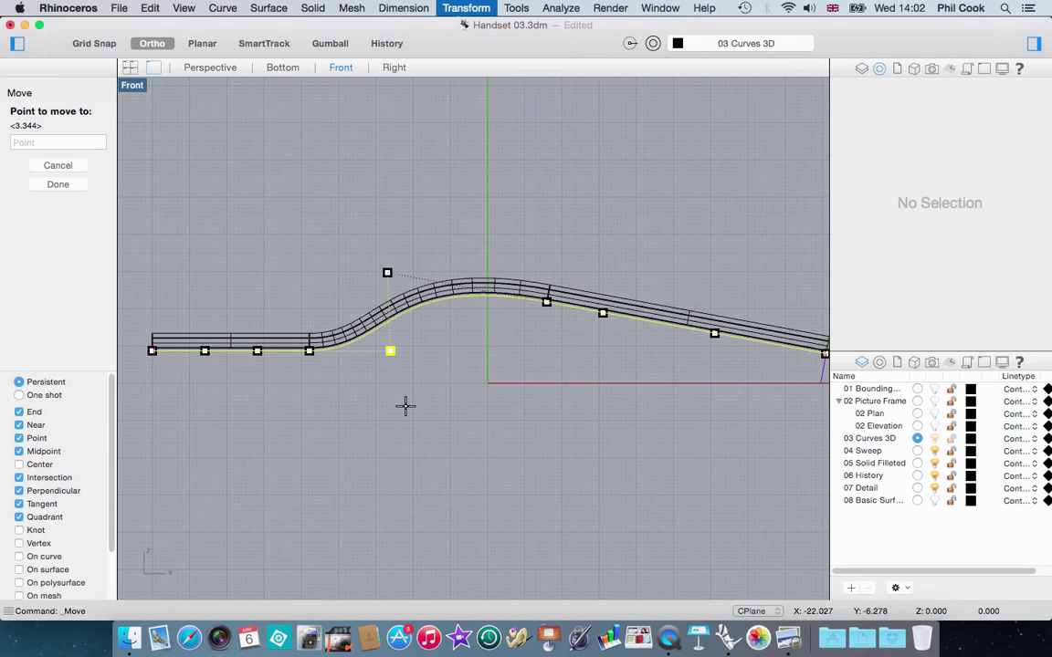
{"action": "left_click", "coordinate": [436, 406]}
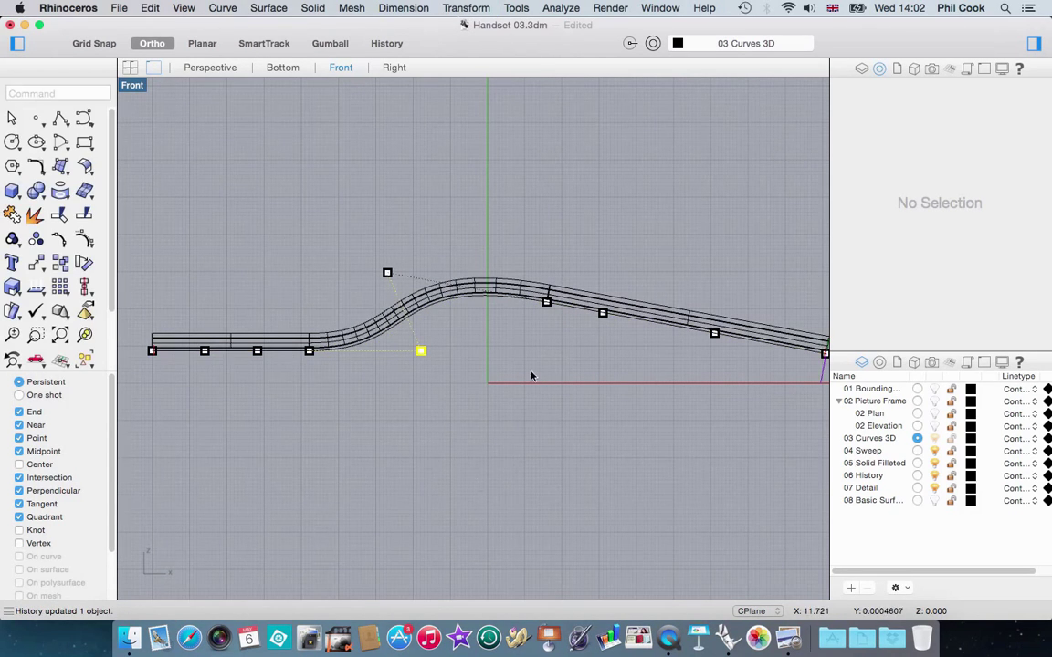
Return to the four-view layout and examine the reshaped bend of the swept cover in Perspective.
{"action": "scroll", "coordinate": [267, 219], "scroll_direction": "down", "scroll_amount": 5}
{"action": "scroll", "coordinate": [267, 219], "scroll_direction": "up", "scroll_amount": 5}
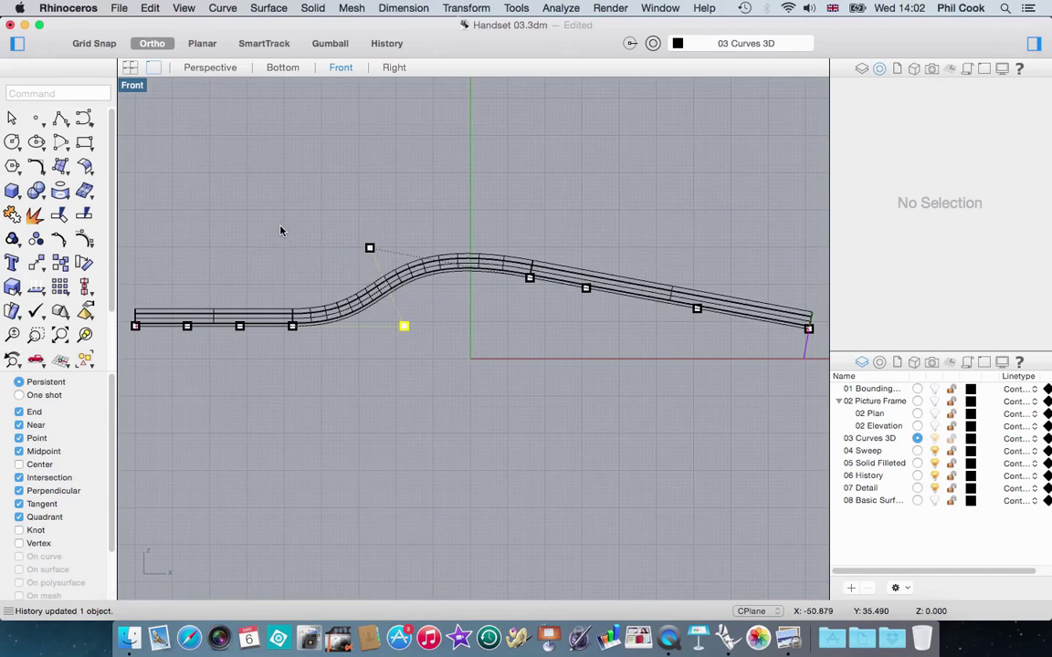
{"action": "double_click", "coordinate": [128, 85]}
{"action": "right_click_drag", "start_coordinate": [560, 234], "coordinate": [601, 291]}
{"action": "scroll", "coordinate": [600, 291], "scroll_direction": "up", "scroll_amount": 4}
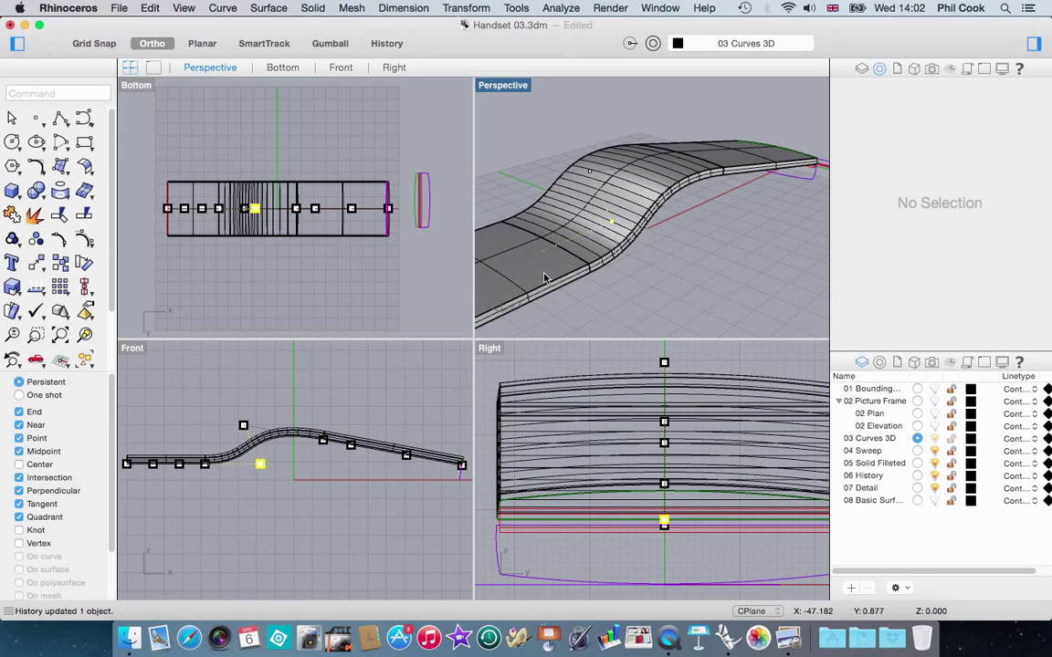
In the Front view, move the selected lower control point of the rail's S-bend about 6.4 units in the negative X direction.
{"action": "scroll", "coordinate": [219, 462], "scroll_direction": "up", "scroll_amount": 2}
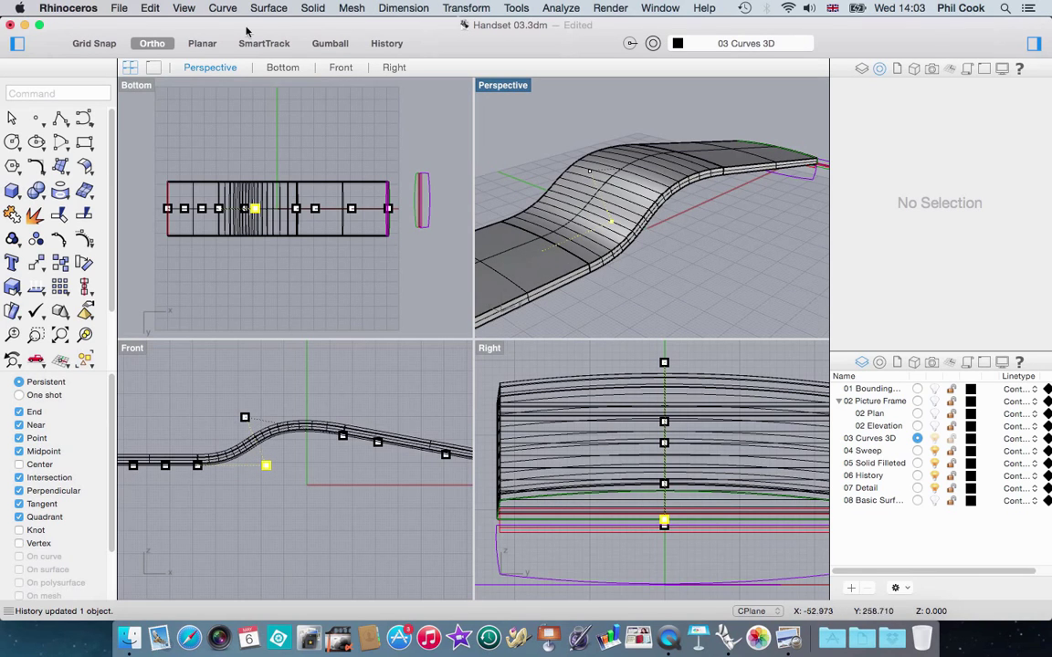
{"action": "left_click", "coordinate": [475, 9]}
{"action": "left_click", "coordinate": [465, 26]}
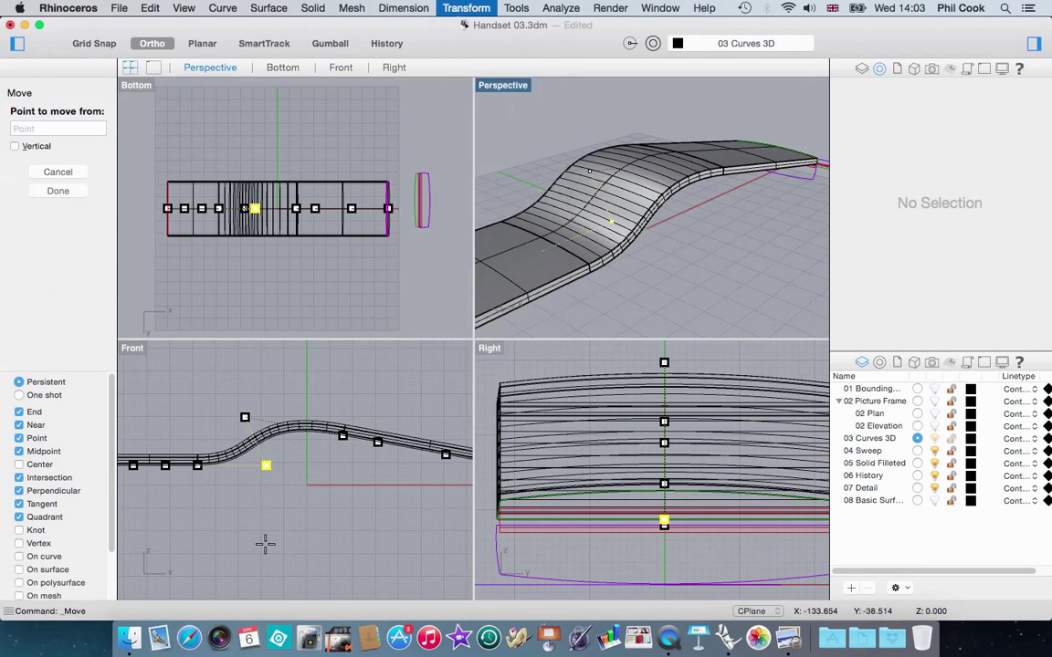
{"action": "left_click", "coordinate": [288, 520]}
{"action": "left_click", "coordinate": [274, 520]}
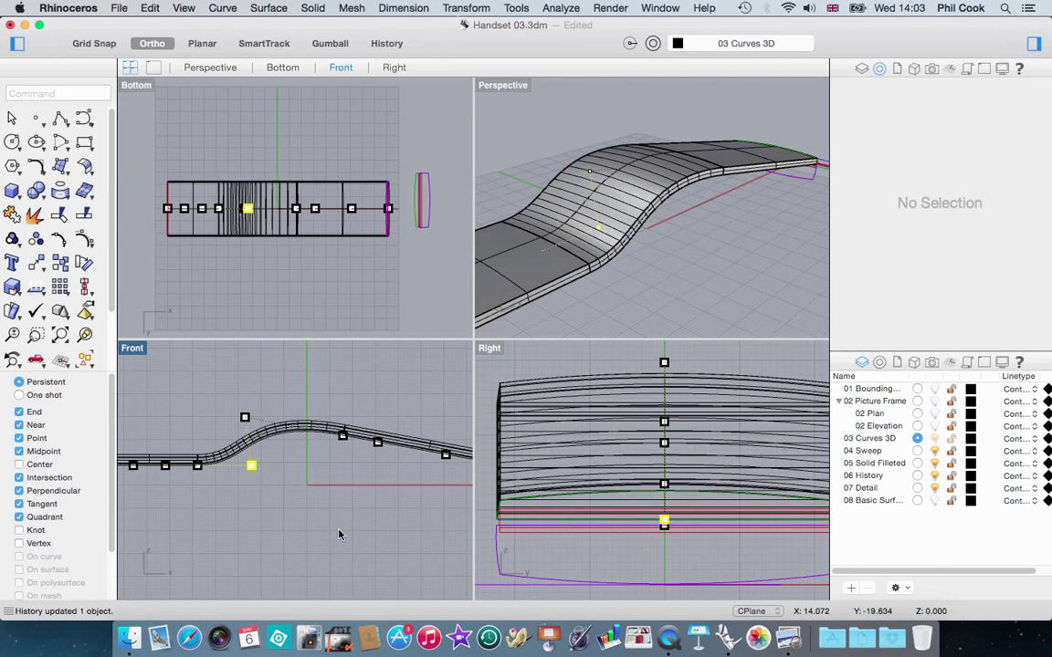
Move the same lower control point of the S-bend about 9.9 units in the positive X direction.
{"action": "key", "text": "Return"}
{"action": "left_click", "coordinate": [258, 509]}
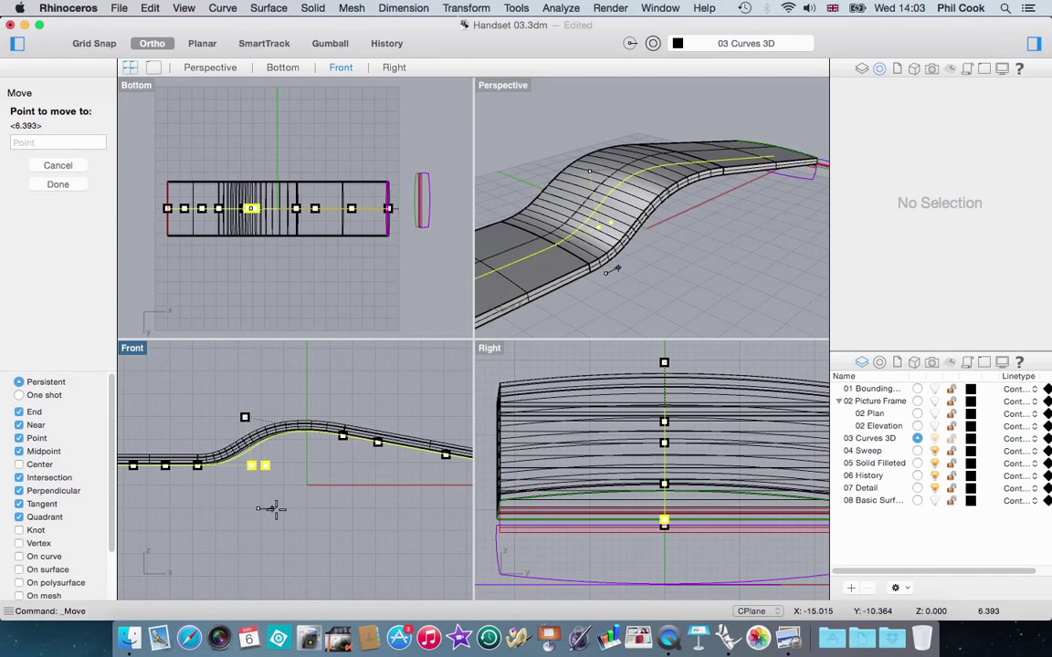
{"action": "left_click", "coordinate": [280, 513]}
{"action": "scroll", "coordinate": [331, 442], "scroll_direction": "down", "scroll_amount": 3}
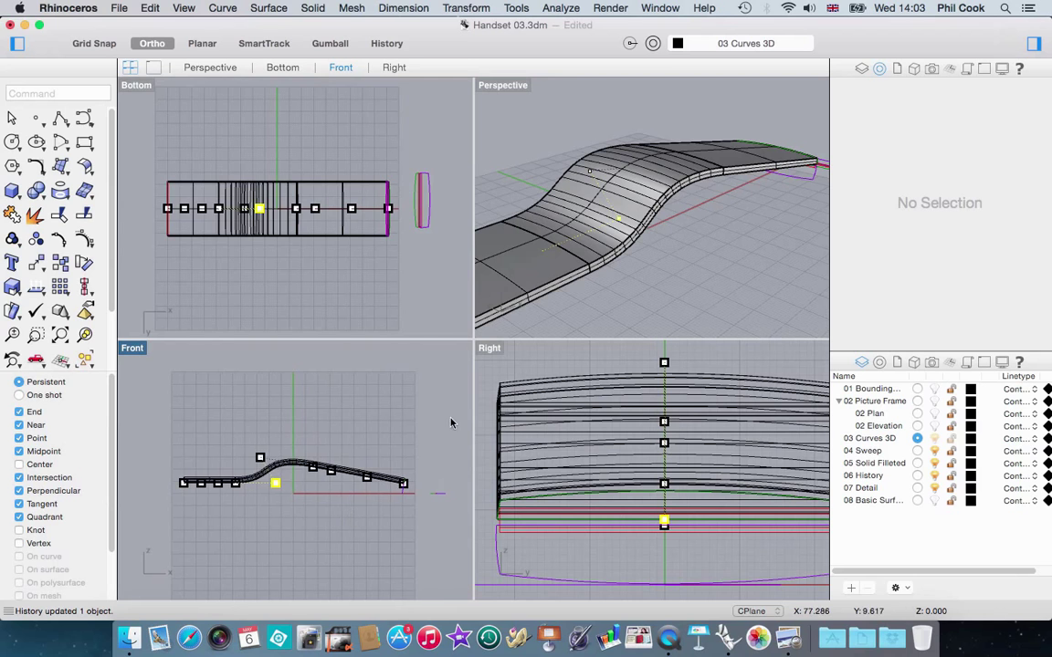
Maximise the Perspective view and frame the closed green profile at the sloping end of the cover.
{"action": "right_click_drag", "start_coordinate": [725, 247], "coordinate": [624, 184]}
{"action": "scroll", "coordinate": [624, 183], "scroll_direction": "up", "scroll_amount": 5}
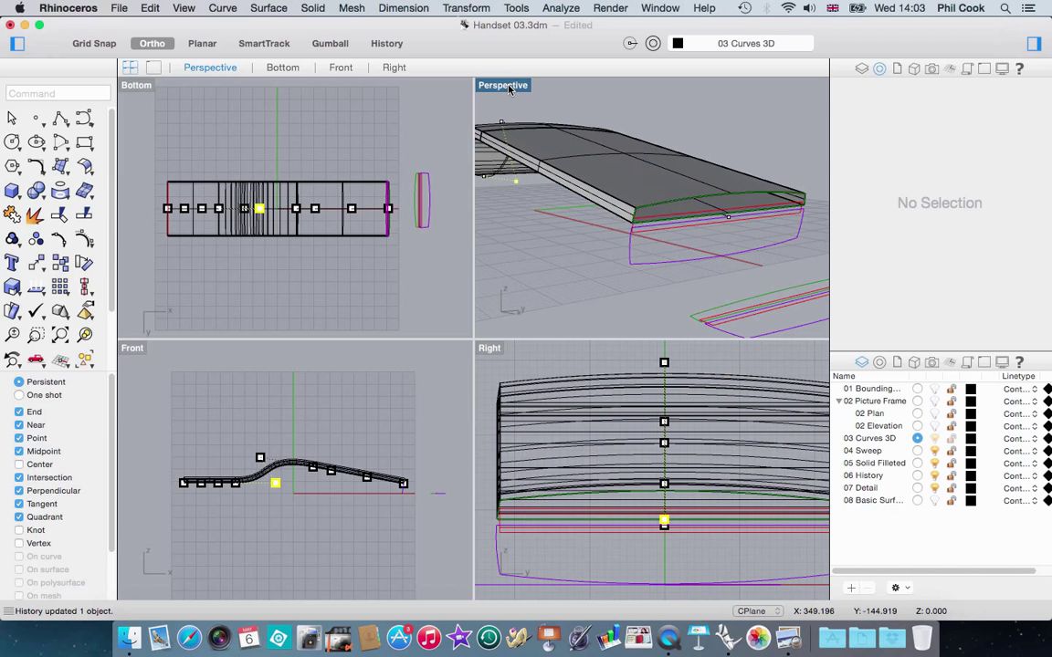
{"action": "double_click", "coordinate": [479, 85]}
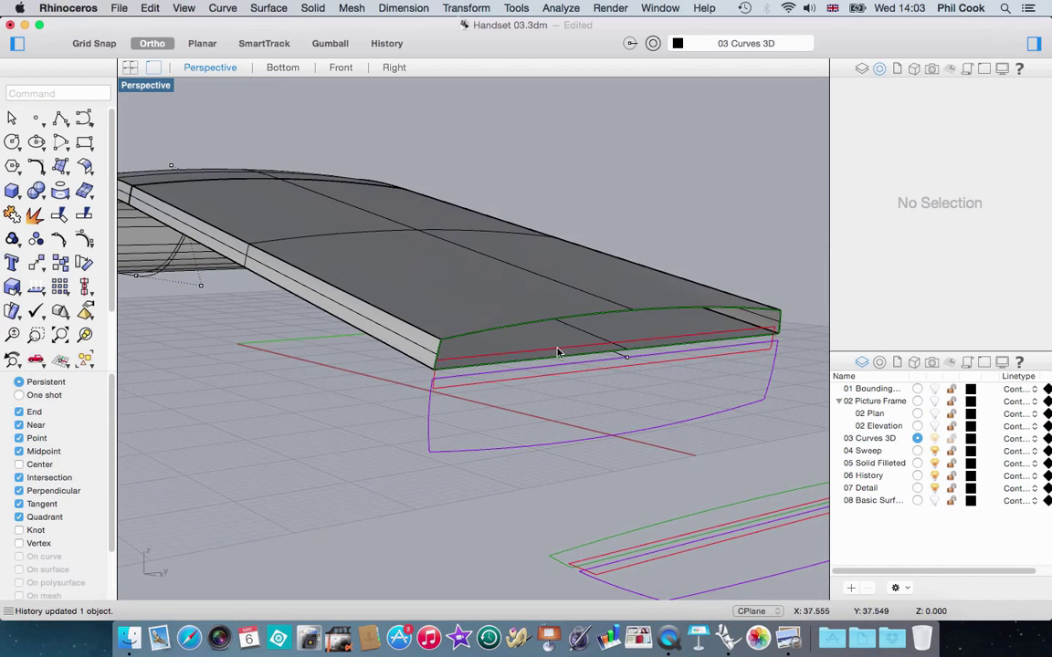
{"action": "right_click_drag", "start_coordinate": [656, 393], "coordinate": [664, 390]}
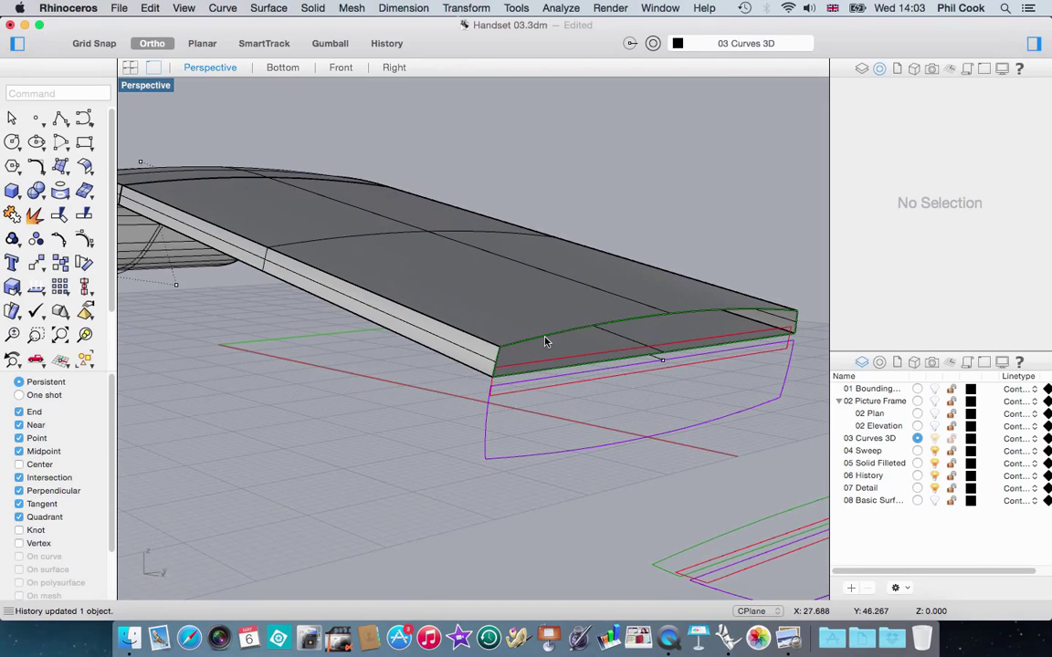
Narrow the green end profile slightly across its width with Scale 1-D, using the rail's end point as origin.
{"action": "left_click", "coordinate": [546, 342]}
{"action": "right_click_drag", "start_coordinate": [436, 405], "coordinate": [435, 426]}
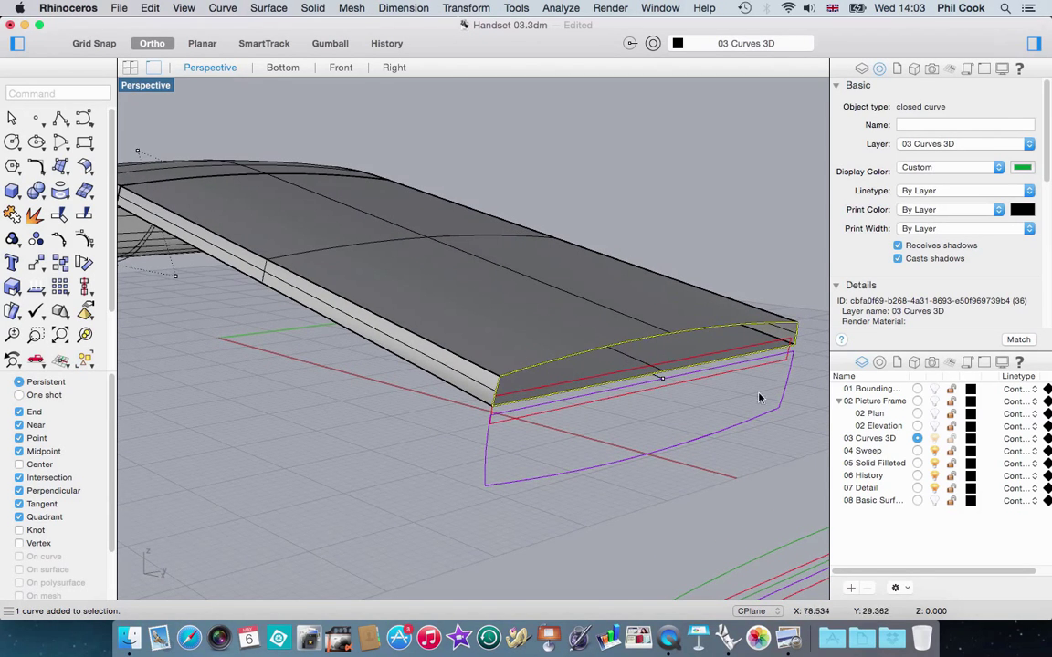
{"action": "left_click", "coordinate": [463, 8]}
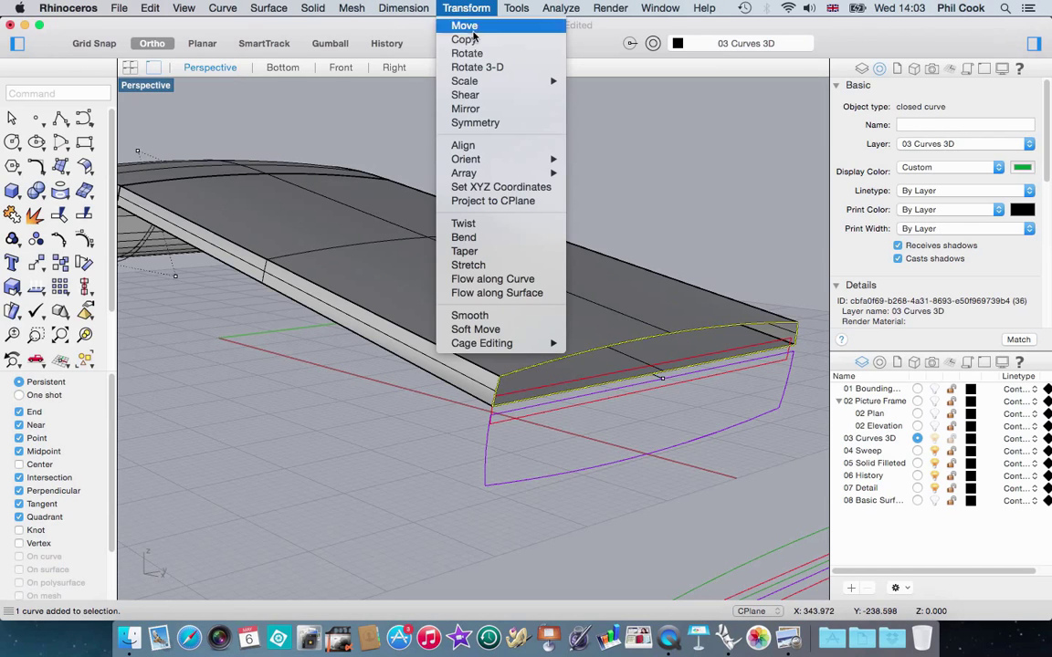
{"action": "mouse_move", "coordinate": [471, 83]}
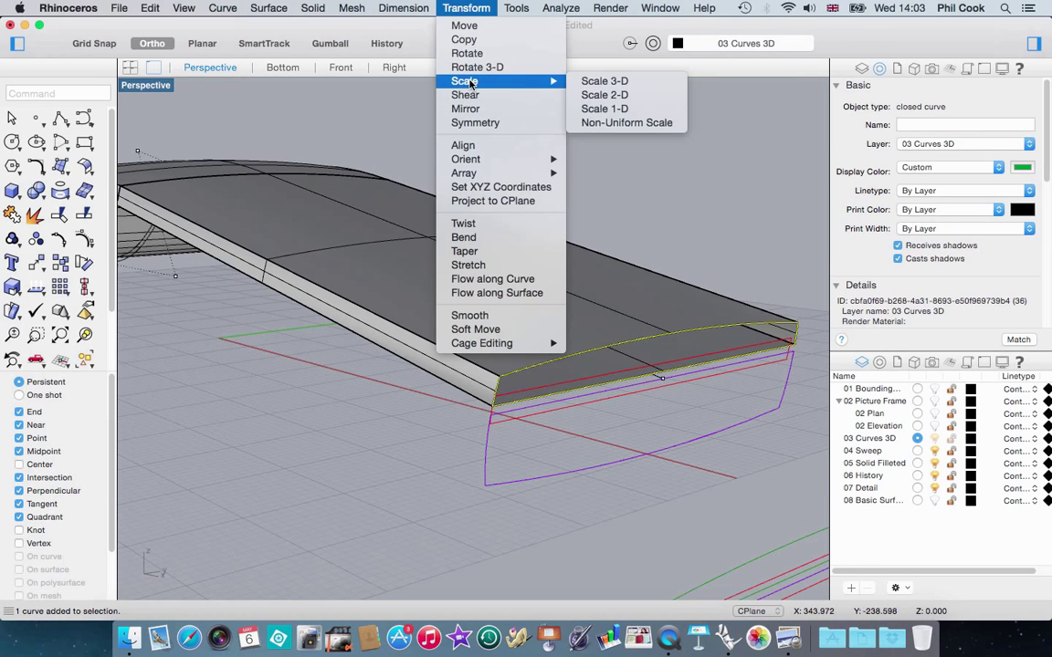
{"action": "left_click", "coordinate": [601, 109]}
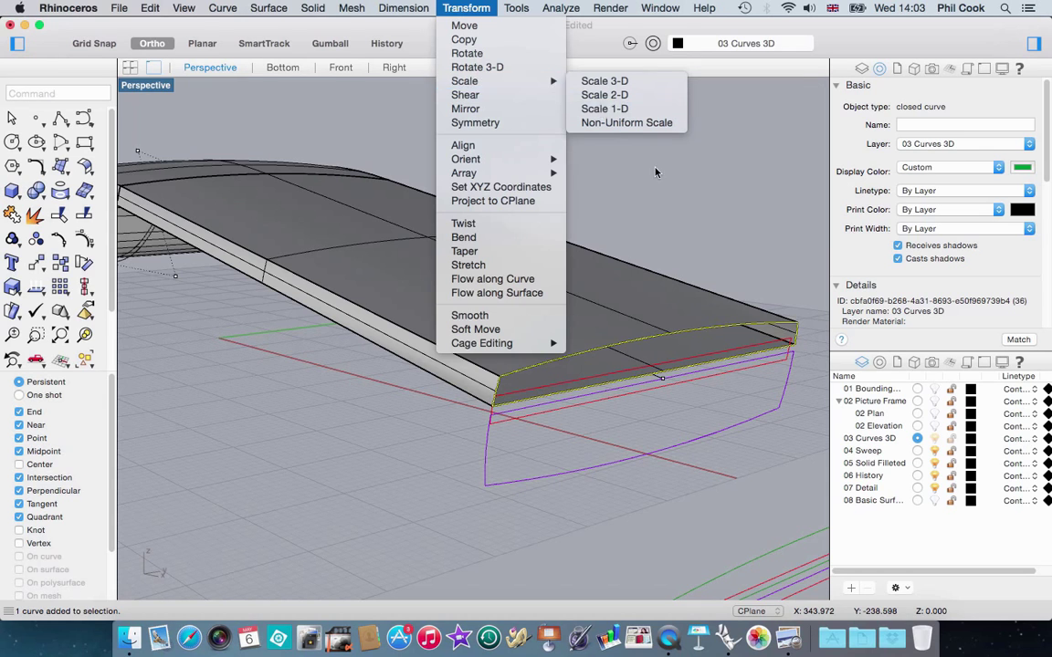
{"action": "left_click", "coordinate": [661, 376]}
{"action": "left_click", "coordinate": [395, 454]}
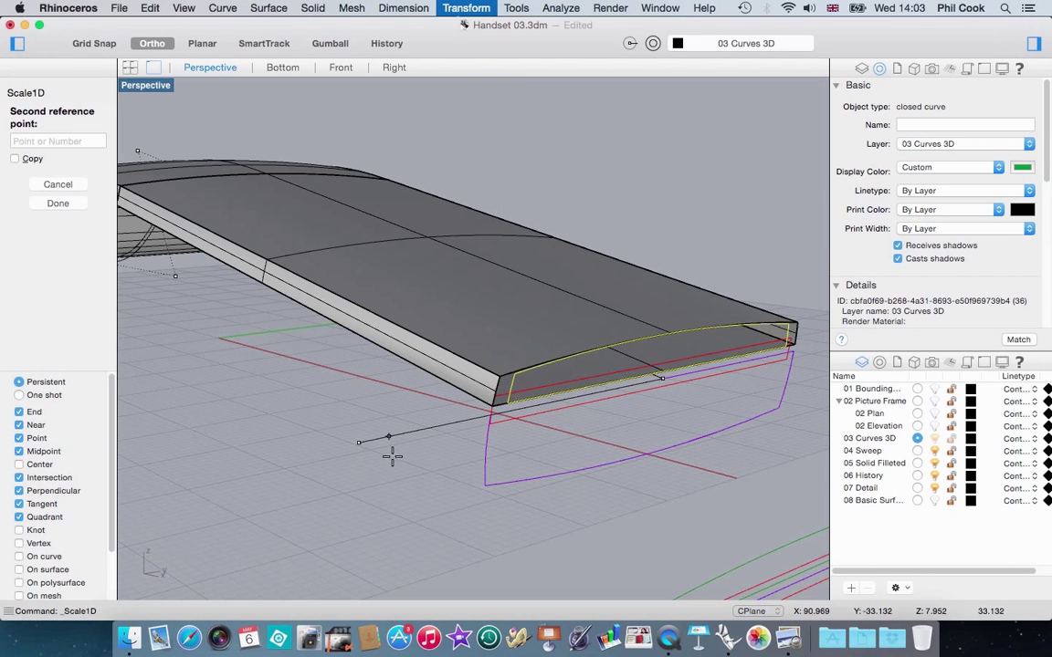
{"action": "left_click", "coordinate": [413, 513]}
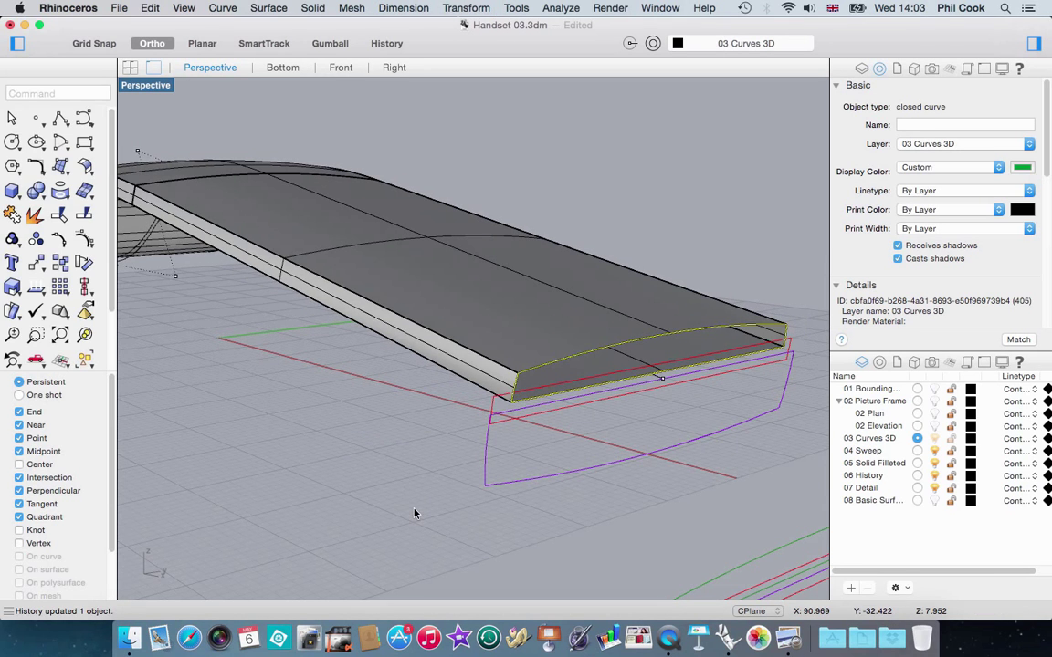
Move the lower control point of the rail's S-bend about 6.5 units further along positive X in the Perspective view.
{"action": "scroll", "coordinate": [416, 493], "scroll_direction": "down", "scroll_amount": 10}
{"action": "right_click_drag", "start_coordinate": [417, 448], "coordinate": [467, 413]}
{"action": "right_click", "coordinate": [468, 414]}
{"action": "scroll", "coordinate": [411, 347], "scroll_direction": "up", "scroll_amount": 5}
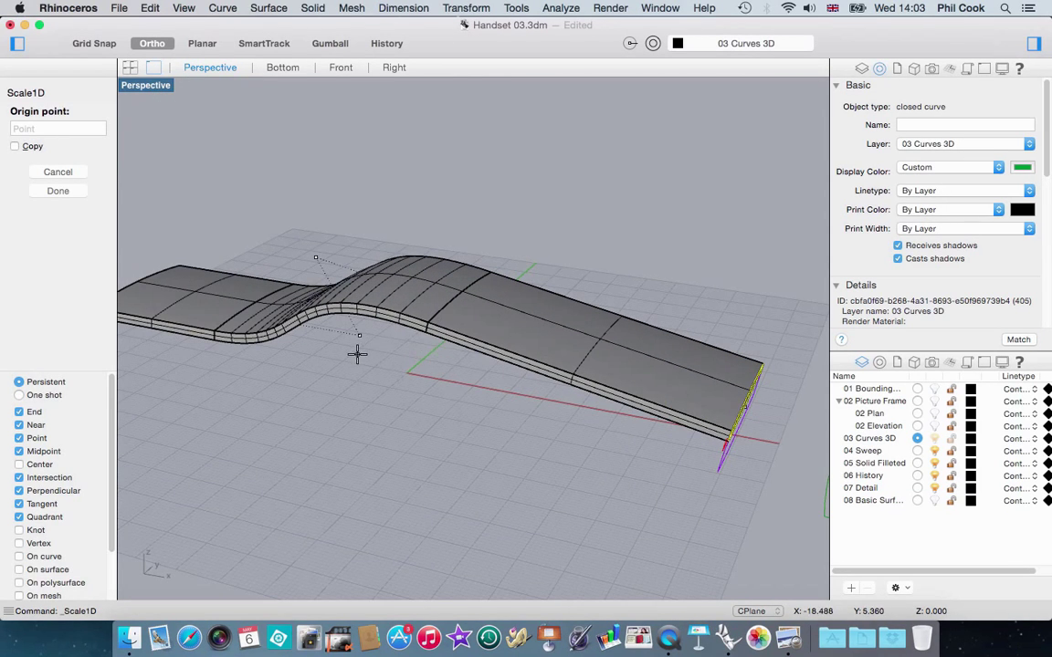
{"action": "scroll", "coordinate": [399, 357], "scroll_direction": "up", "scroll_amount": 3}
{"action": "key", "text": "Escape"}
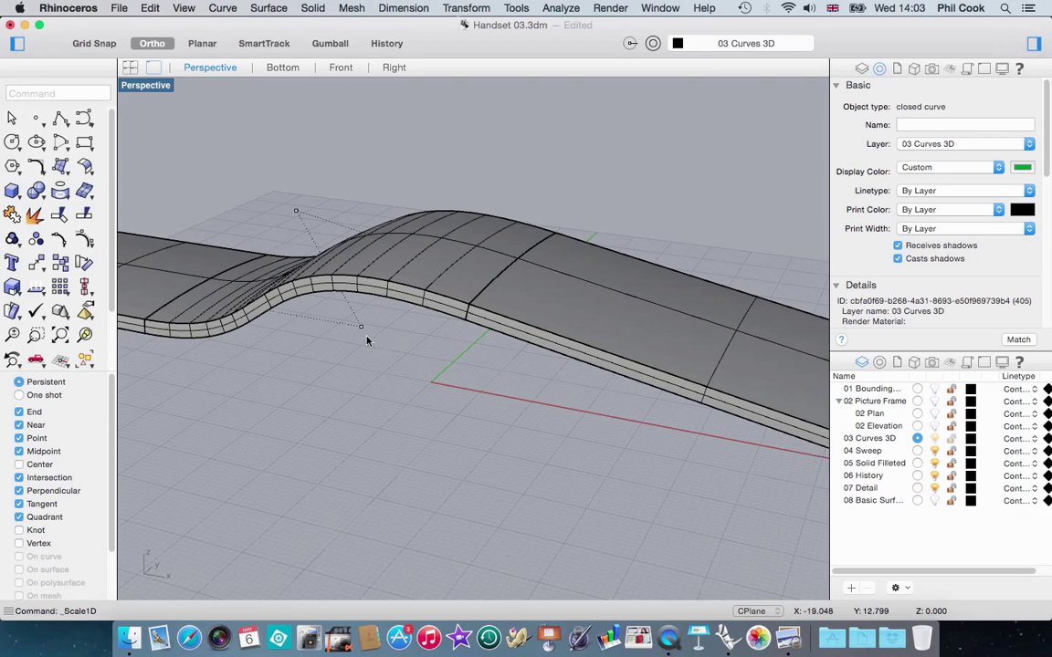
{"action": "left_click", "coordinate": [362, 327]}
{"action": "left_click", "coordinate": [466, 7]}
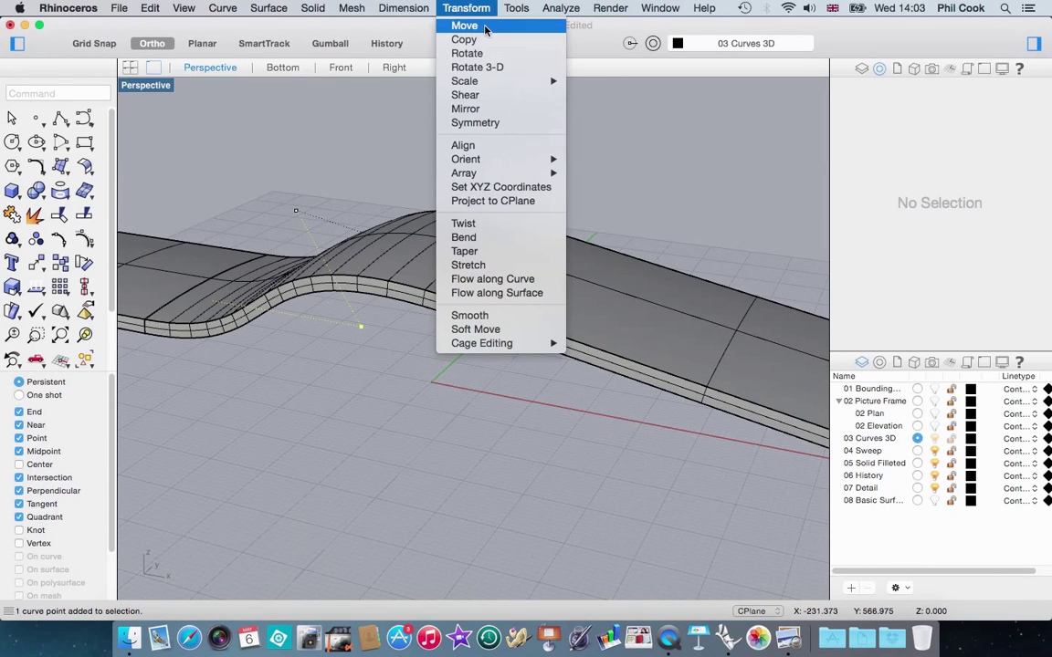
{"action": "left_click", "coordinate": [463, 25]}
{"action": "left_click", "coordinate": [393, 382]}
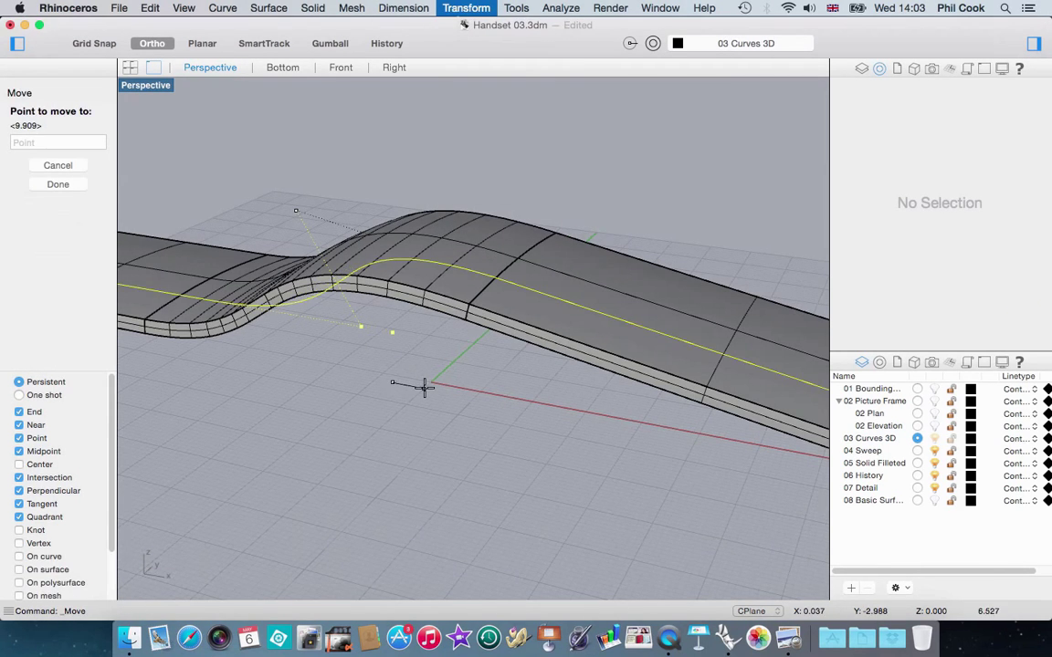
{"action": "left_click", "coordinate": [422, 386]}
Examine the reshaped bend and the whole cover in Perspective, and switch to the course's title slide.
{"action": "scroll", "coordinate": [369, 339], "scroll_direction": "down", "scroll_amount": 3}
{"action": "right_click_drag", "start_coordinate": [369, 340], "coordinate": [356, 390]}
{"action": "scroll", "coordinate": [370, 303], "scroll_direction": "up", "scroll_amount": 3}
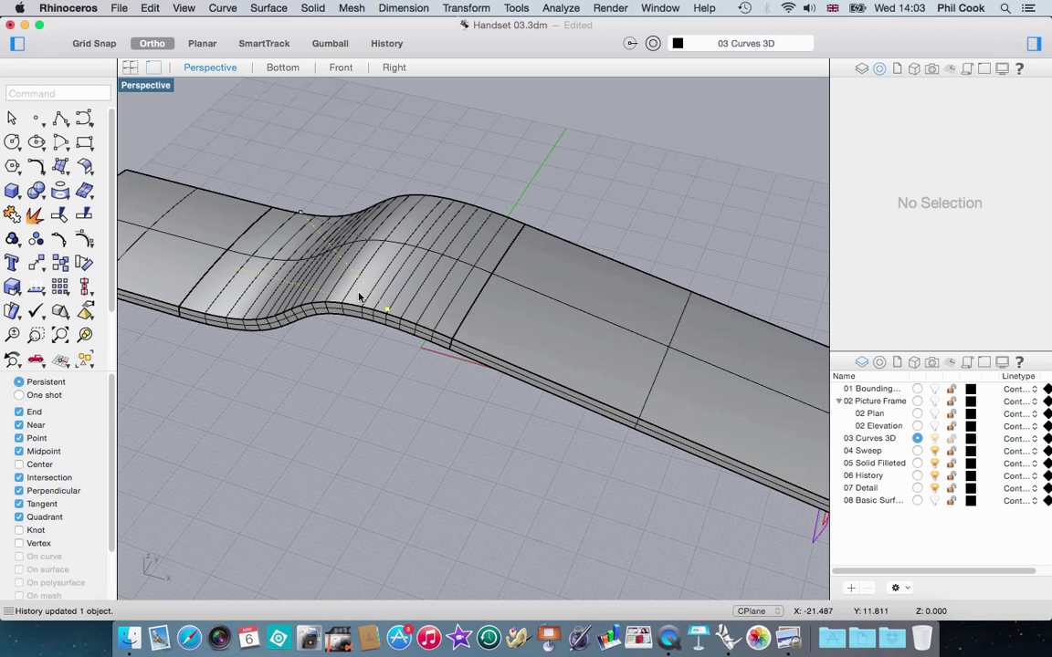
{"action": "right_click_drag", "start_coordinate": [352, 341], "coordinate": [320, 334]}
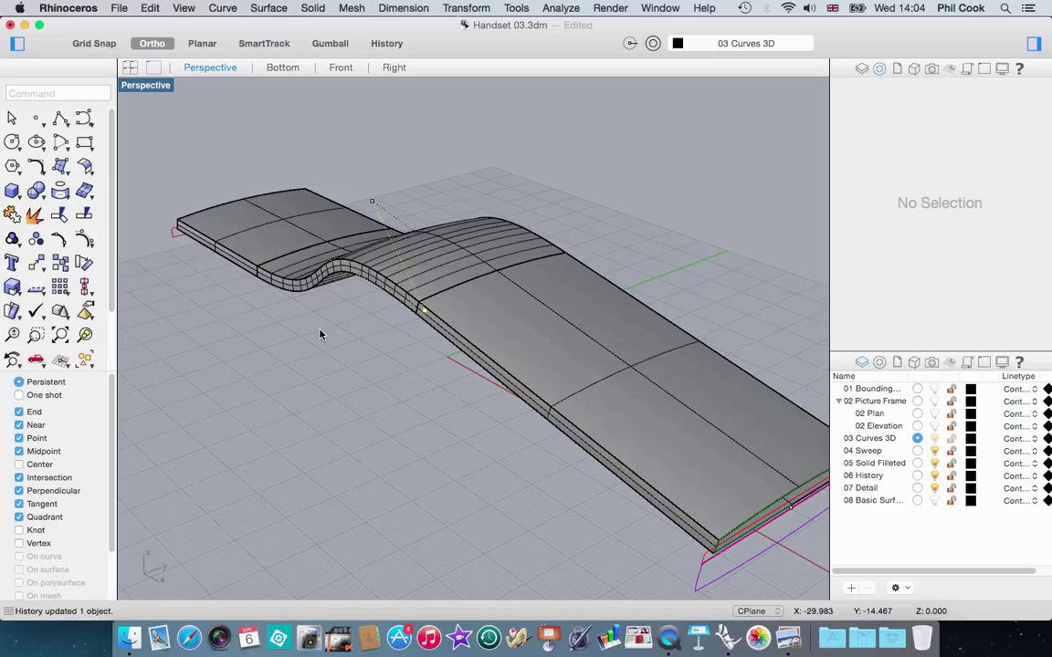
{"action": "left_click", "coordinate": [786, 641]}
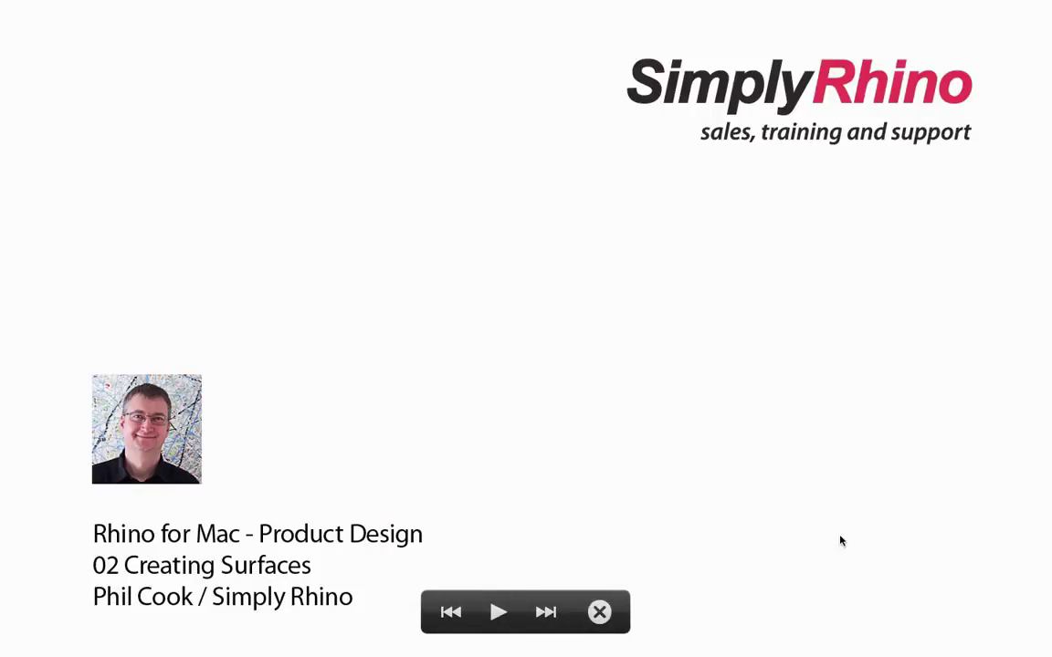